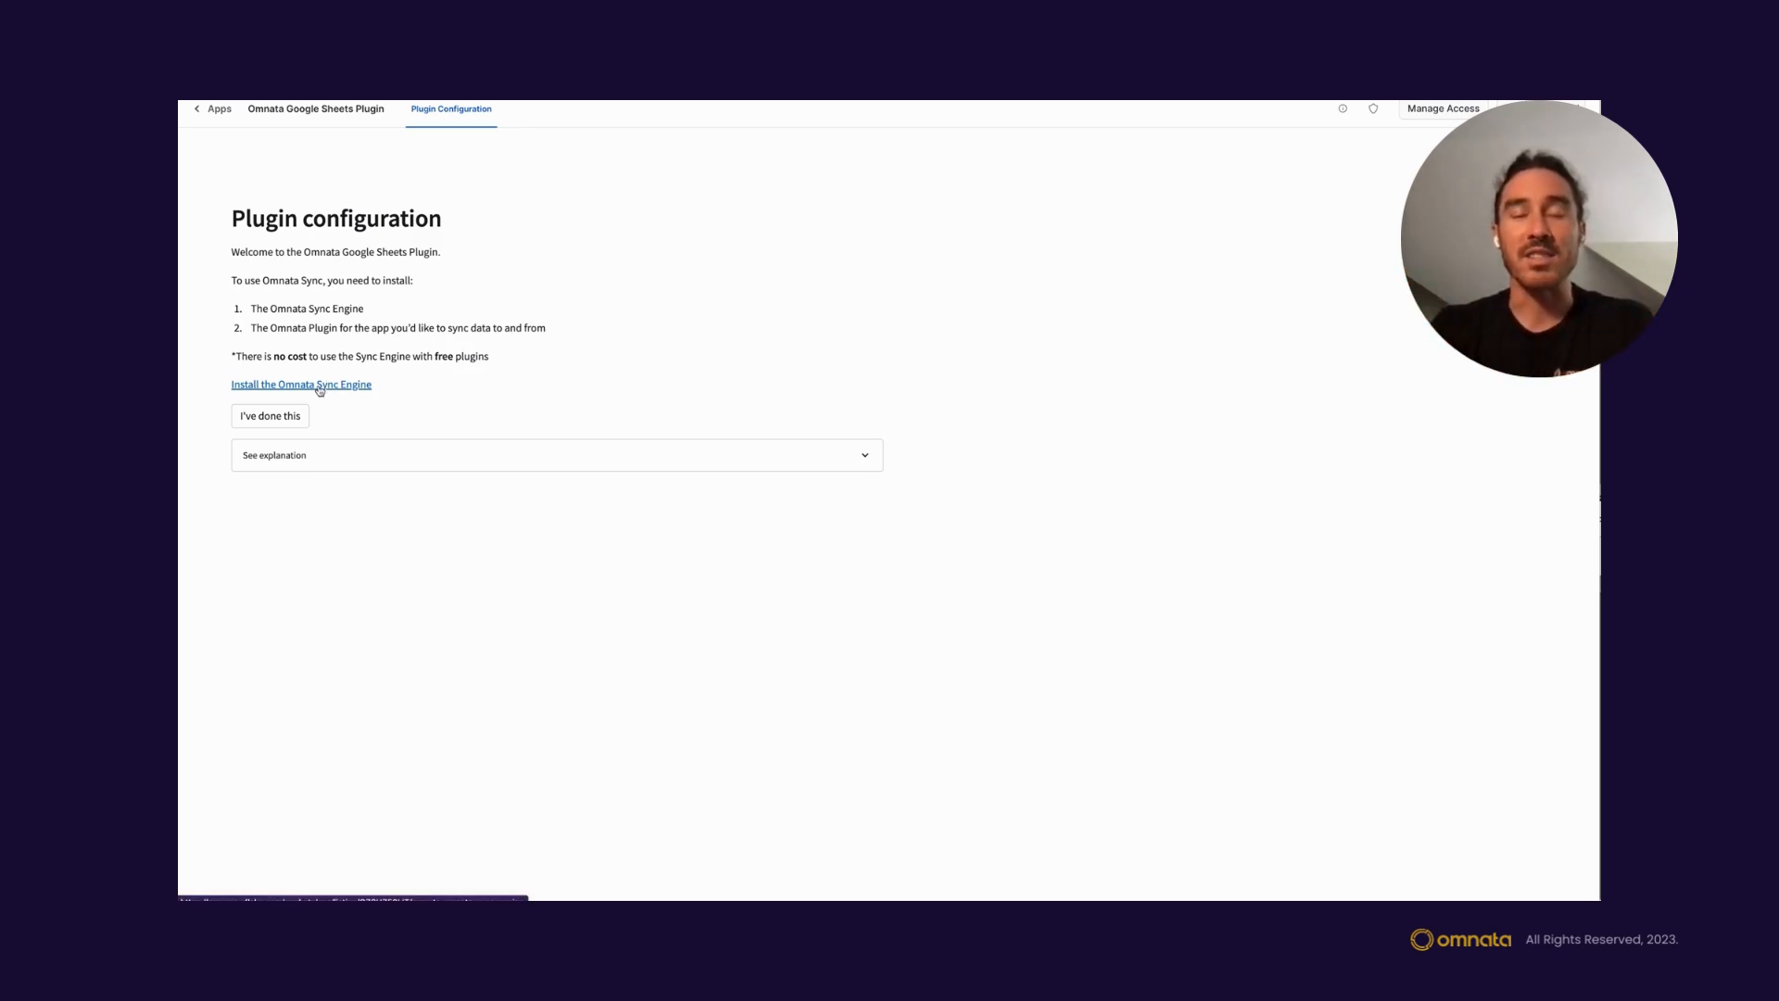
- Follow the Omnata Sync Engine install link on the plugin configuration page, then confirm that the installation is done
left_click(319, 386)
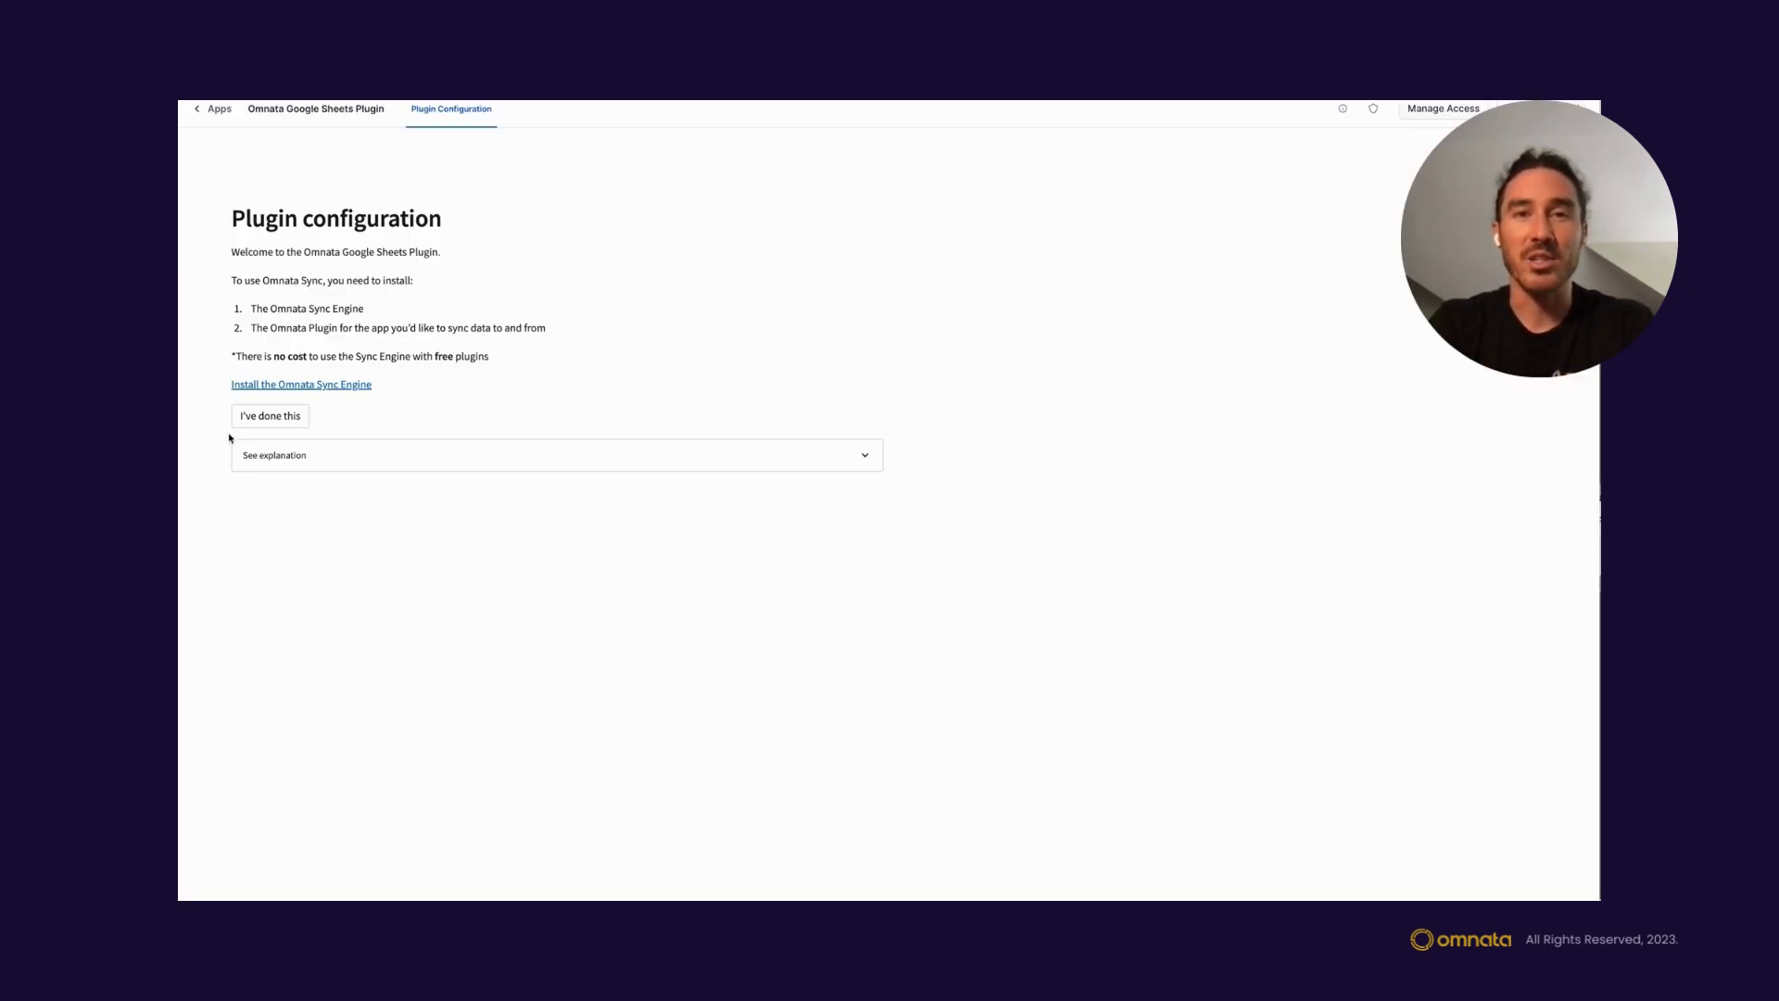
left_click(260, 418)
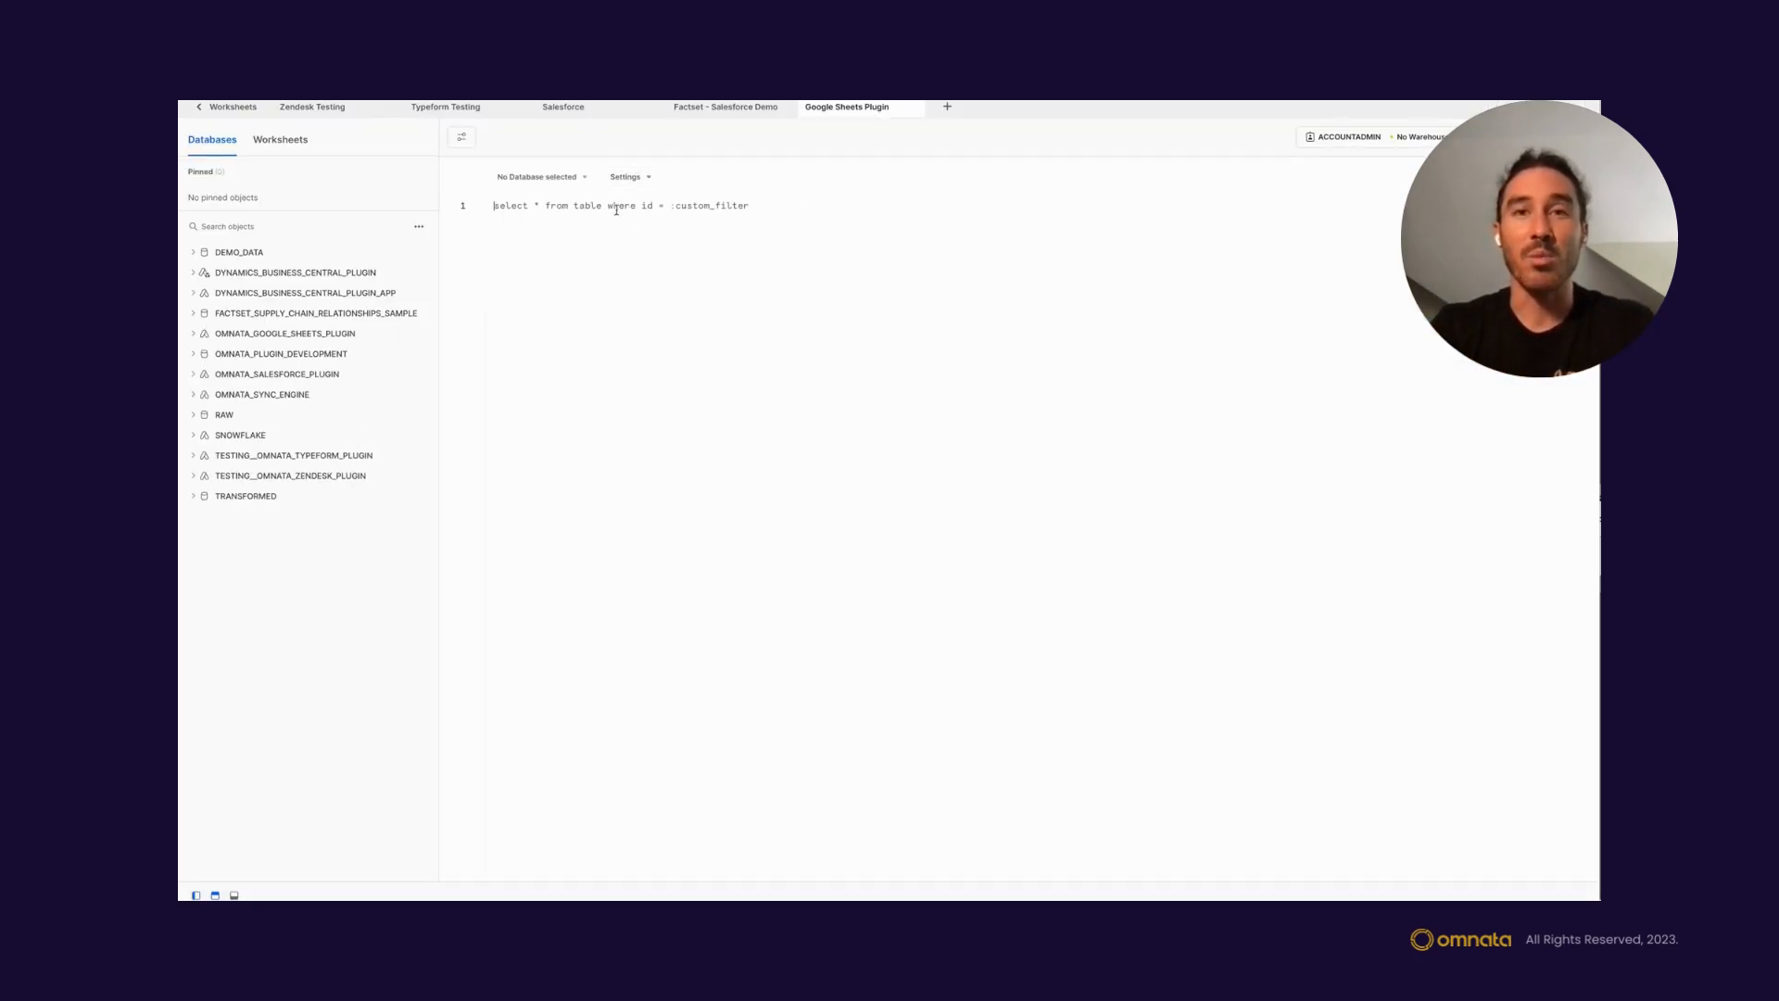
- Set the Google Sheets Plugin worksheet to use the COMPUTE_WH warehouse
left_click(540, 176)
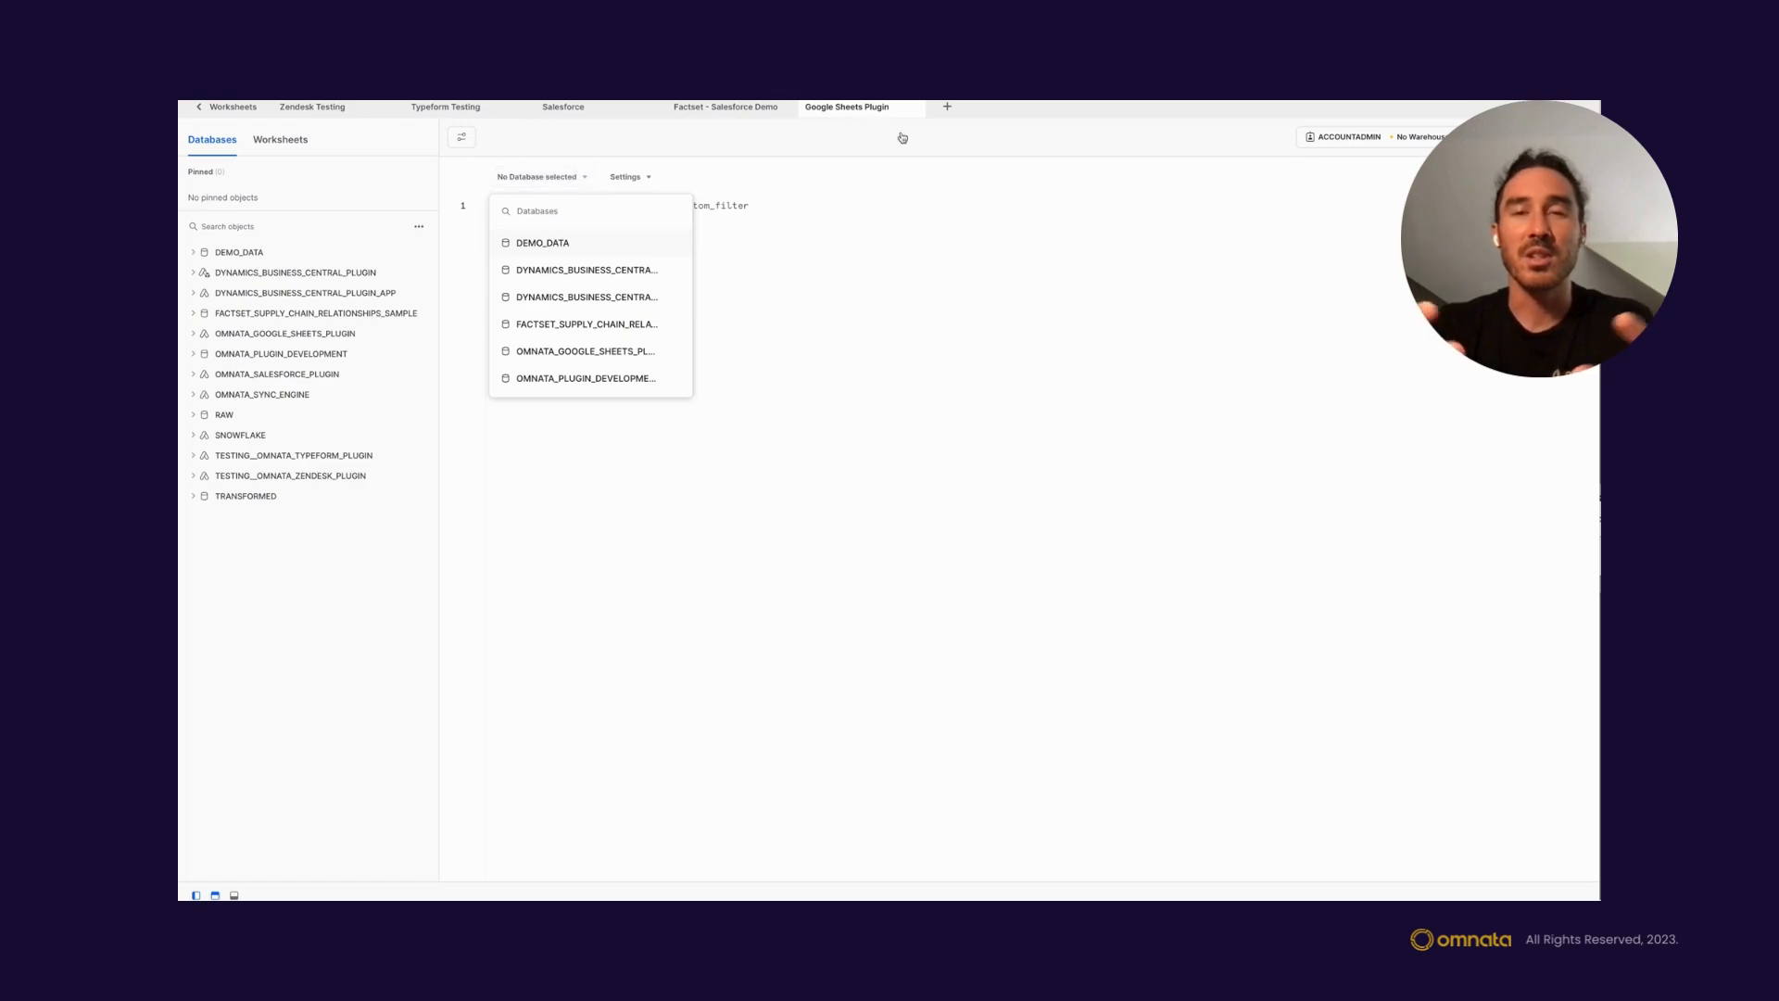
left_click(1440, 137)
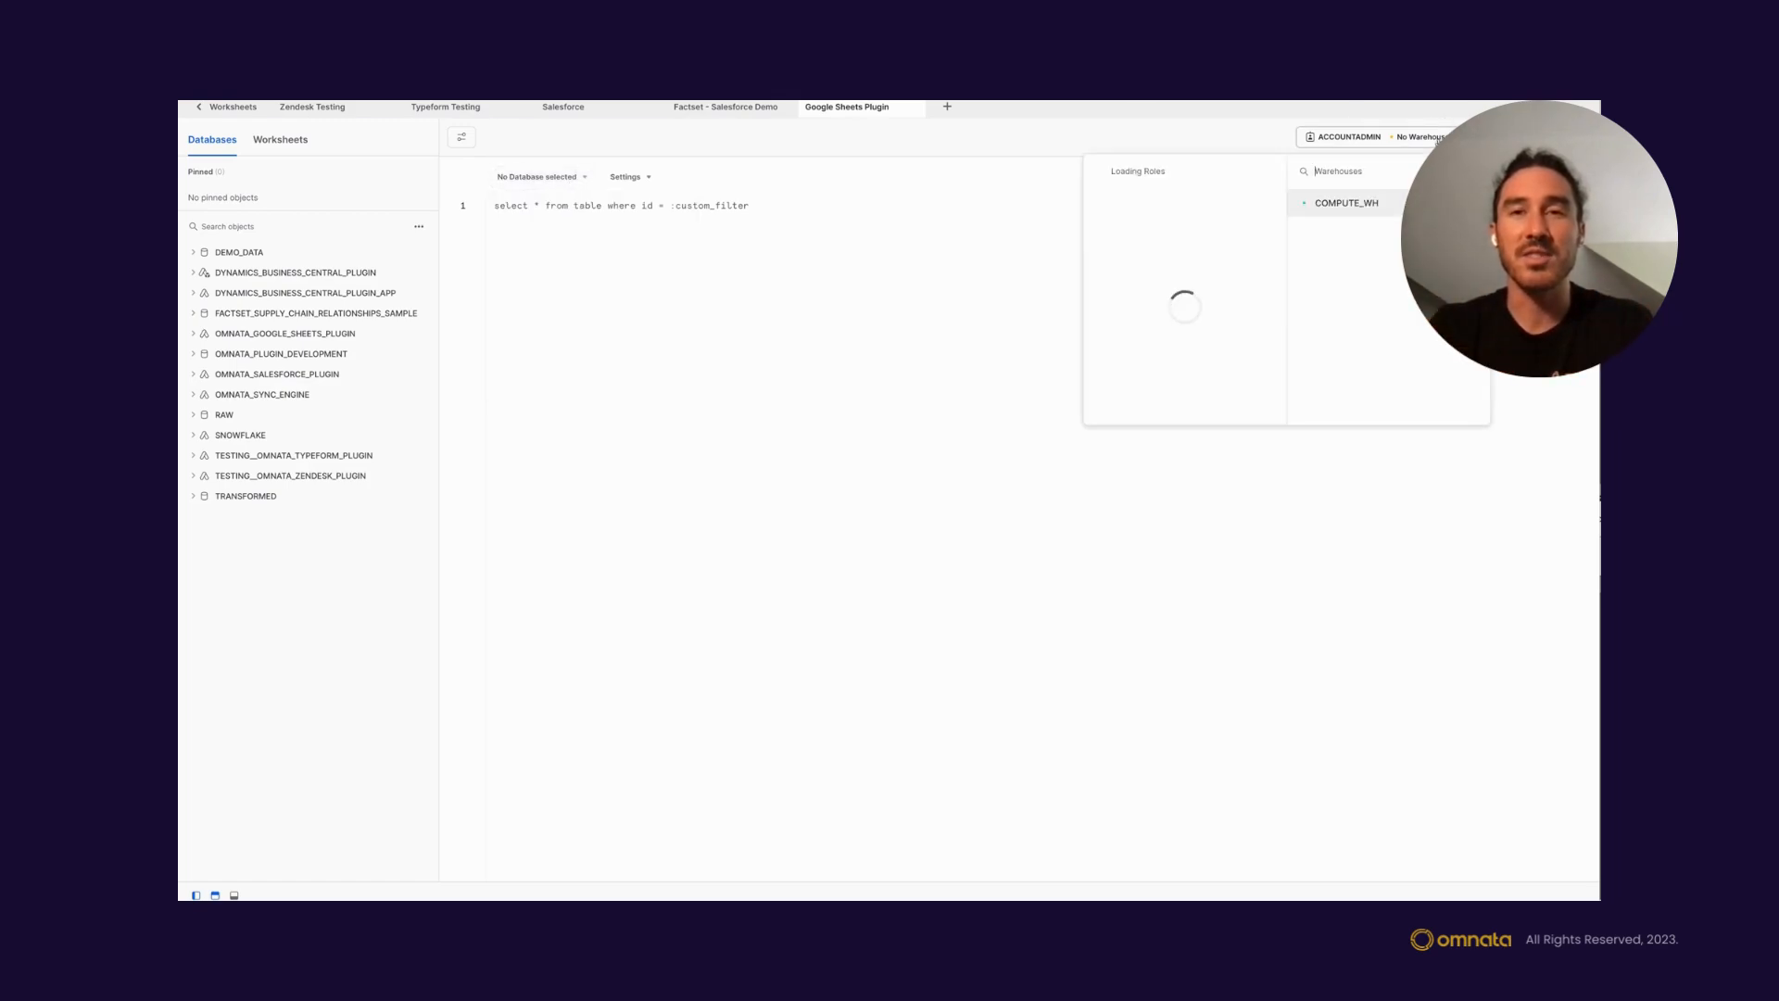
left_click(1355, 205)
- Replace the worksheet query with the OMNATA_MANAGEMENT grant to OMNATA_SYNC_ENGINE and the REGISTER_PLUGIN('OMNATA_GOOGLE_SHEETS_PLUGIN') call, and run it
left_click(761, 213)
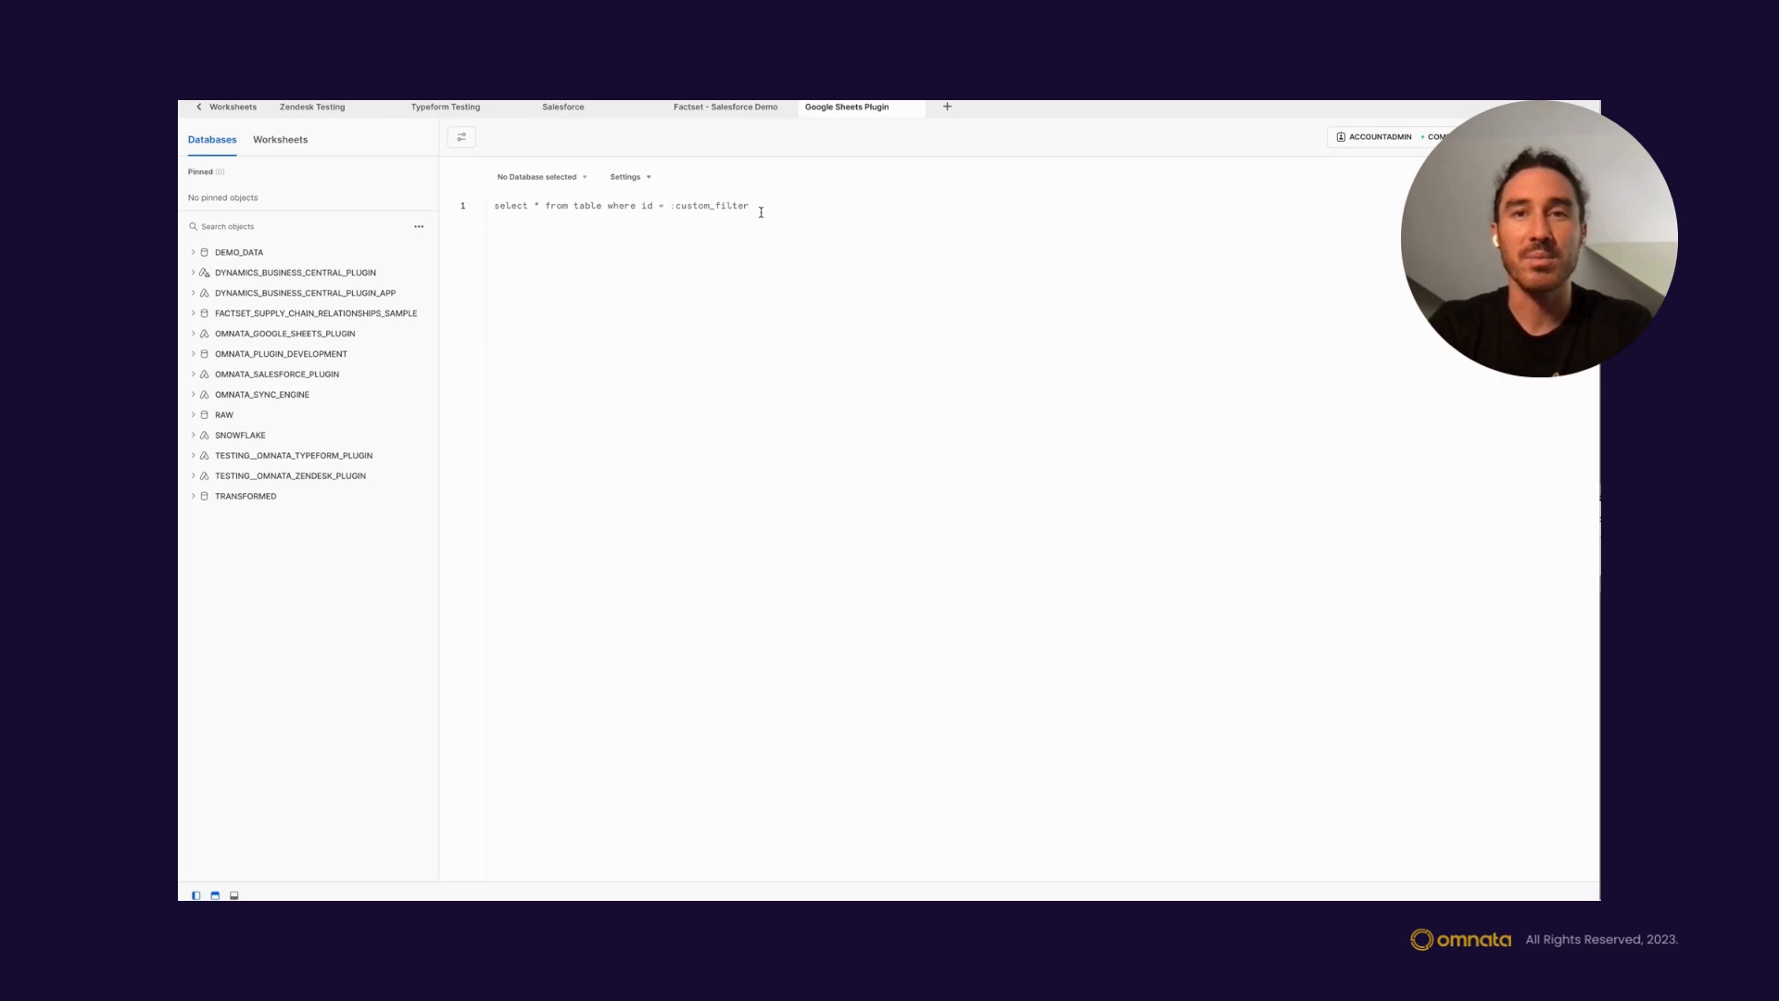
key("ctrl+a")
type("-- as ACCOUNTADMIN grant application role OMNATA_GOOGLE_SHEETS_PLUGIN.OMNATA_MANAGEMENT to application OMNATA_SYNC_ENGINE; call OMNATA_SYNC_ENGINE.API.REGISTER_PLUGIN('OMNATA_GOOGLE_SHEETS_PLUGIN');")
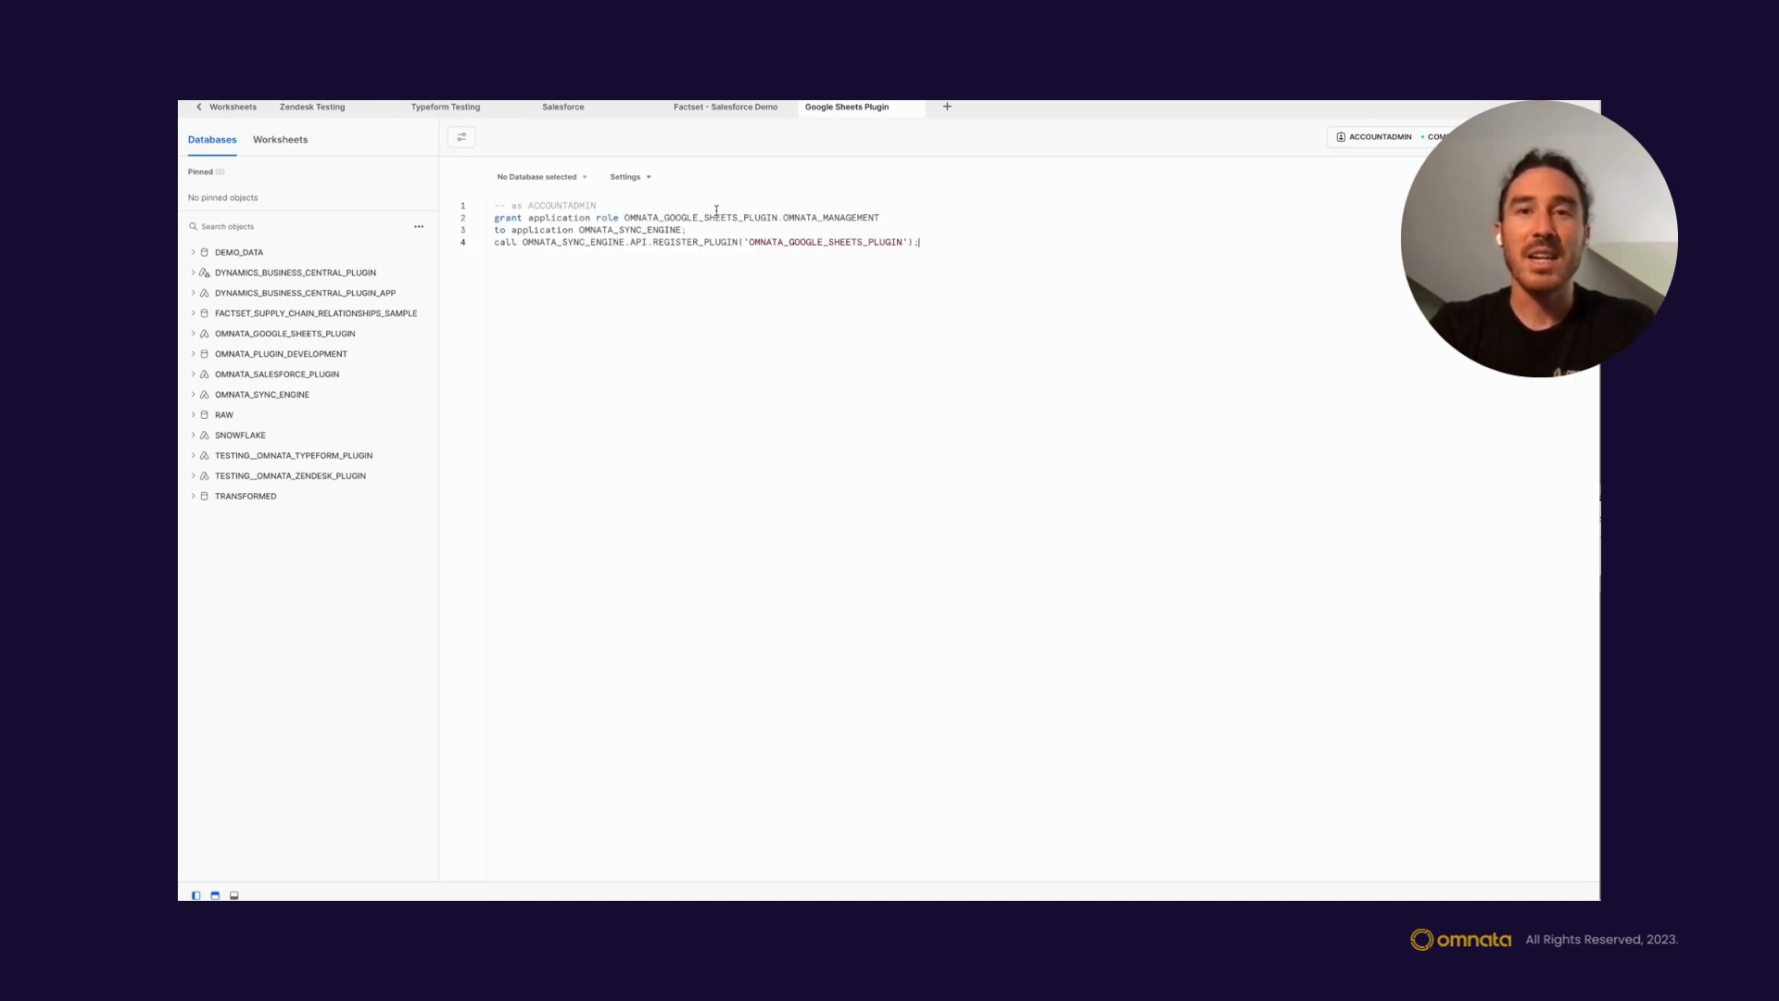
key("shift+Up")
key("shift+Up")
key("shift+Up")
key("shift+Up")
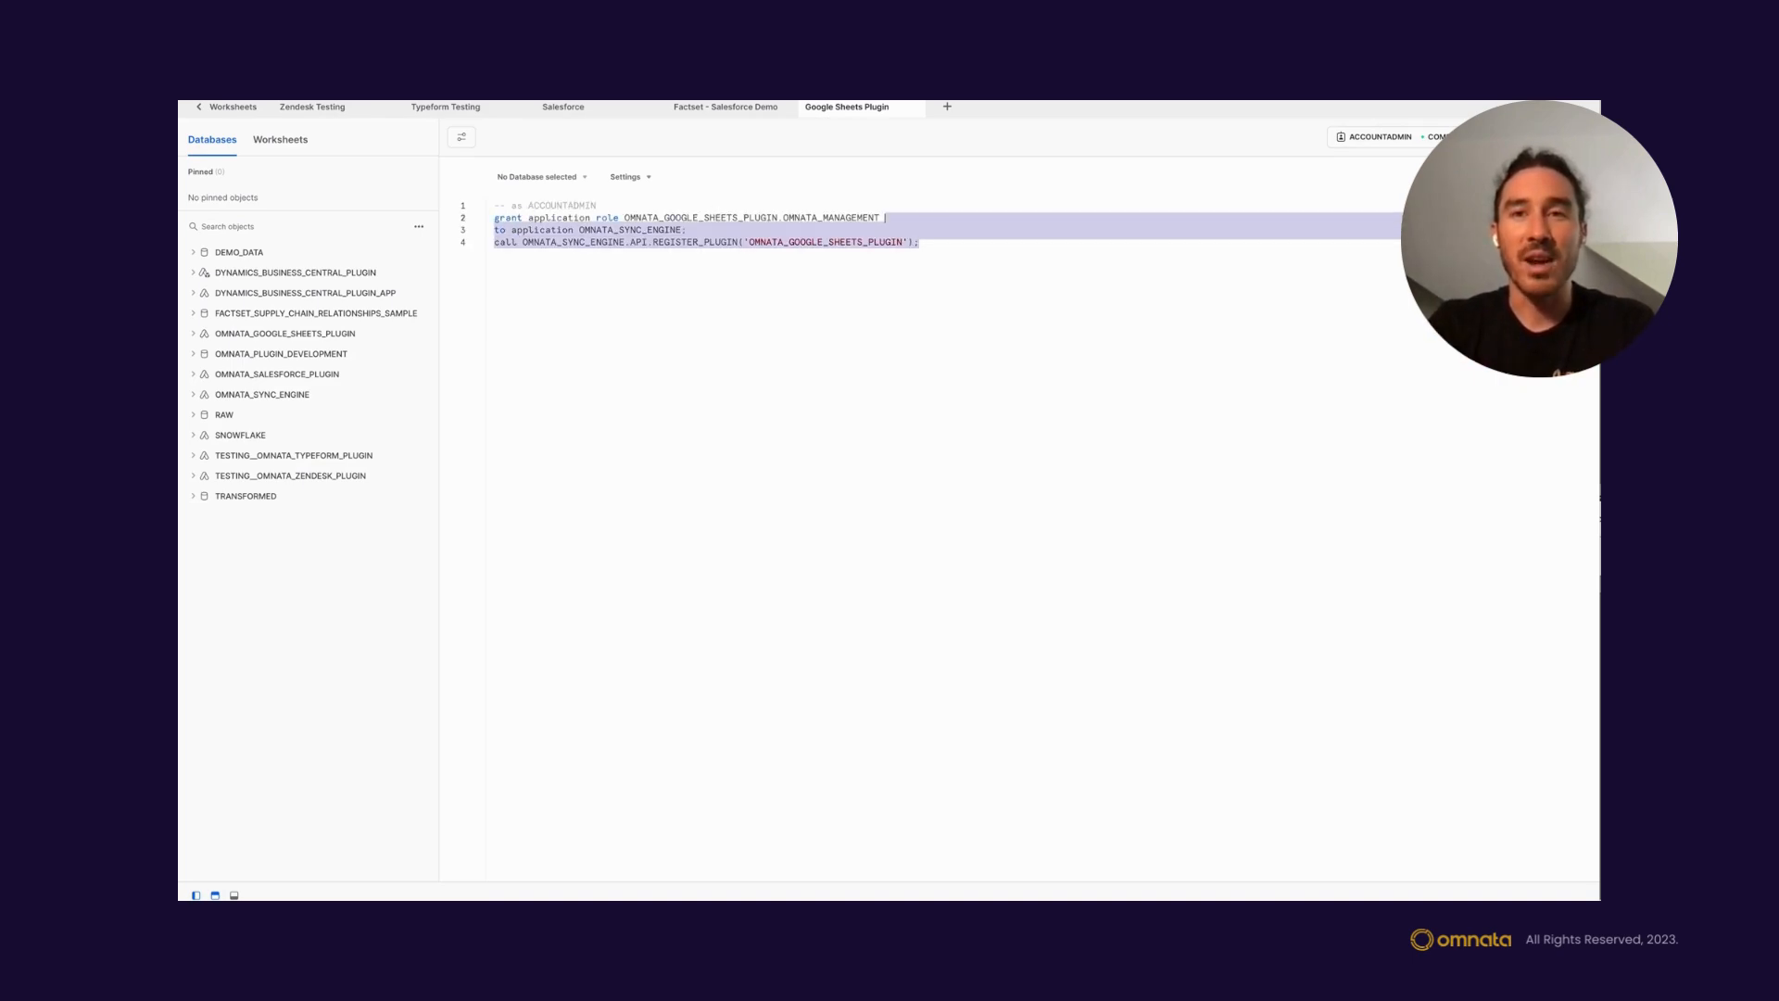
key("ctrl+Return")
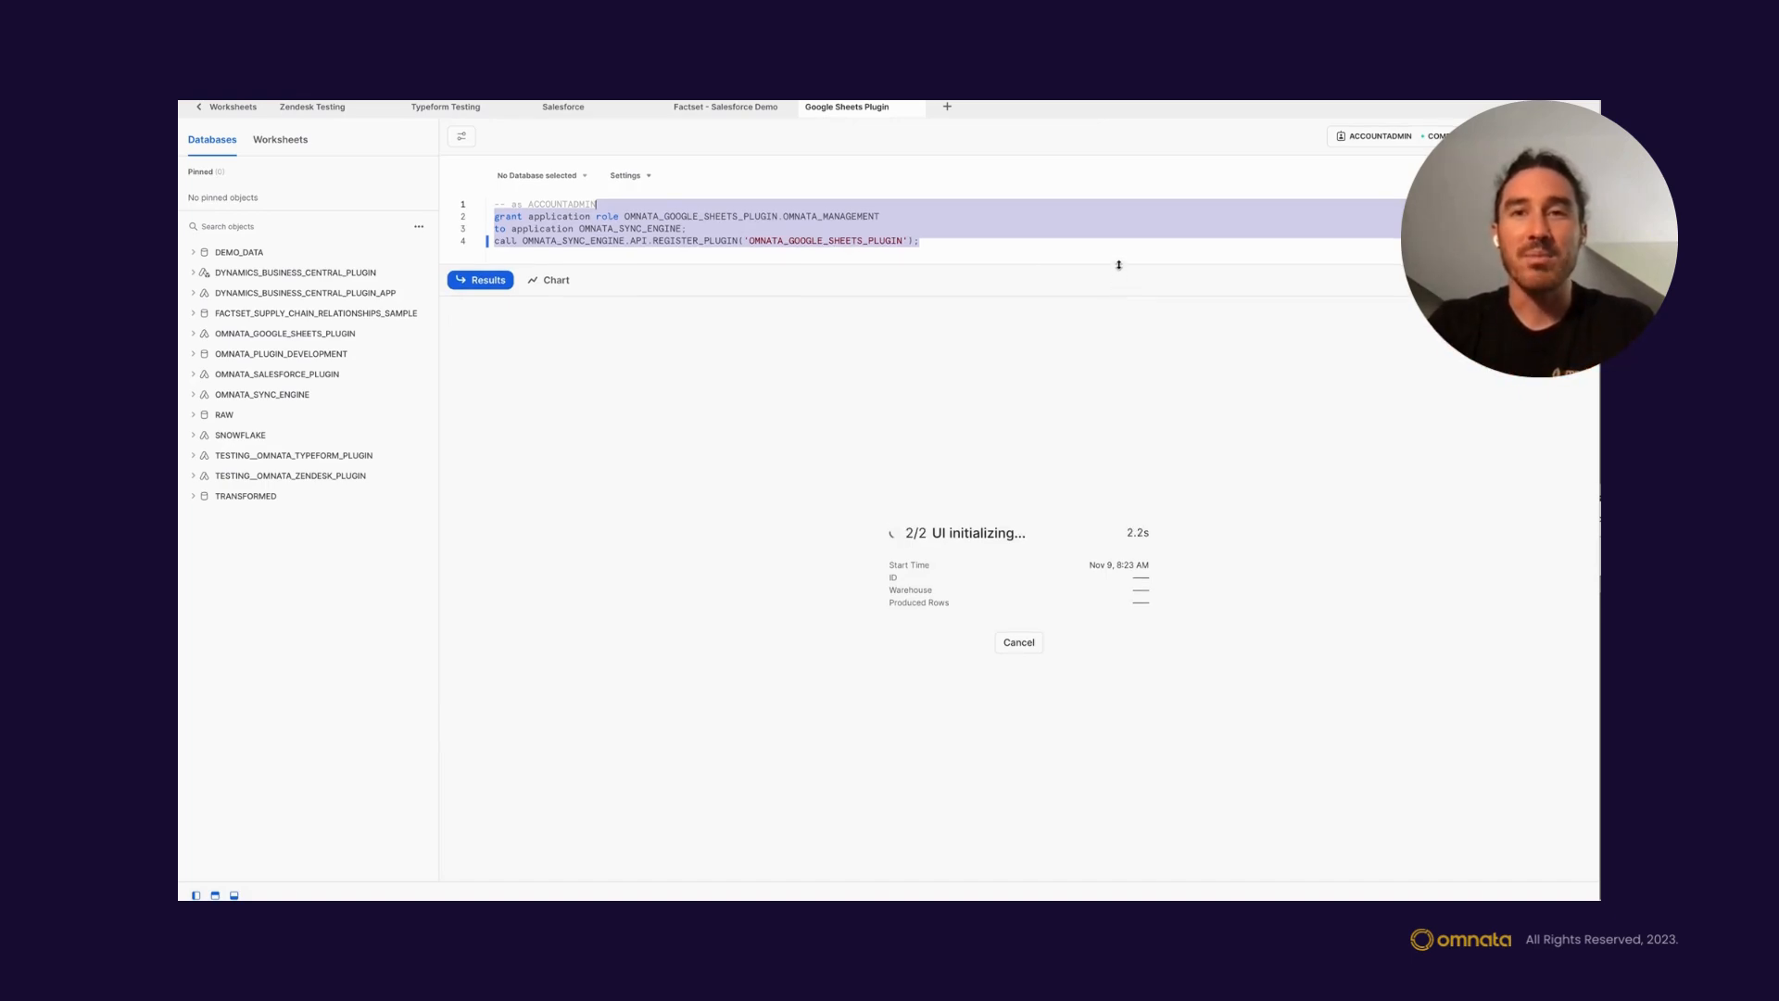
left_click_drag(1118, 265, 1124, 532)
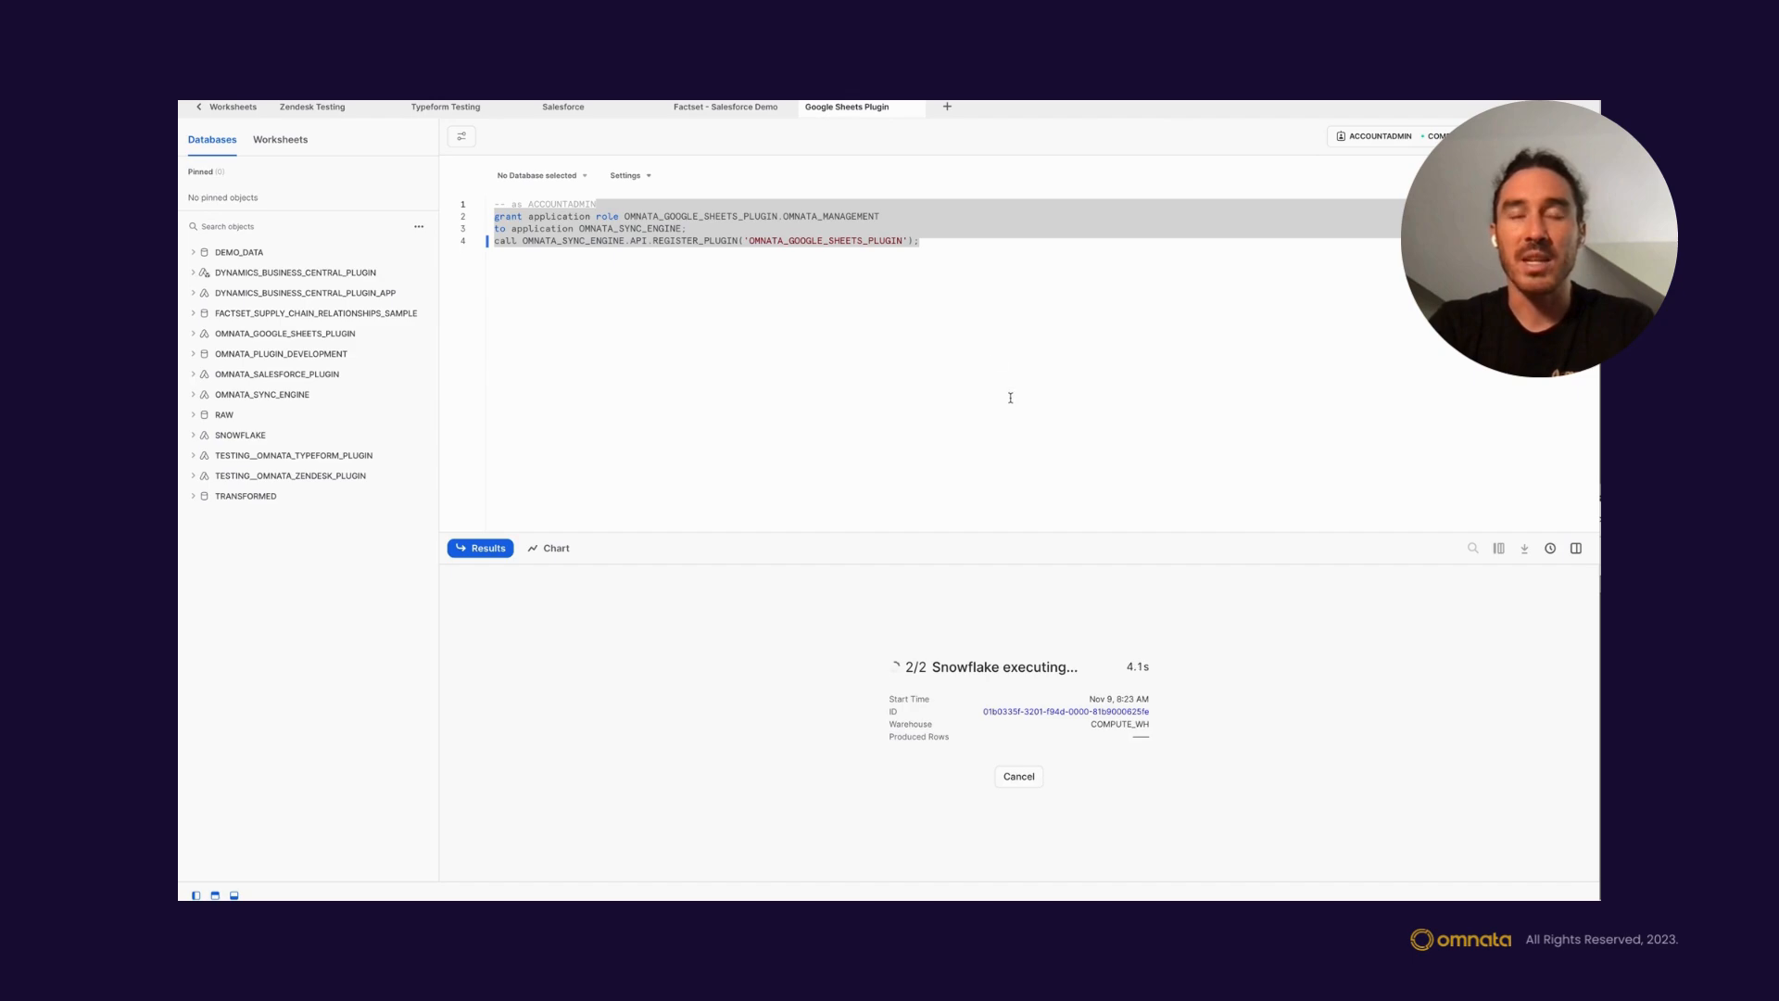
- Advance the plugin configuration and run its grant of role OMNATA_SYNC_ENGINE.PLUGIN_OMNATA__GOOGLE_SHEETS to application OMNATA_GOOGLE_SHEETS_PLUGIN in the worksheet
left_click(996, 250)
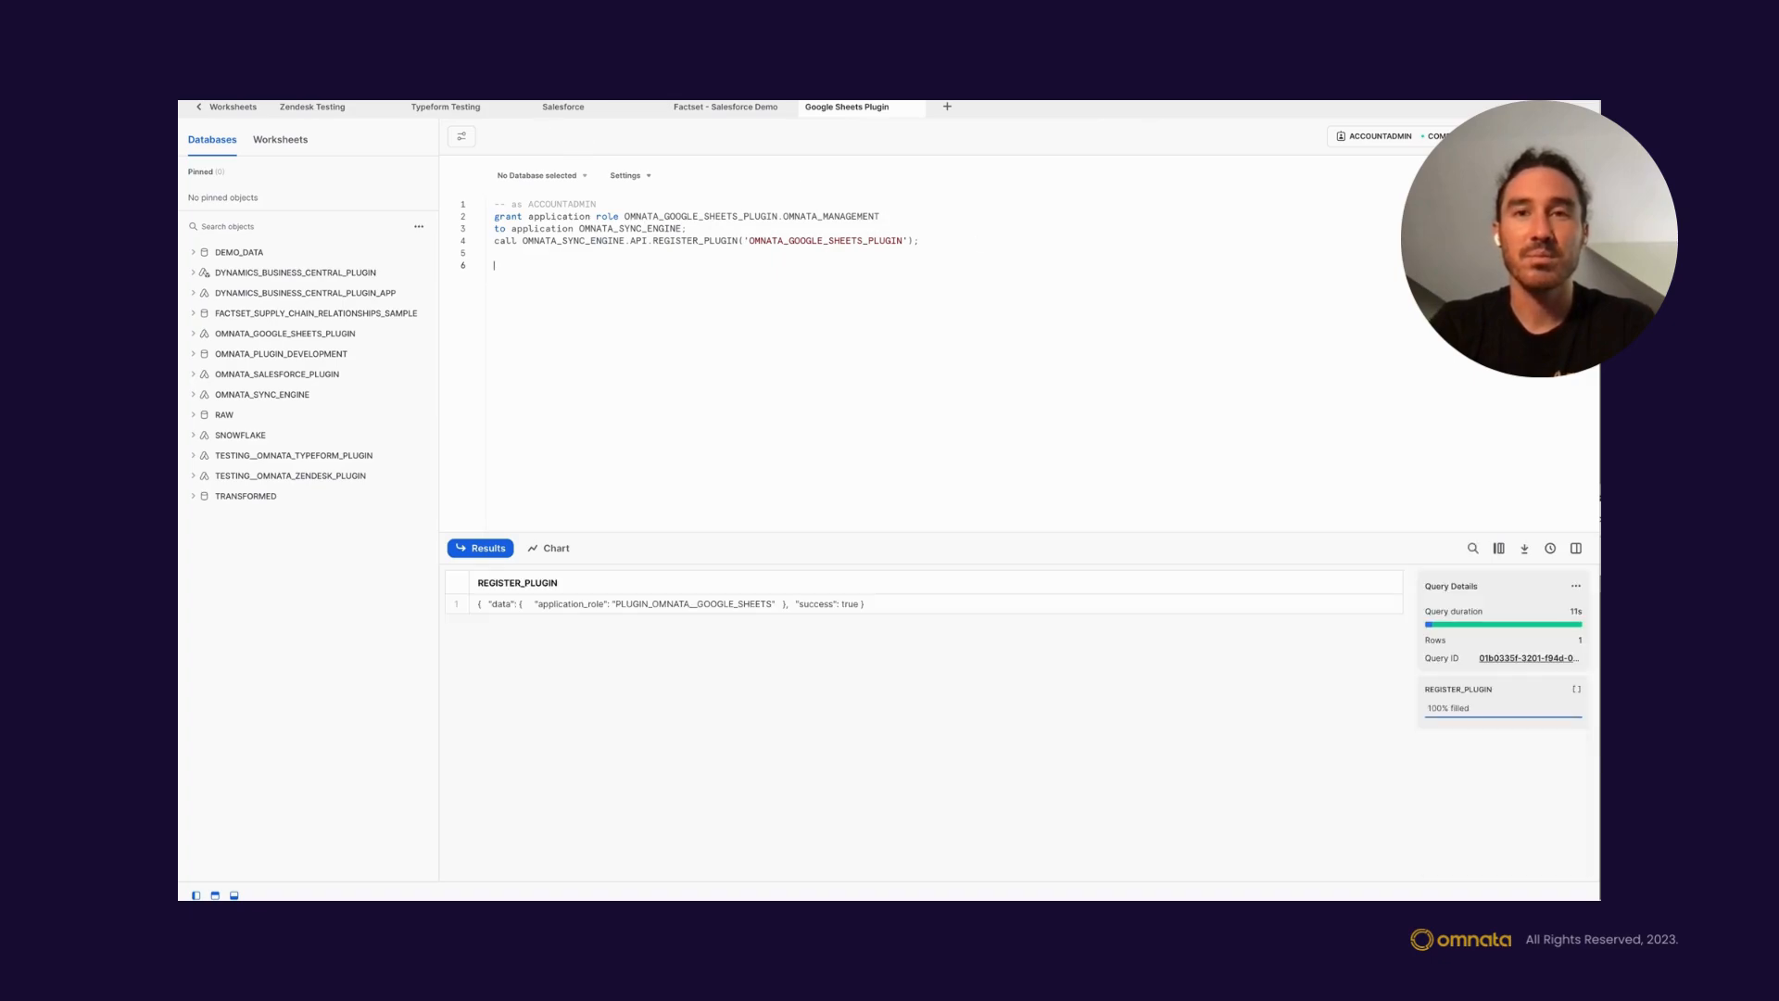
left_click(473, 69)
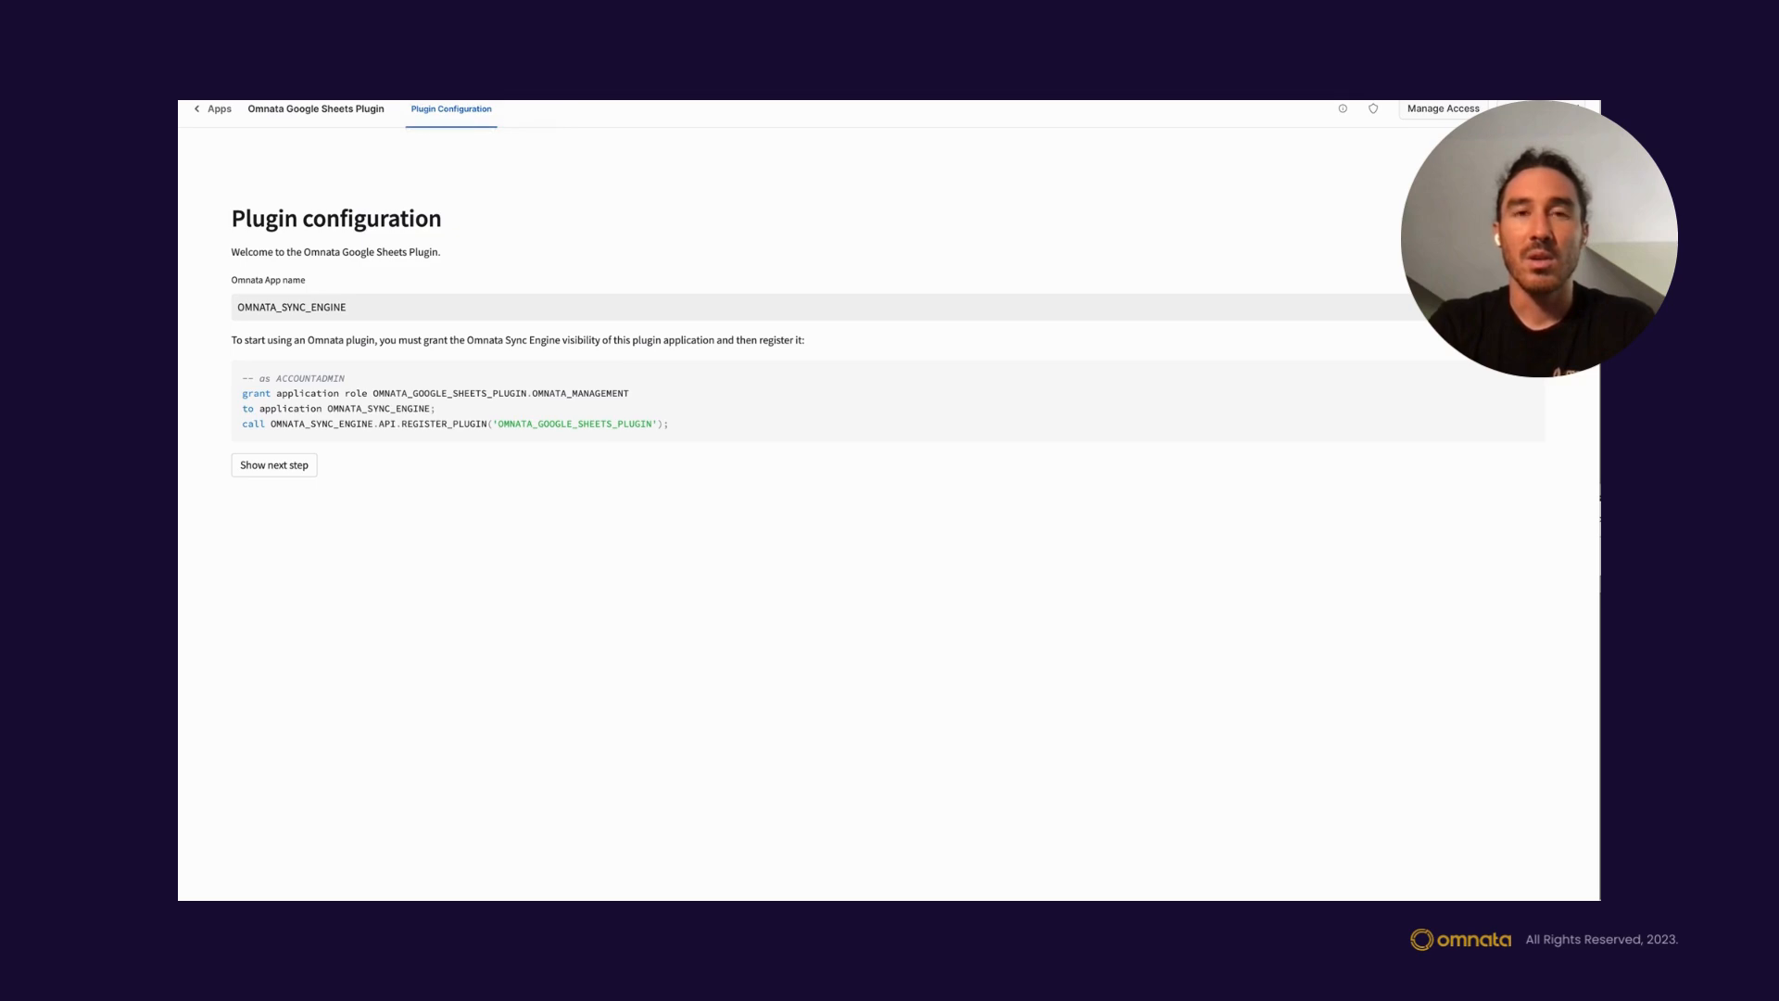
left_click(264, 467)
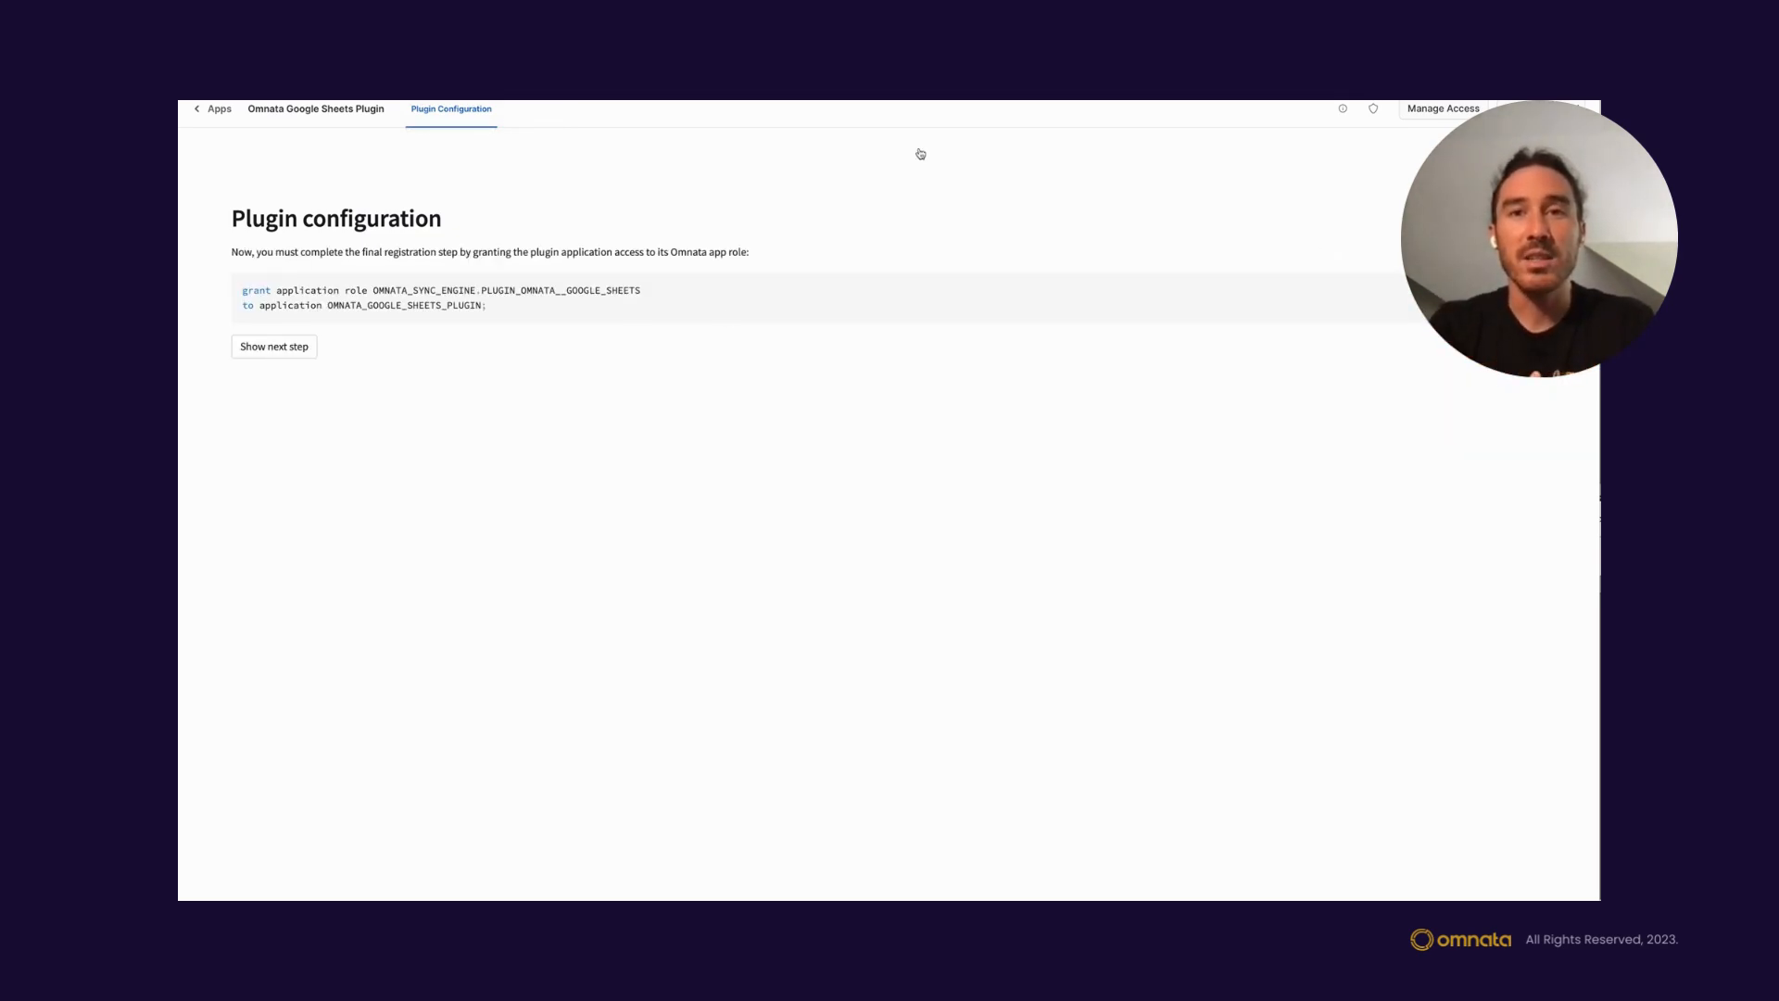
left_click(913, 69)
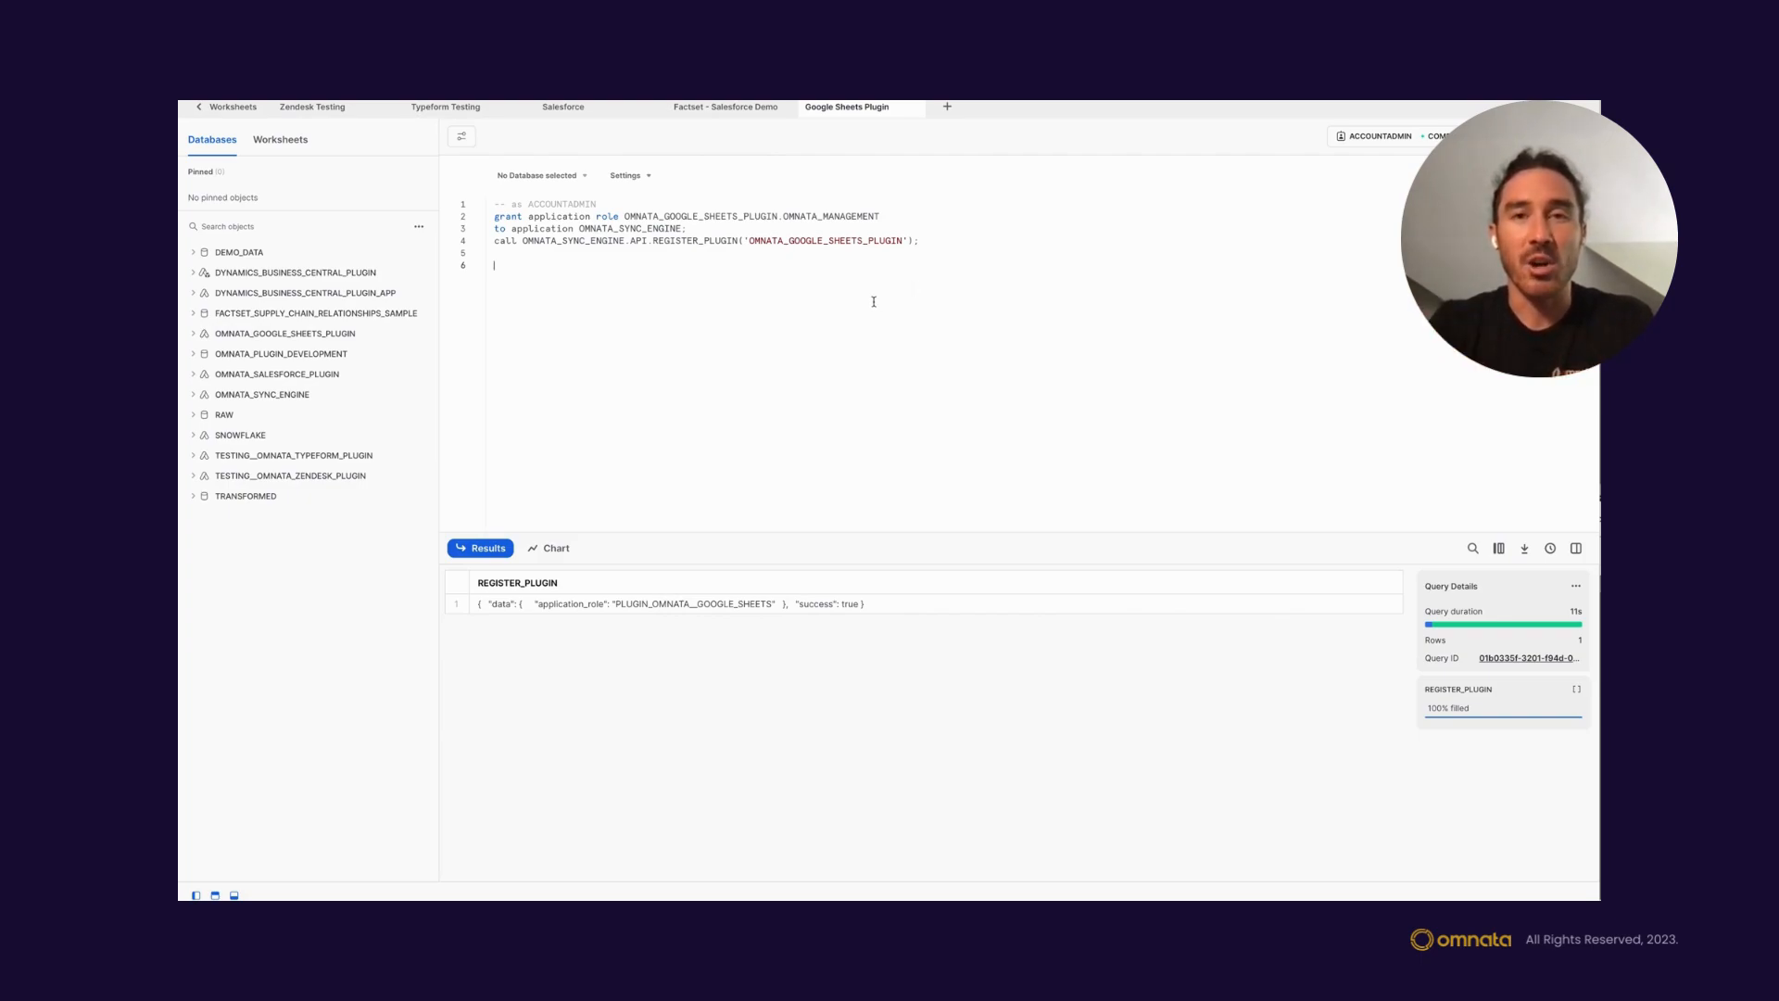
type("grant application role OMNATA_SYNC_ENGINE.PLUGIN_OMNATA__GOOGLE_SHEETS to application OMNATA_GOOGLE_SHEETS_PLUGIN;")
key("ctrl+Return")
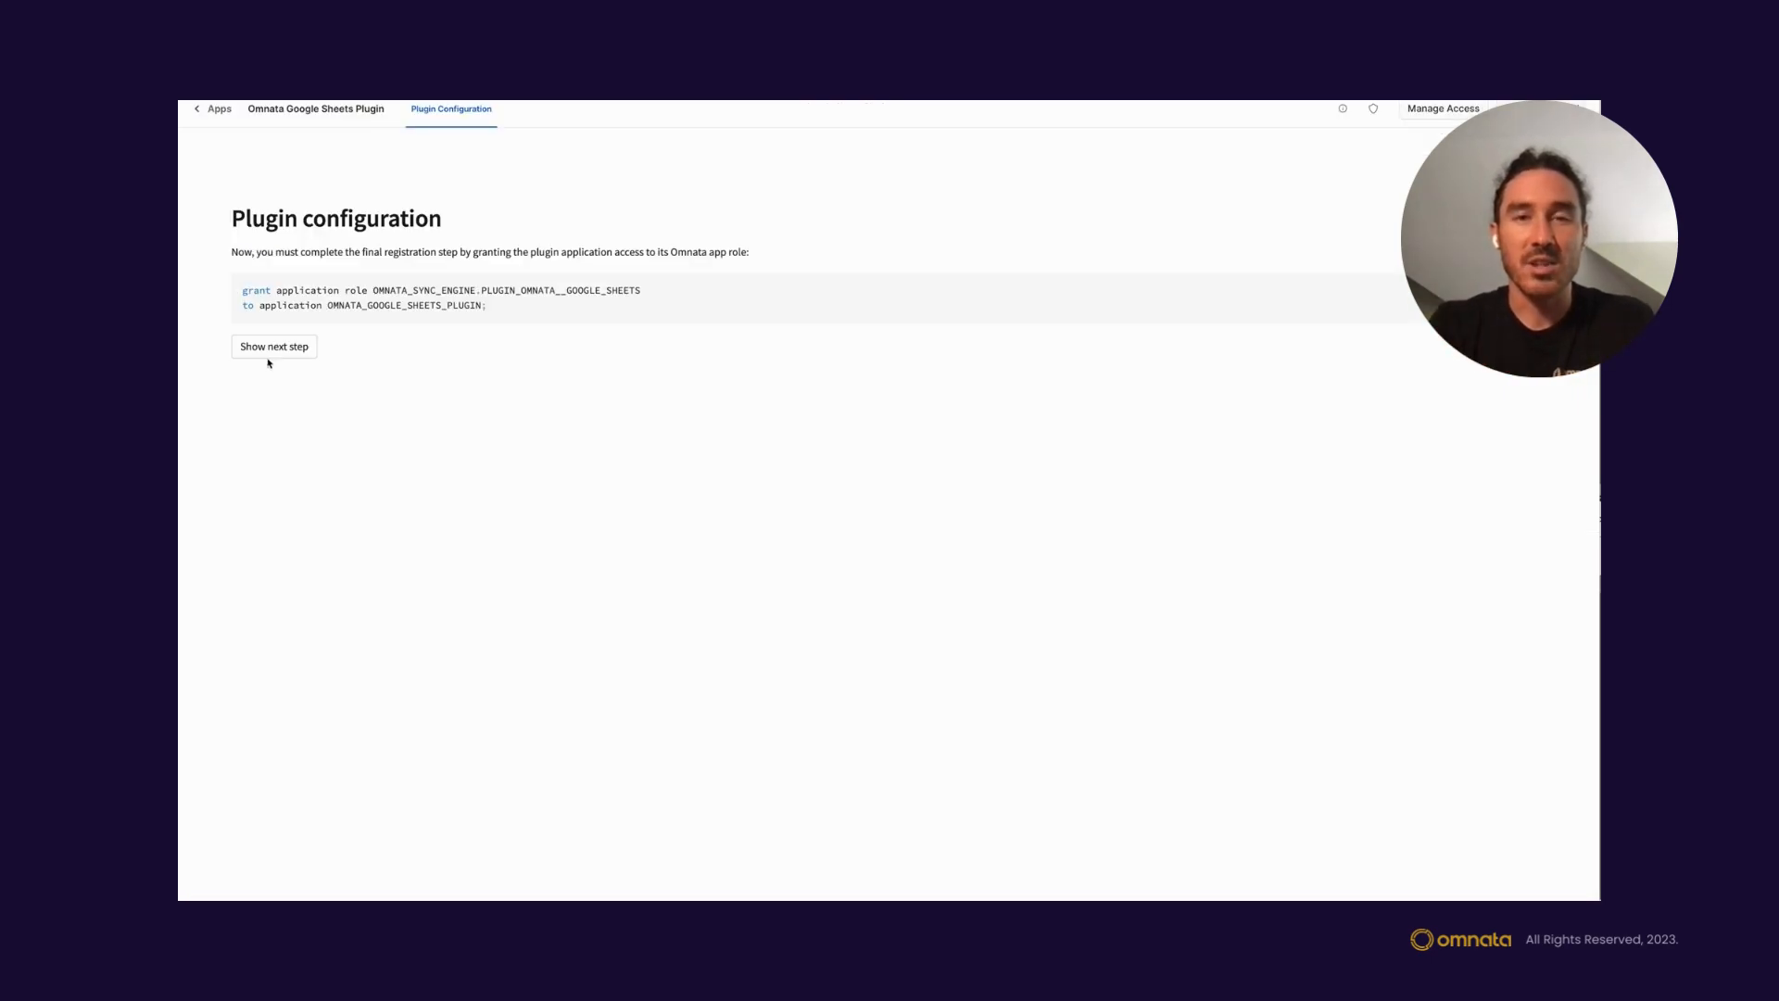
- Move past the final plugin registration step and start a new Google Sheets connection in the Omnata Sync Engine
left_click(267, 350)
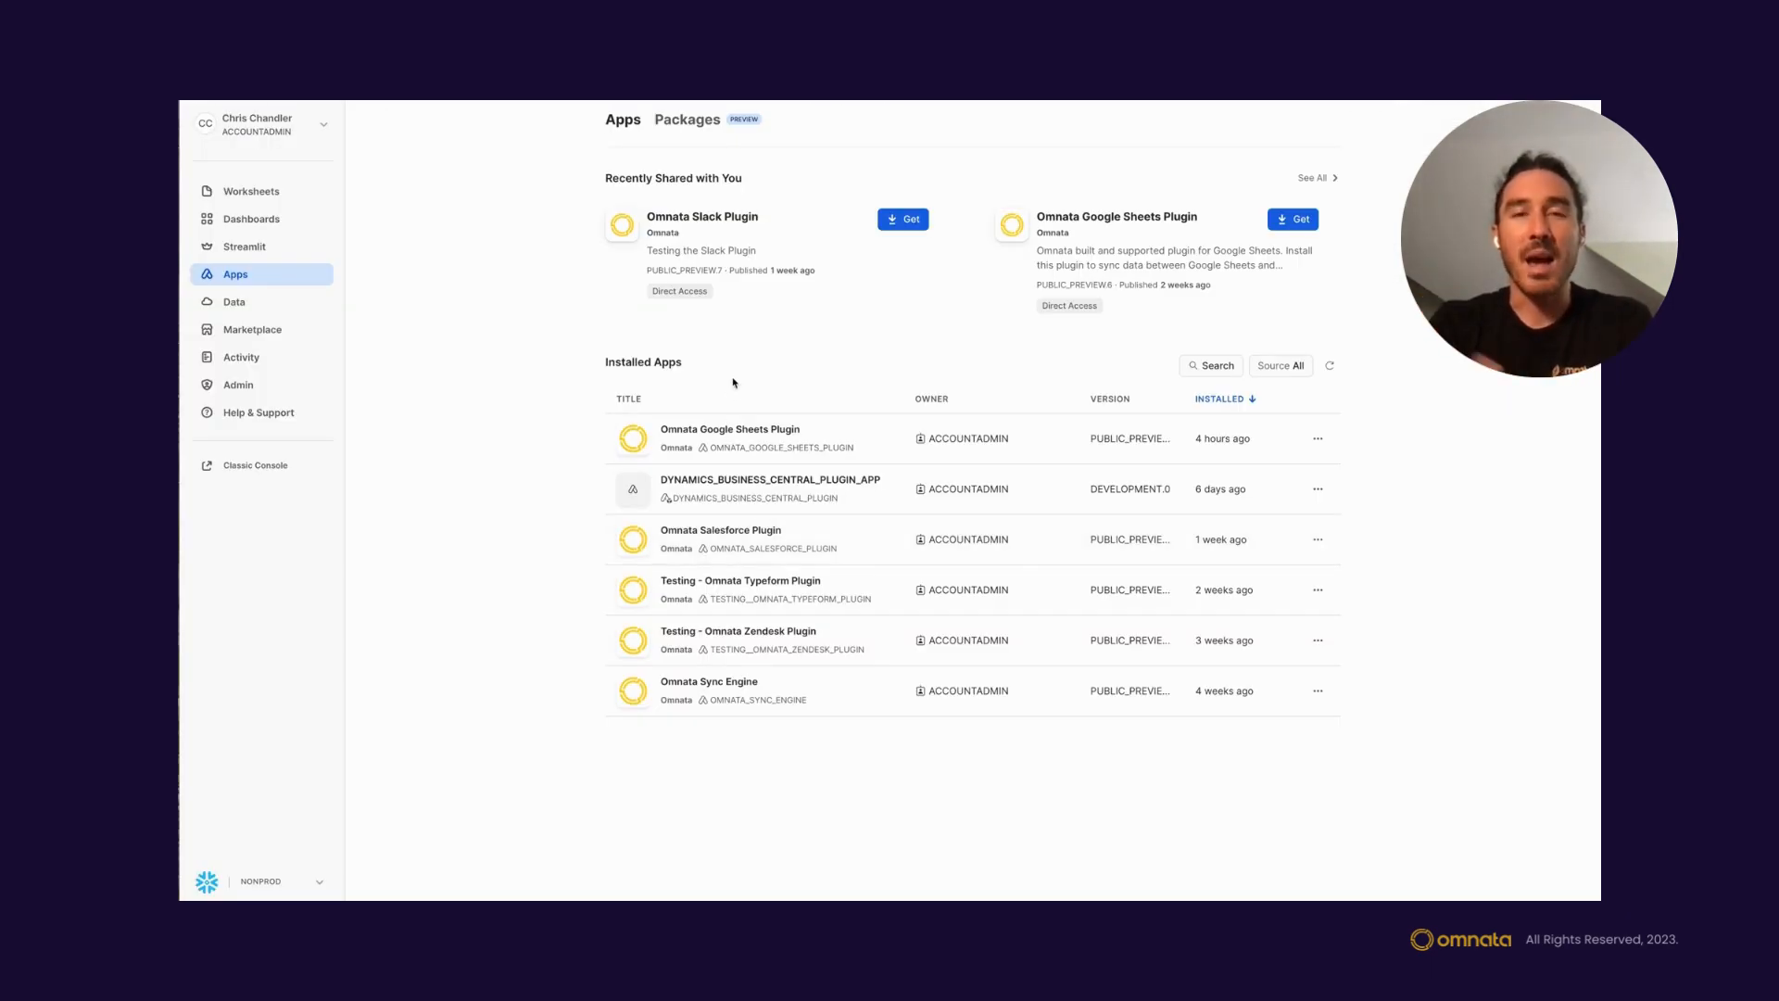
left_click(697, 682)
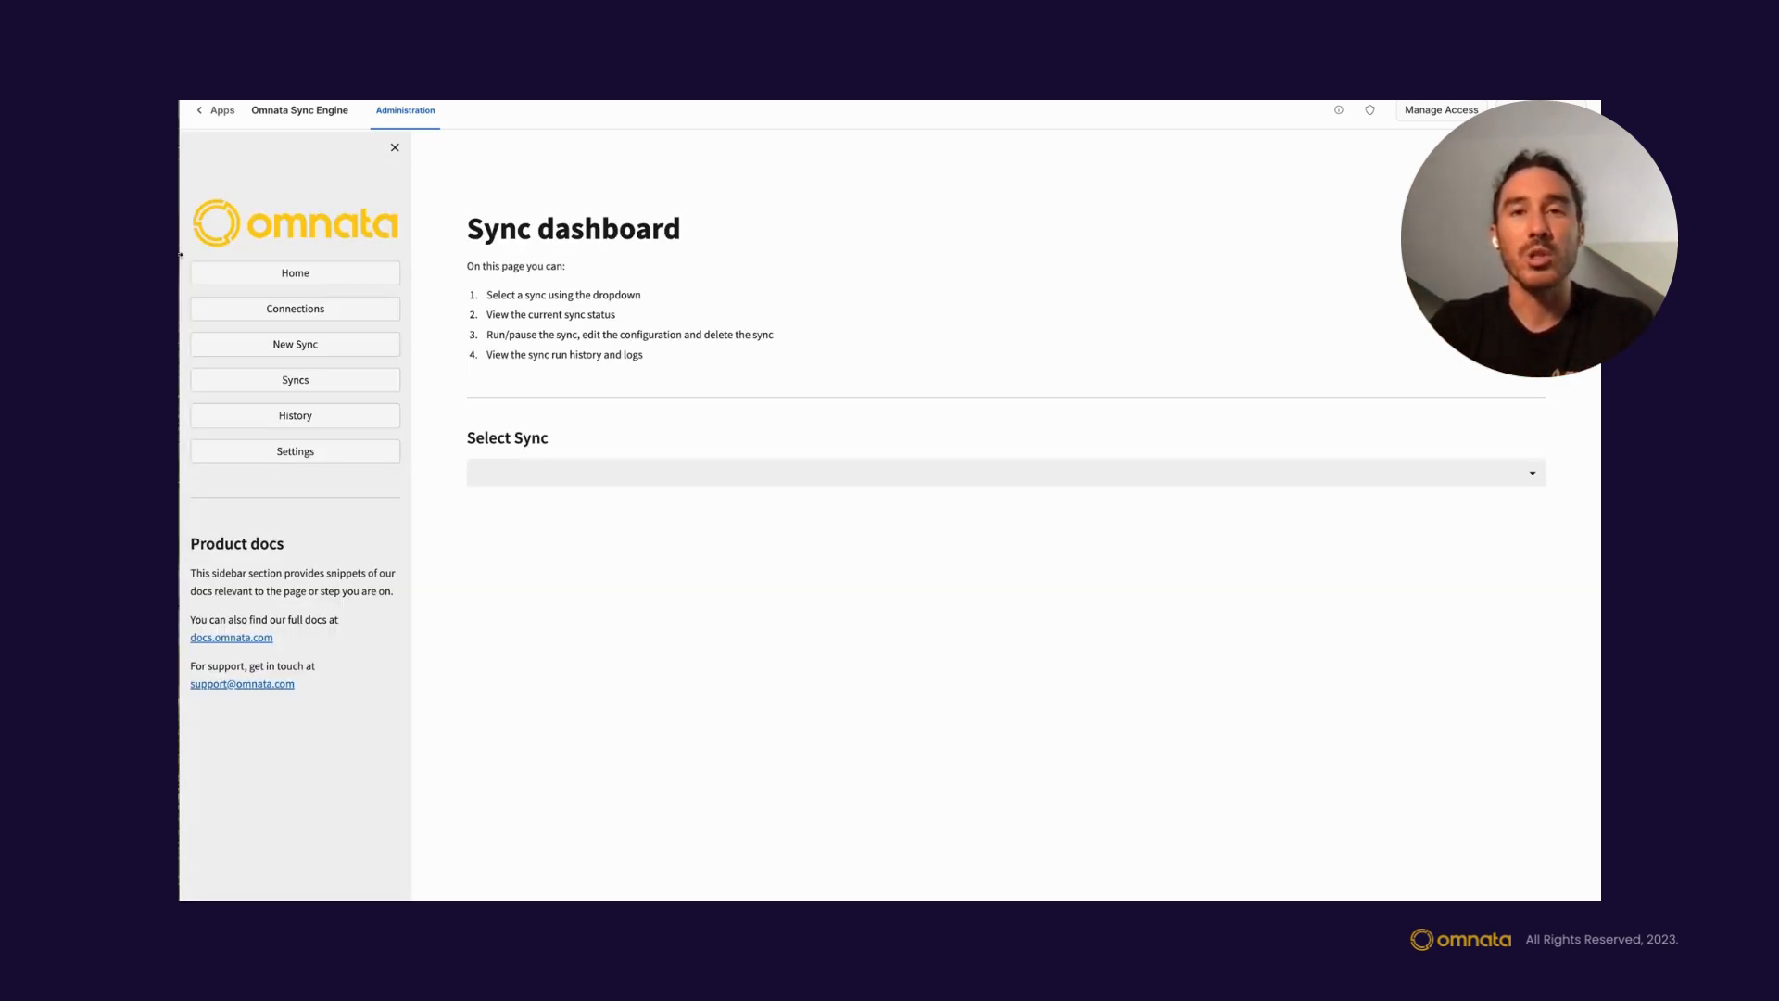
left_click(297, 315)
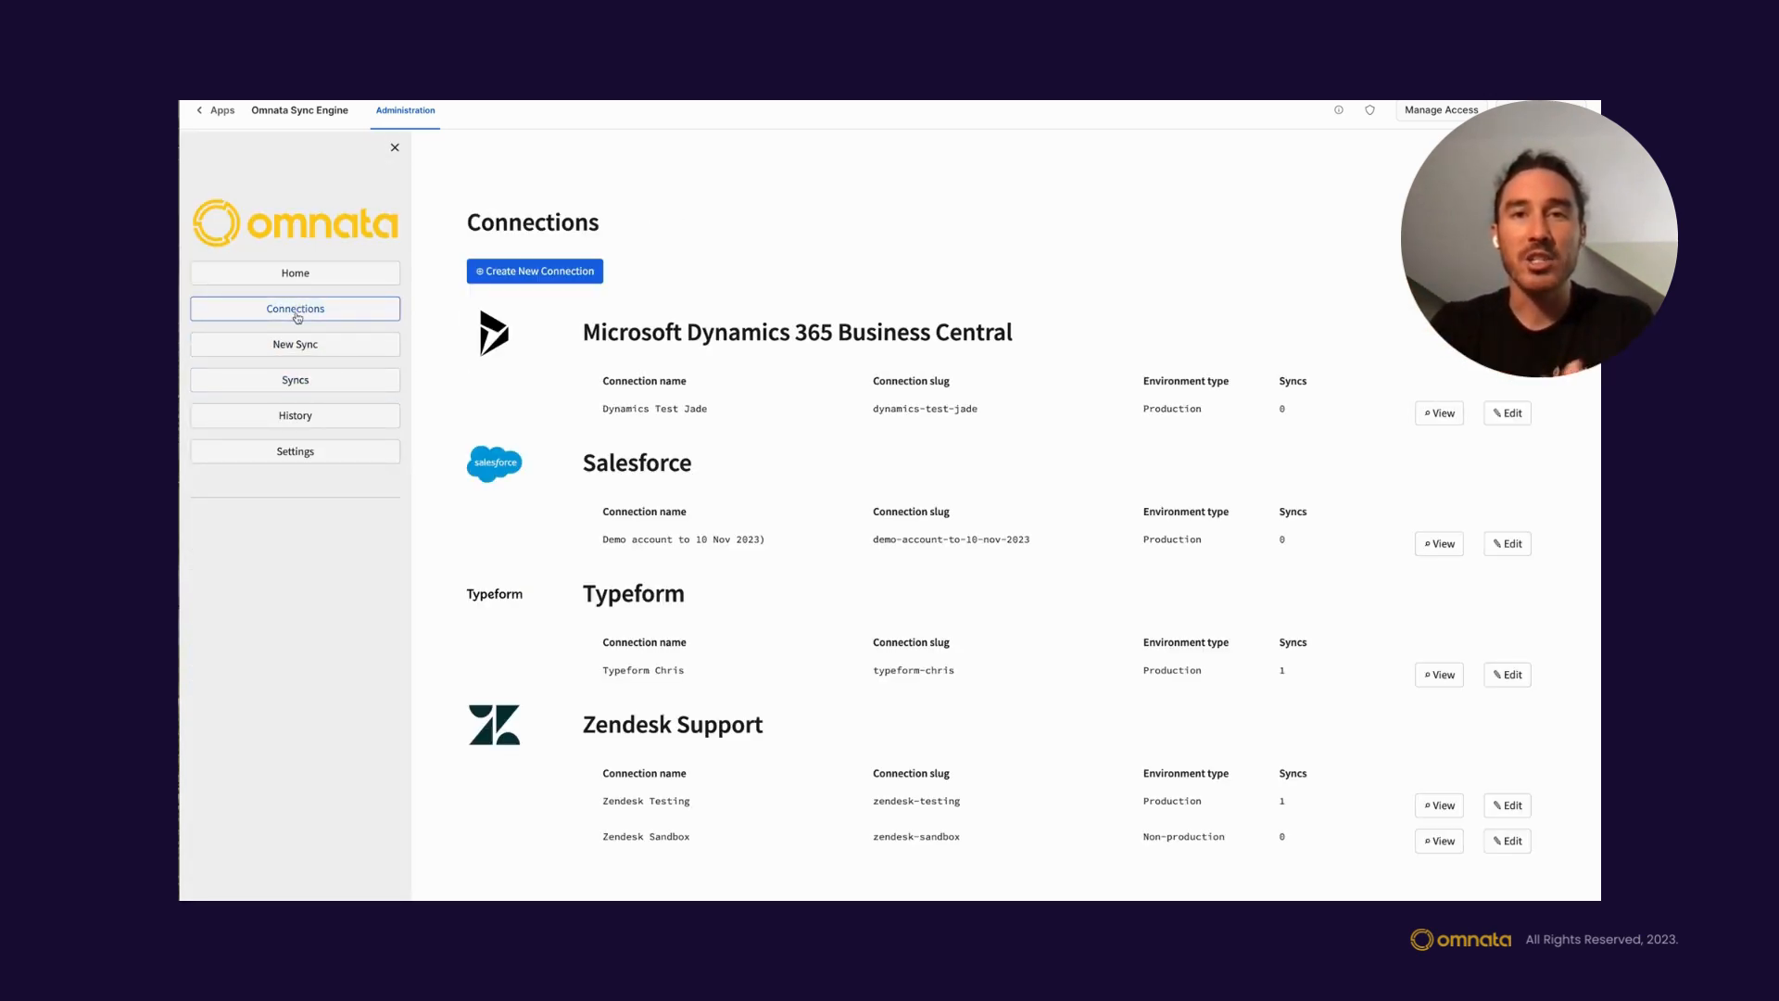
left_click(545, 278)
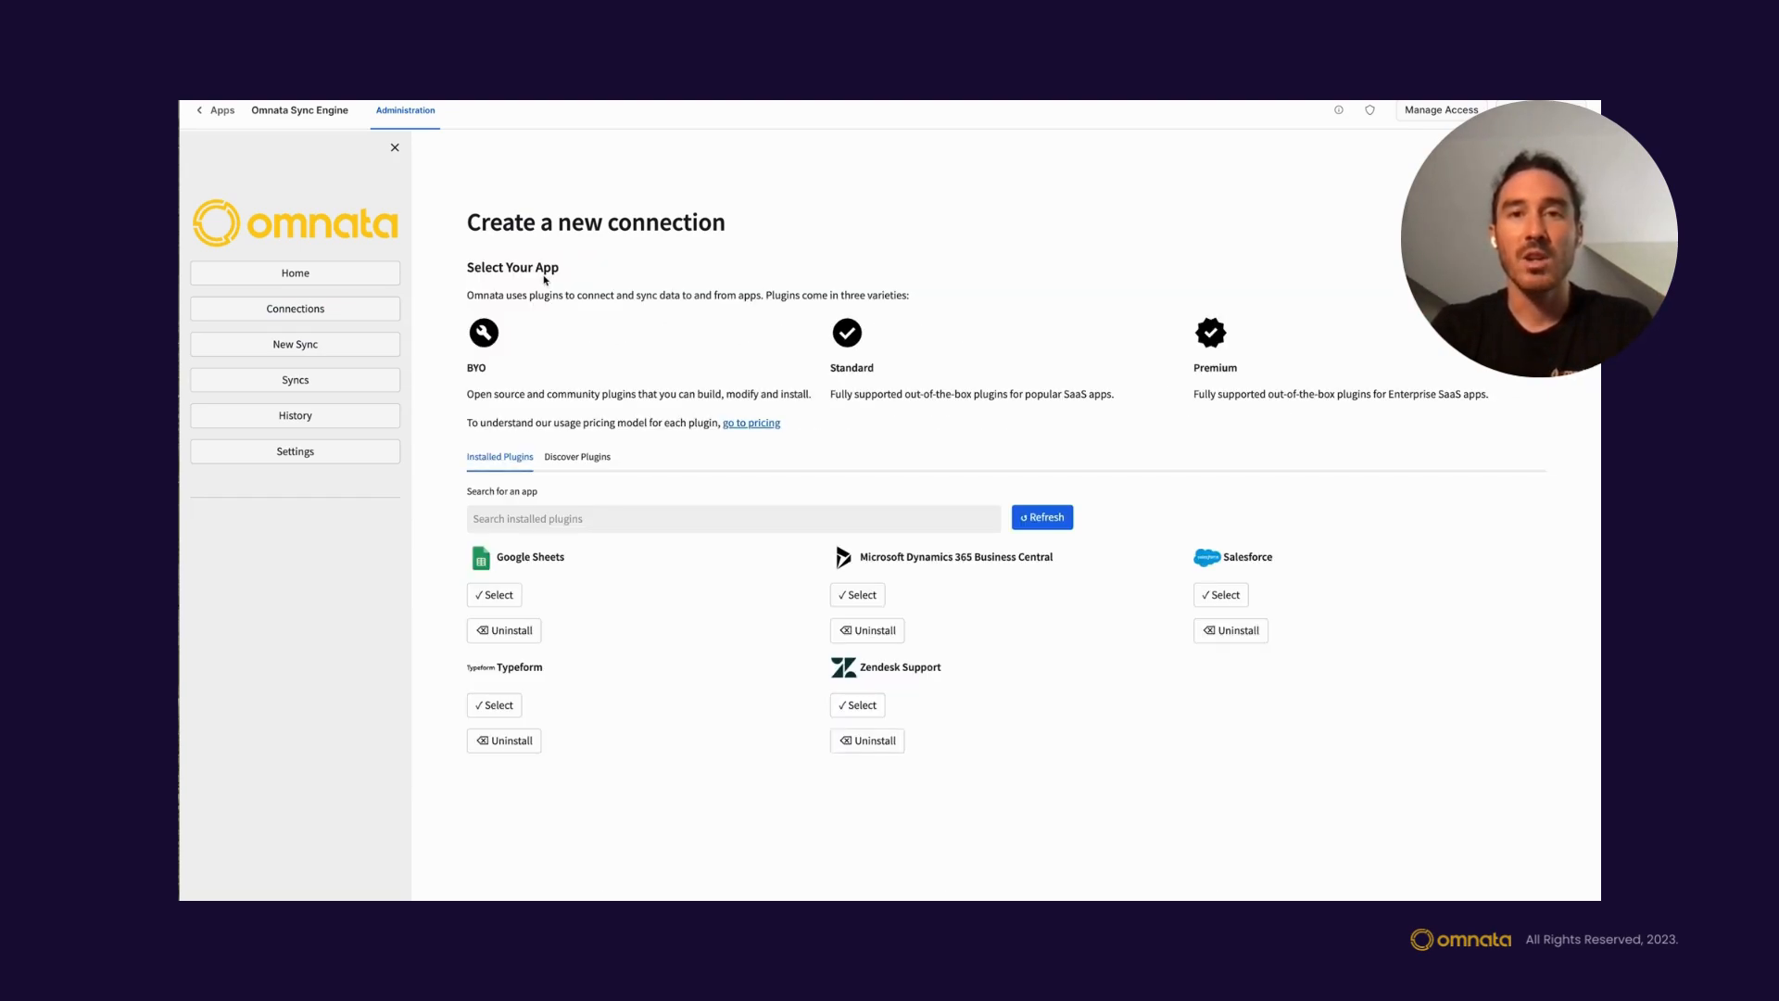
left_click(498, 595)
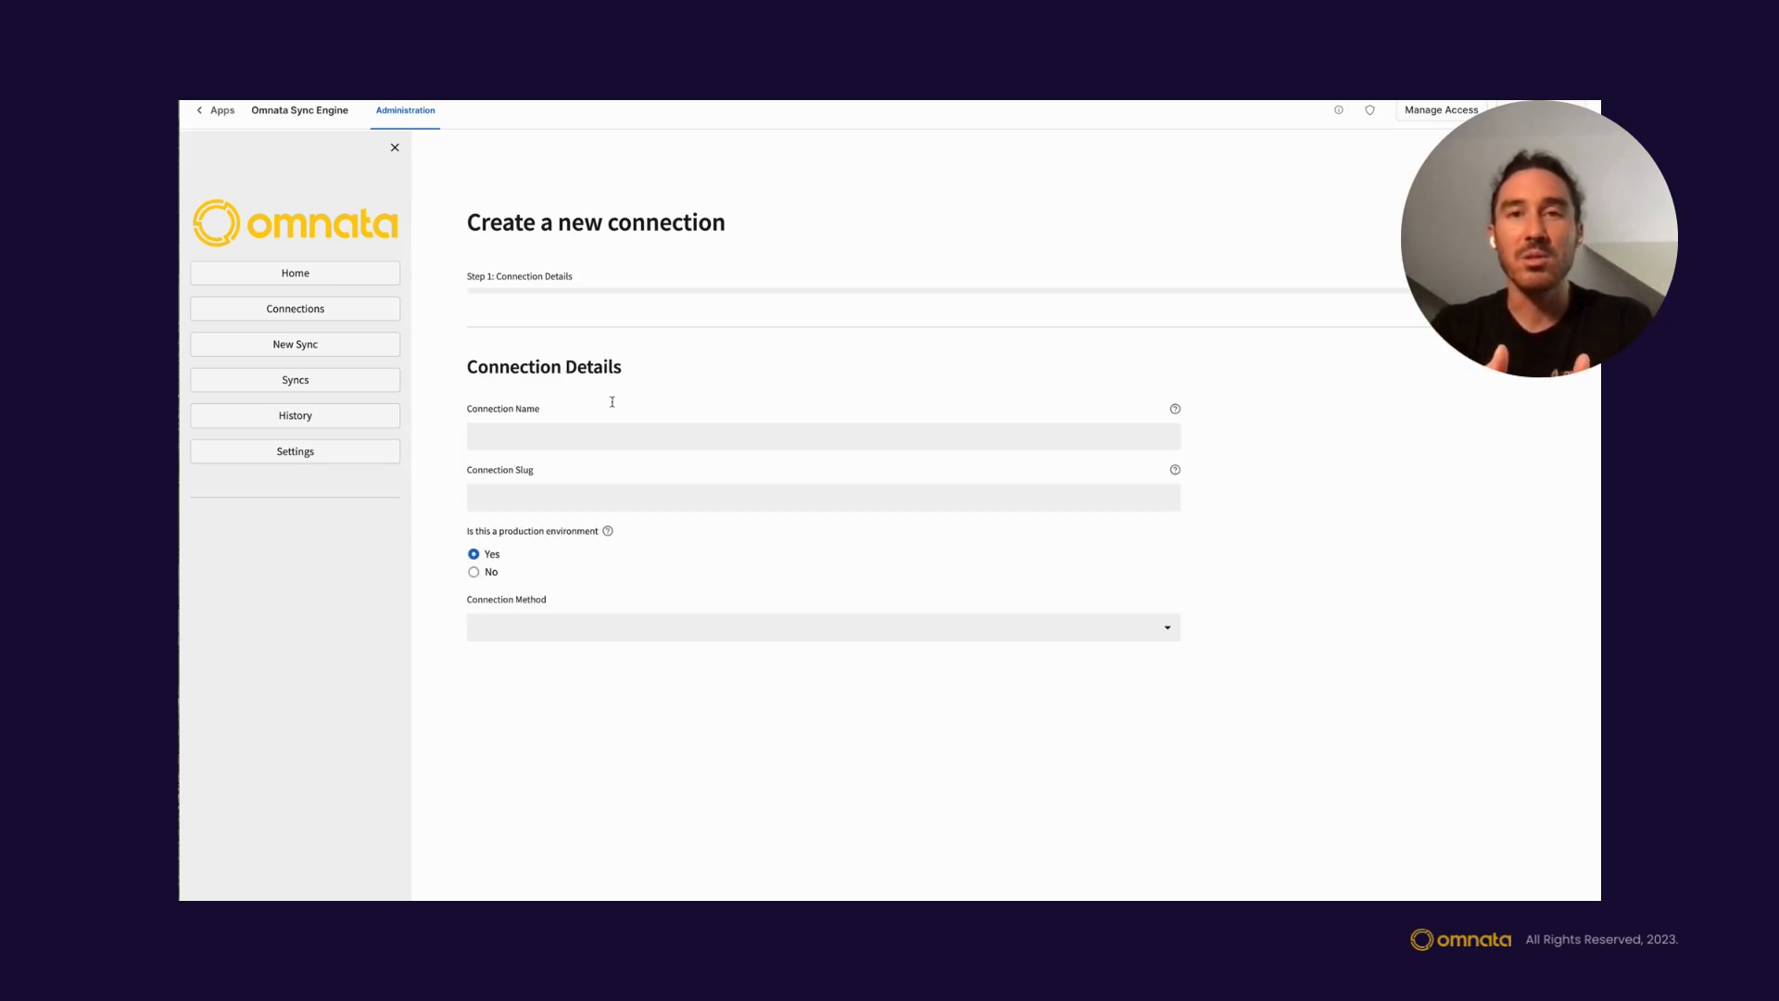
- Name the connection with the owner's first name followed by "Google Sheets" and set its connection method to OAuth
left_click(598, 436)
type("Chris Google Sheets")
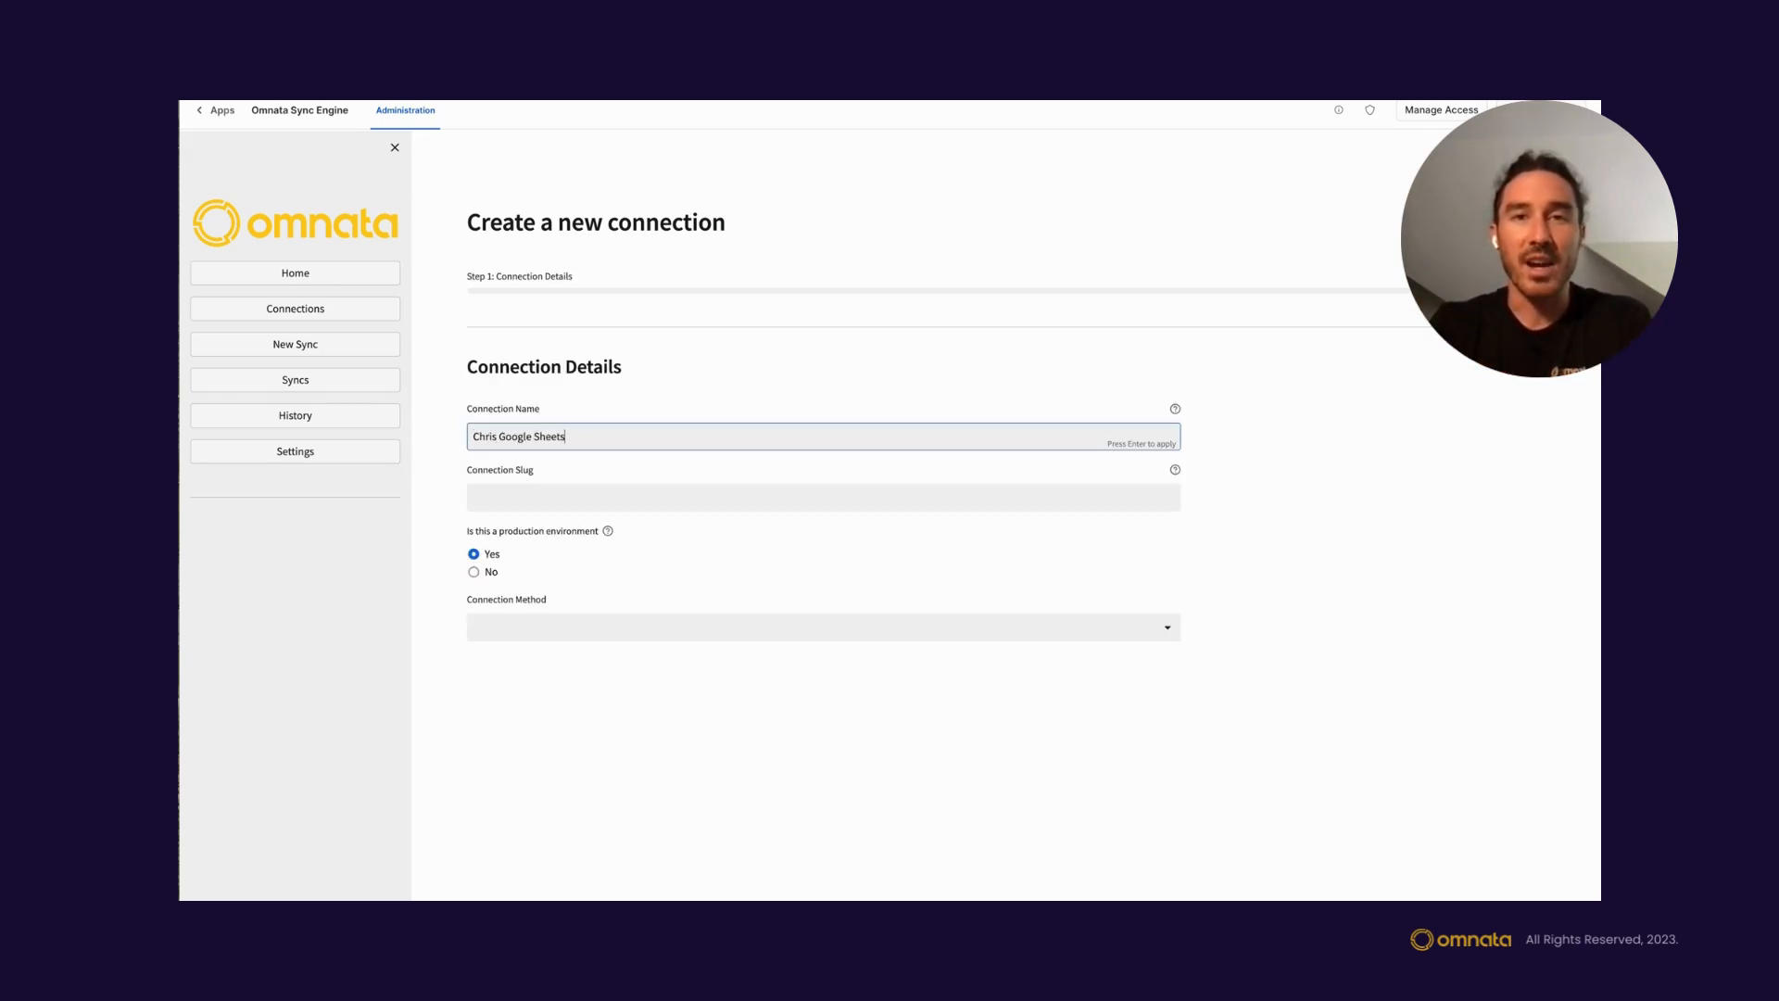
key("Return")
left_click(489, 627)
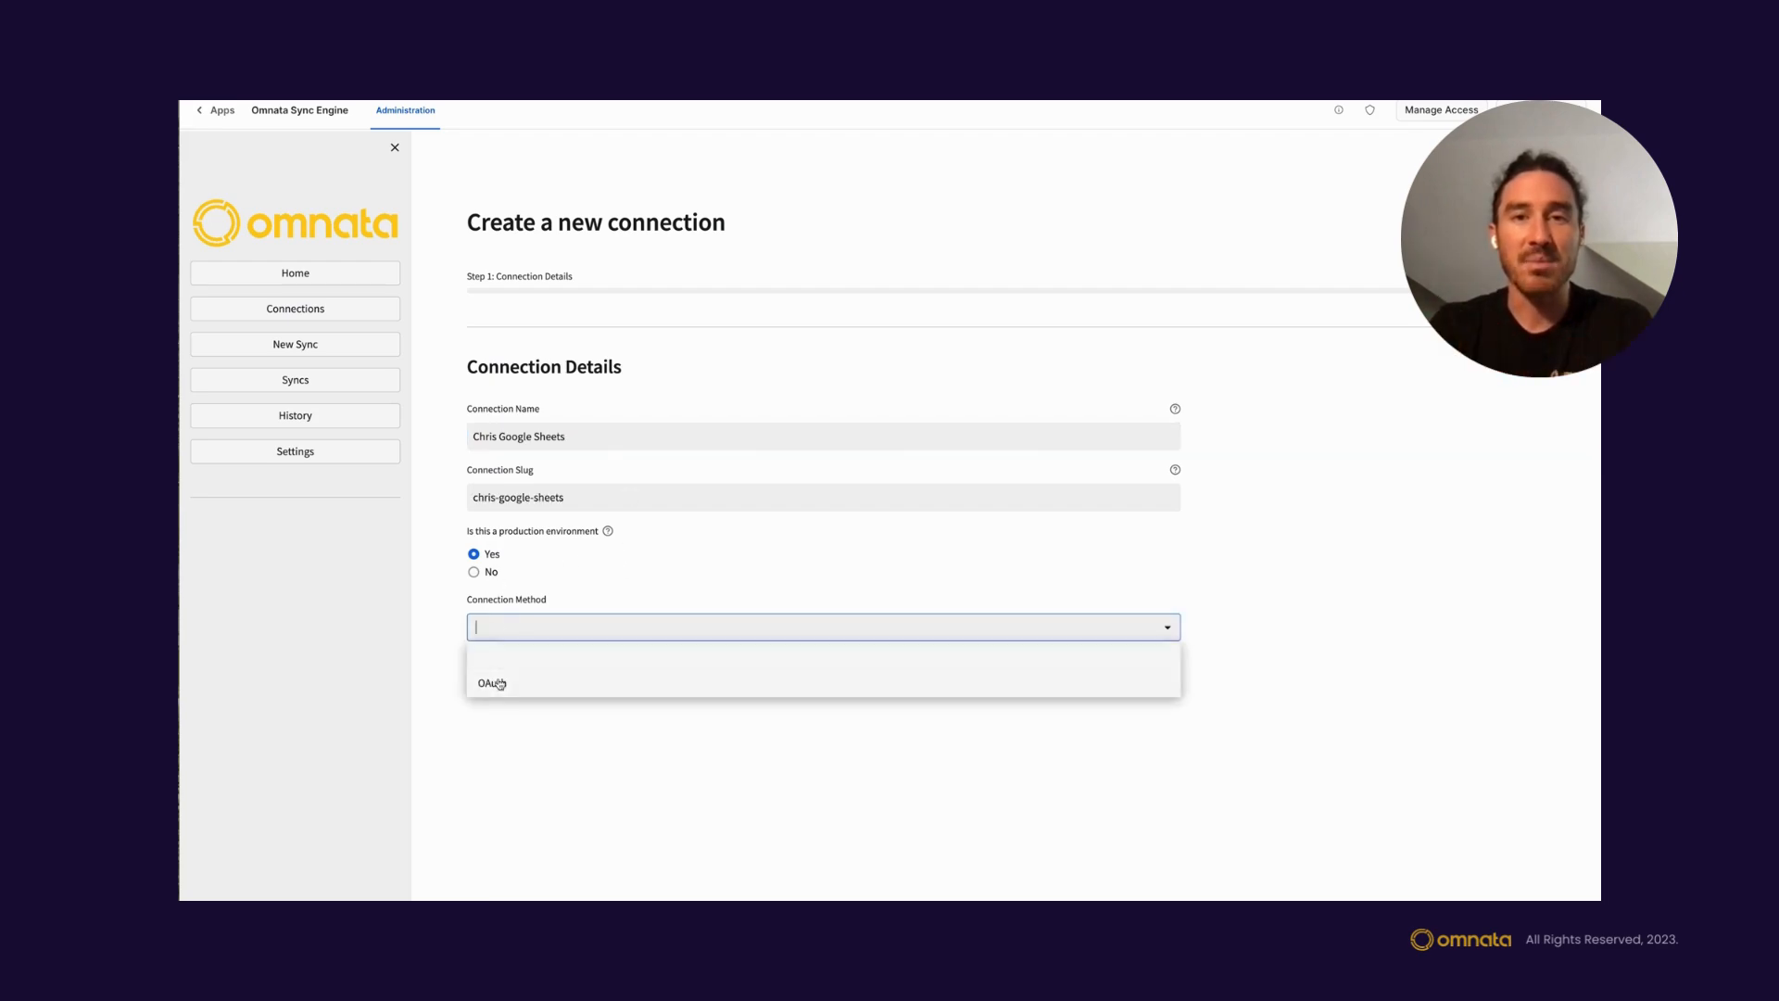
left_click(499, 683)
- Review the Omnata documentation on Google Sheets authentication for how to generate the OAuth credentials
left_click(508, 680)
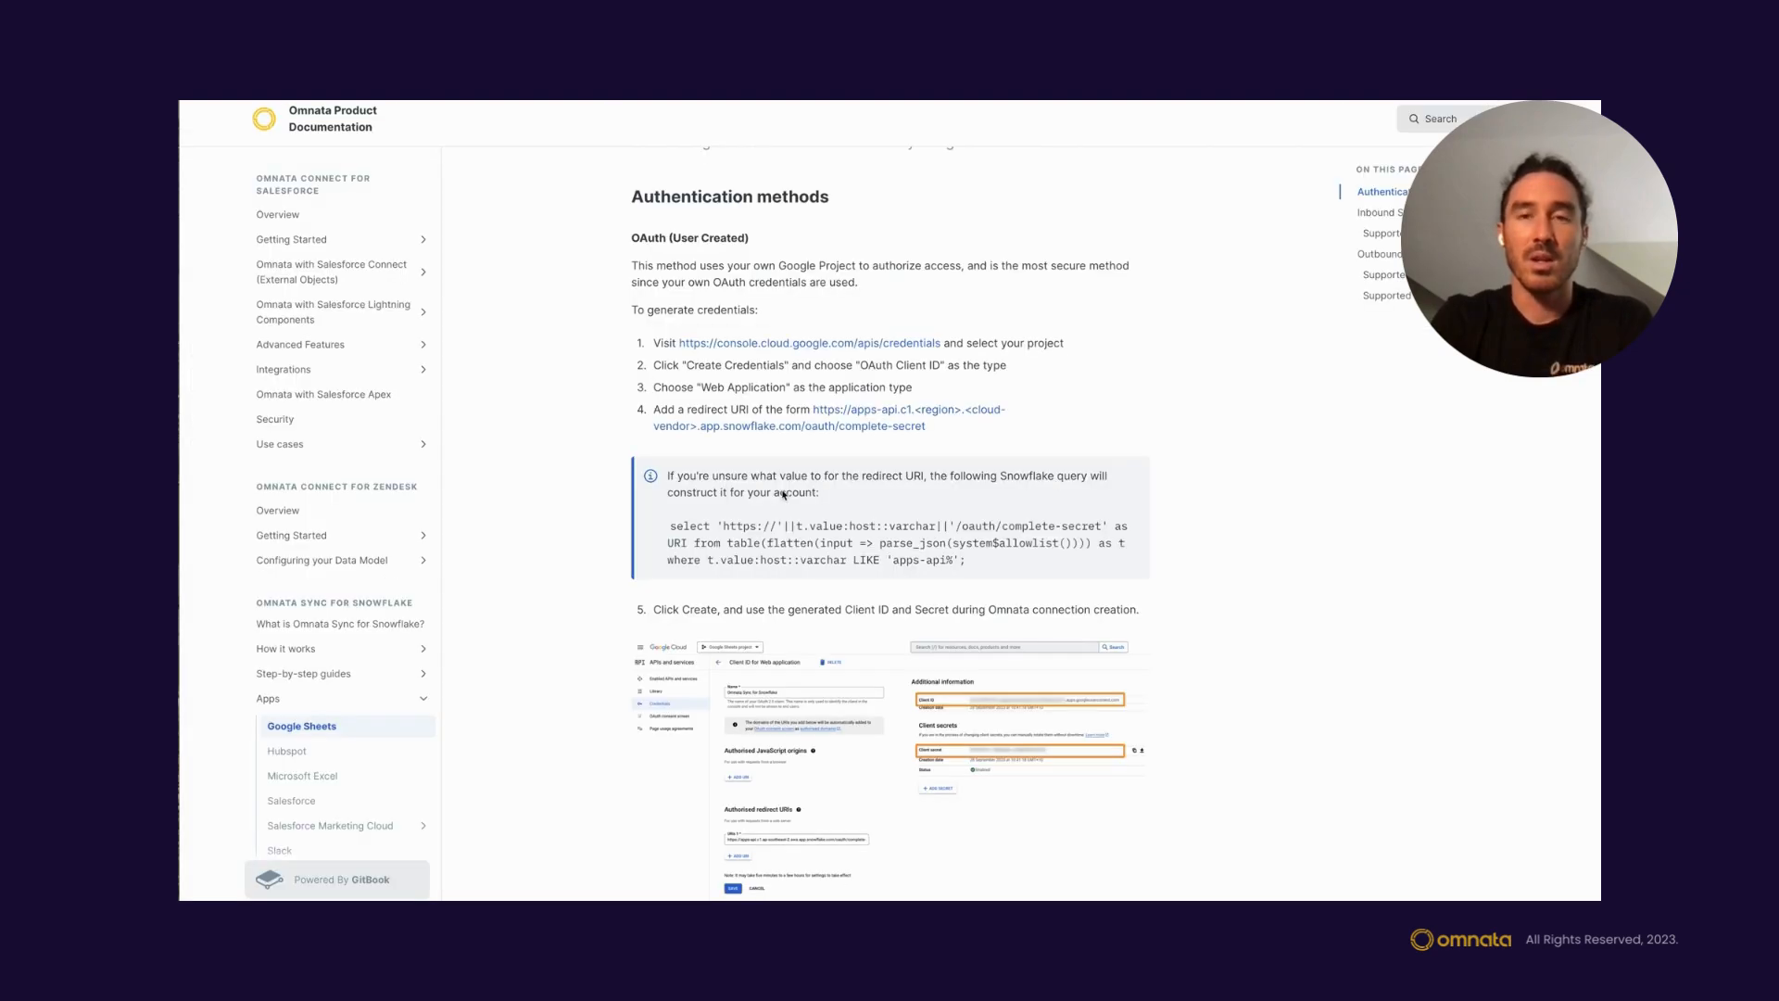
scroll(768, 262, "up", 2)
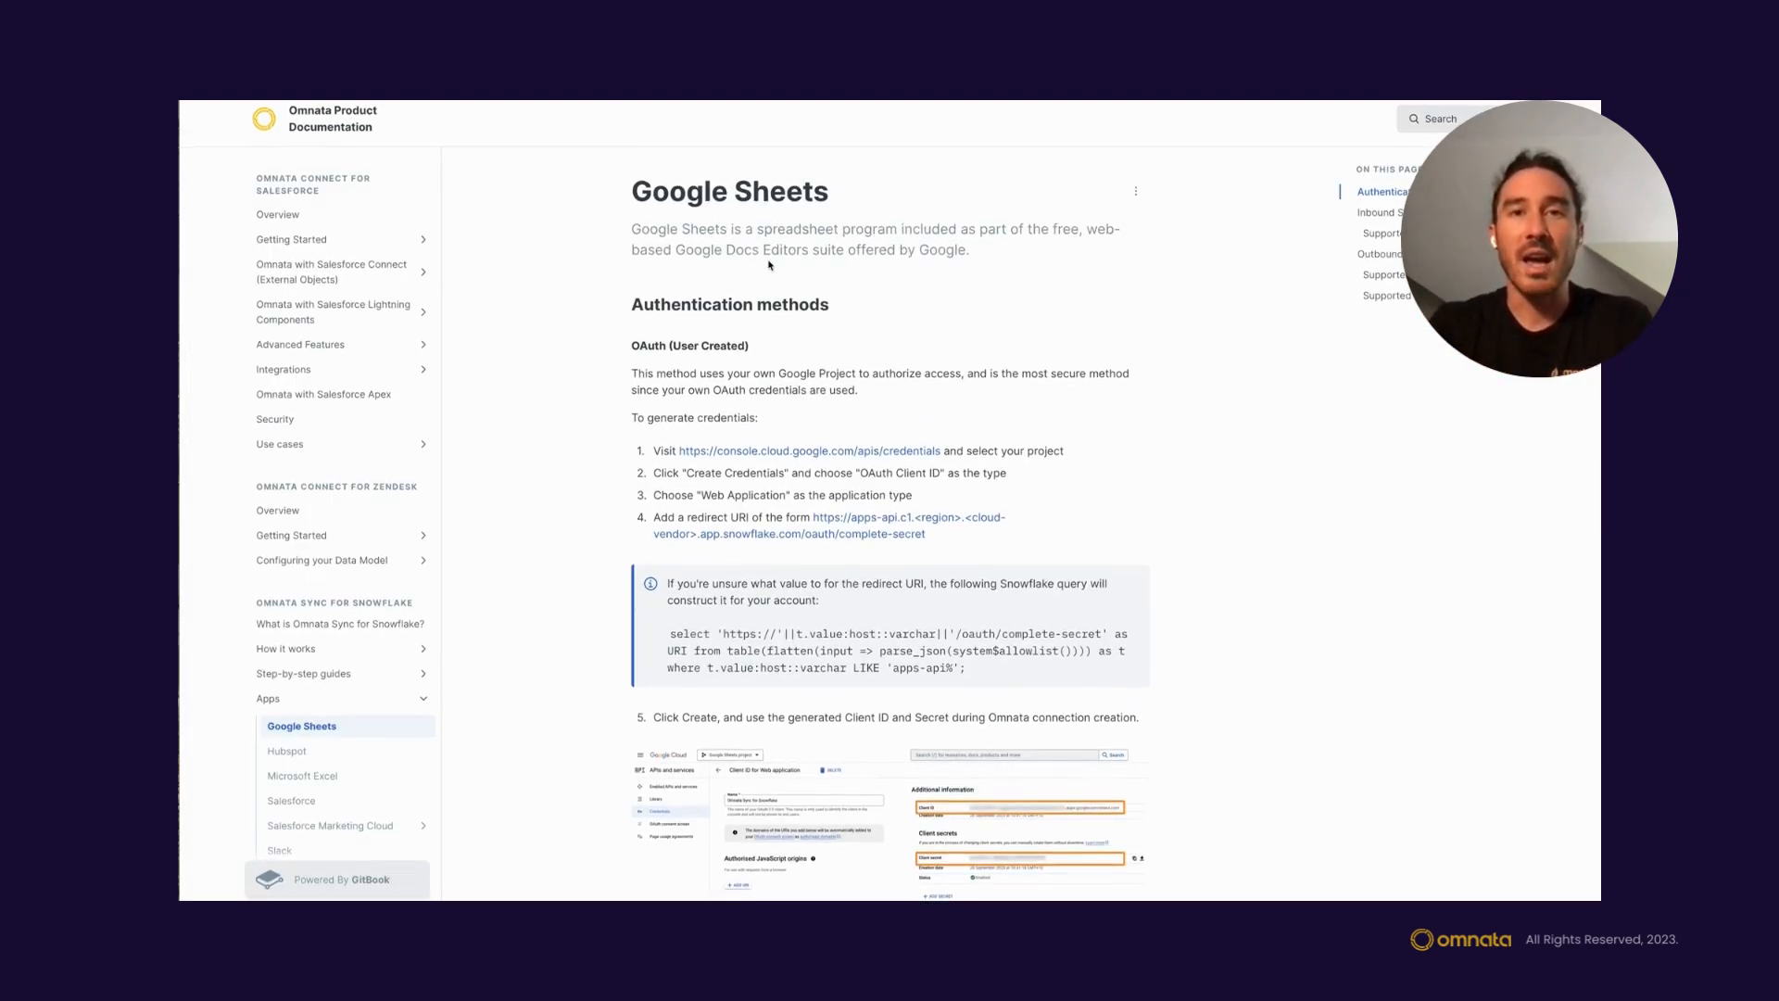
scroll(768, 265, "down", 3)
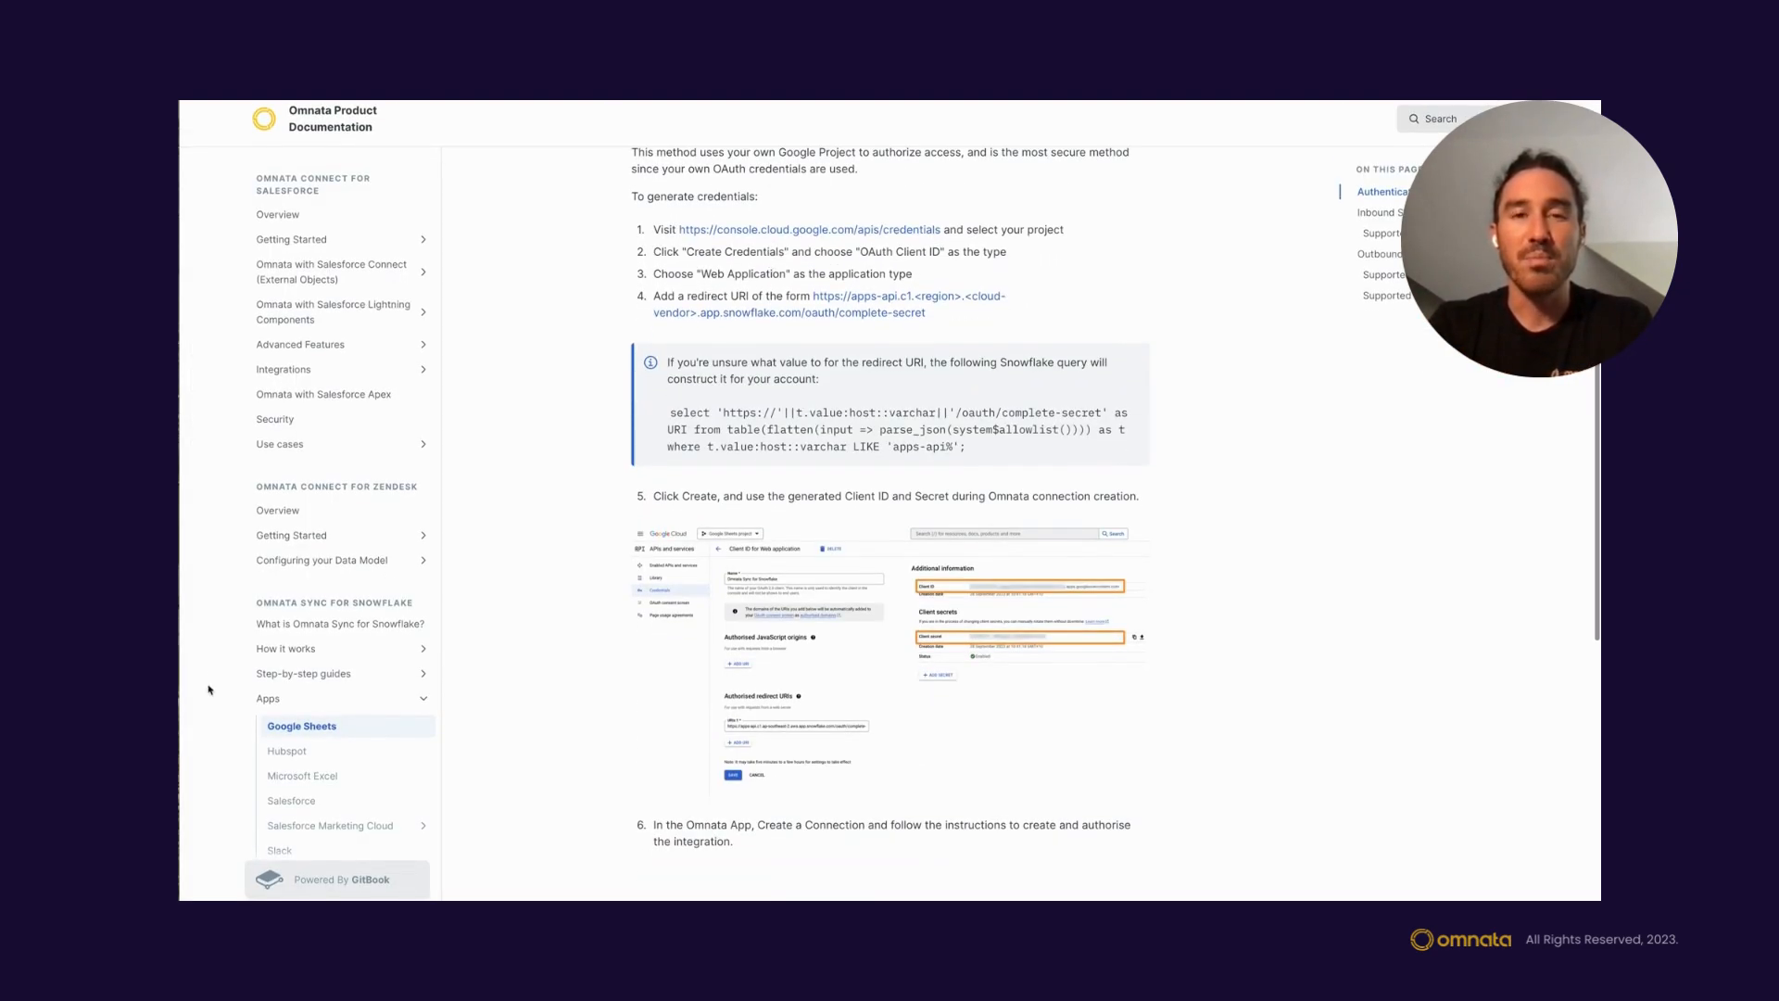
scroll(787, 623, "down", 1)
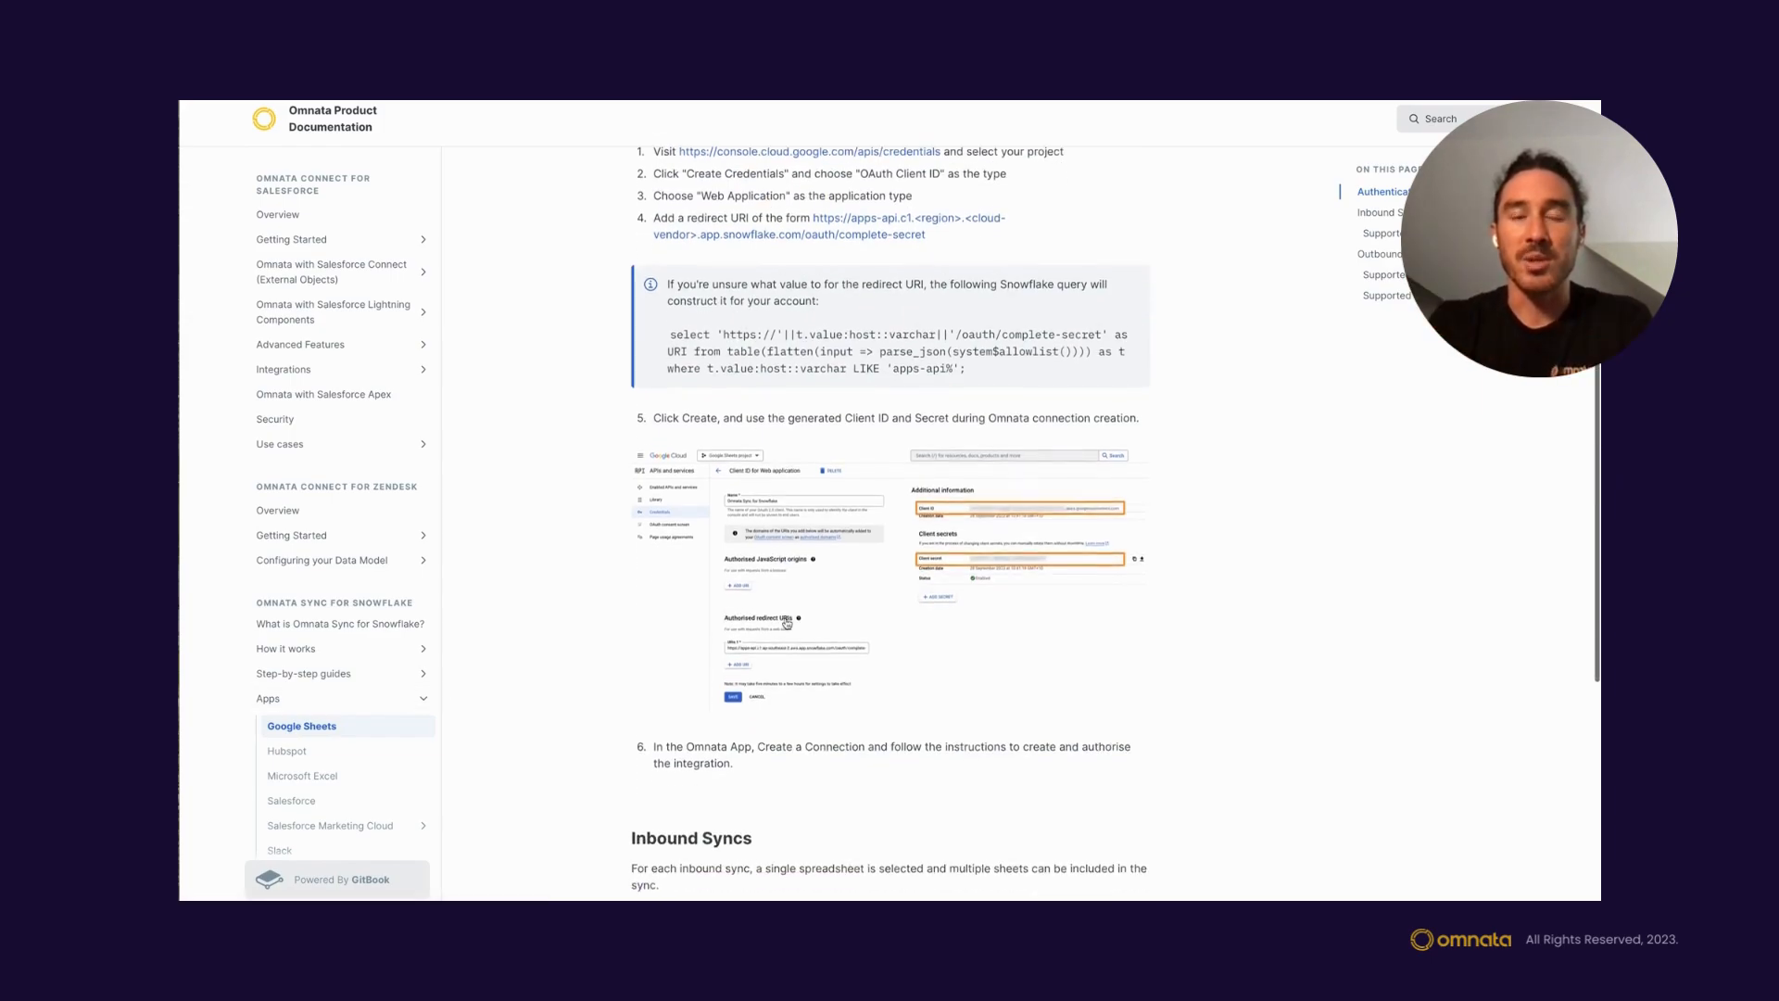
scroll(787, 623, "up", 6)
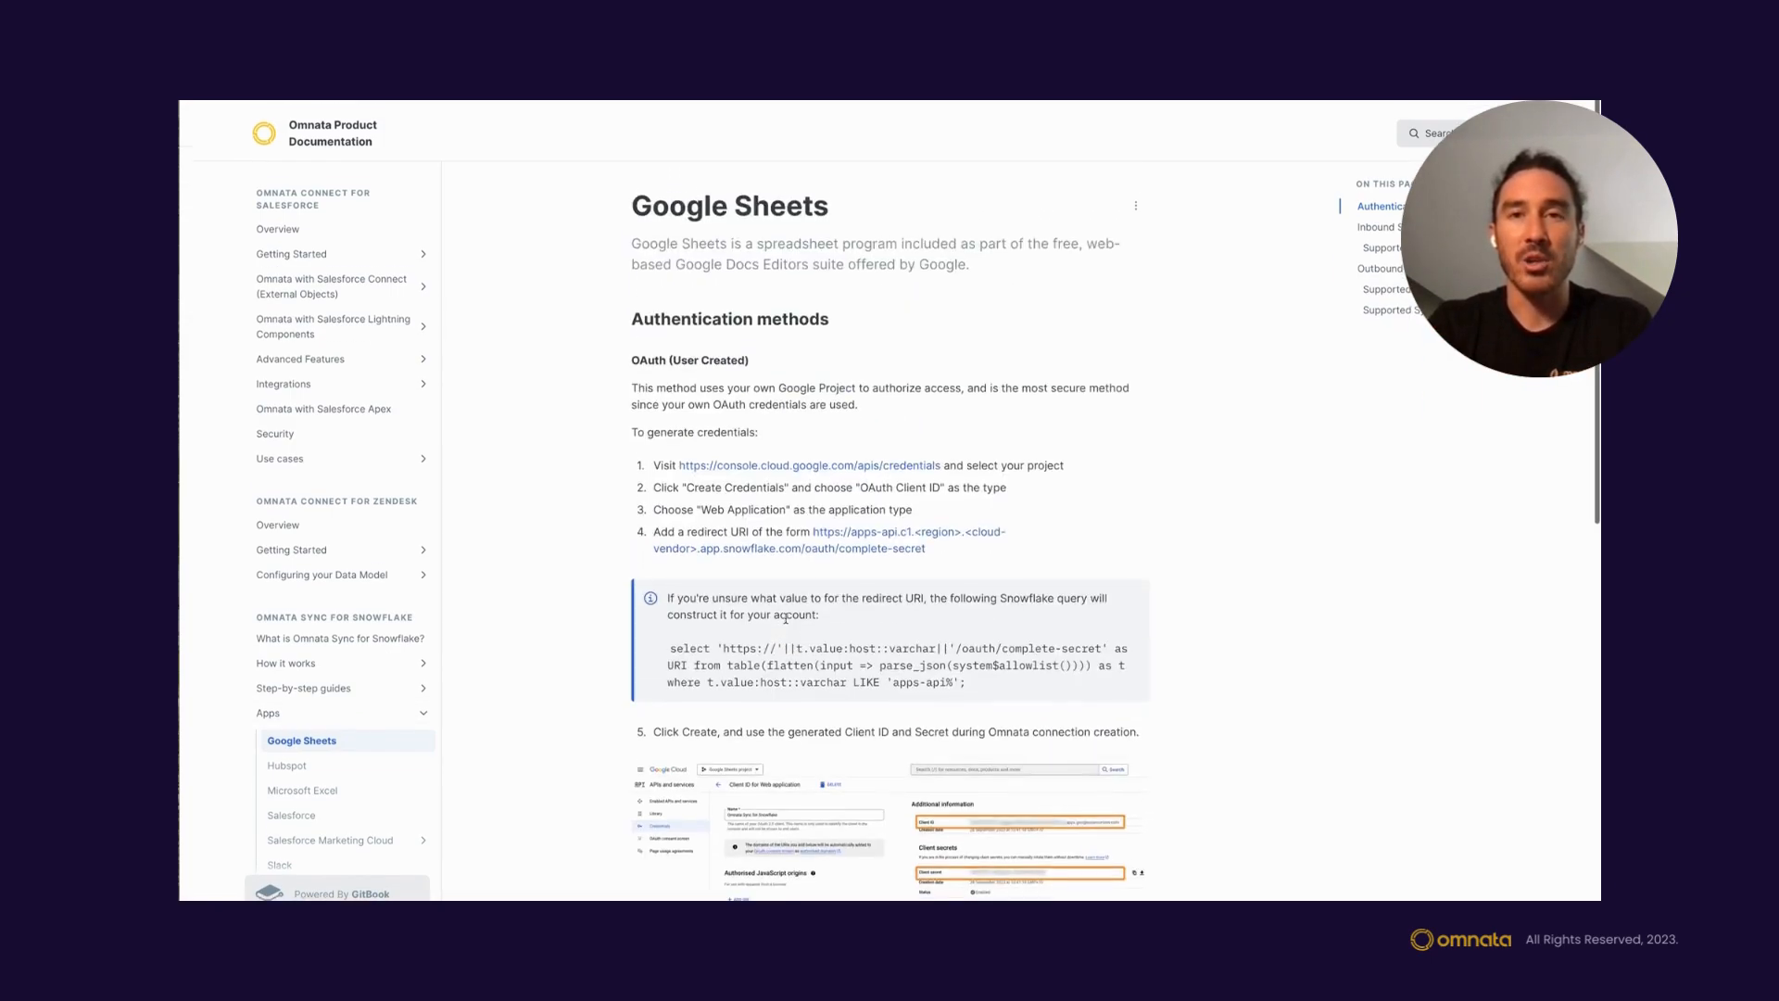
scroll(785, 618, "down", 3)
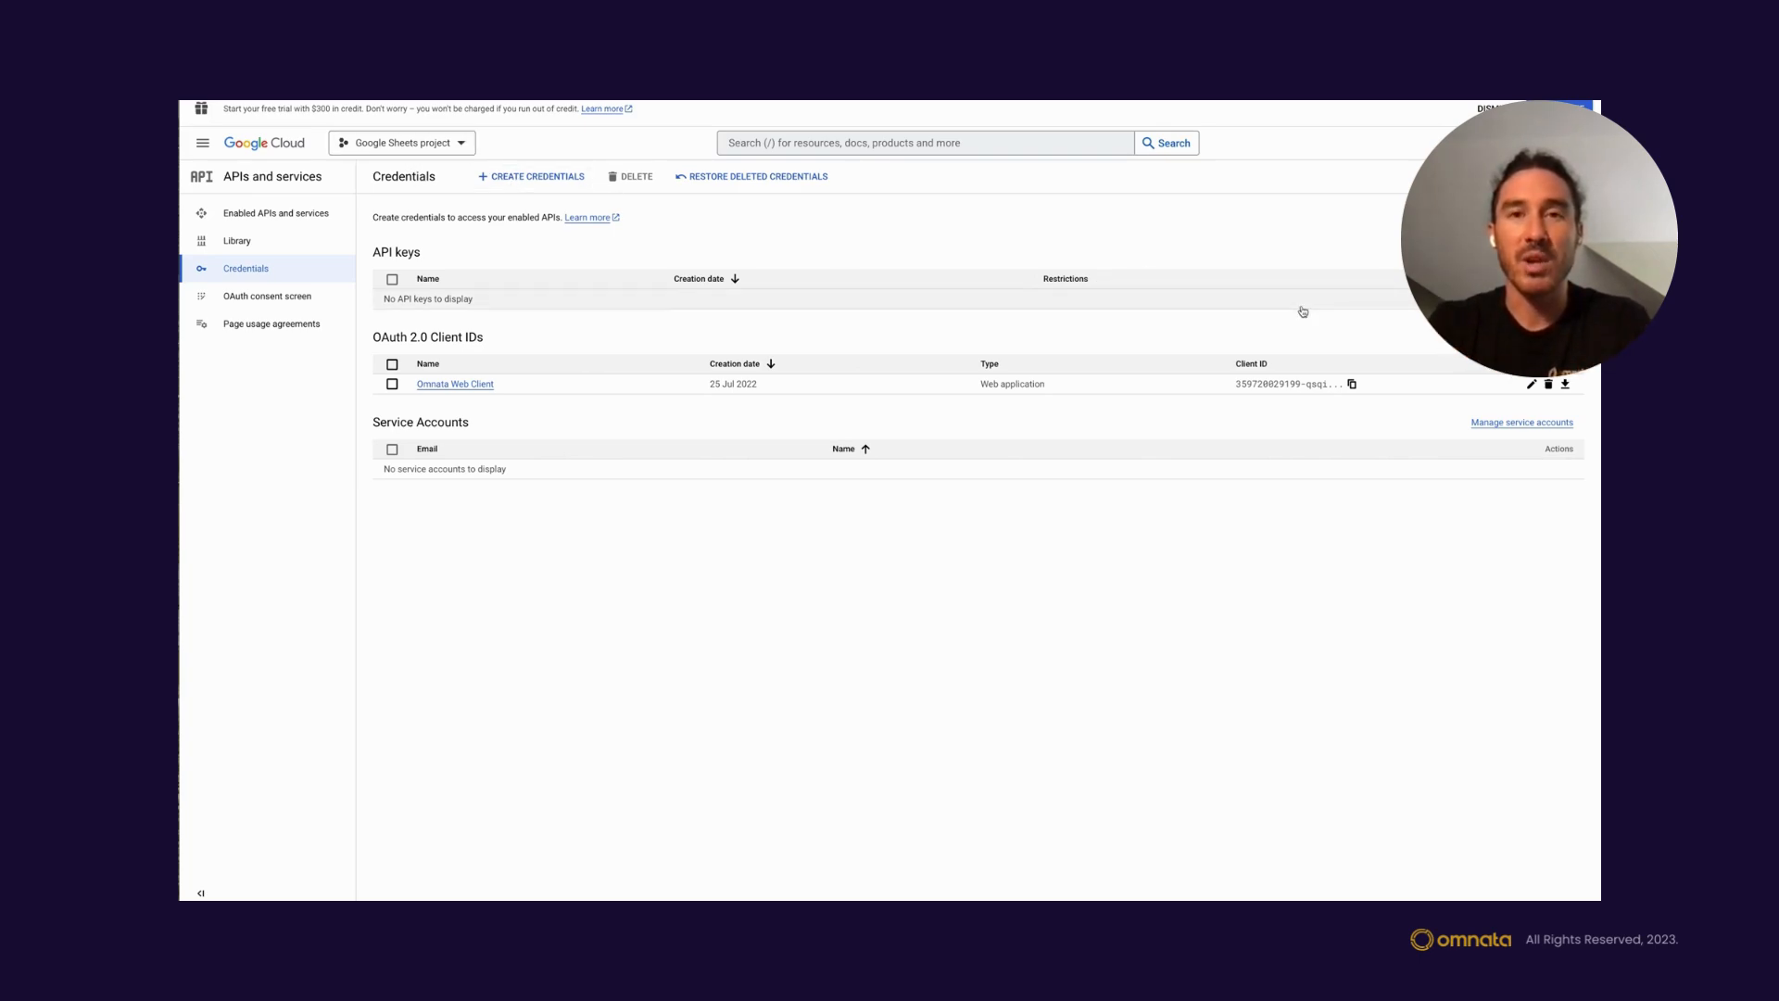
- Start creating an OAuth client ID in the Google Cloud project with Web application as its application type
left_click(524, 181)
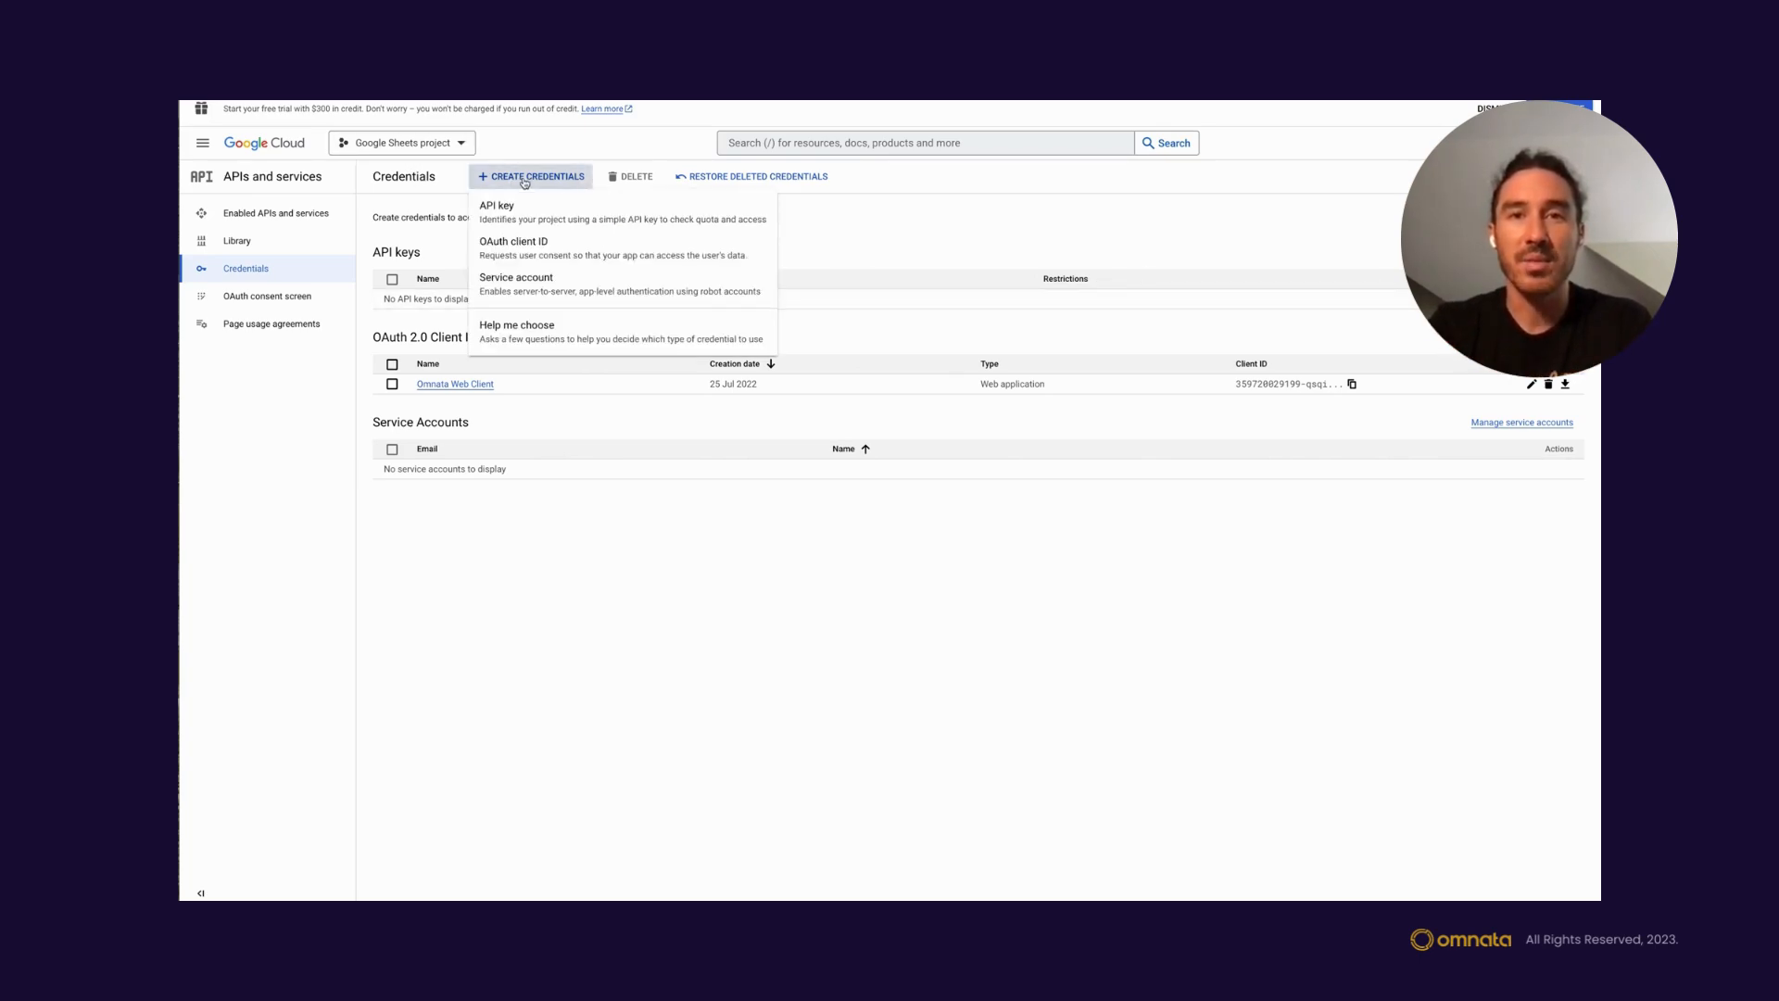
left_click(520, 252)
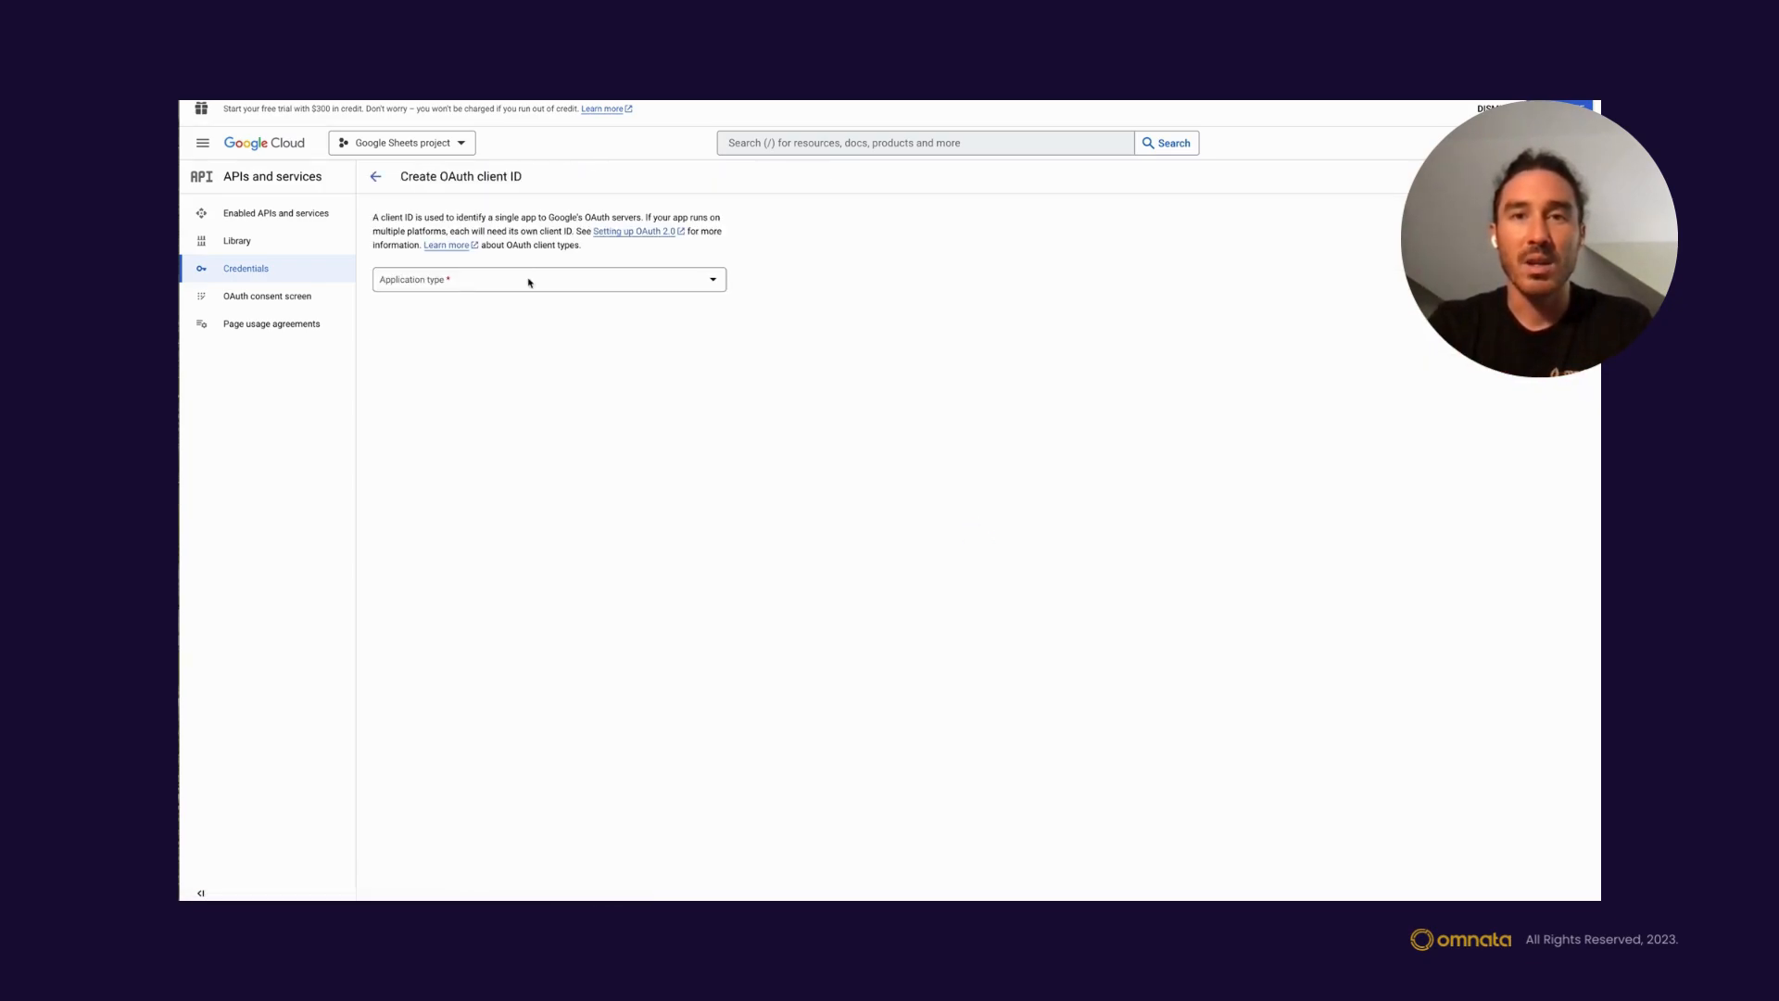
left_click(529, 282)
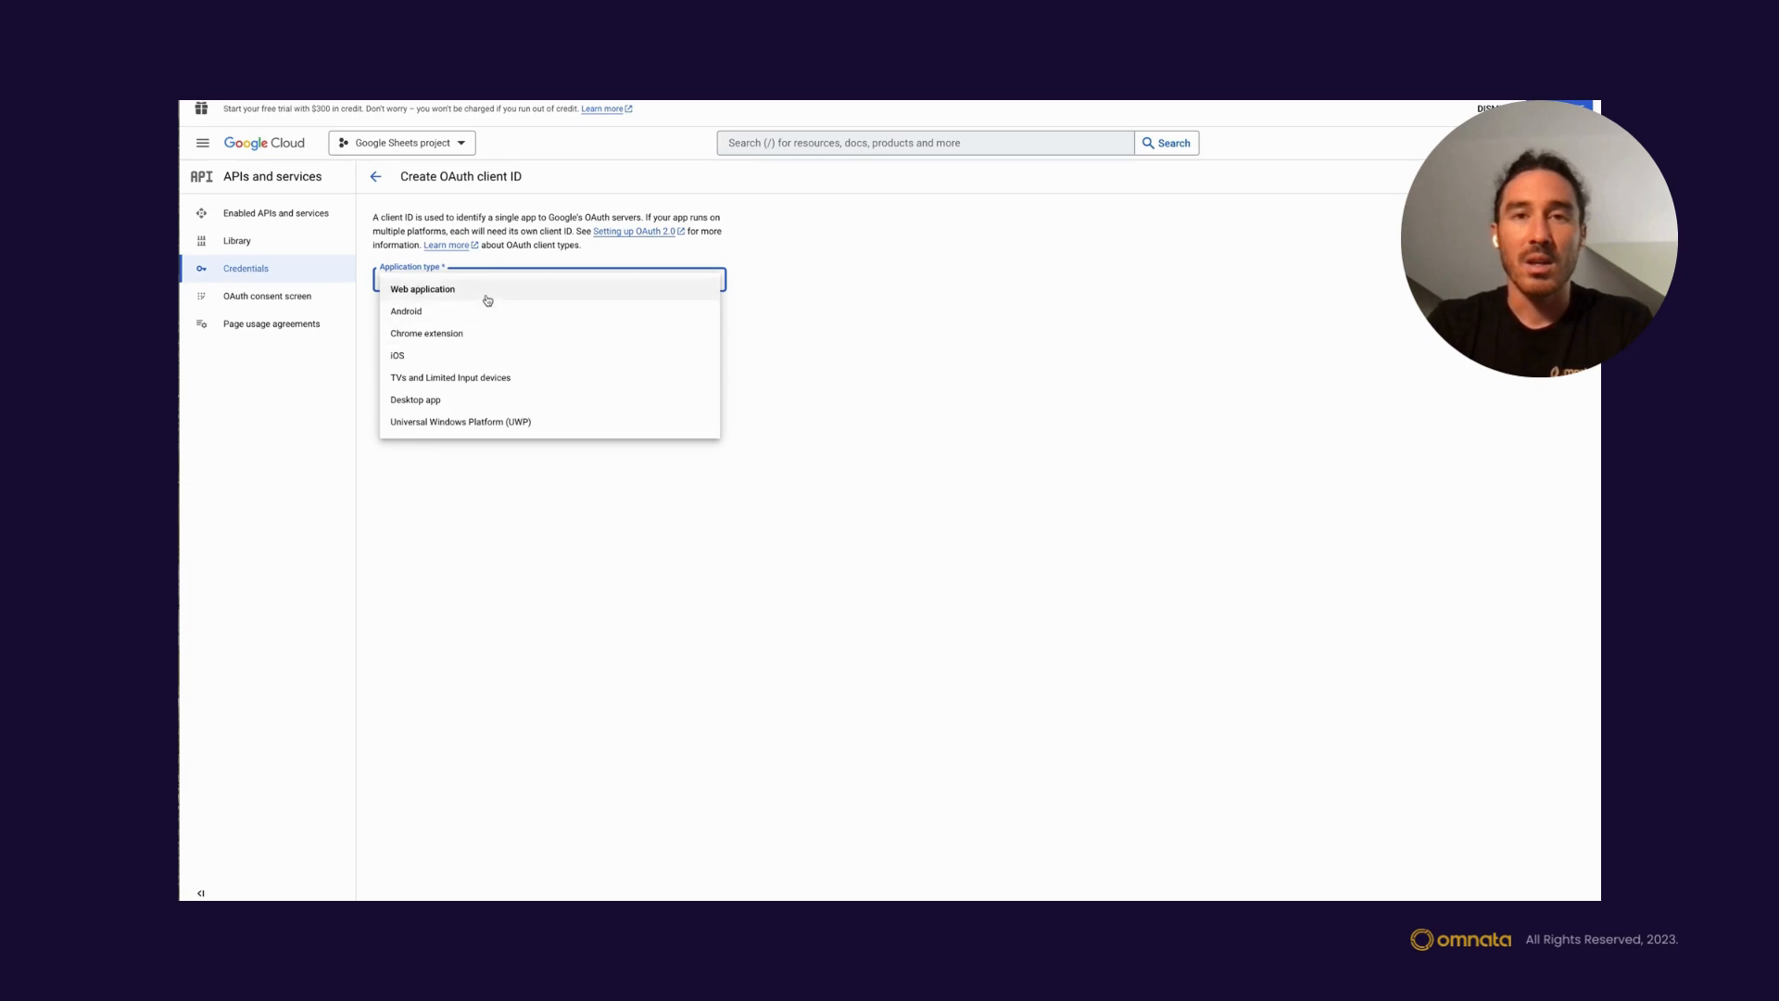
left_click(487, 300)
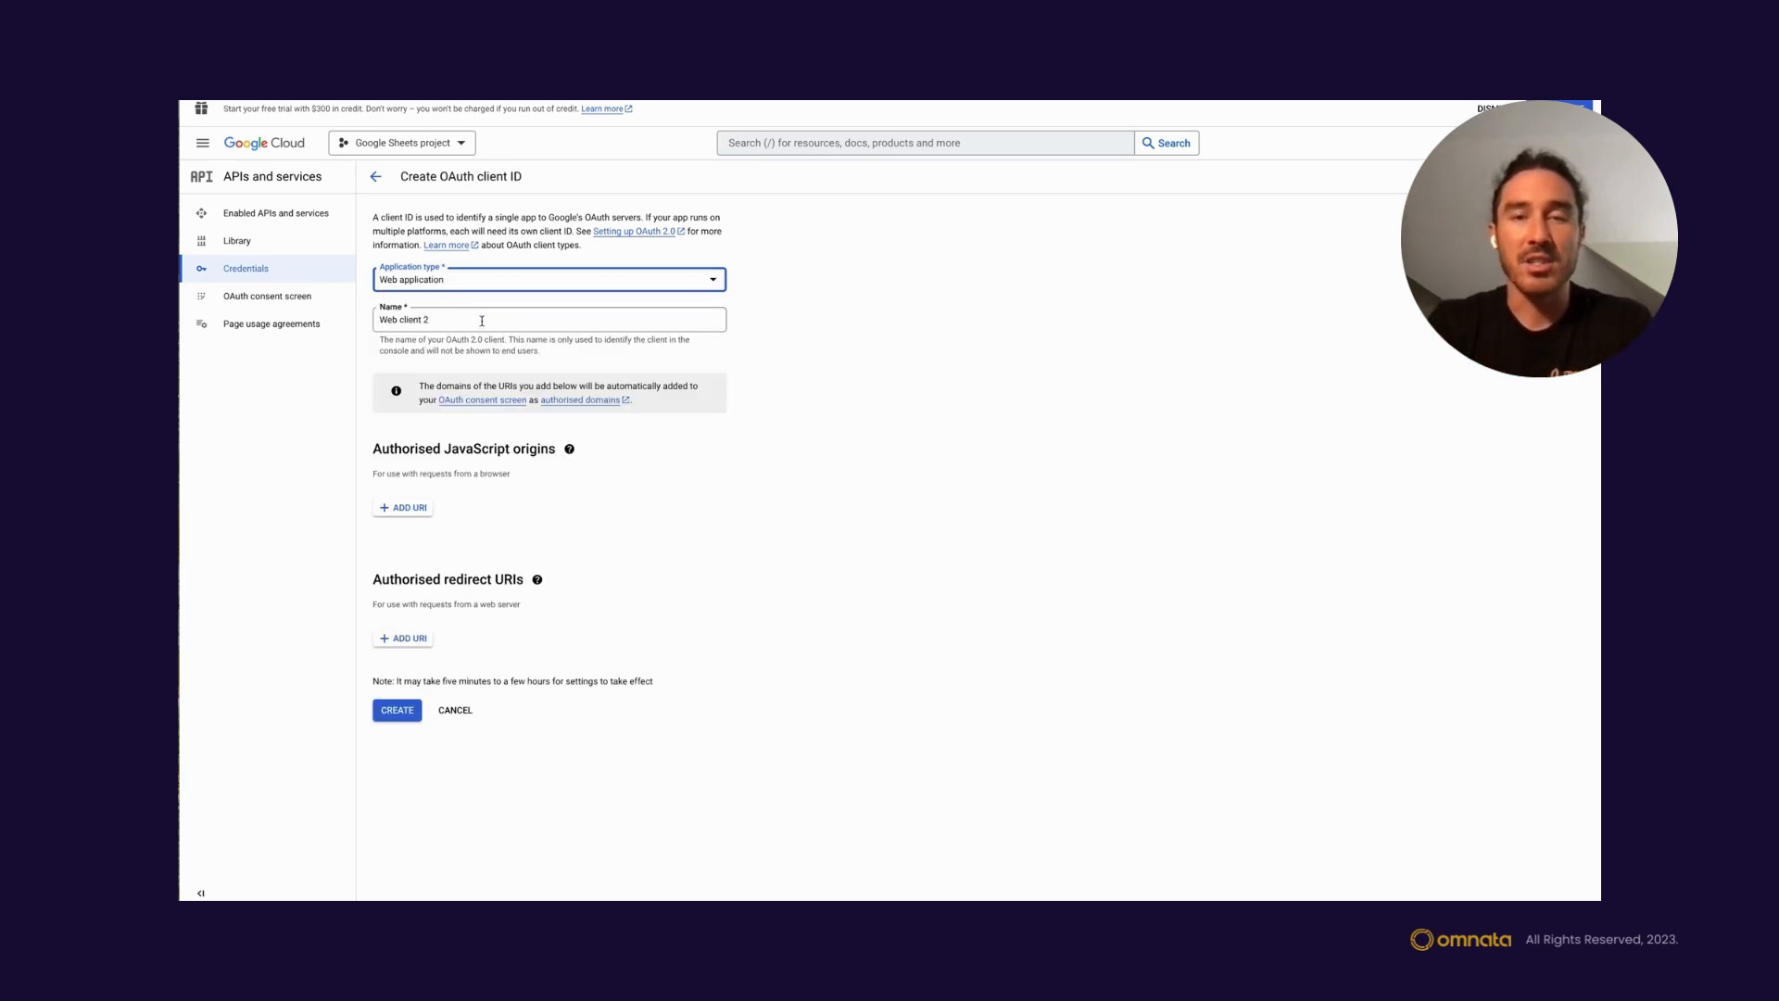
- Name the new OAuth client "Omnata Sync"
left_click(482, 321)
key("ctrl+a")
type("Omnataa")
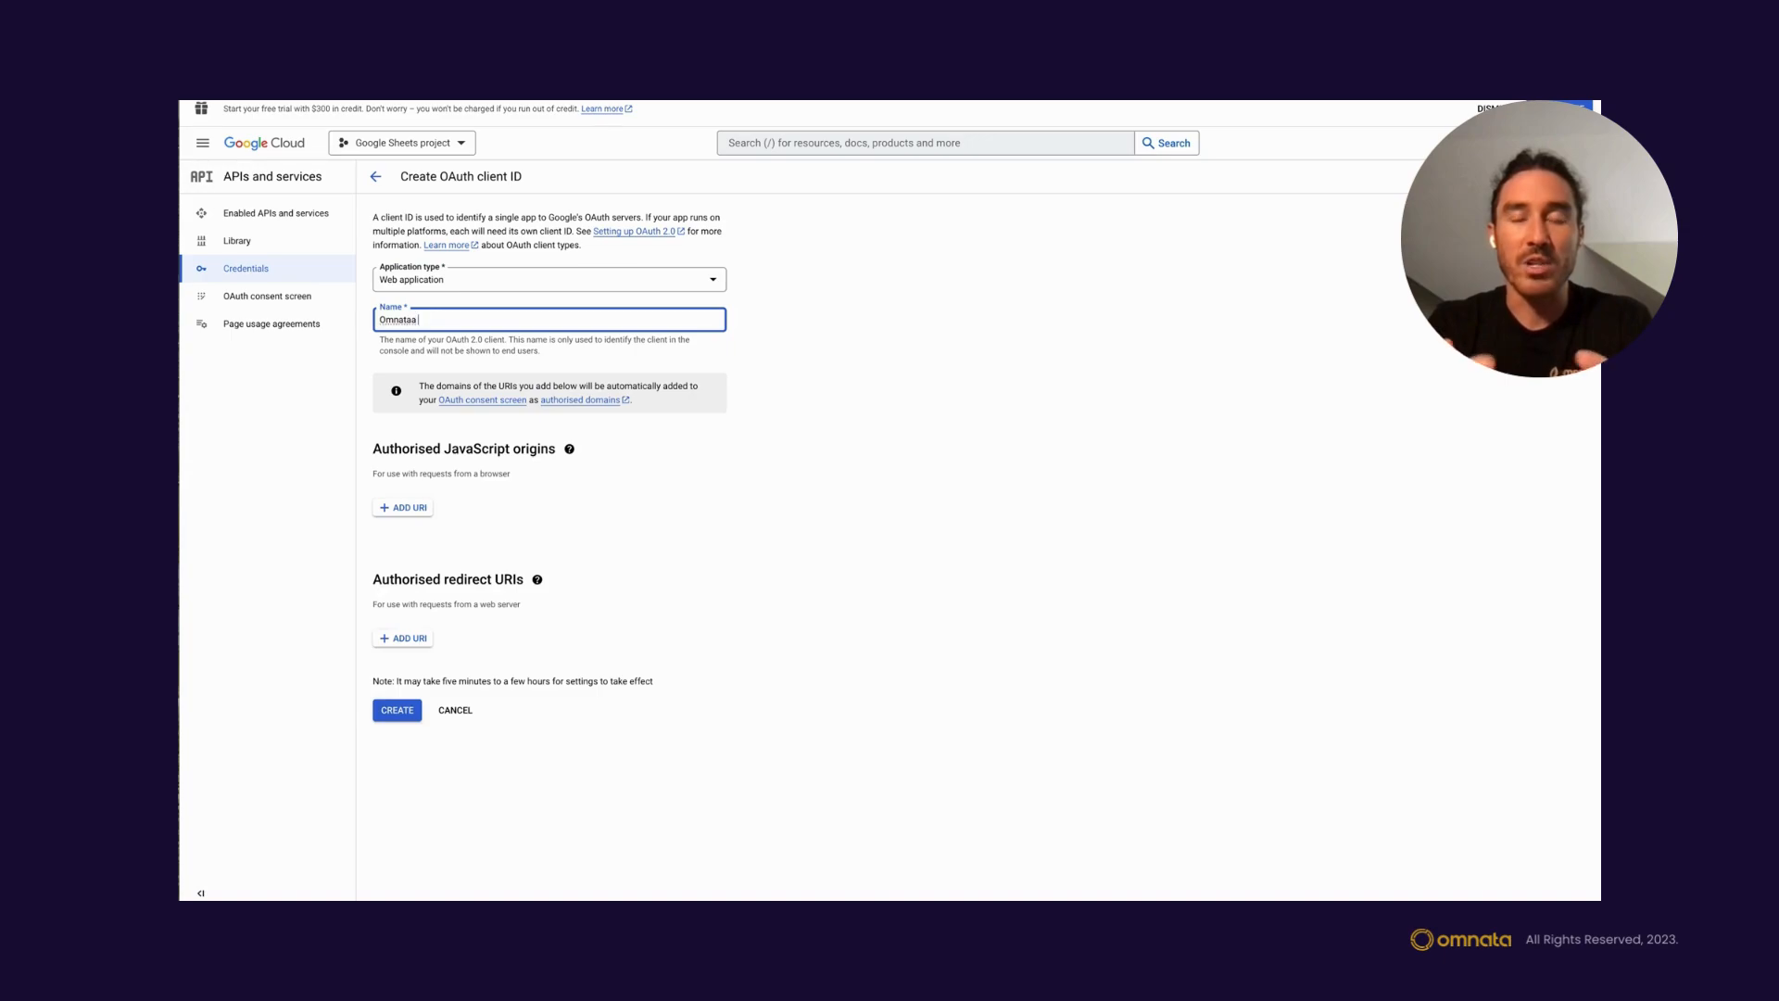
key("BackSpace")
type("Sync")
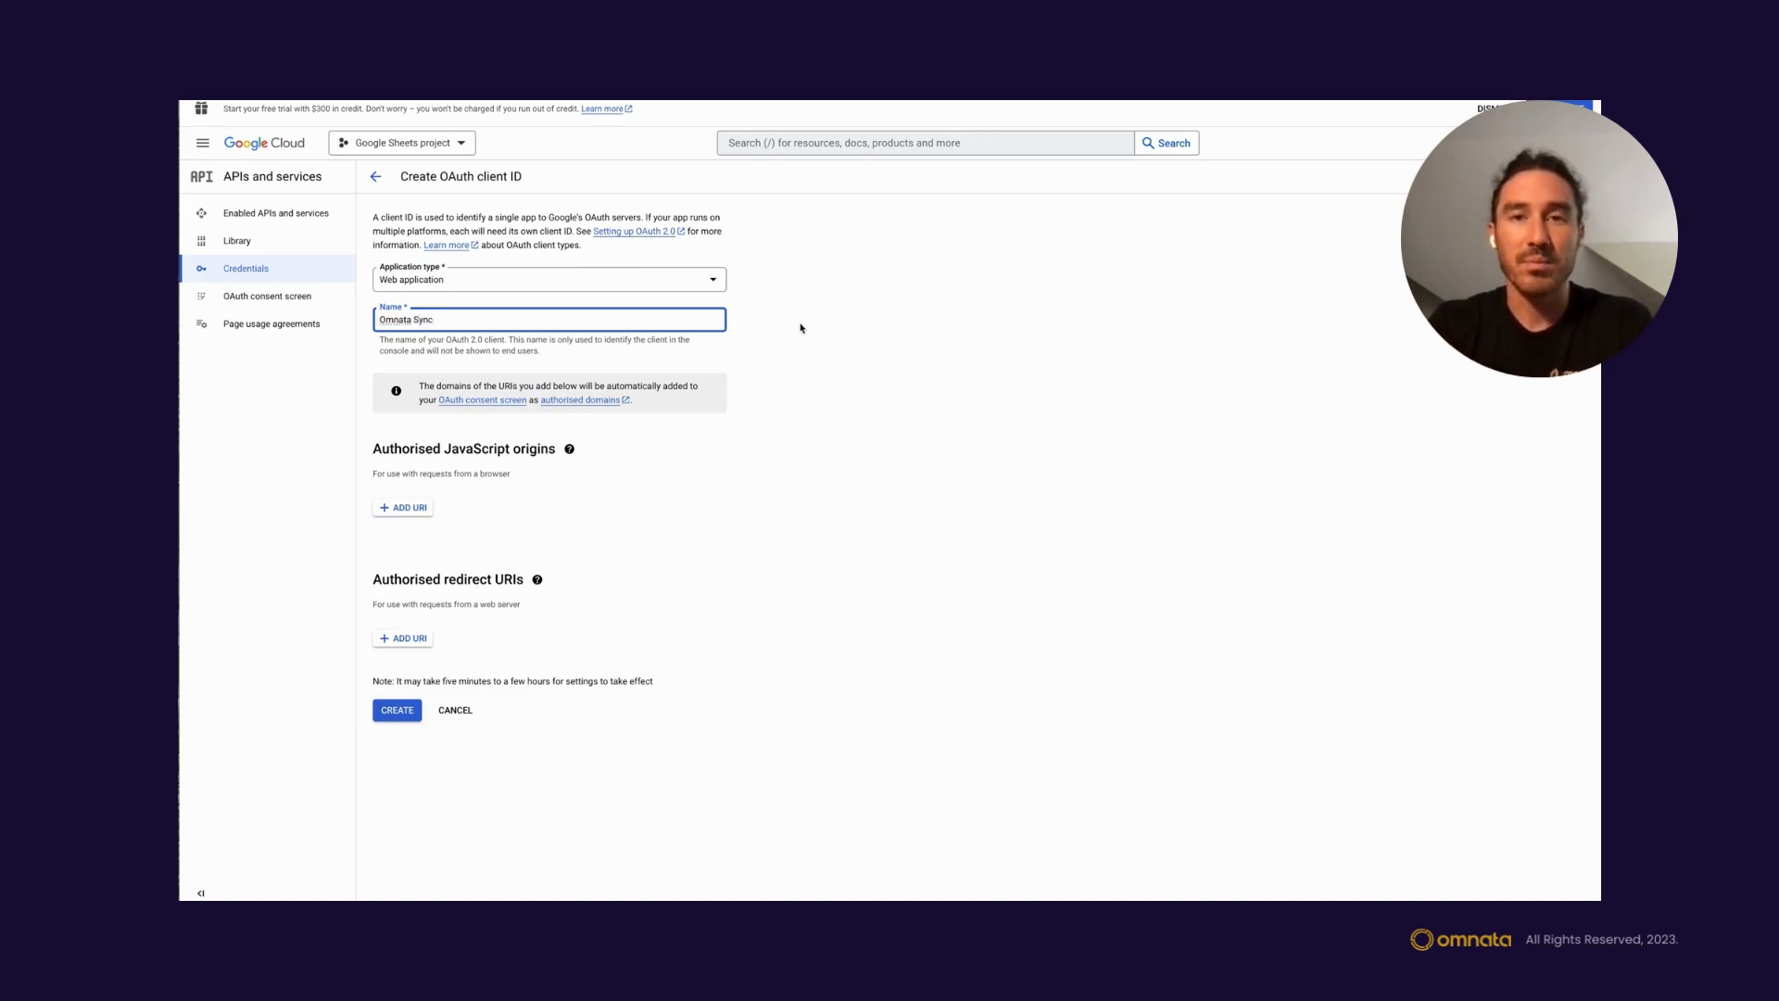
left_click(801, 328)
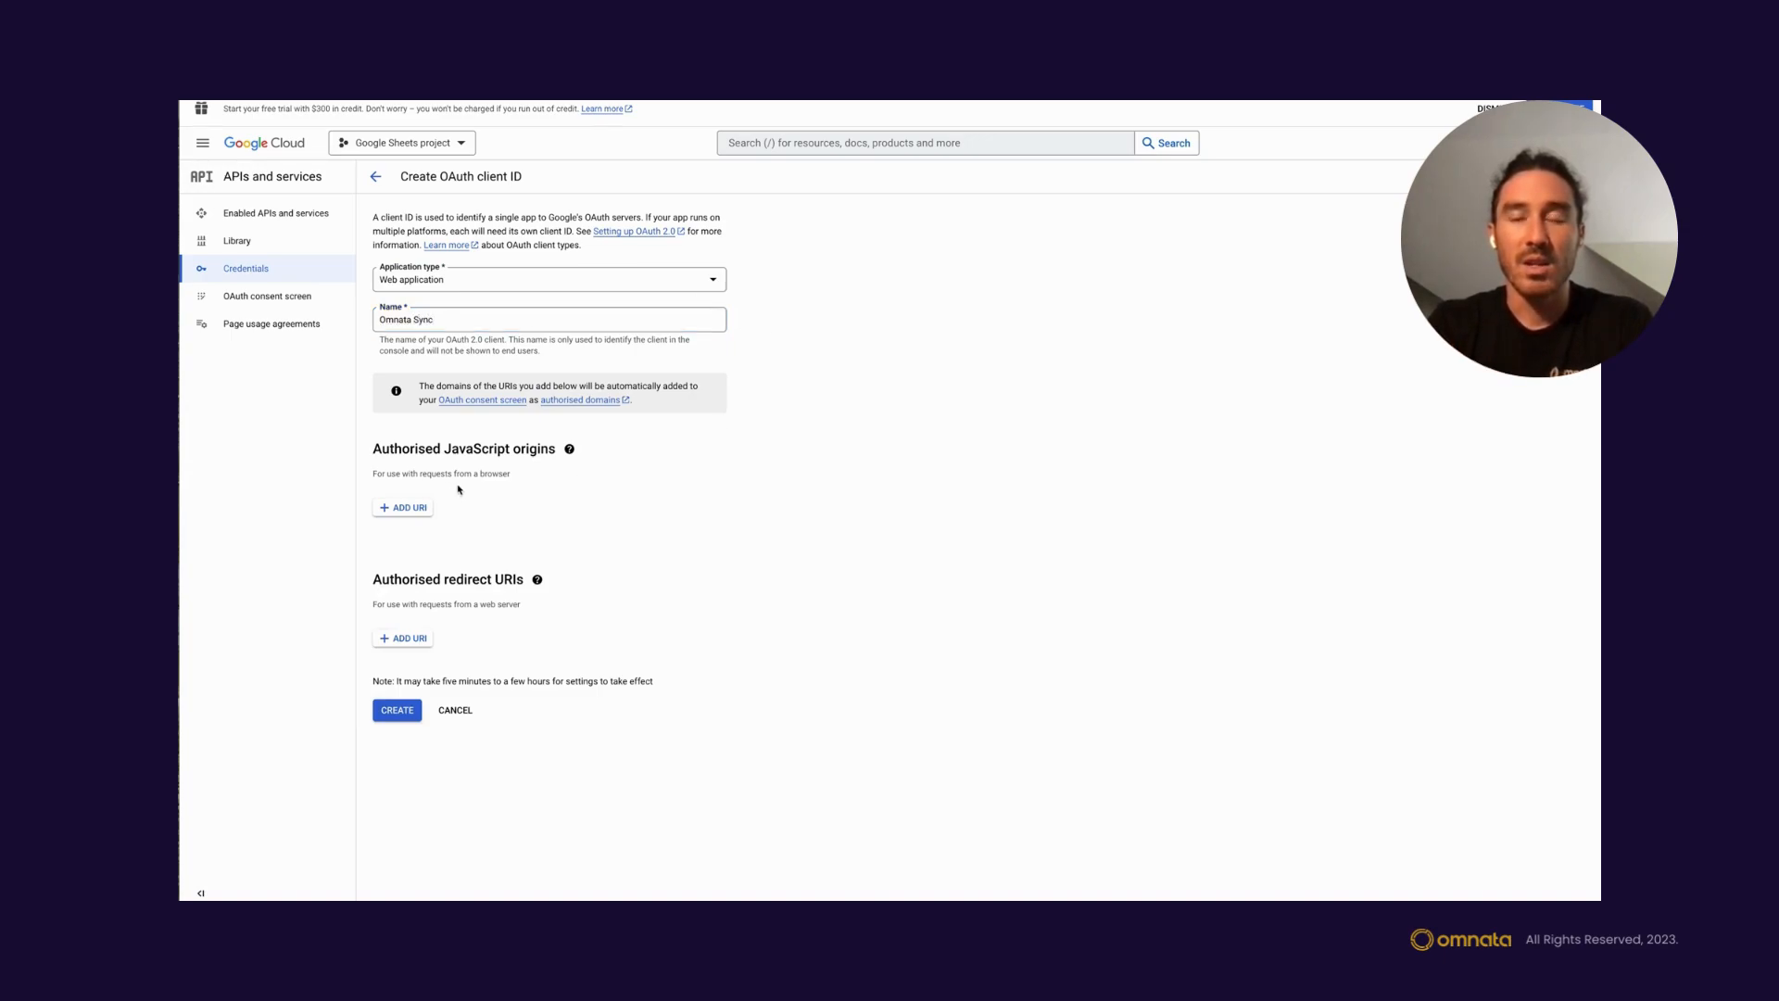
- Copy the Snowflake query that constructs the redirect URI from the Omnata Google Sheets documentation
left_click(537, 579)
left_click(393, 771)
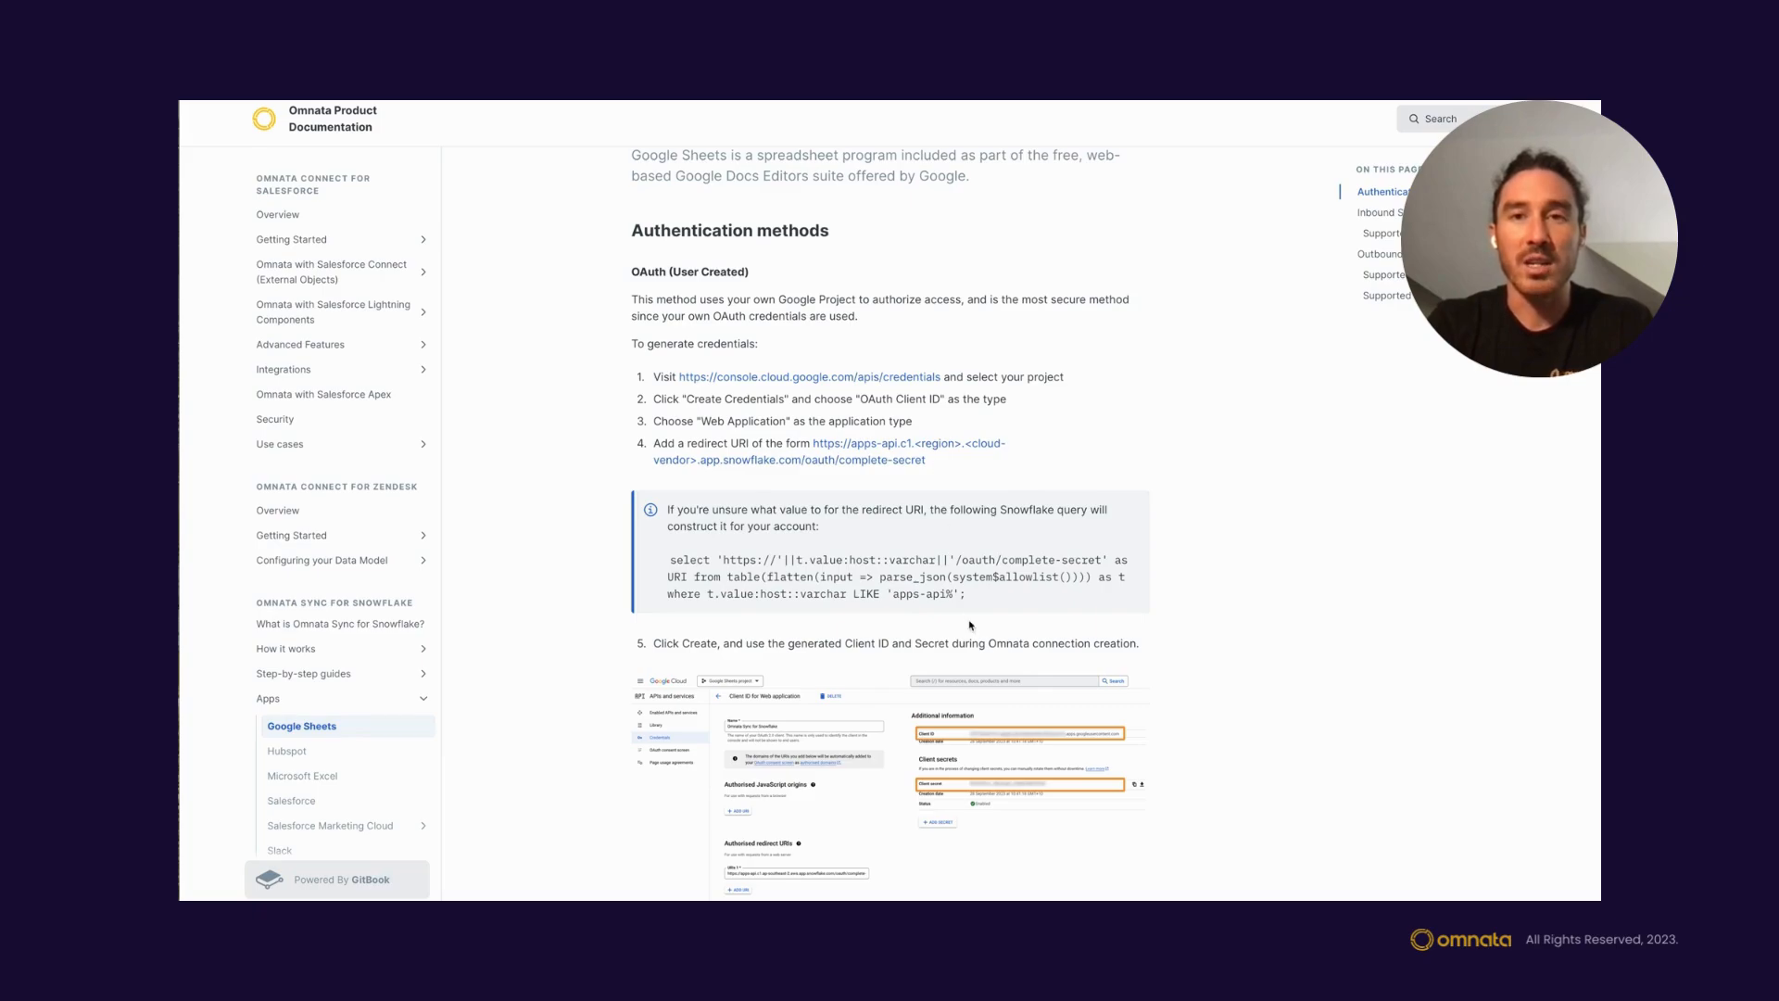
left_click_drag(1003, 600, 651, 569)
key("ctrl+c")
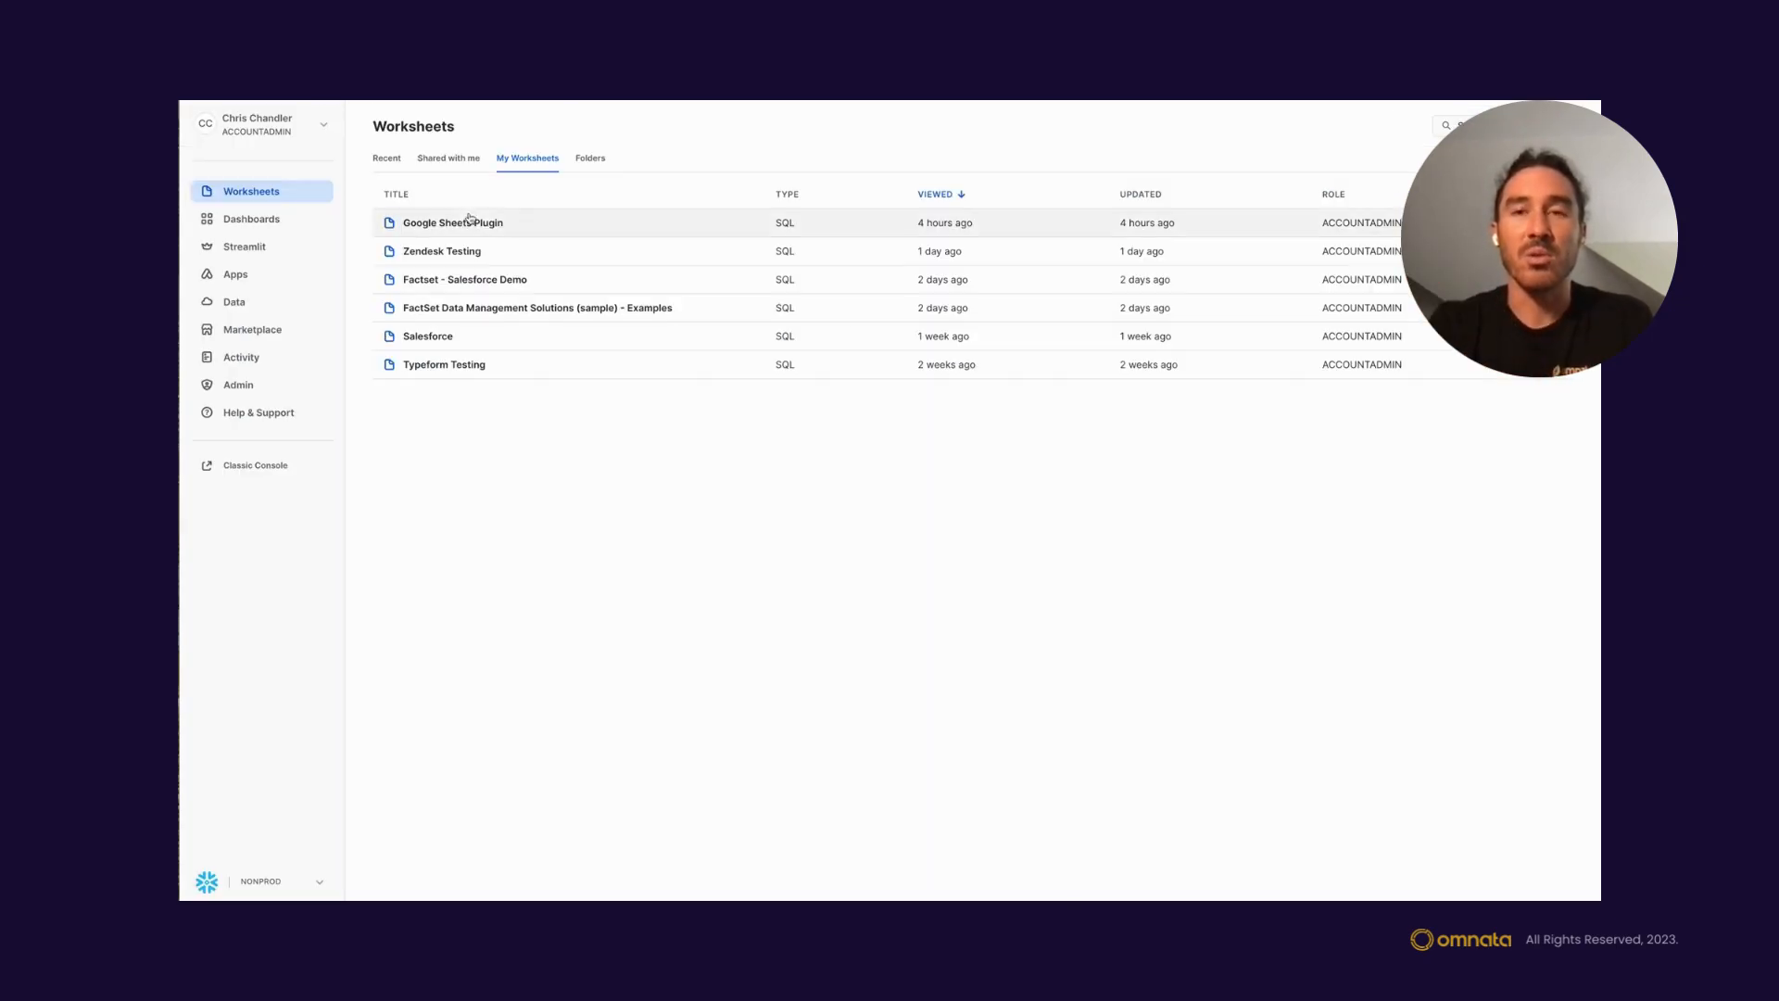
- Add the copied redirect URI query to the Google Sheets Plugin worksheet in Snowflake and run it
left_click(473, 223)
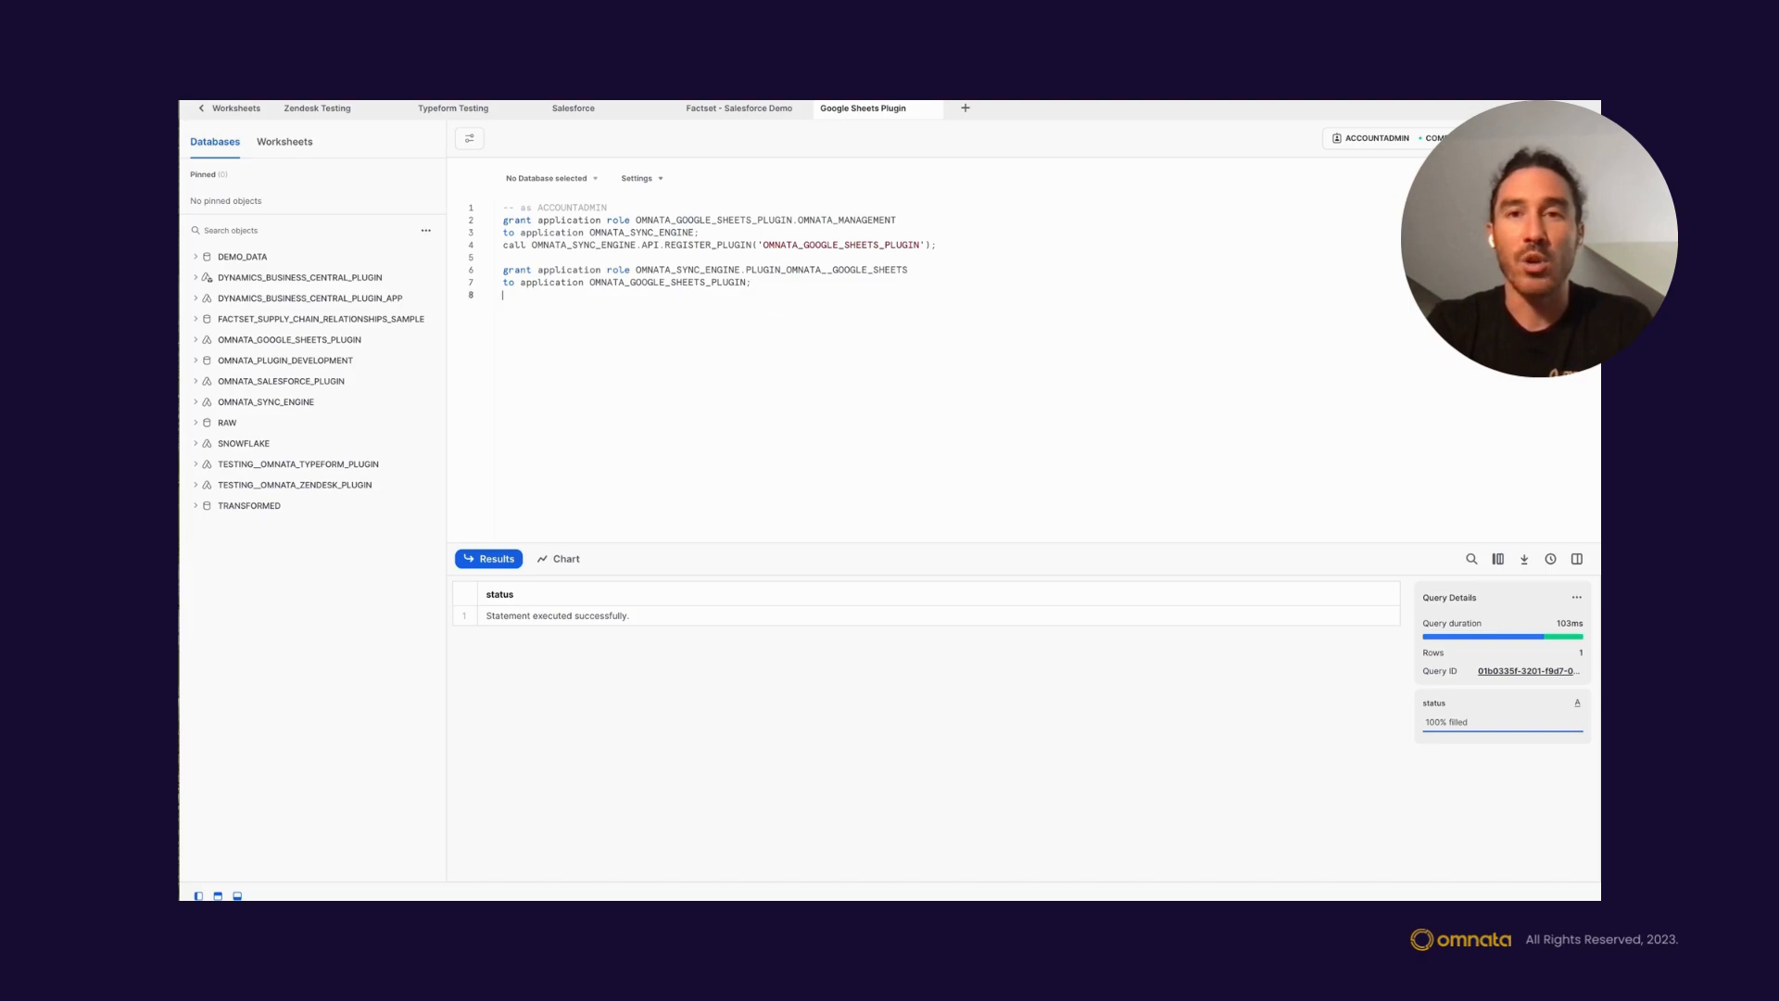
key("ctrl+v")
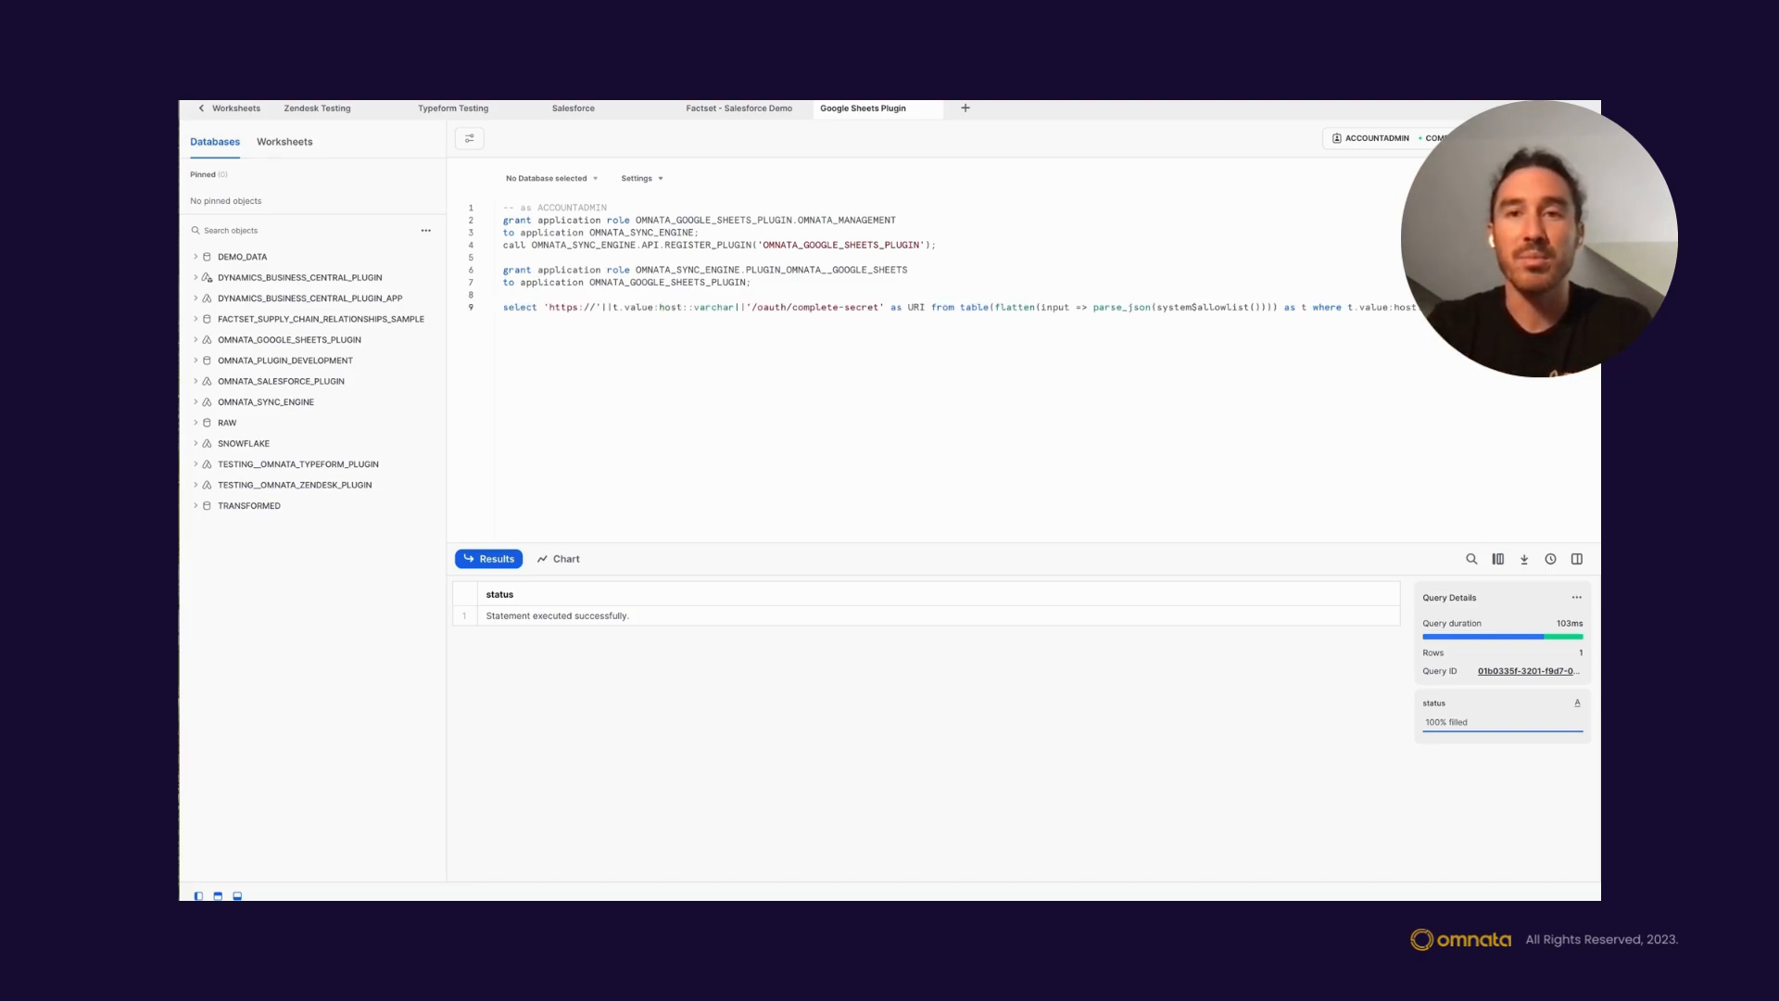
key("Return")
key("Return")
key("Up")
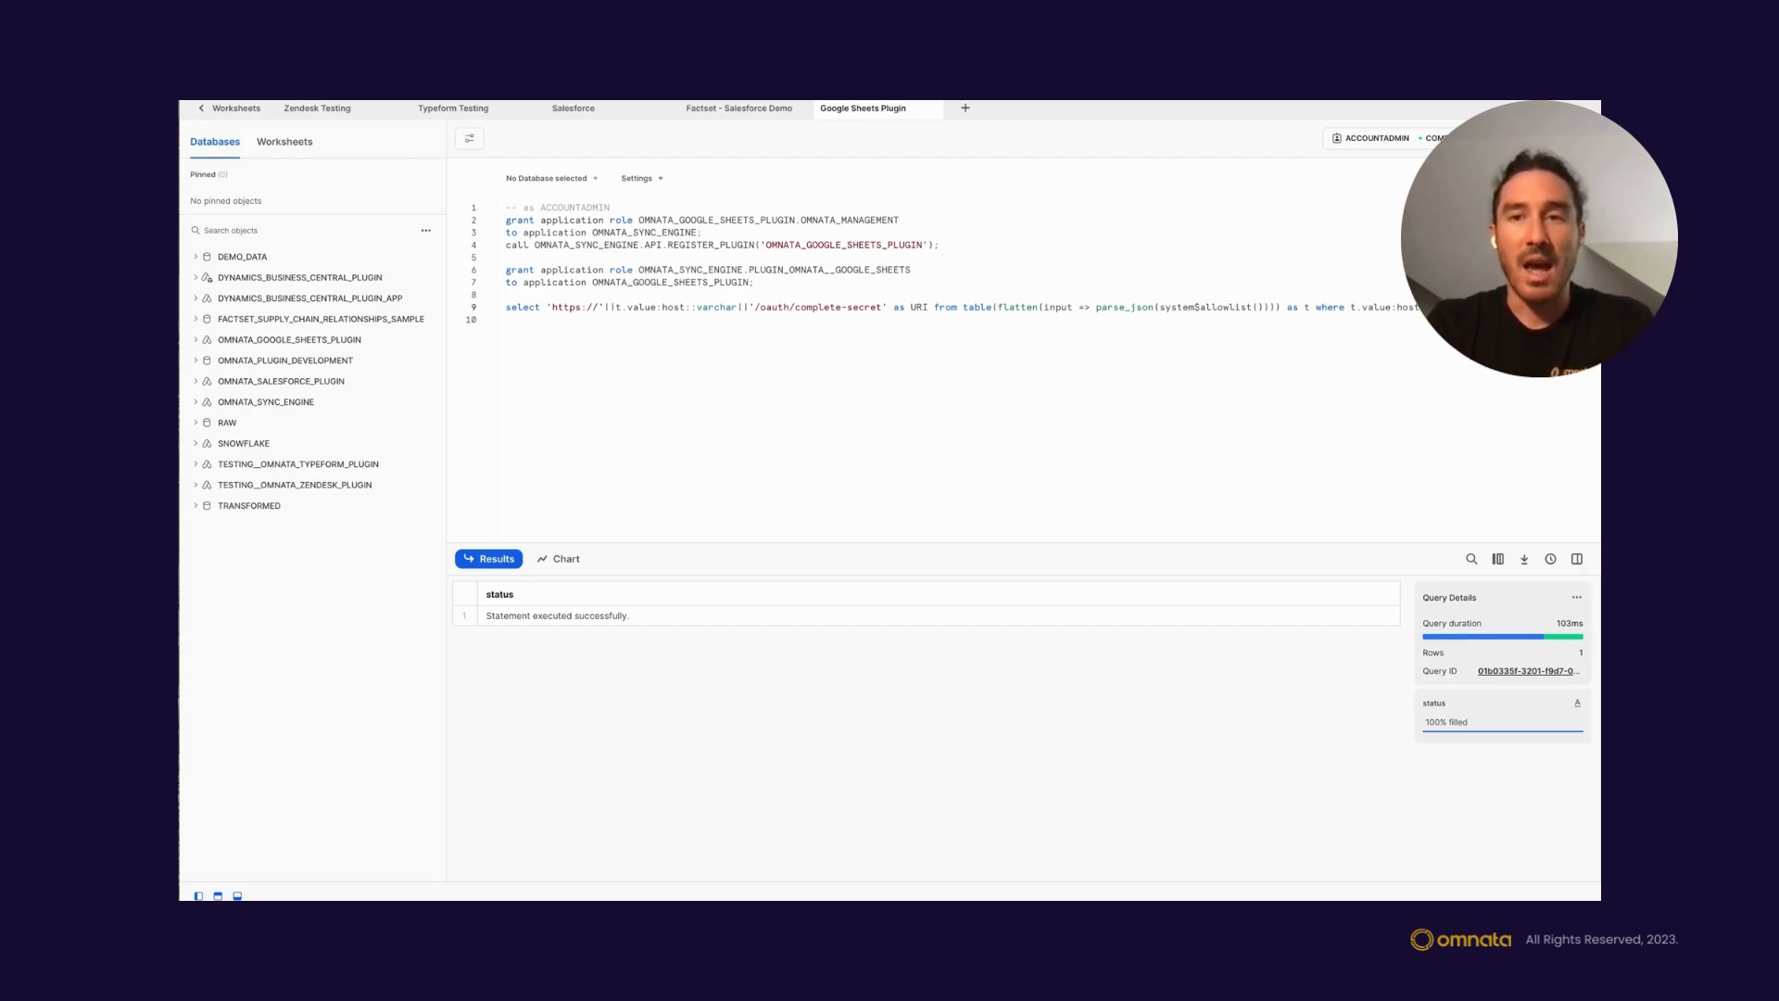
key("ctrl+Return")
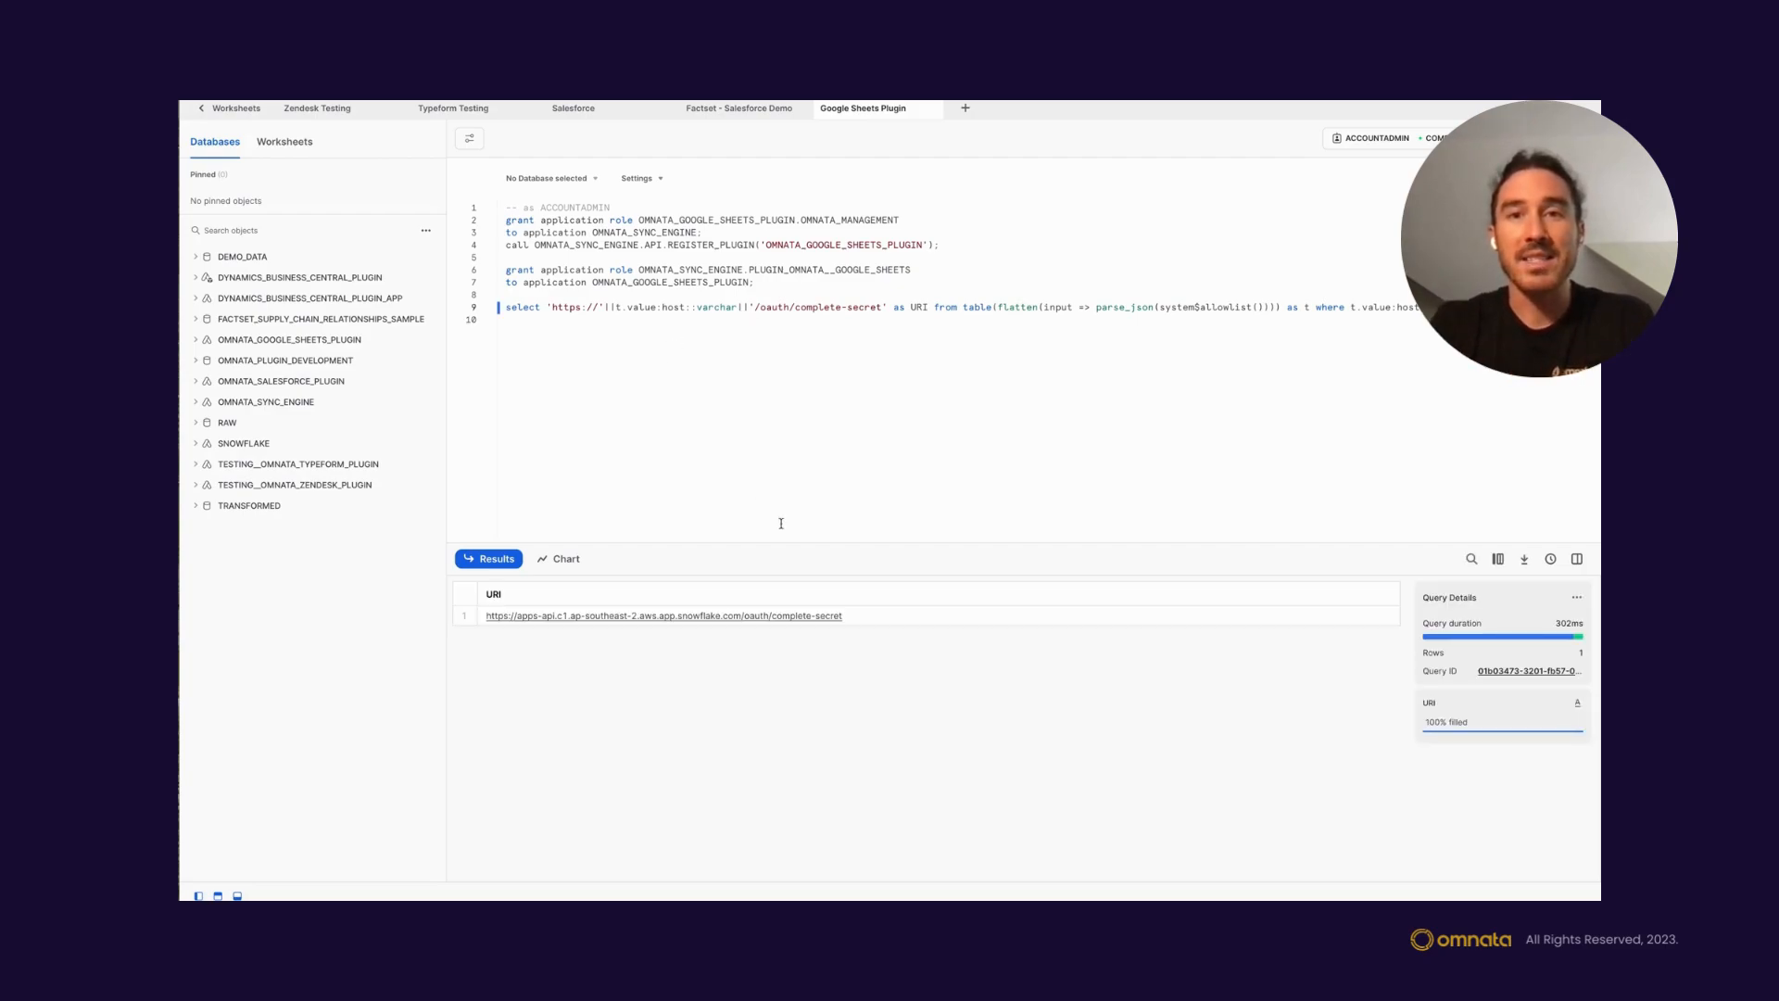
left_click(911, 614)
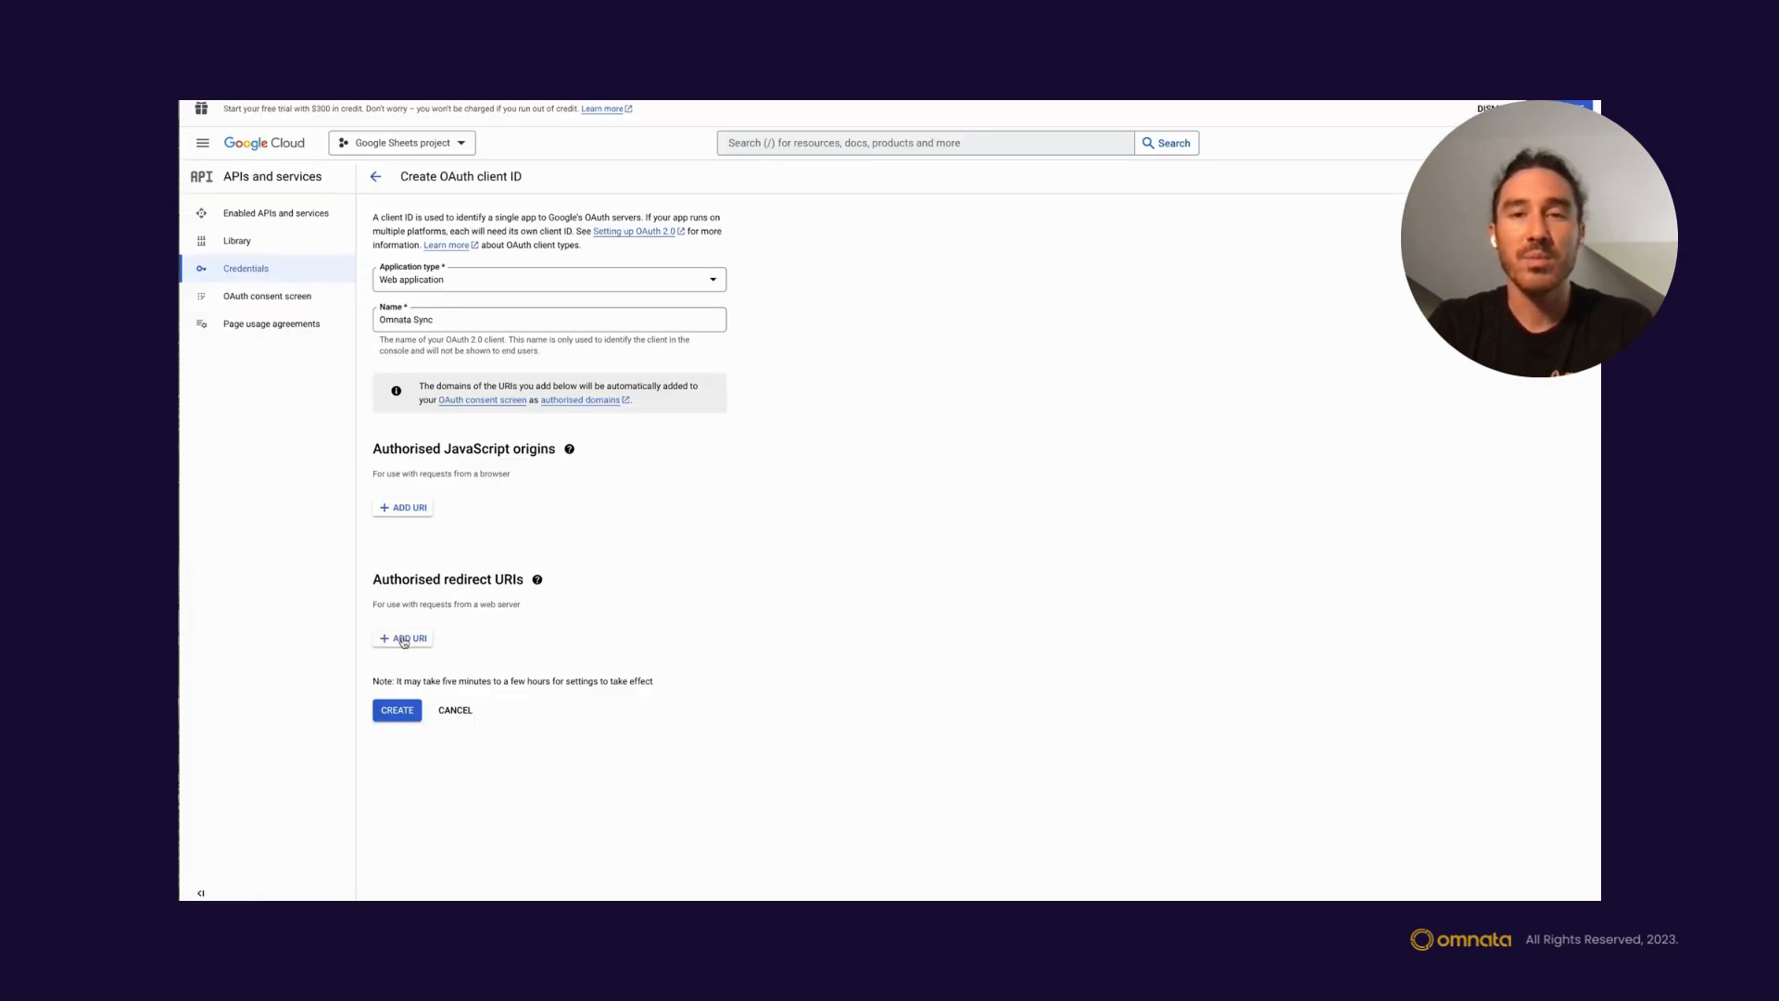
left_click(402, 637)
type("https://apps-api.c1.ap-southeast-2.aws.app.snowflake.com/oauth/complete-secret")
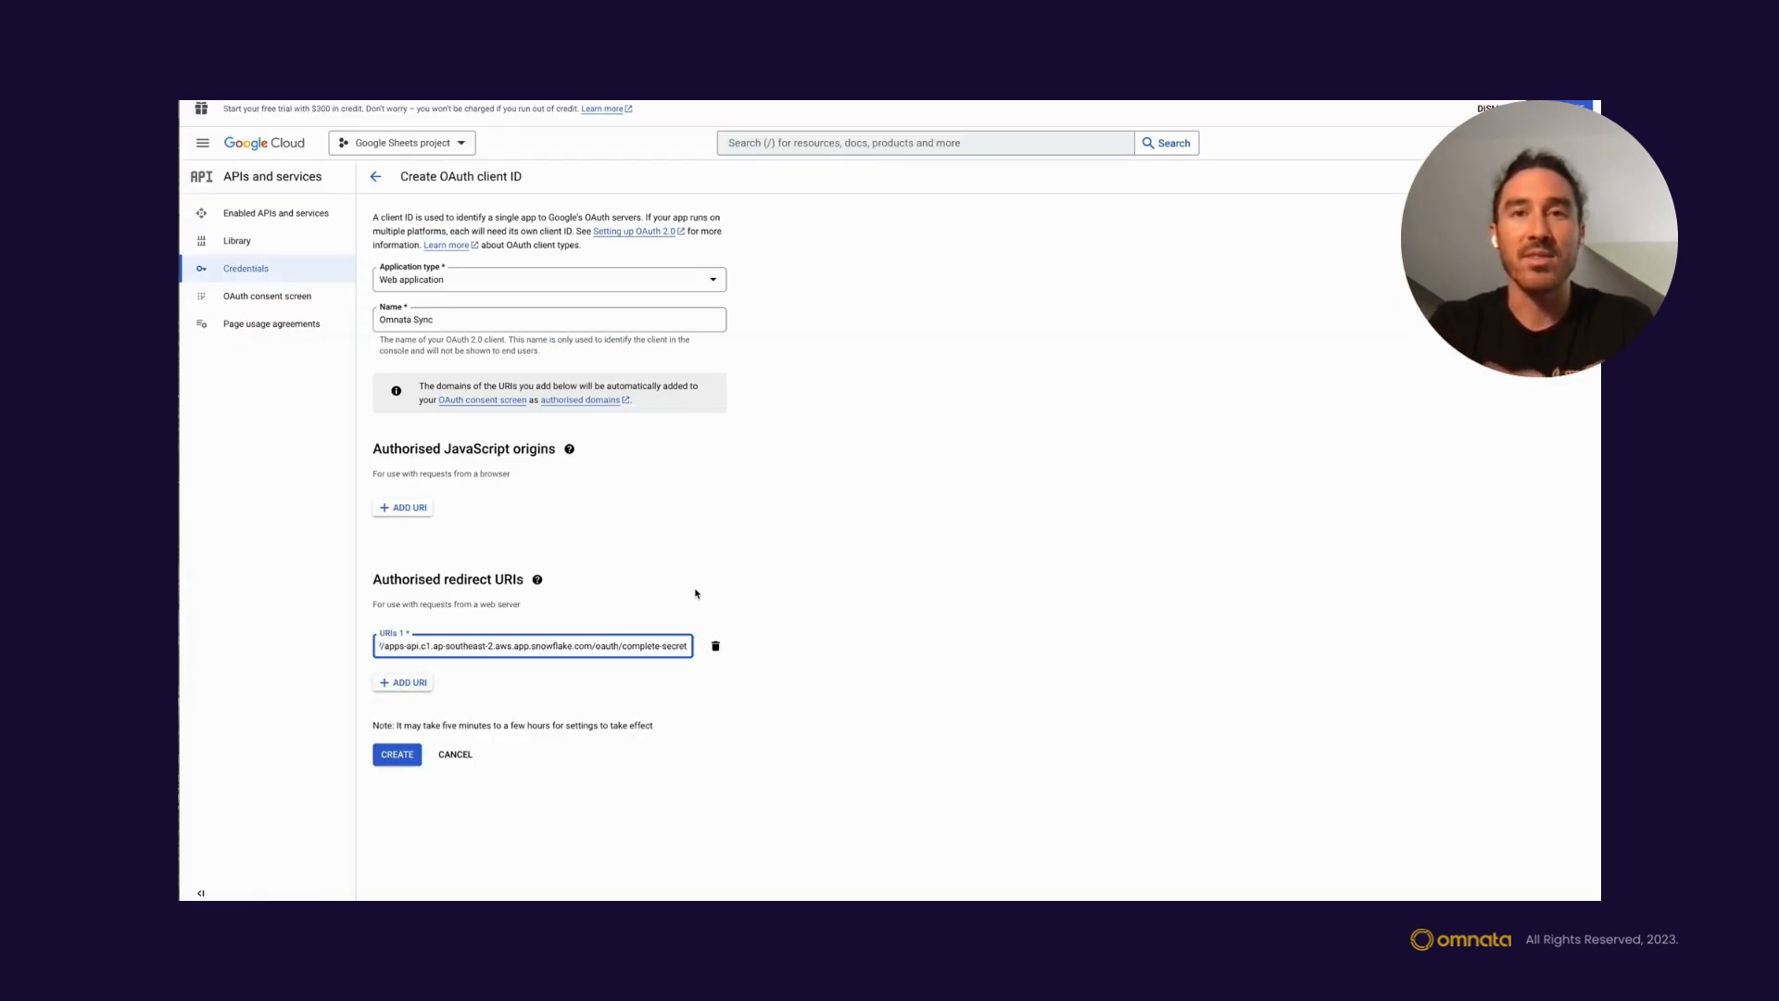
left_click(398, 755)
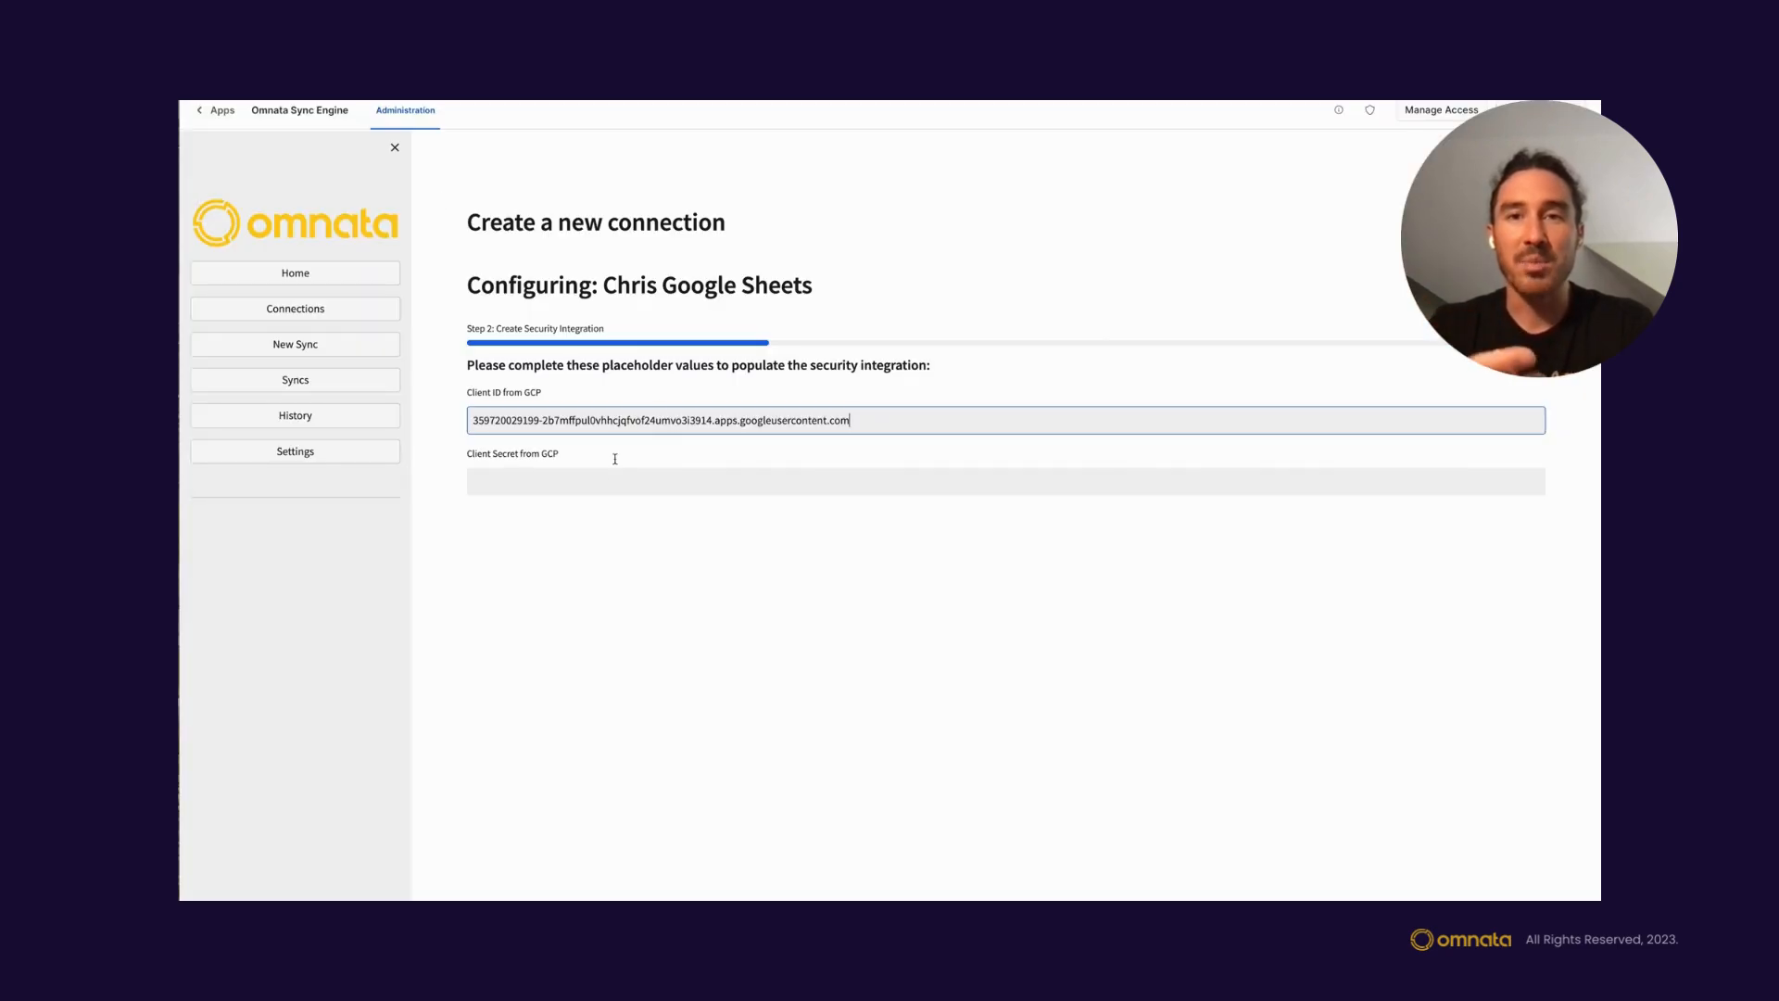
- Enter the client secret from GCP for the security integration of the new Google Sheets connection and apply it
left_click(600, 491)
key("ctrl+v")
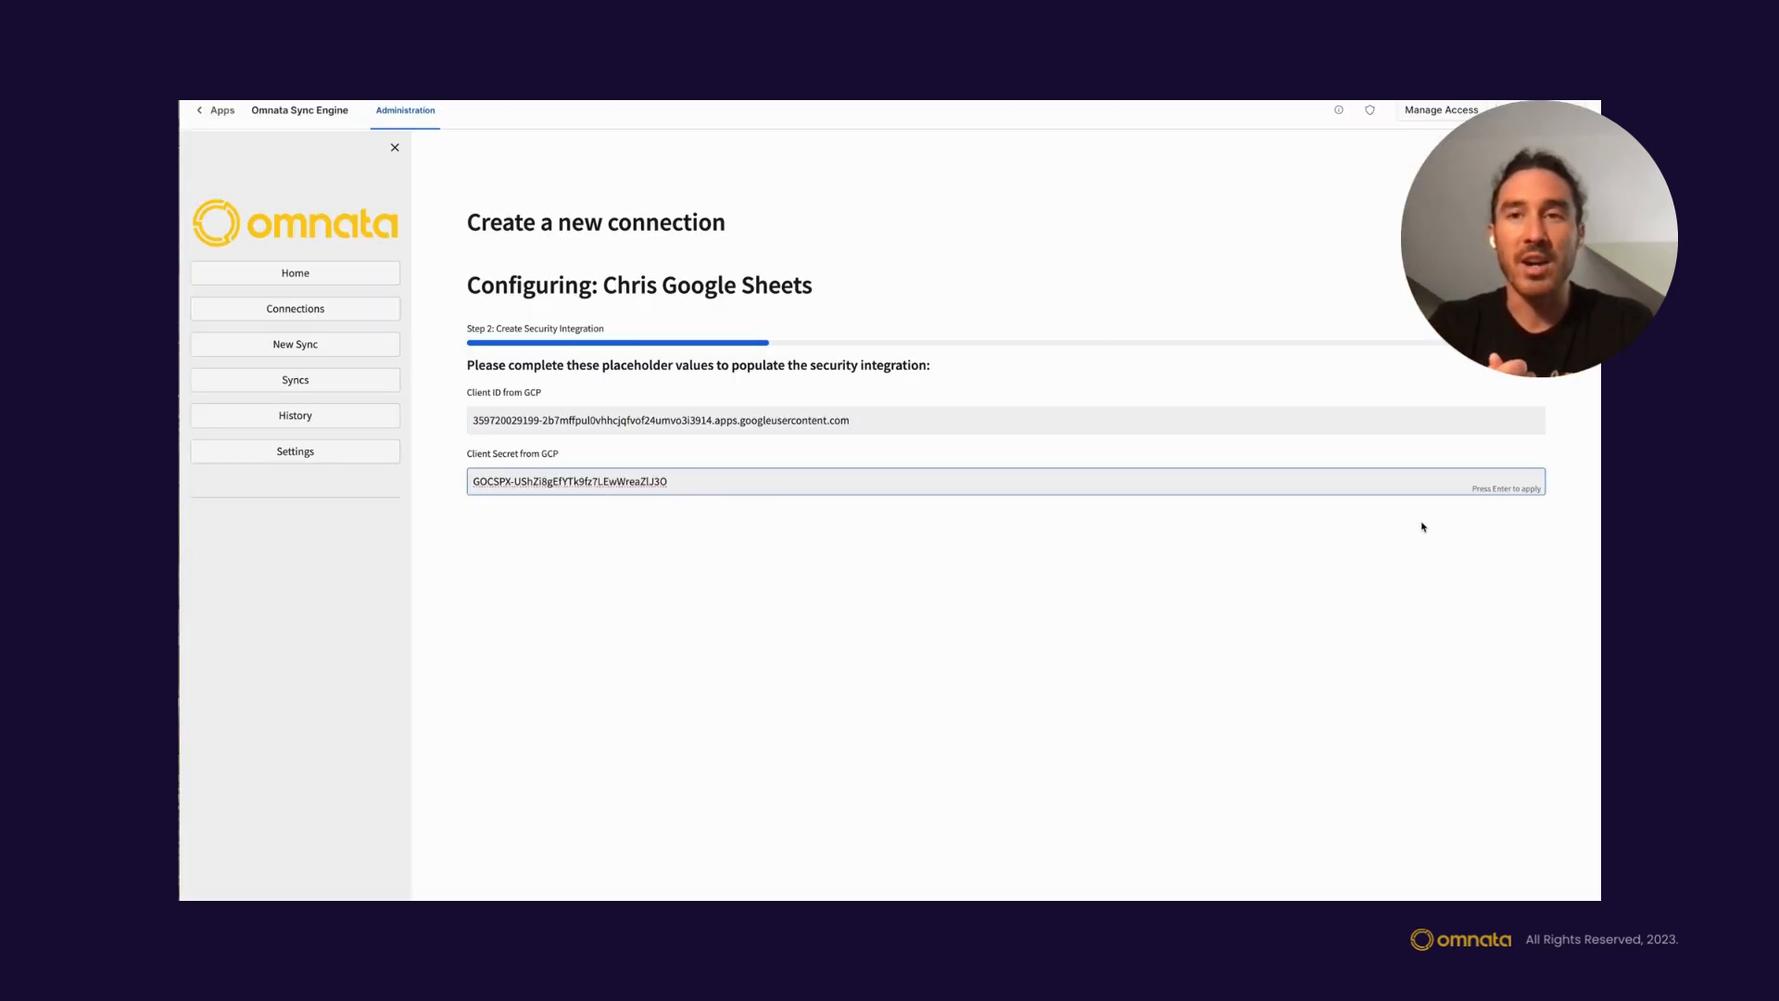
key("Return")
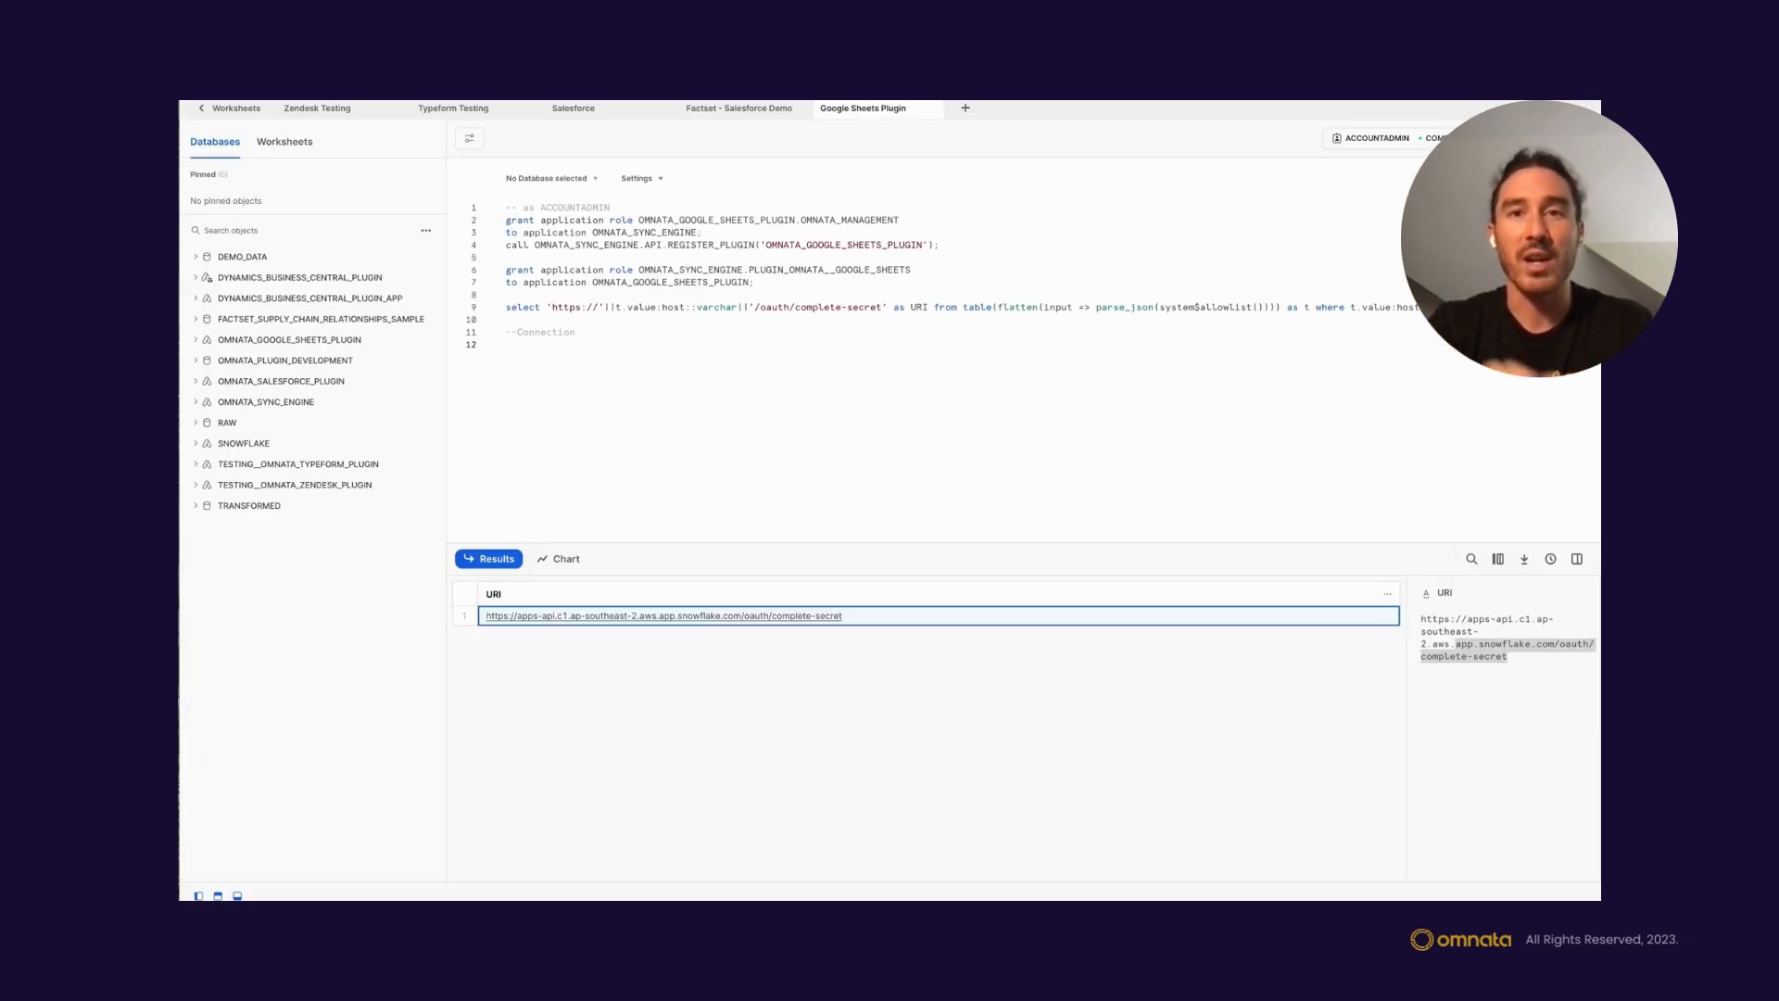
- Run the generated security integration SQL, including the client secret, in the Snowflake worksheet and check it in the Omnata Sync Engine
key("ctrl+v")
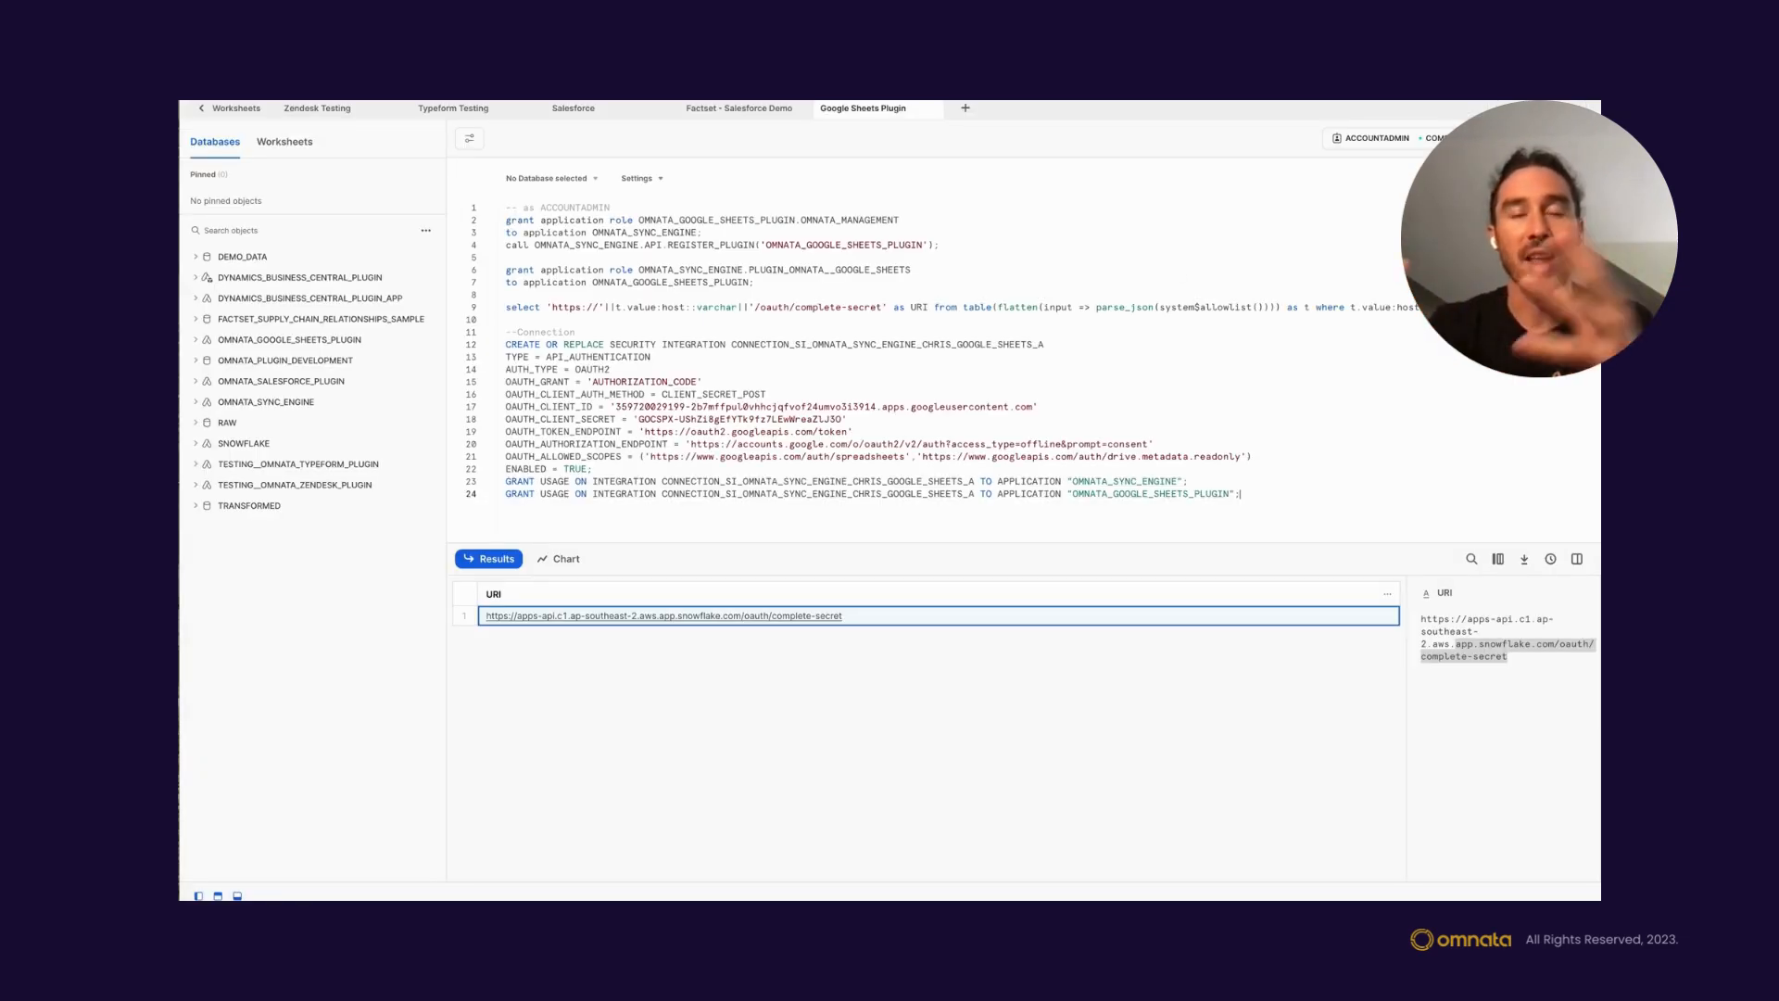
left_click(505, 346, "shift")
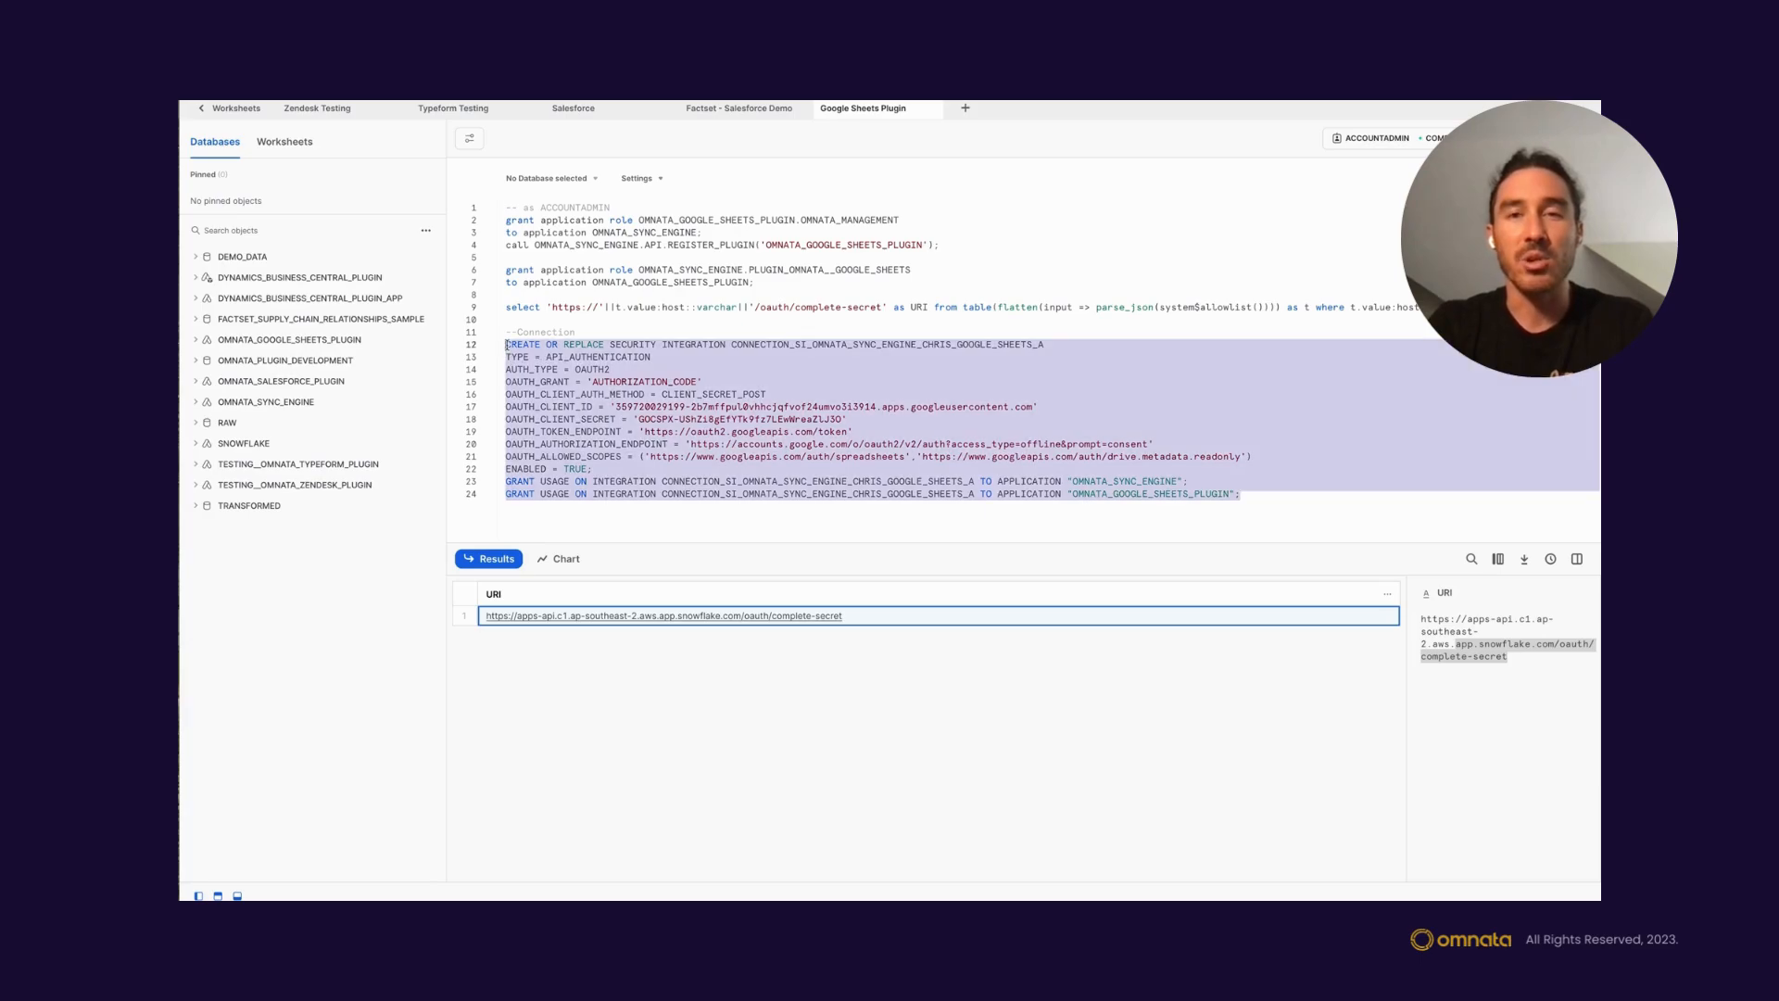
key("ctrl+Return")
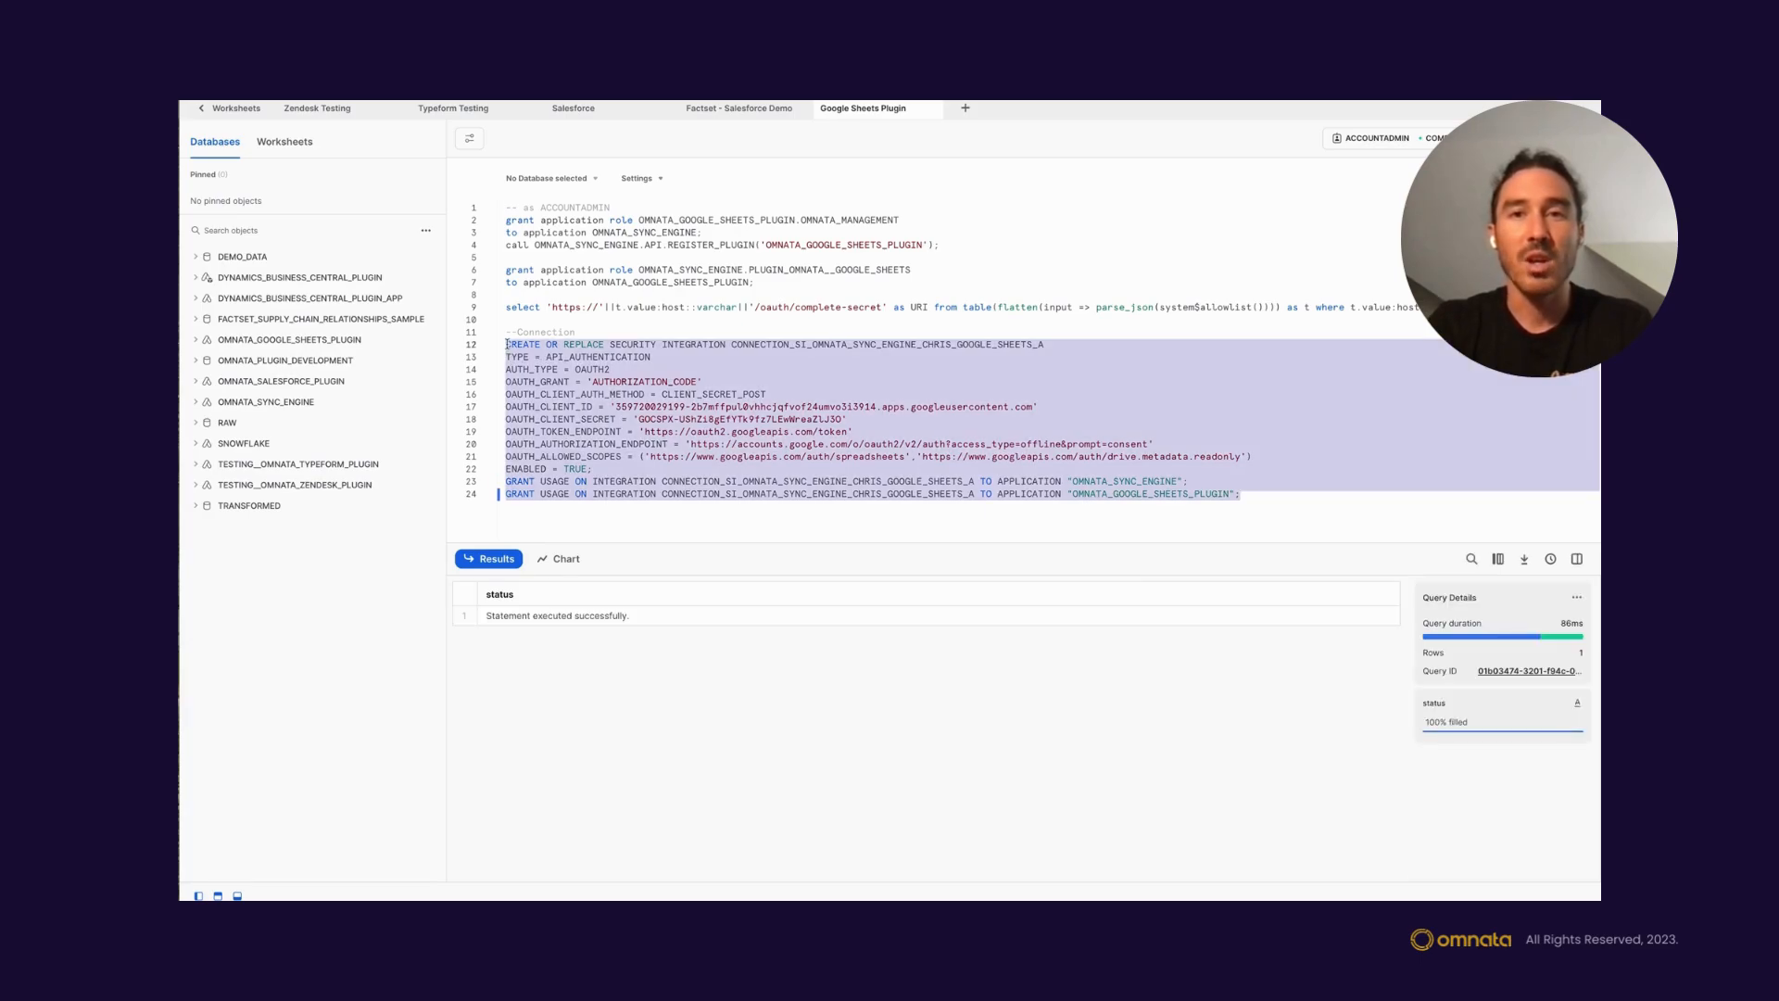
left_click(556, 89)
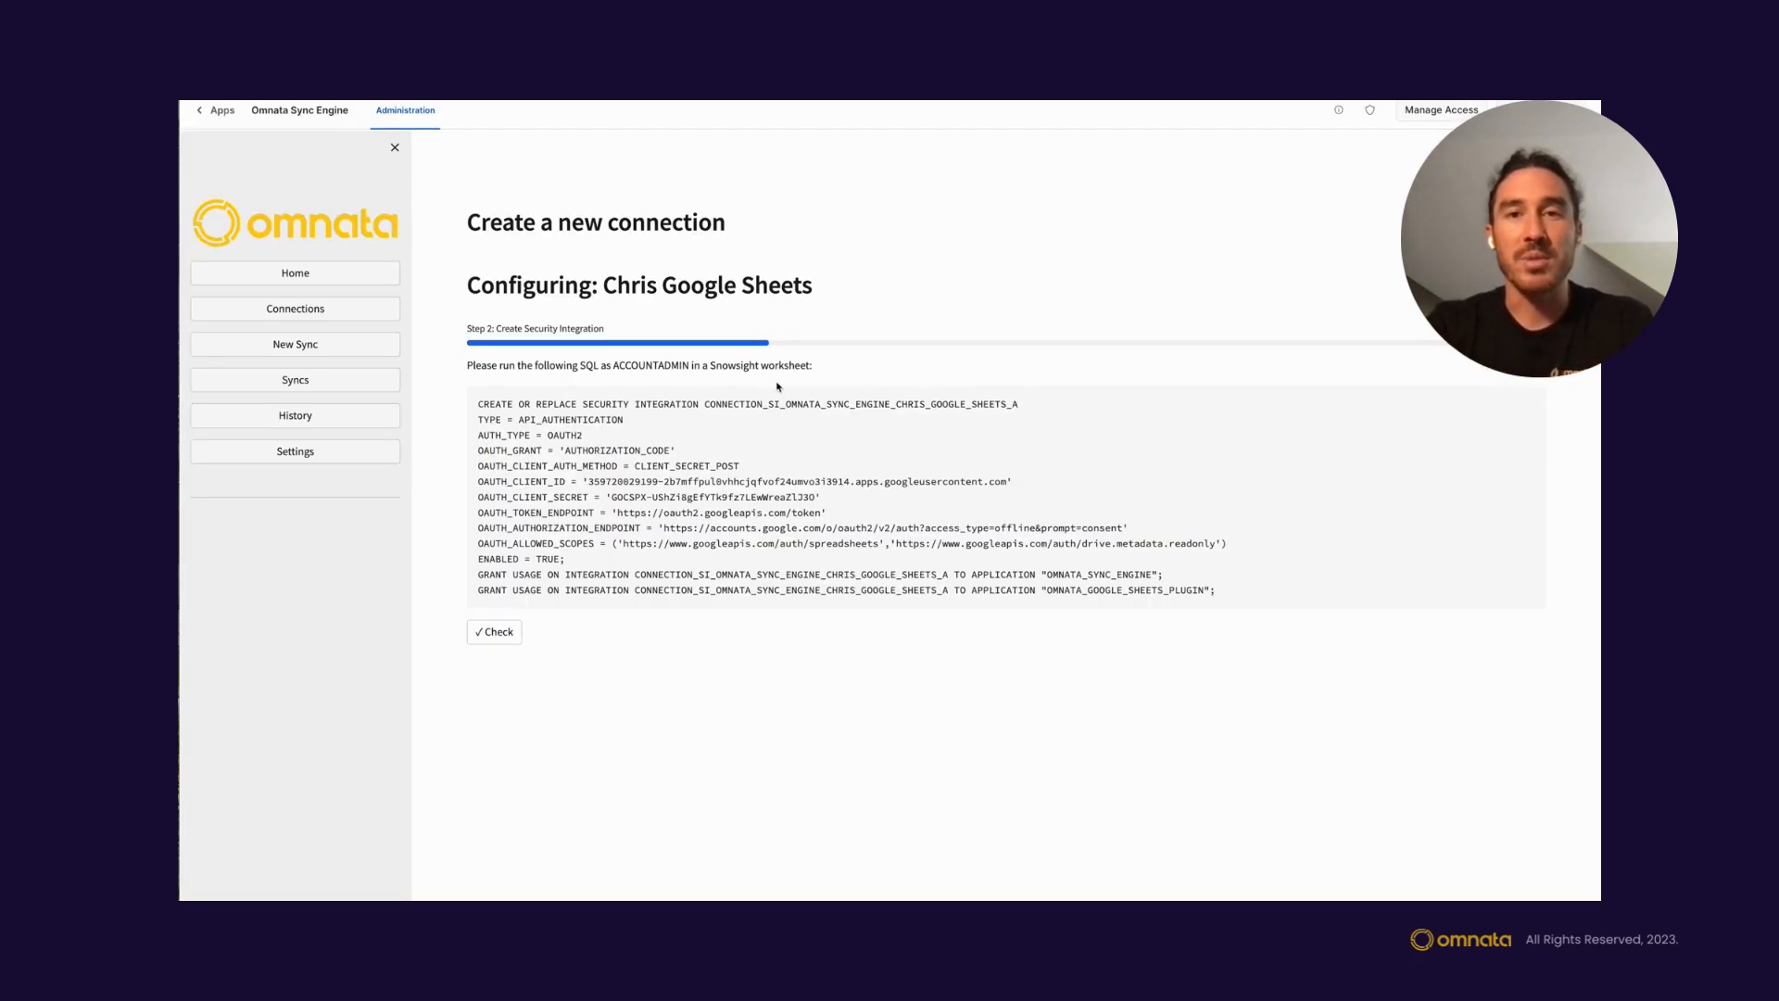
left_click(494, 634)
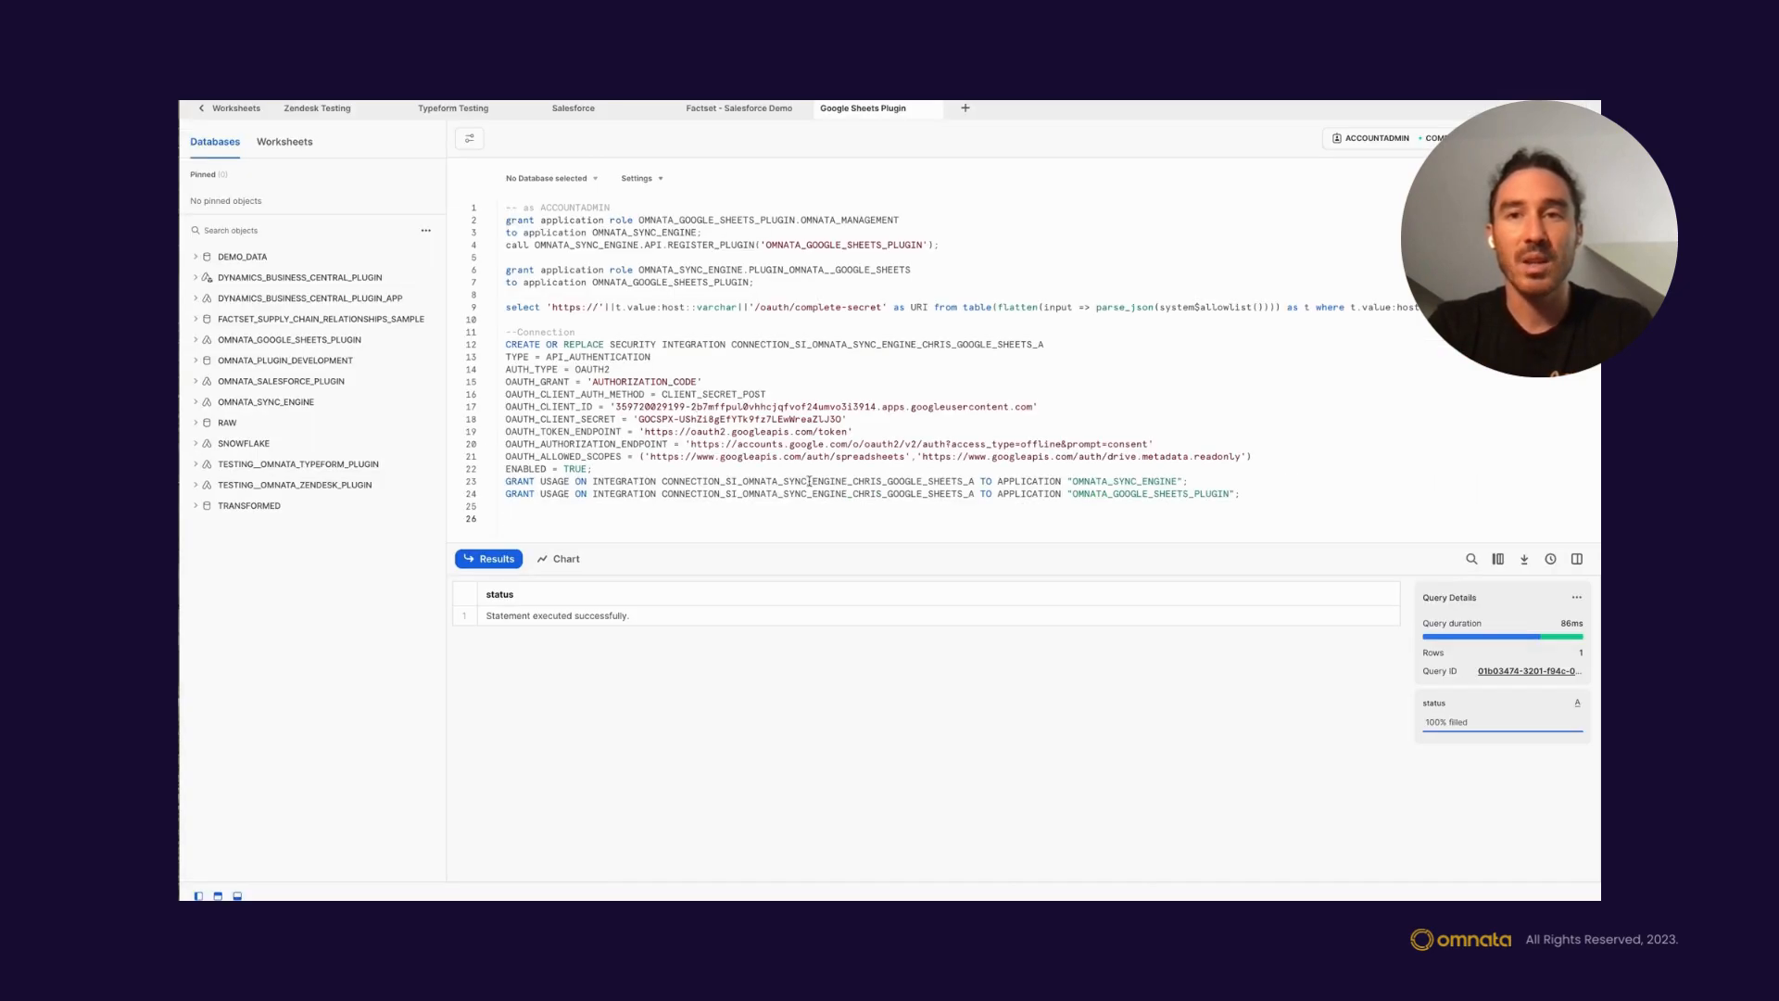
- Run the generated CREATE OR REPLACE SECRET SQL with its grants in the worksheet and continue the Google Sheets connection in progress
key("ctrl+v")
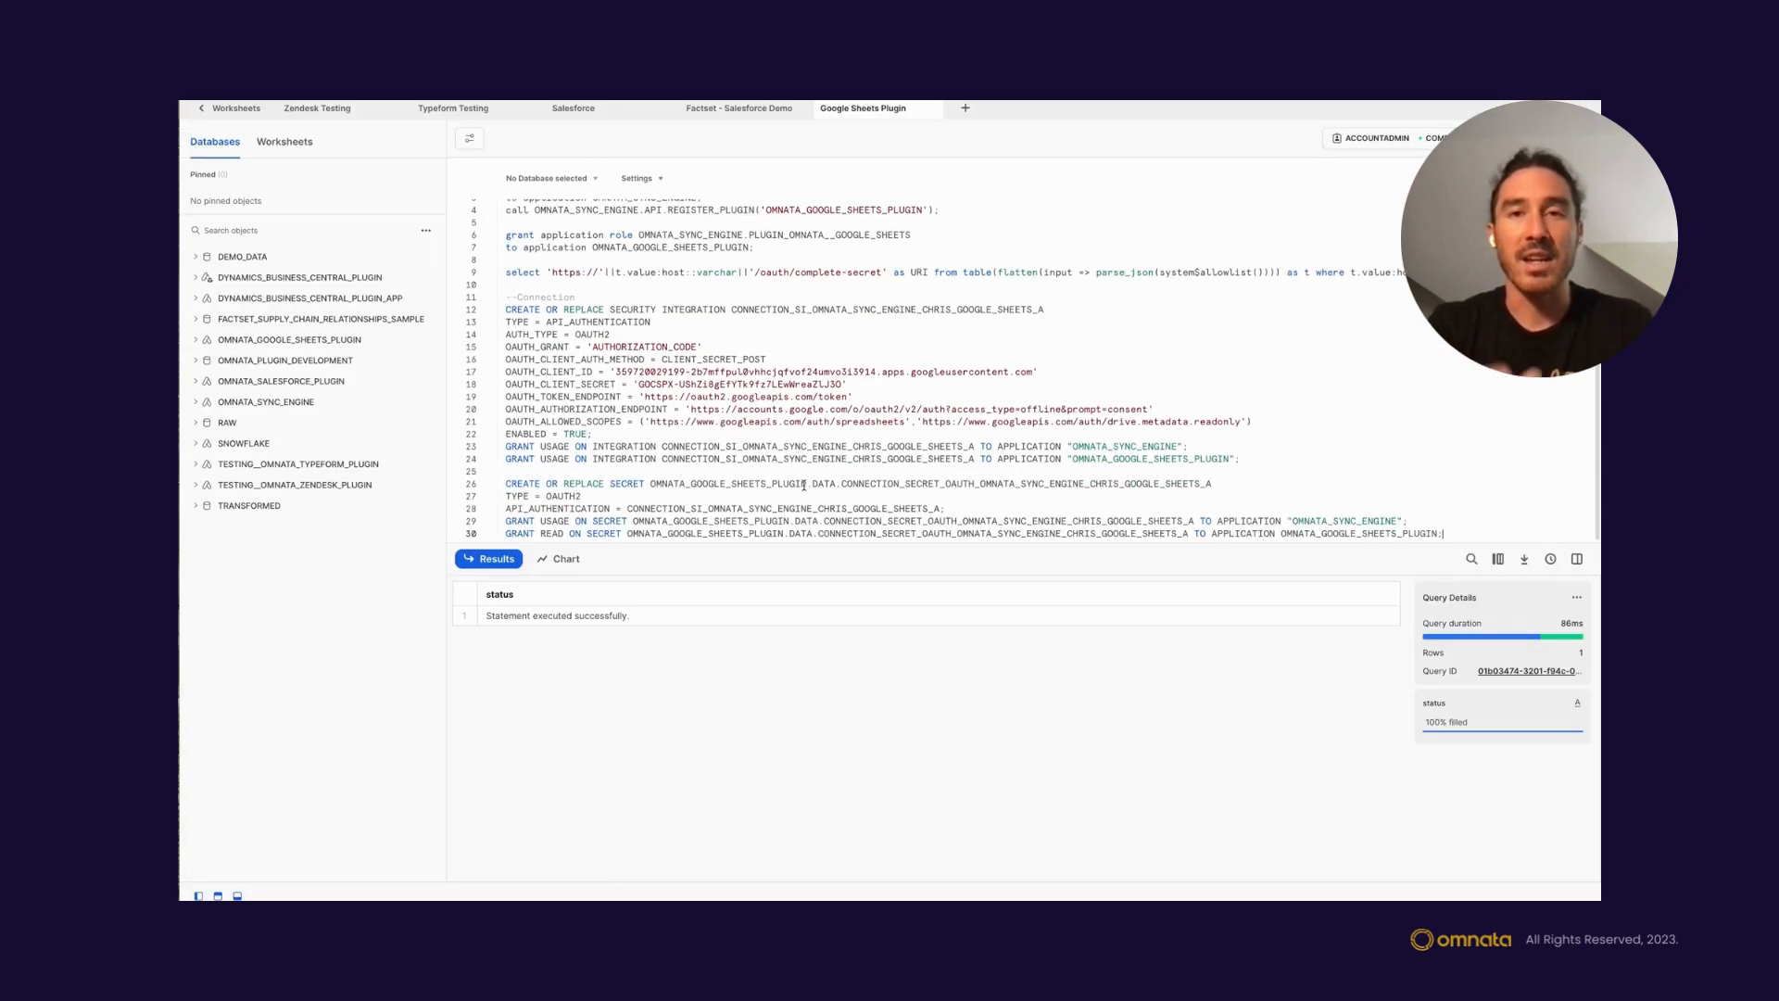
left_click(506, 482, "shift")
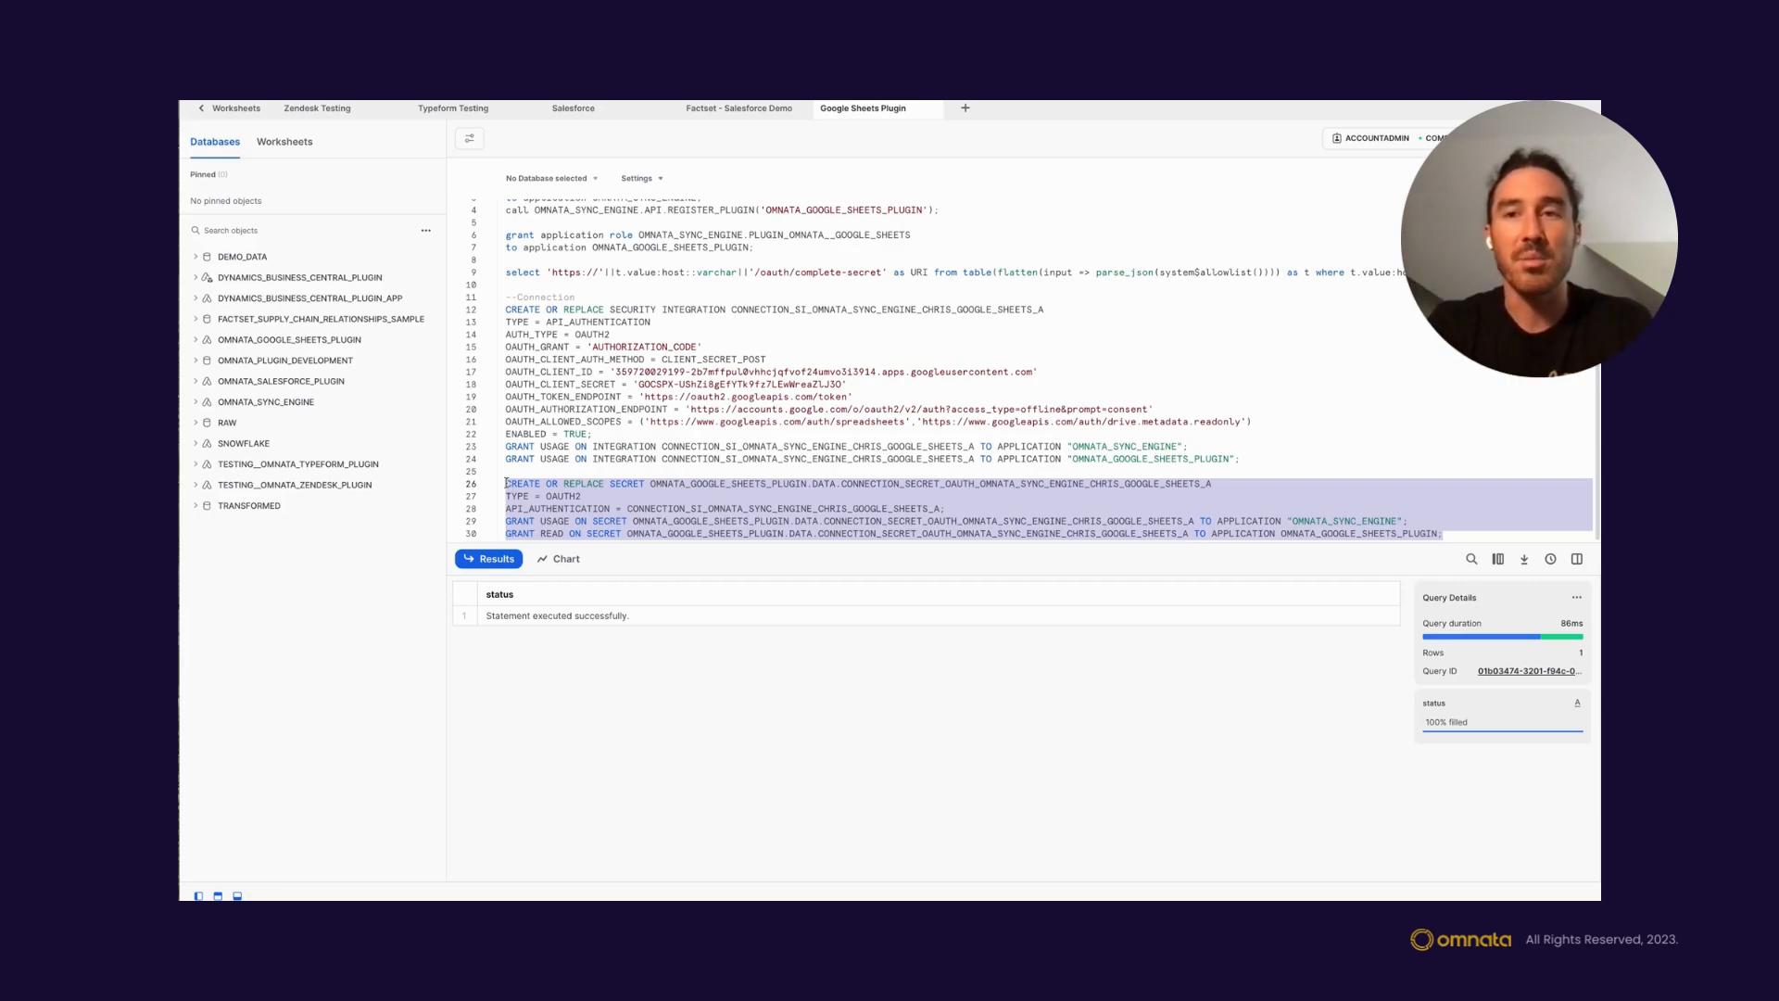
key("ctrl+Return")
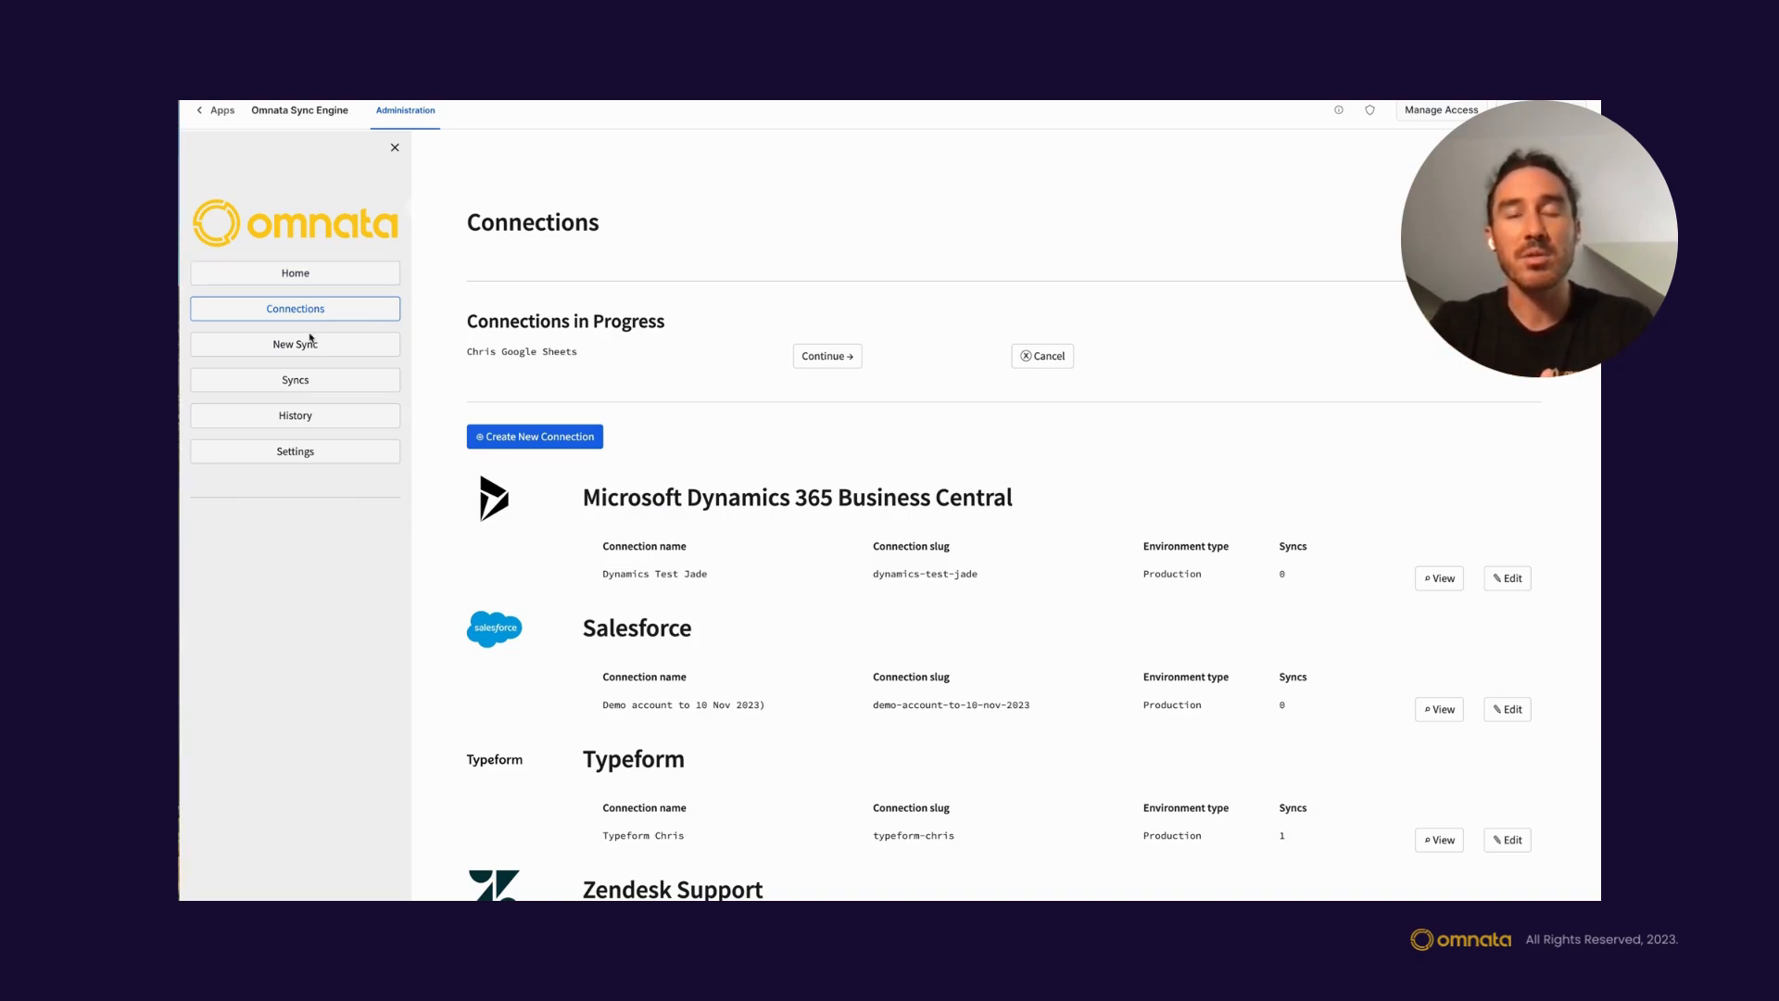
left_click(827, 356)
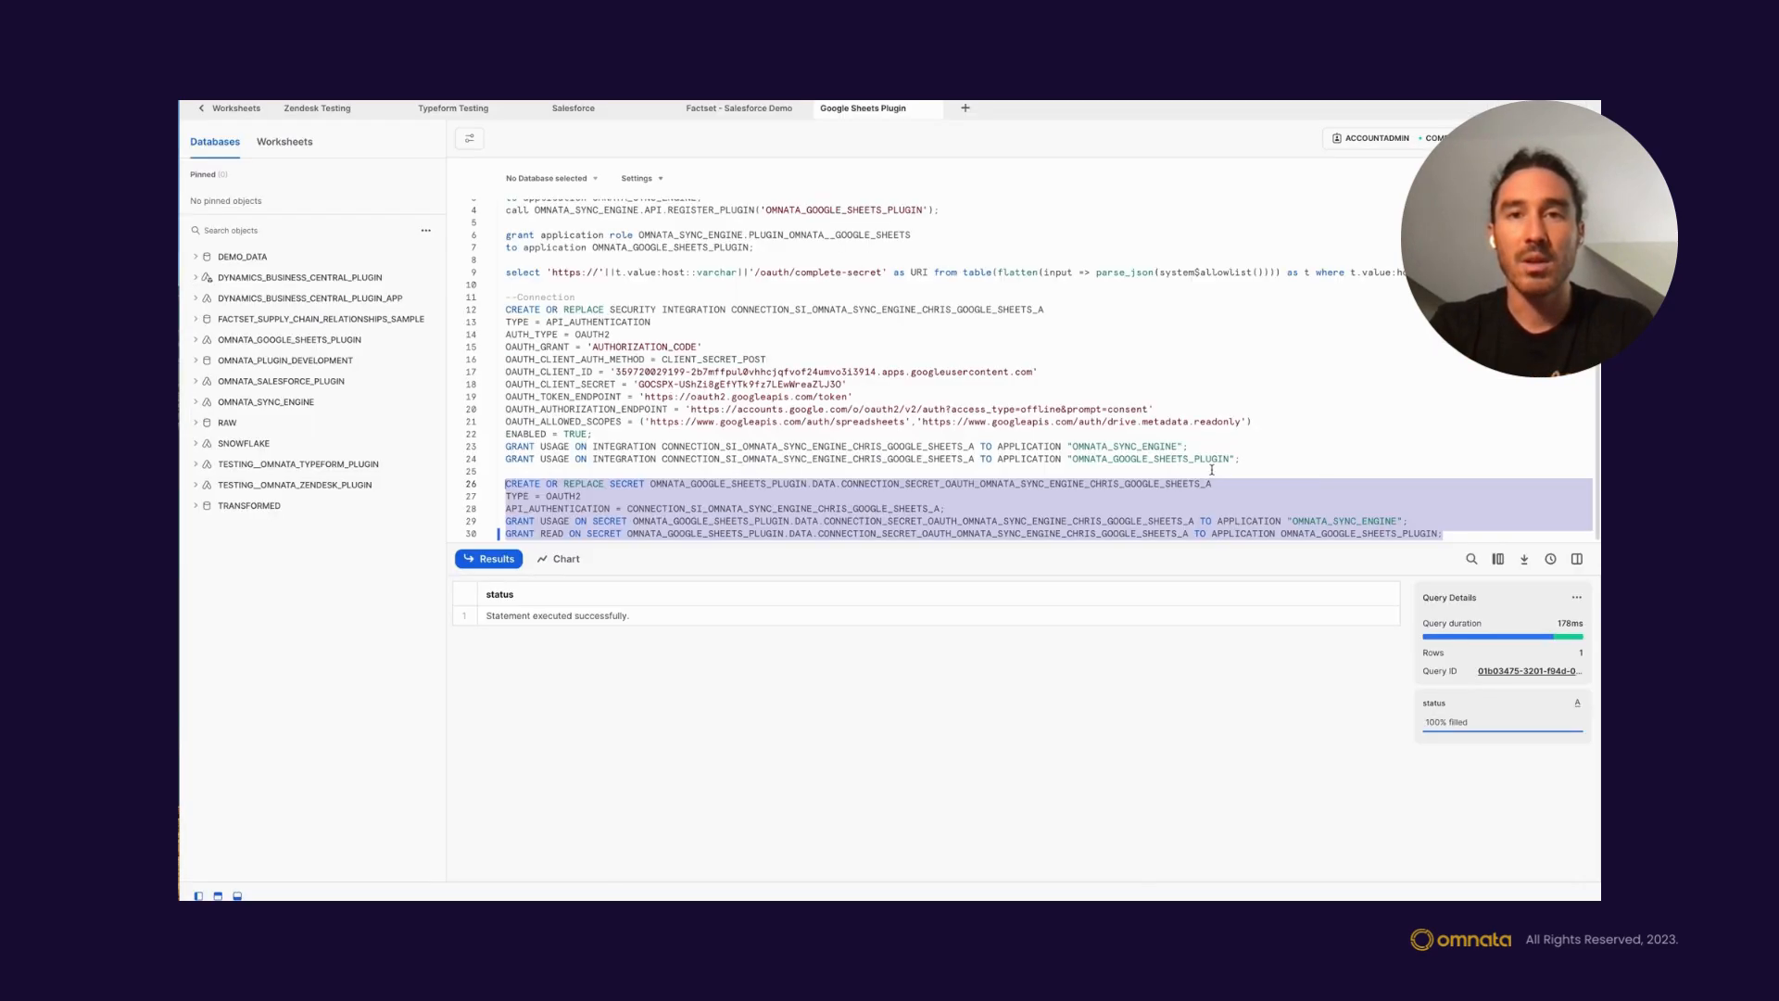
- Add the generated external access integration SQL with its usage grants below the secret statements in the worksheet and run it
left_click(1514, 534)
key("Return")
key("Return")
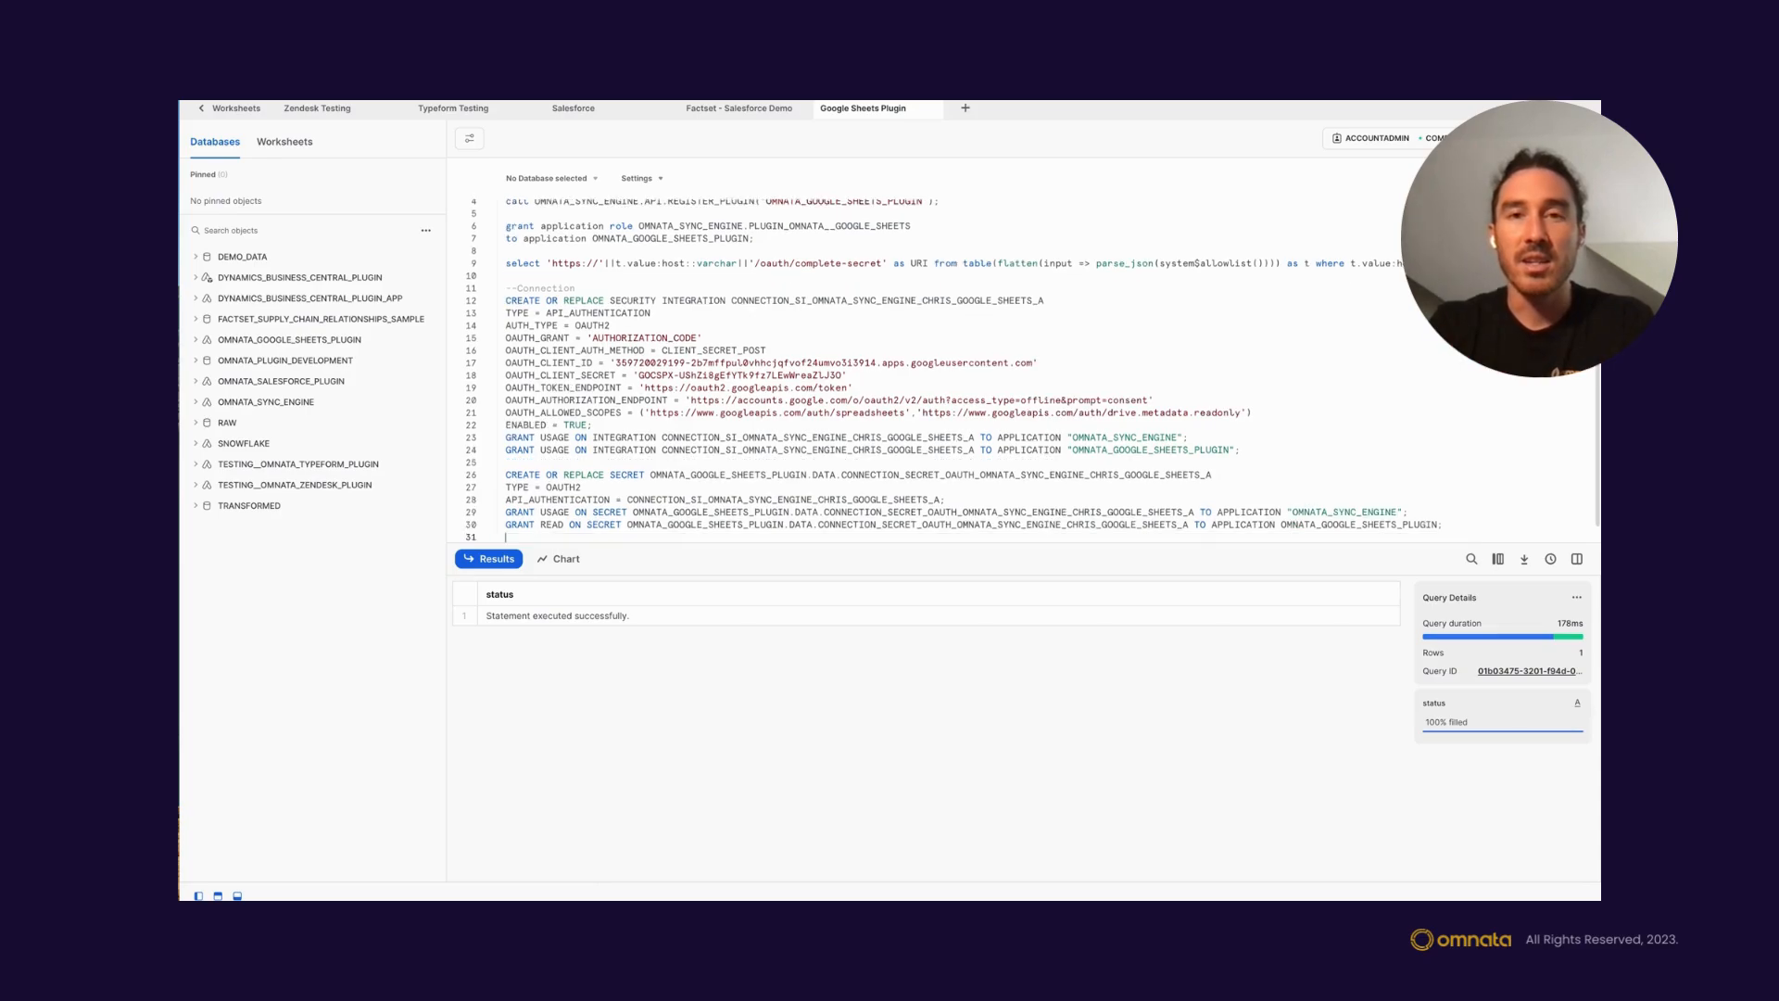
key("ctrl+v")
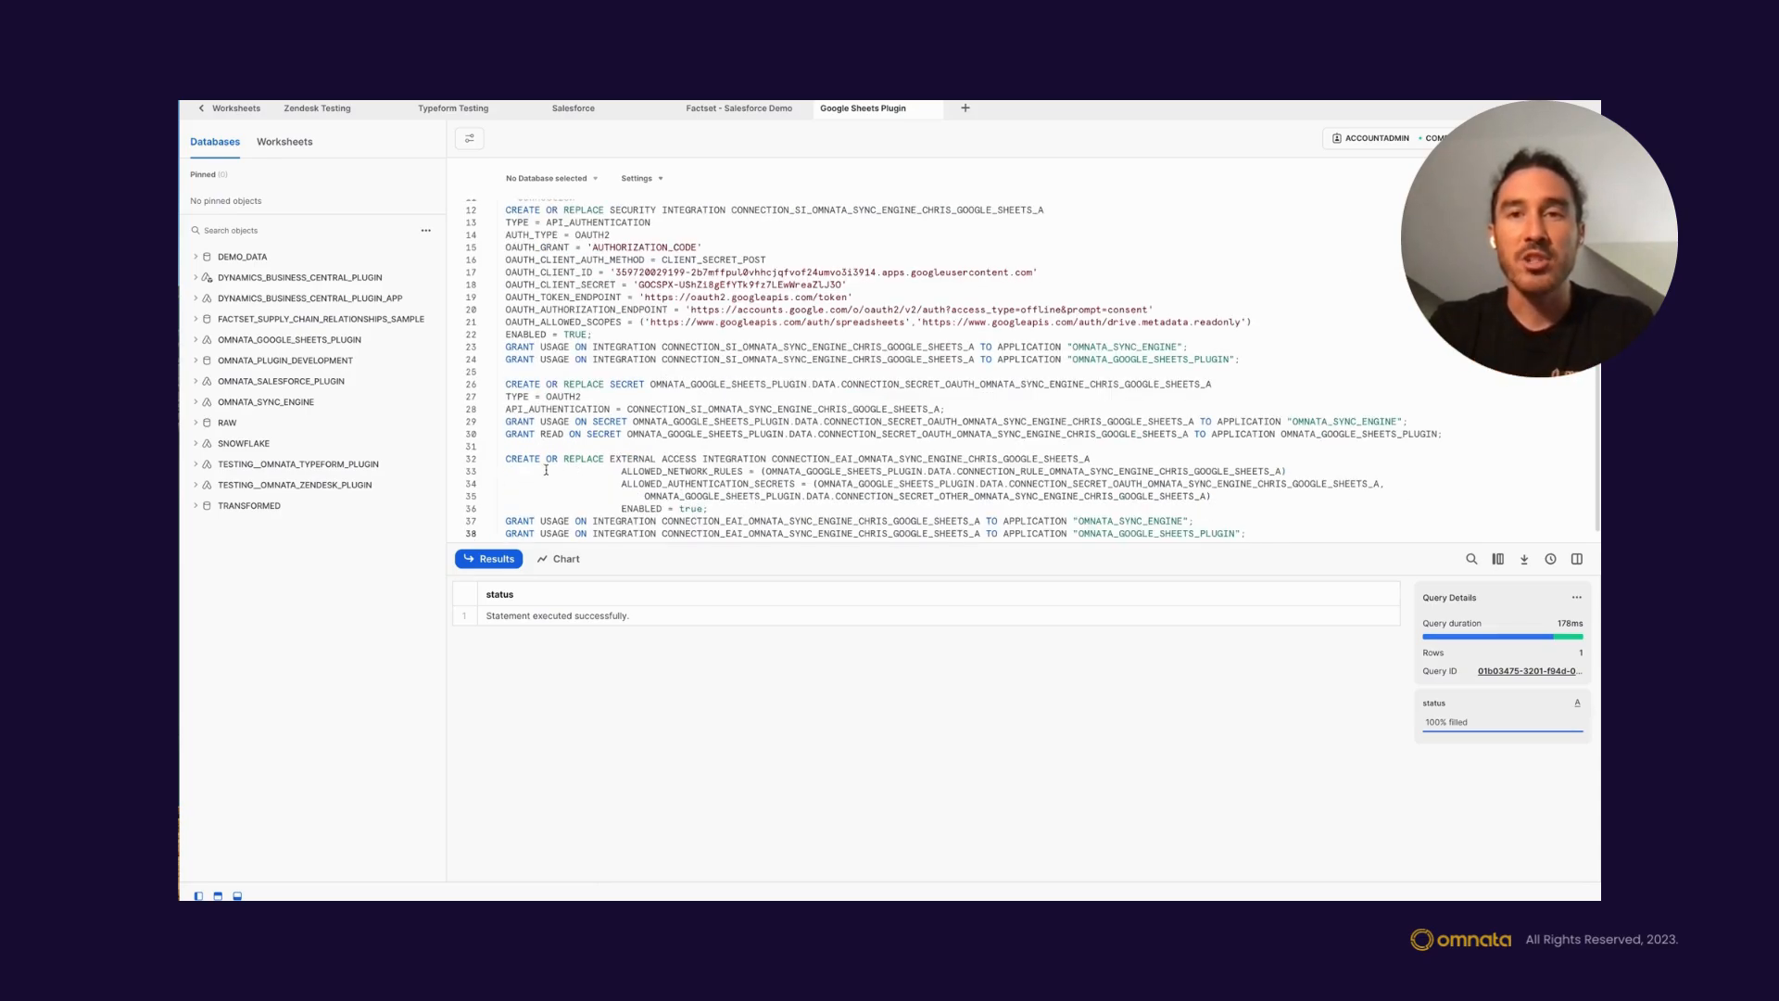
left_click(508, 458, "shift")
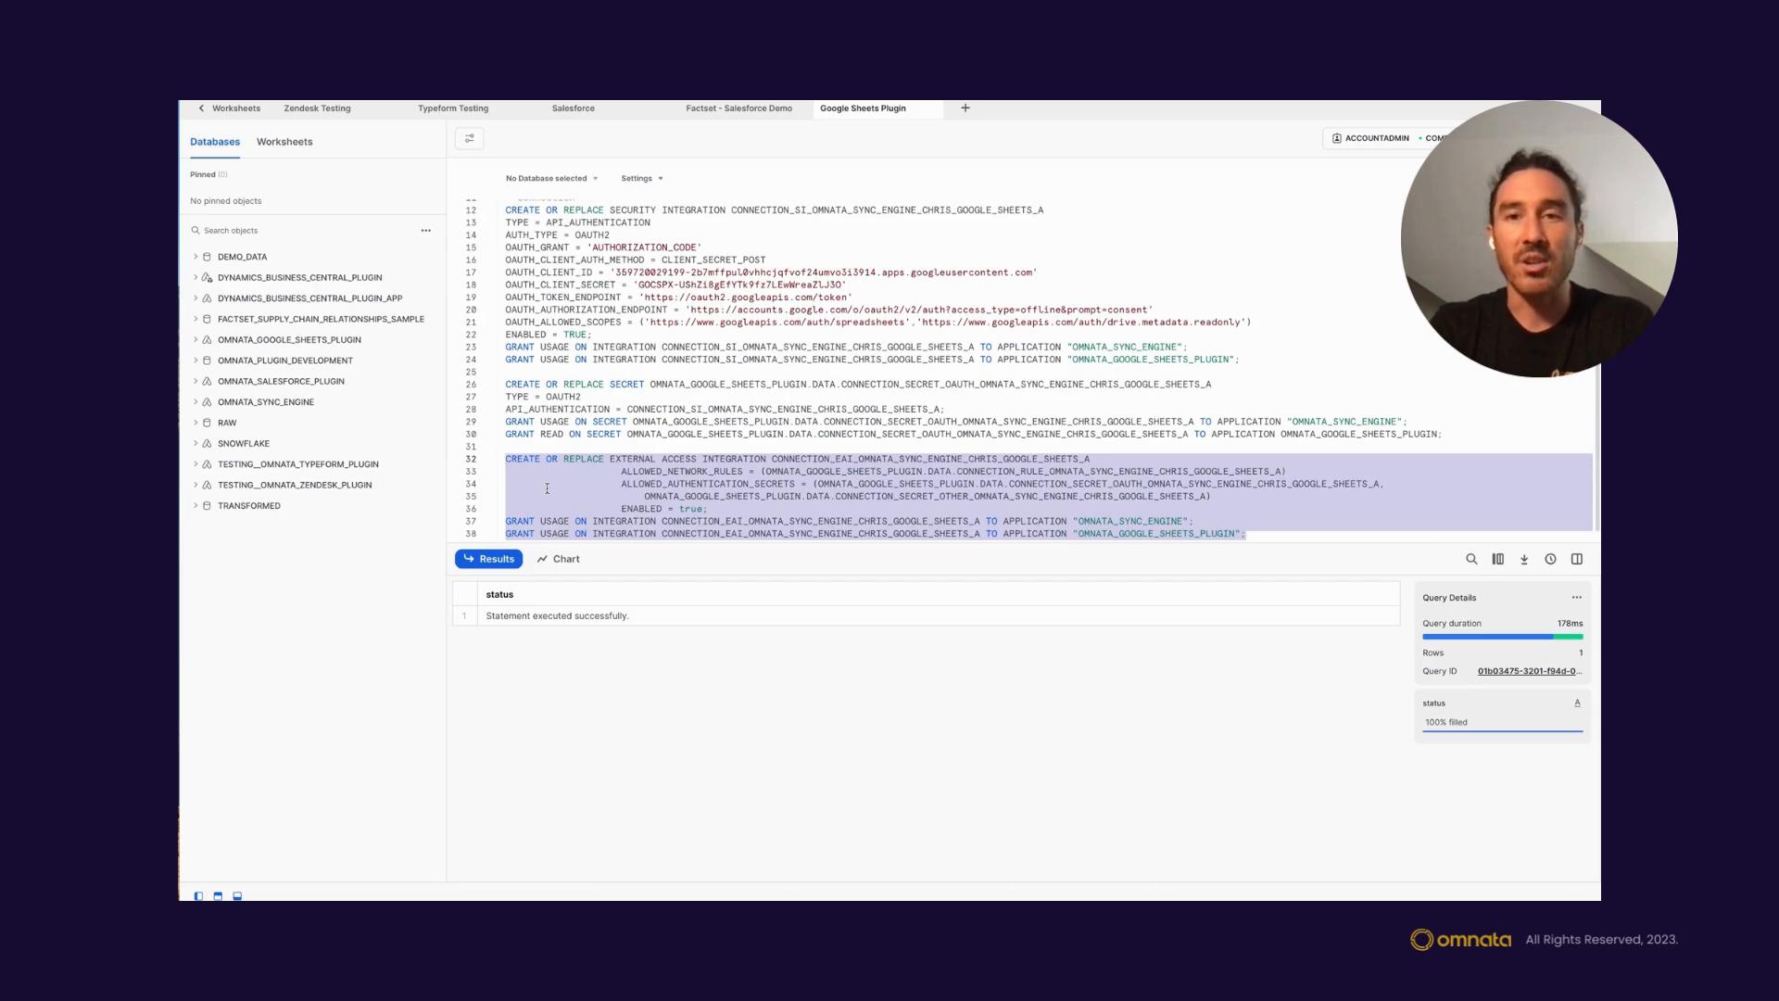
key("ctrl+Return")
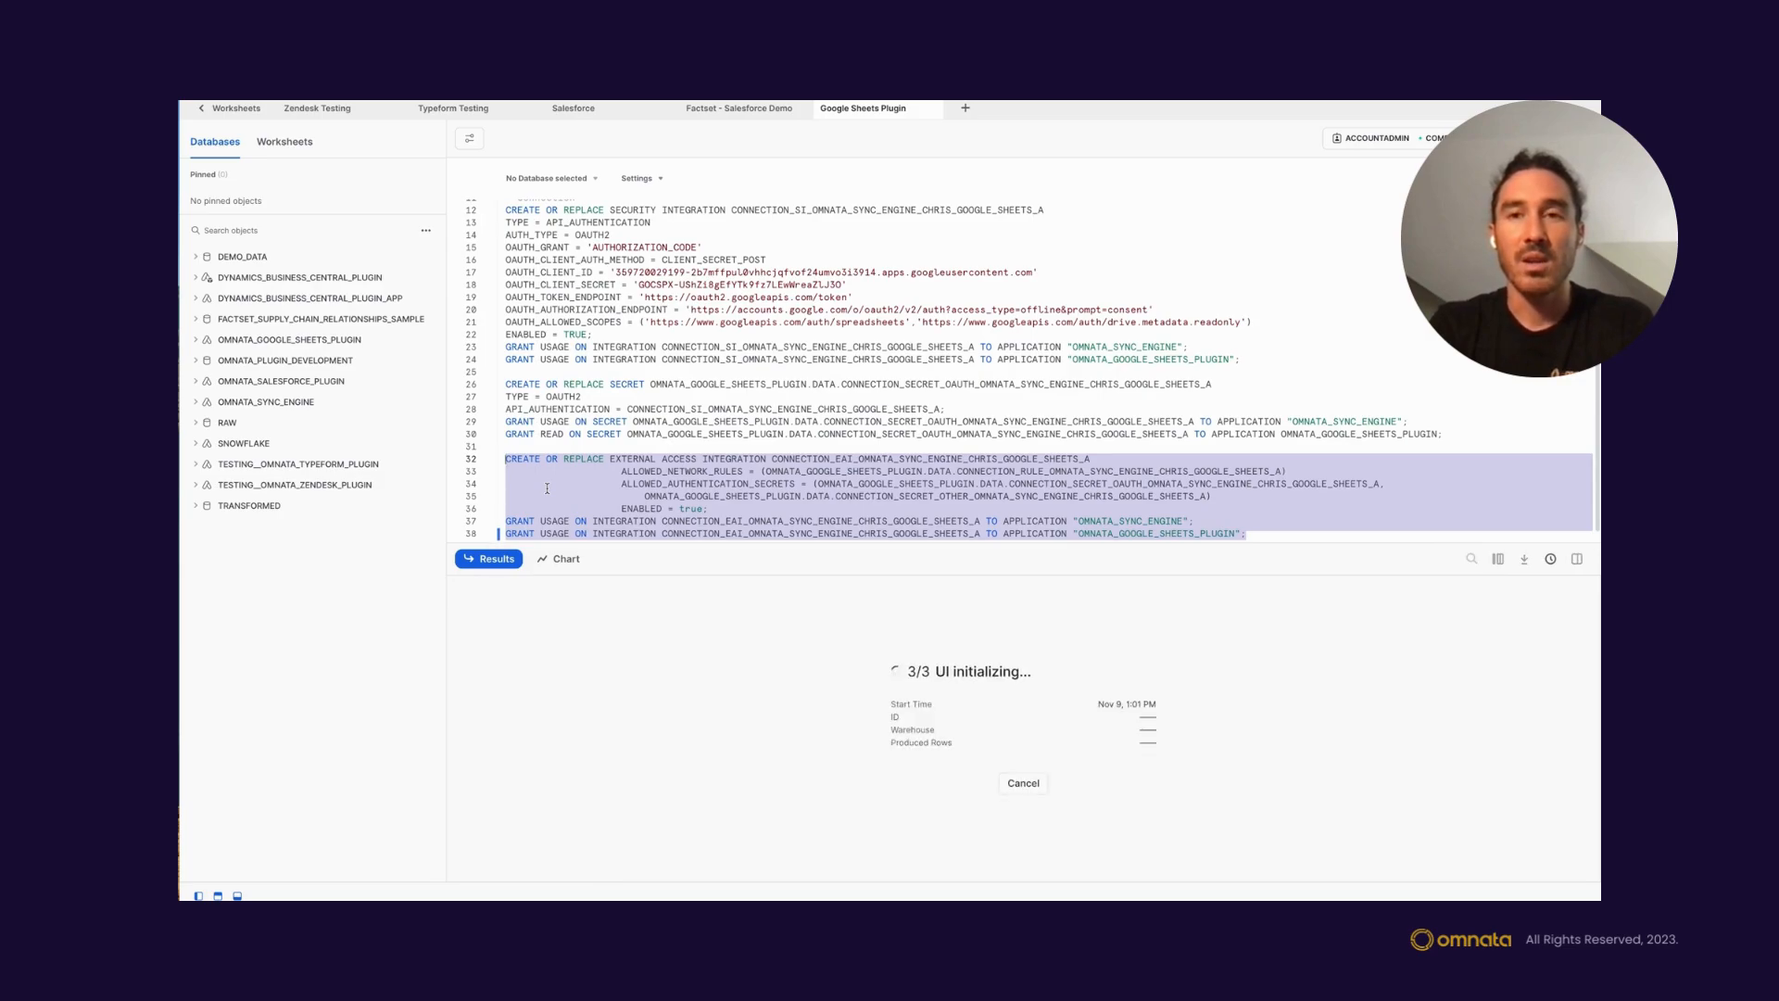
- Check the external access integration in the Sync Engine and add the generated OAuth flow queries to the end of the worksheet
left_click(1289, 537)
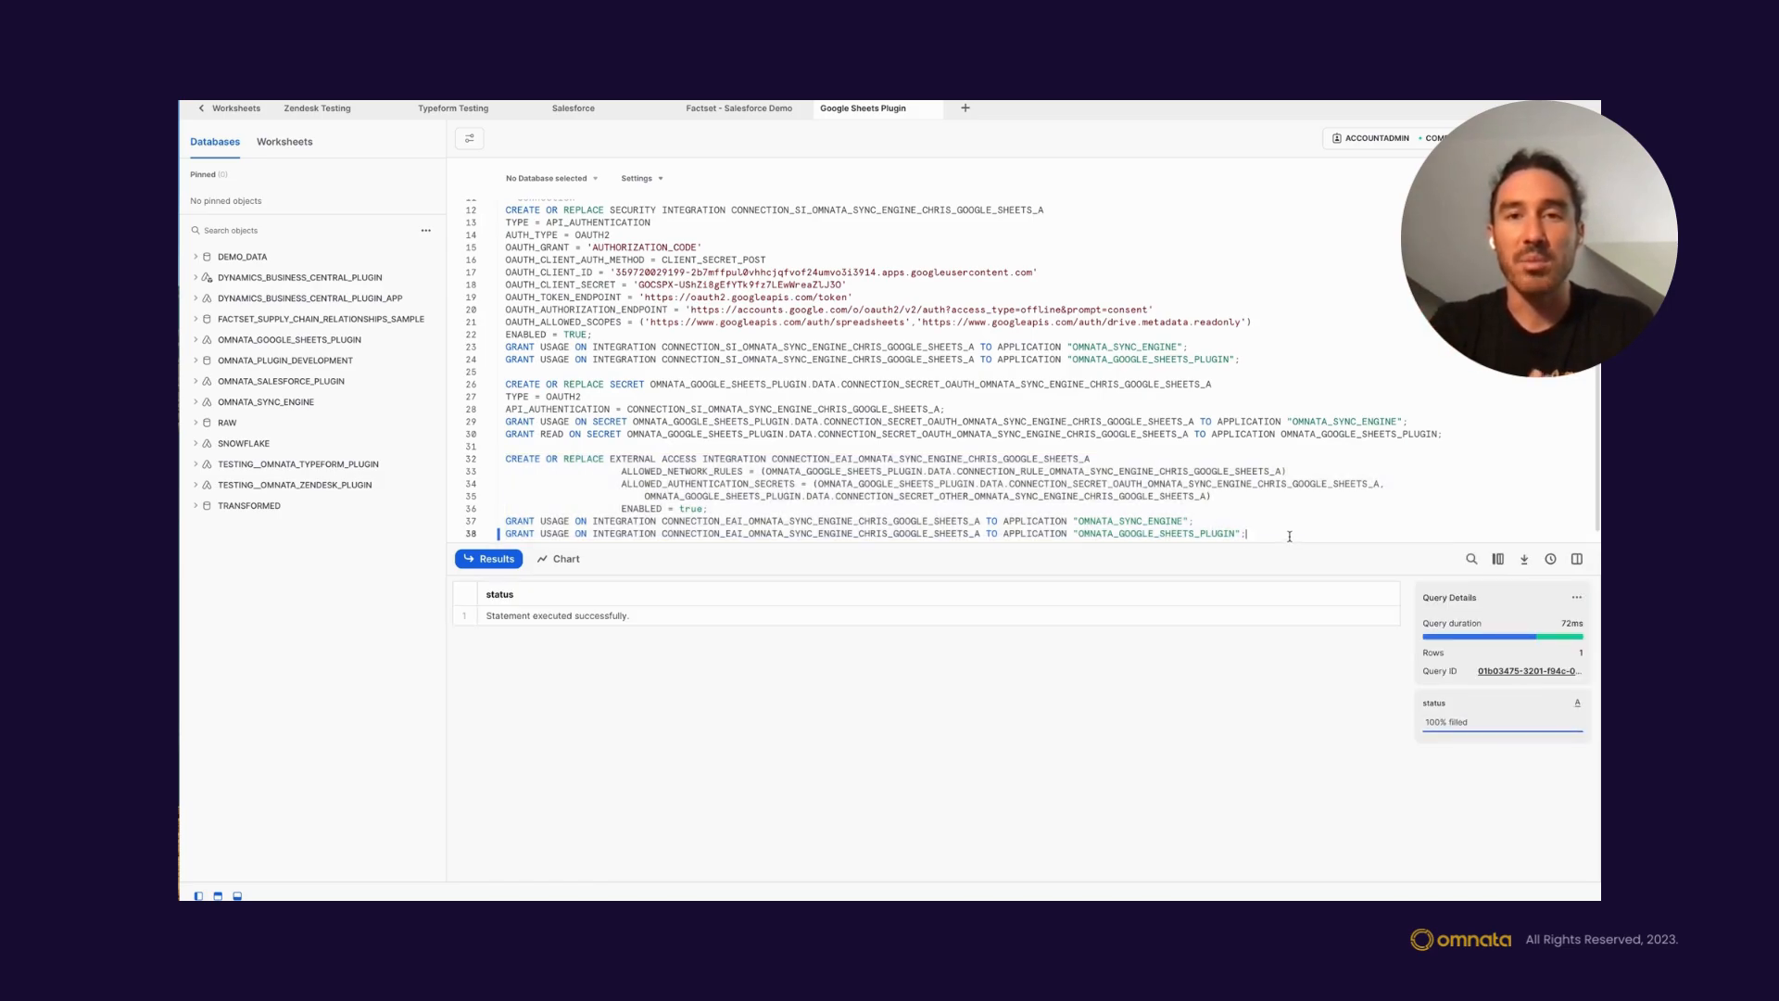
key("Return")
key("Return")
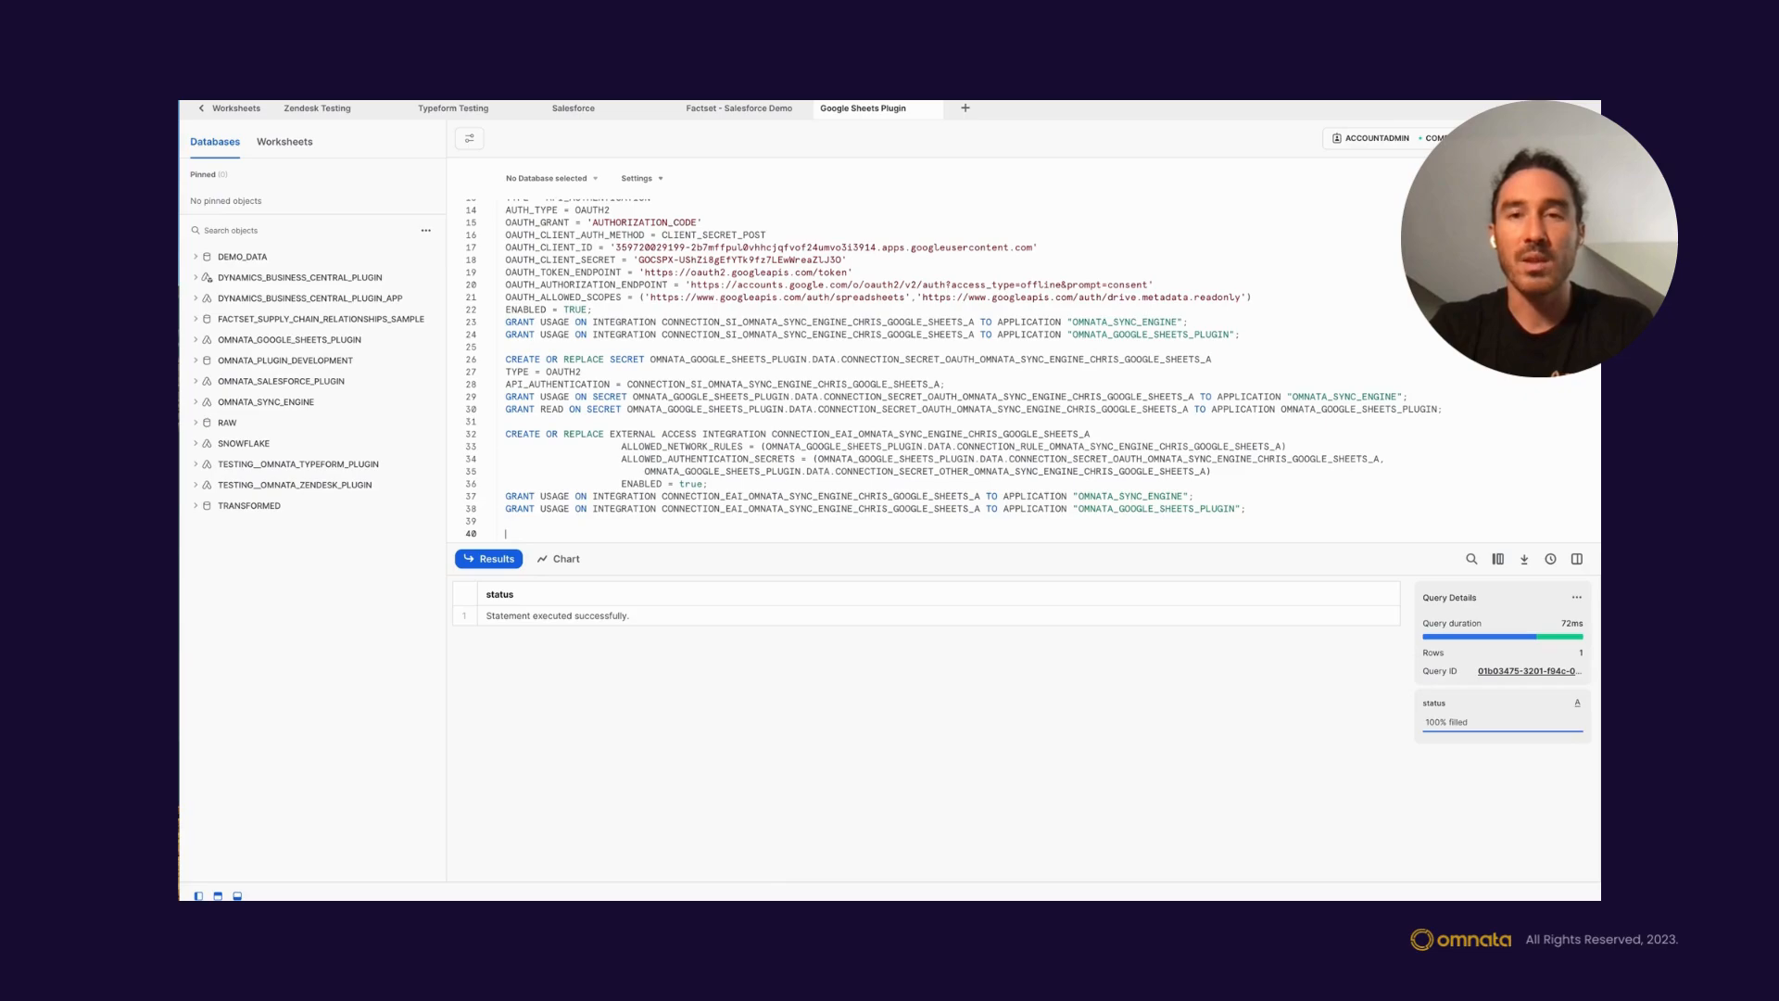
key("ctrl+shift+Tab")
left_click(498, 591)
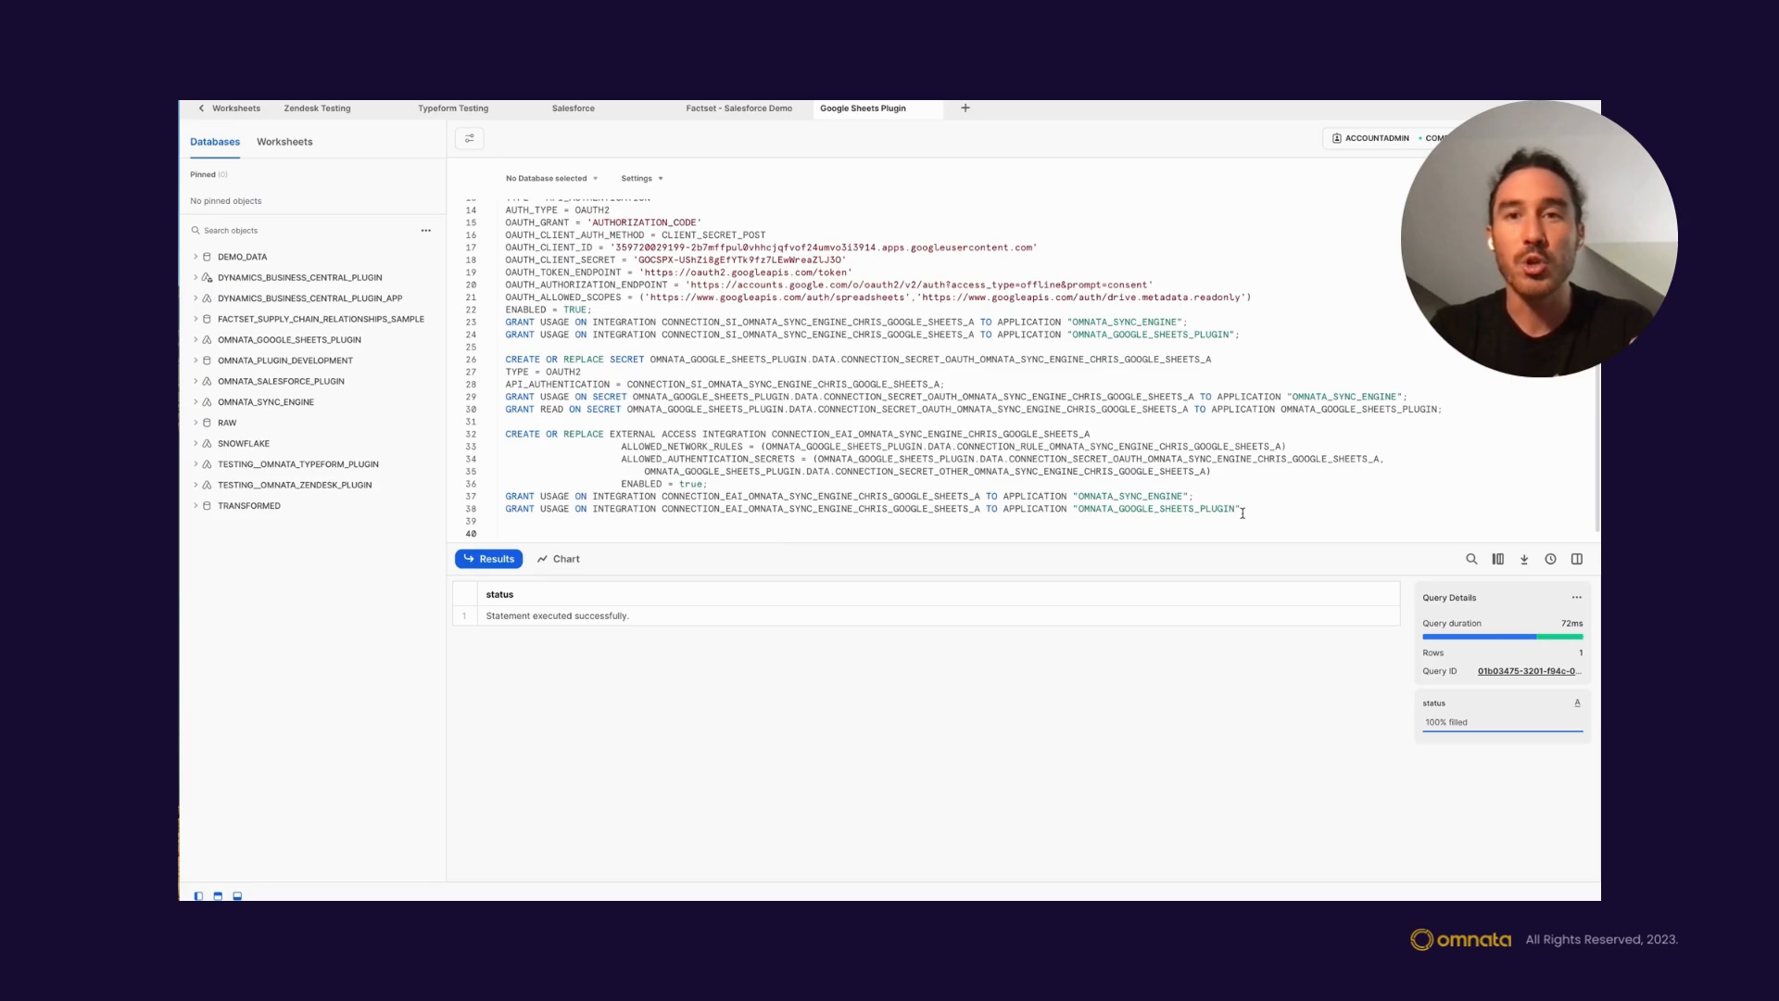
key("ctrl+v")
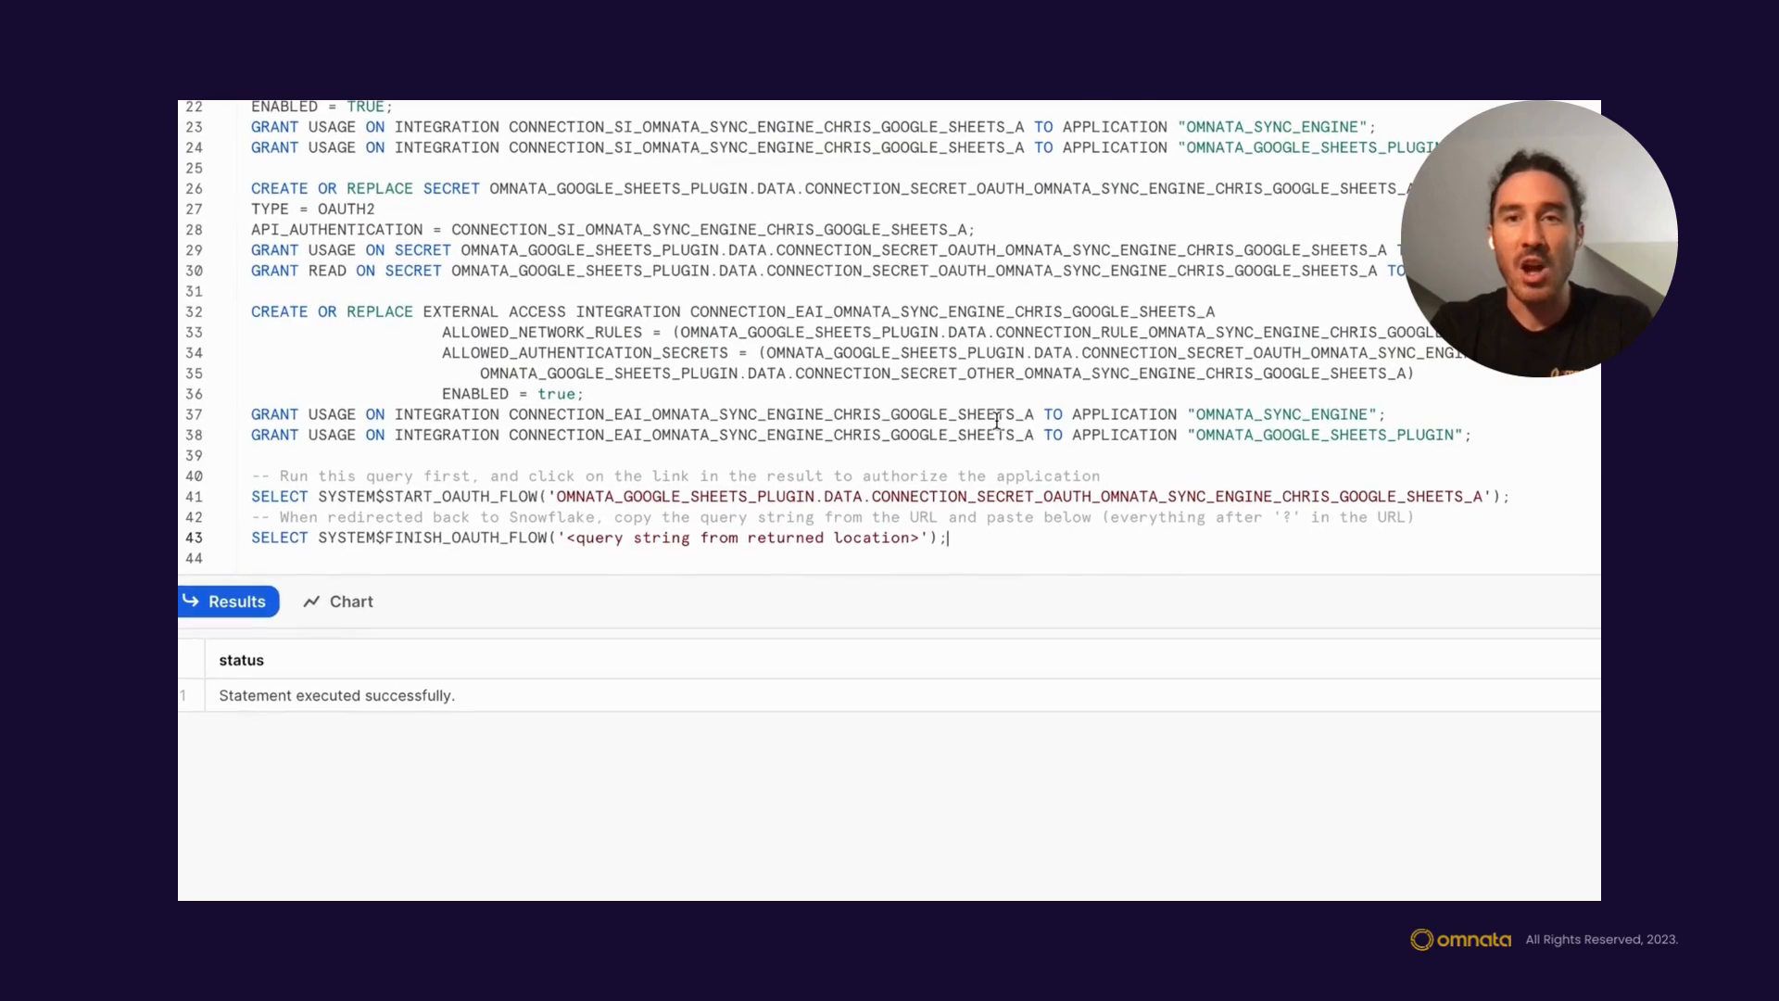
- Run only the SYSTEM$START_OAUTH_FLOW query in the worksheet
left_click(1136, 469)
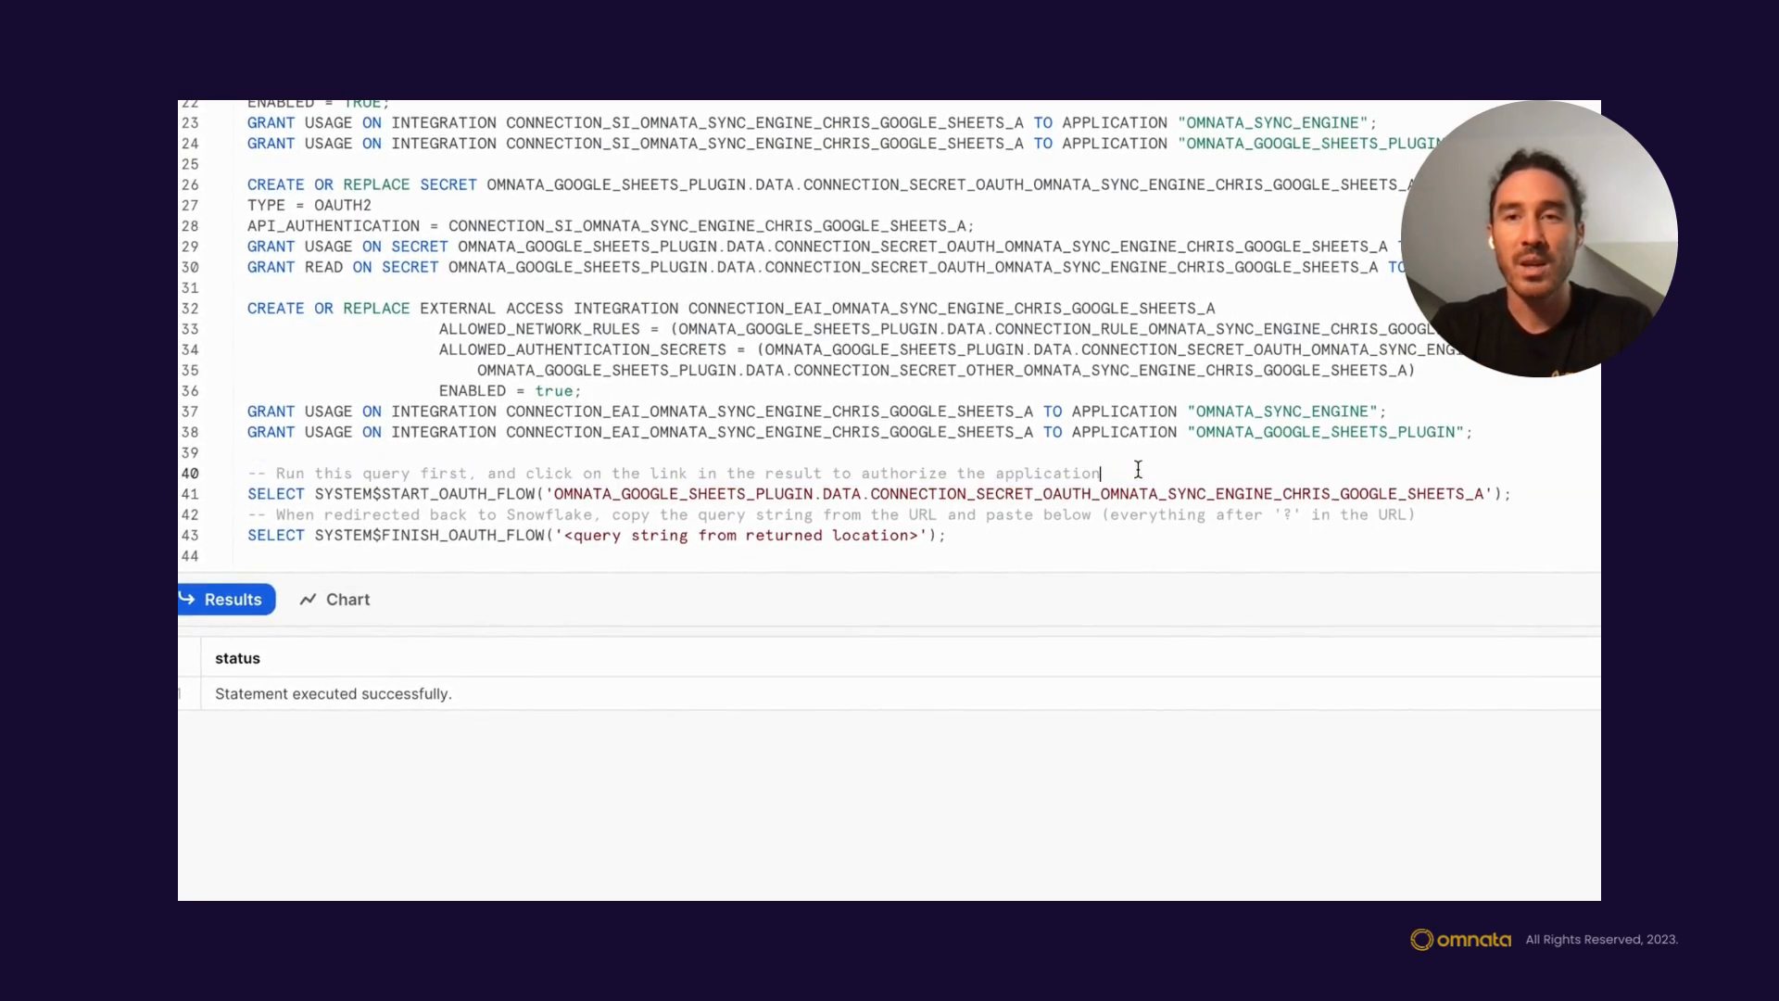
left_click(1529, 493)
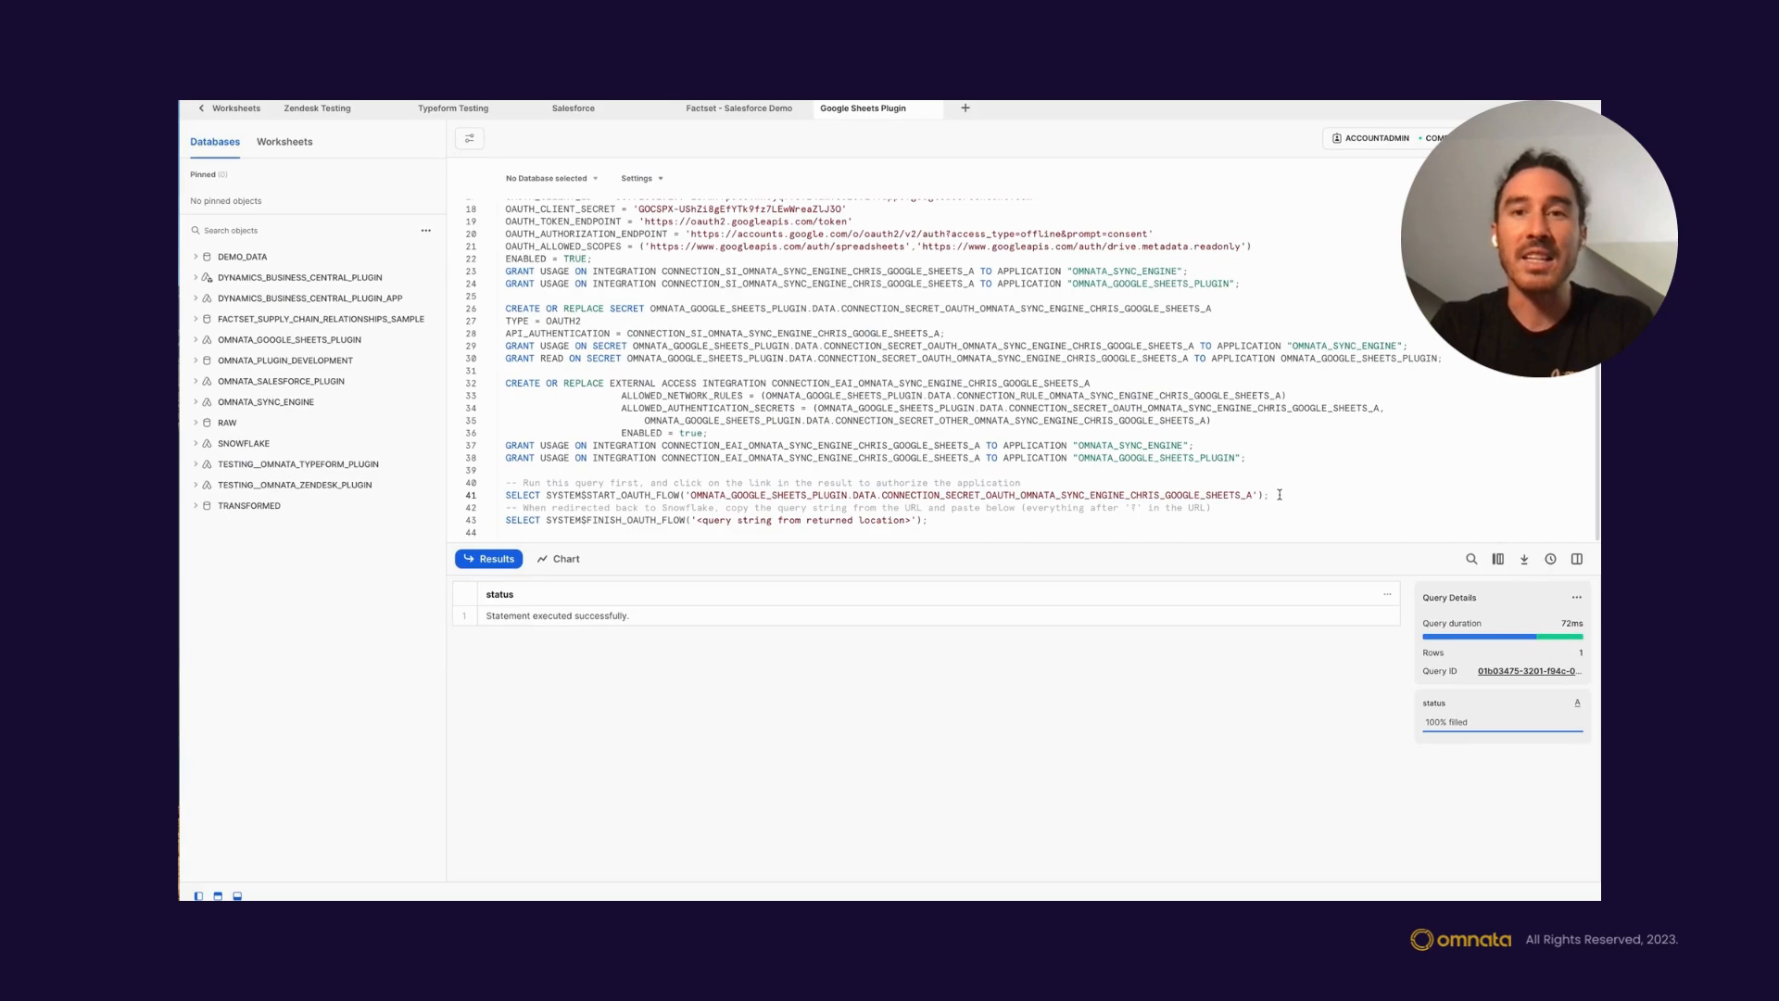
key("ctrl+Return")
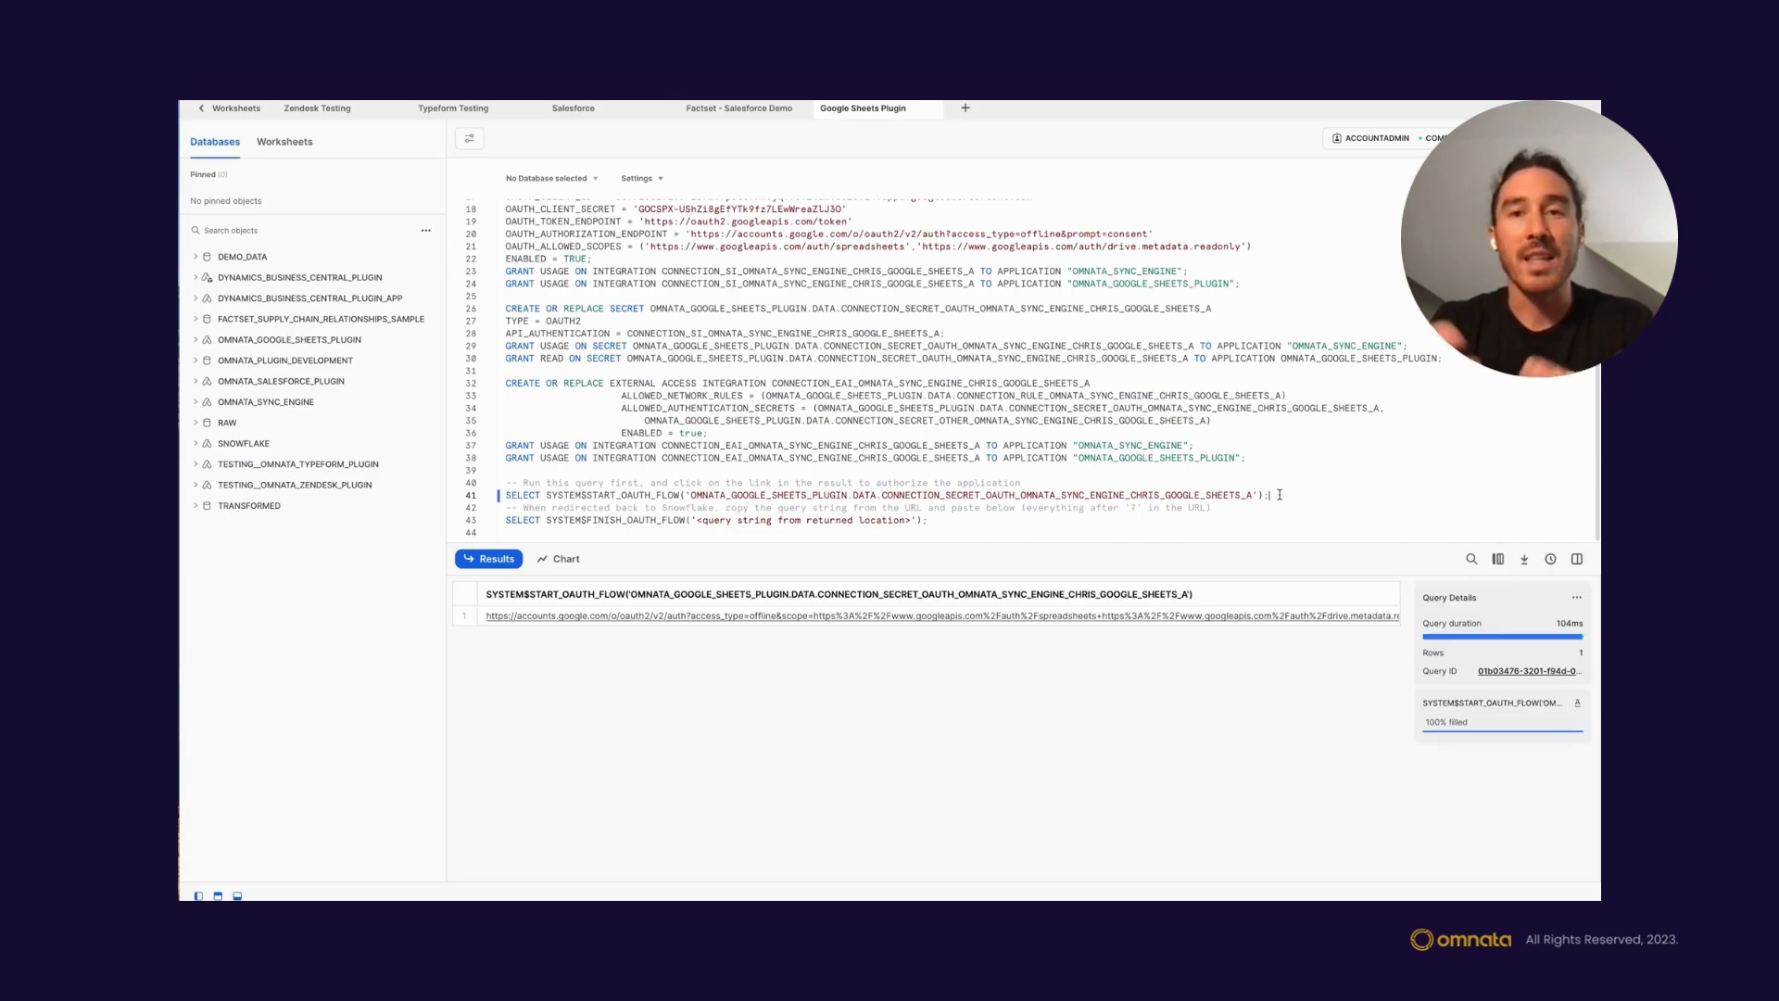
- Open the authorization link from the query result and allow Omnata Push (internal) to access the Google account
left_click(814, 619)
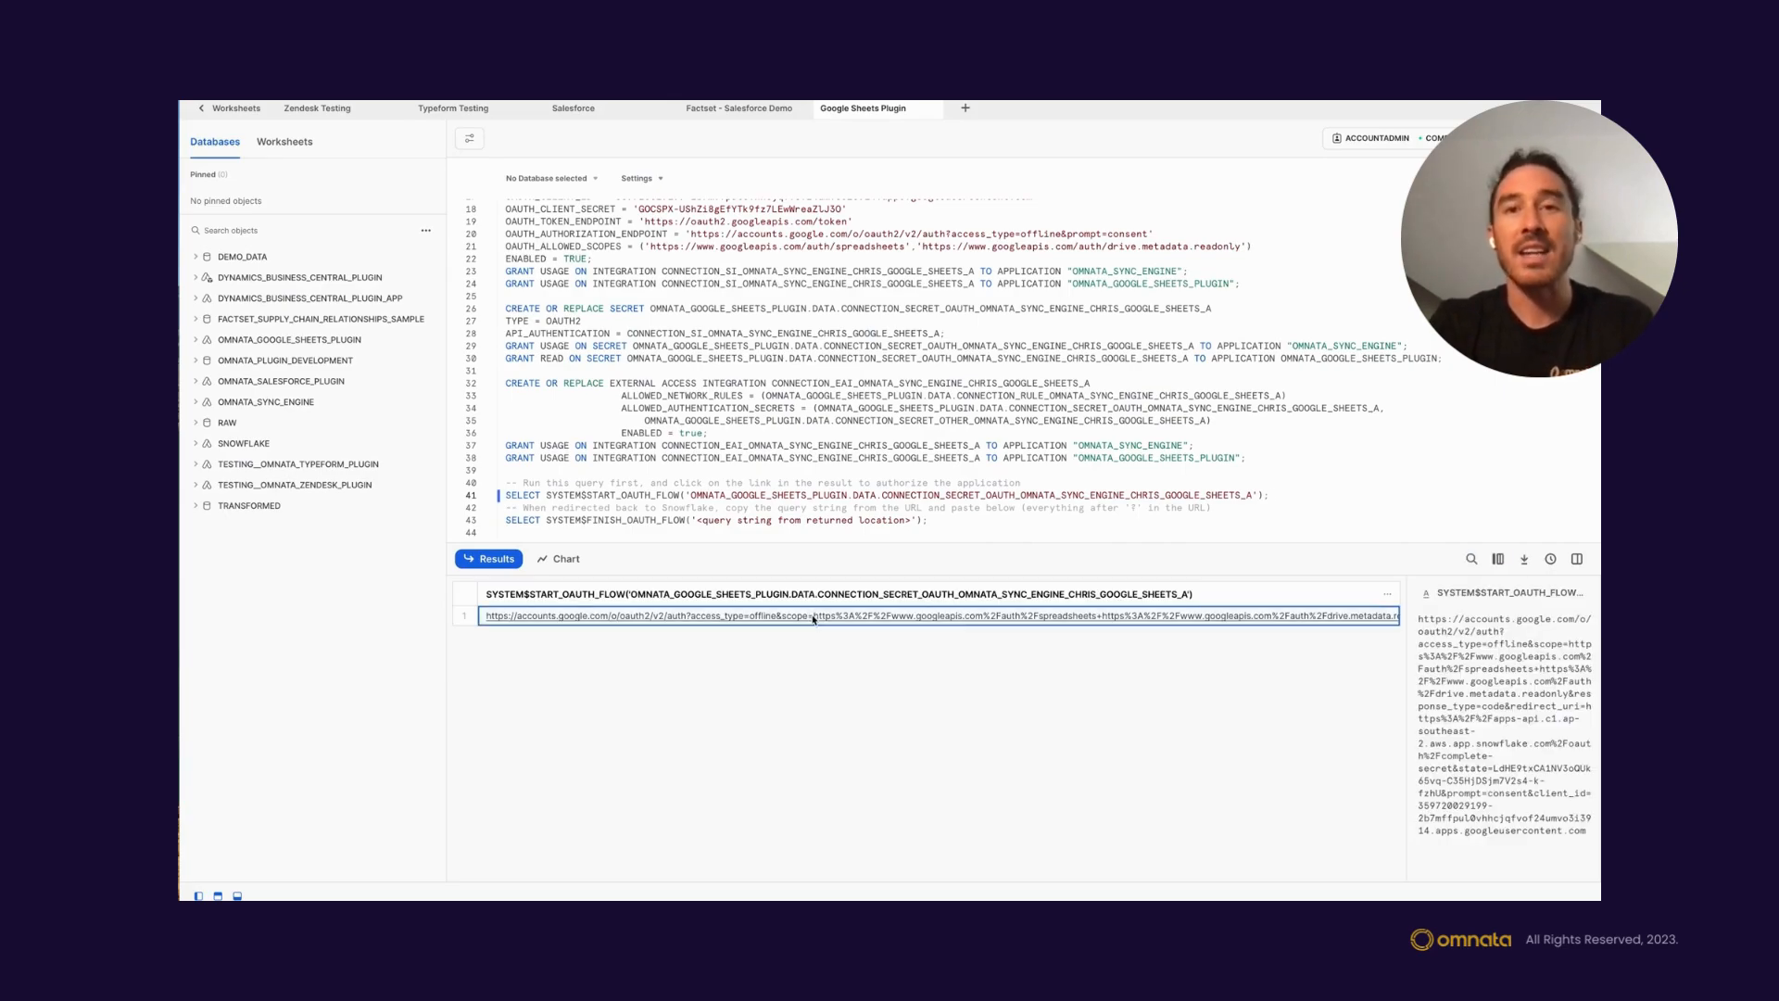
right_click(814, 619)
left_click(853, 627)
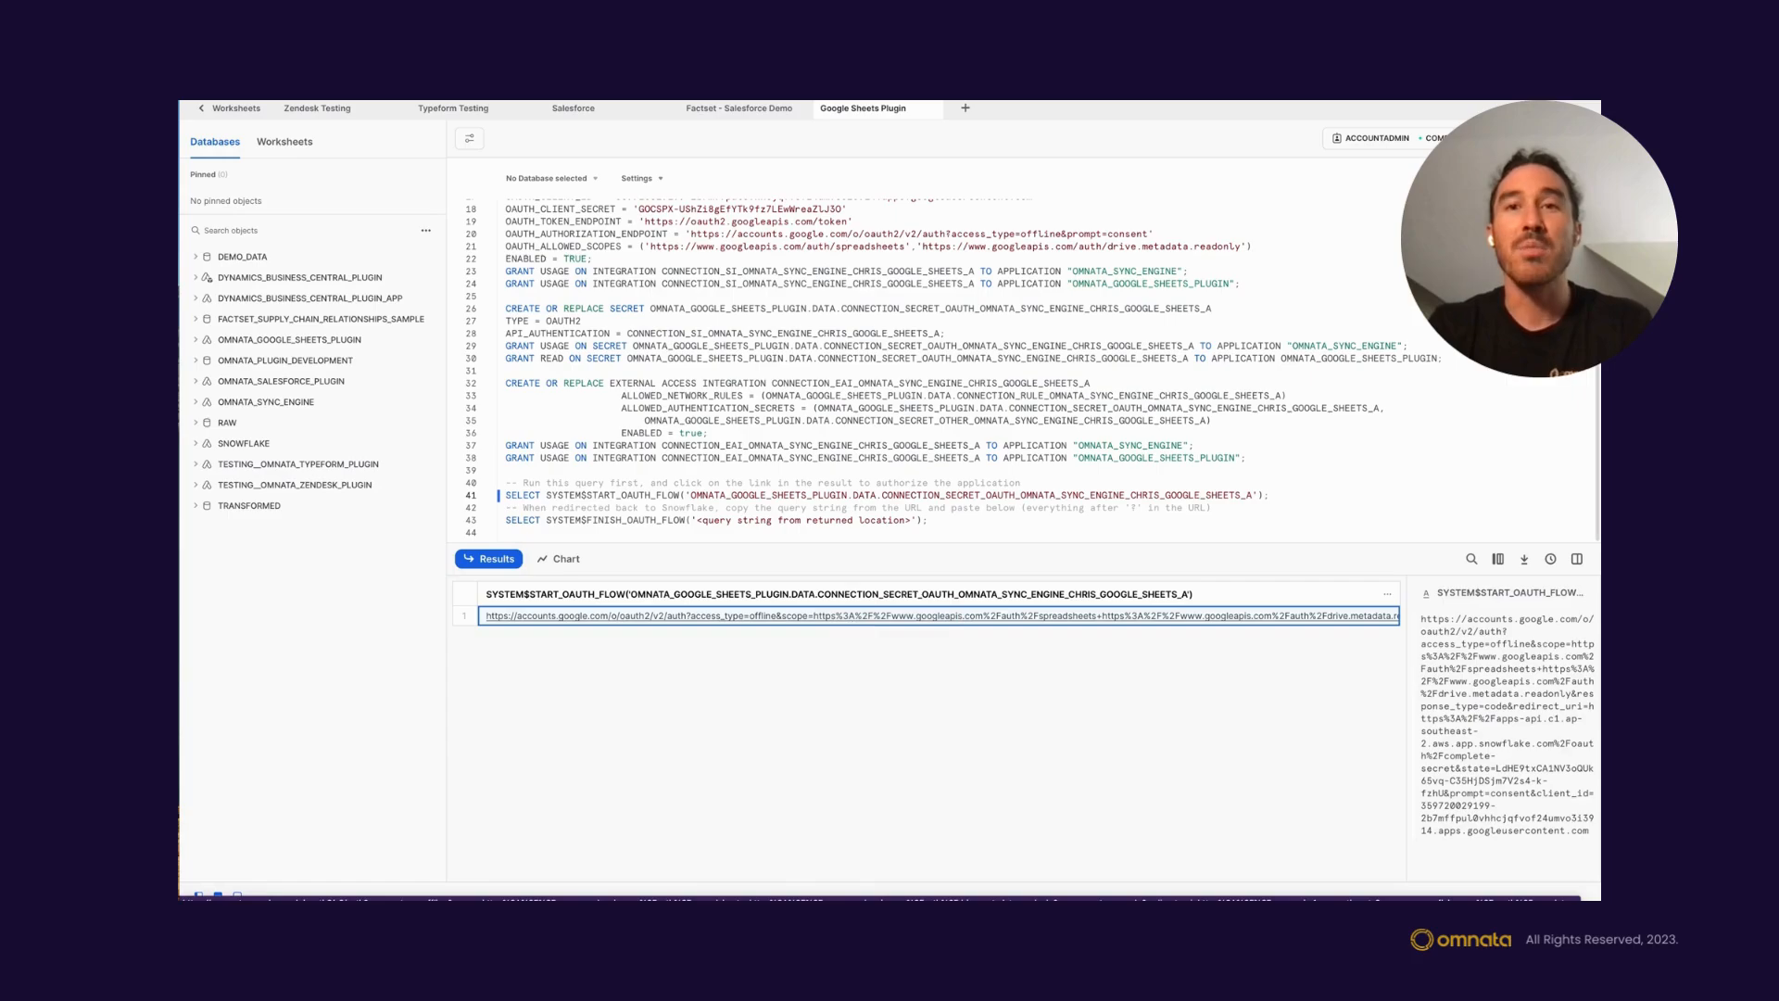
key("ctrl+Tab")
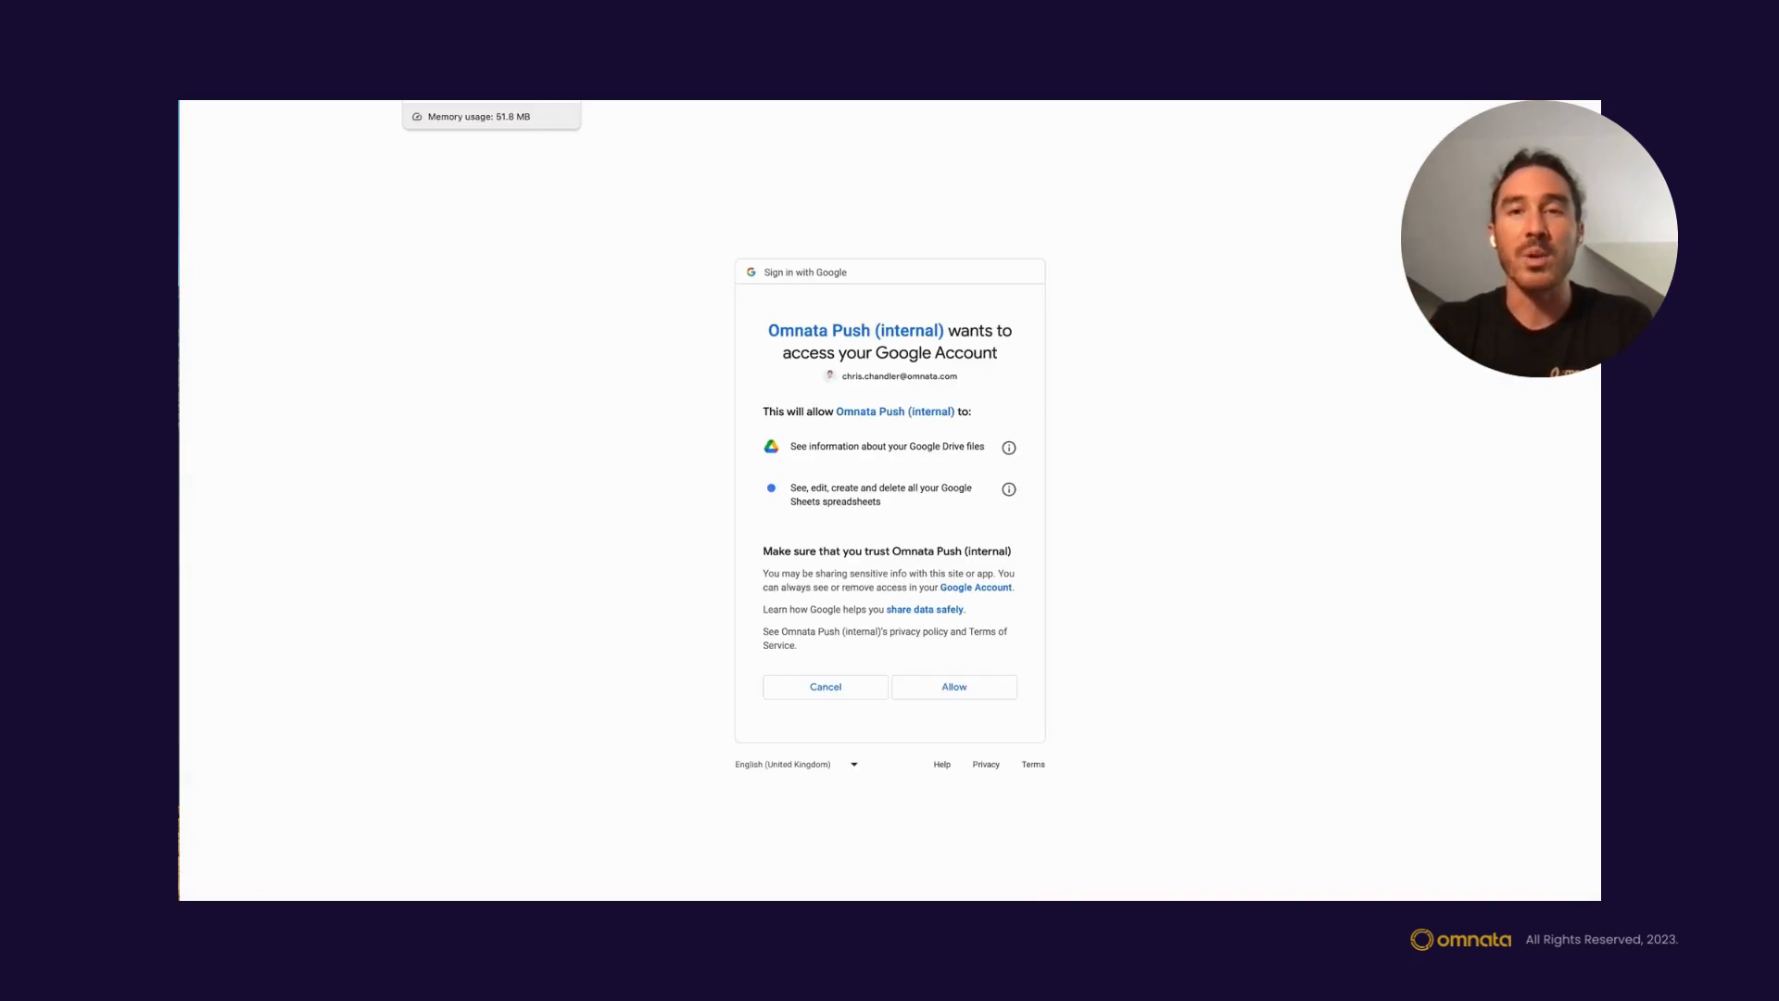
left_click(935, 692)
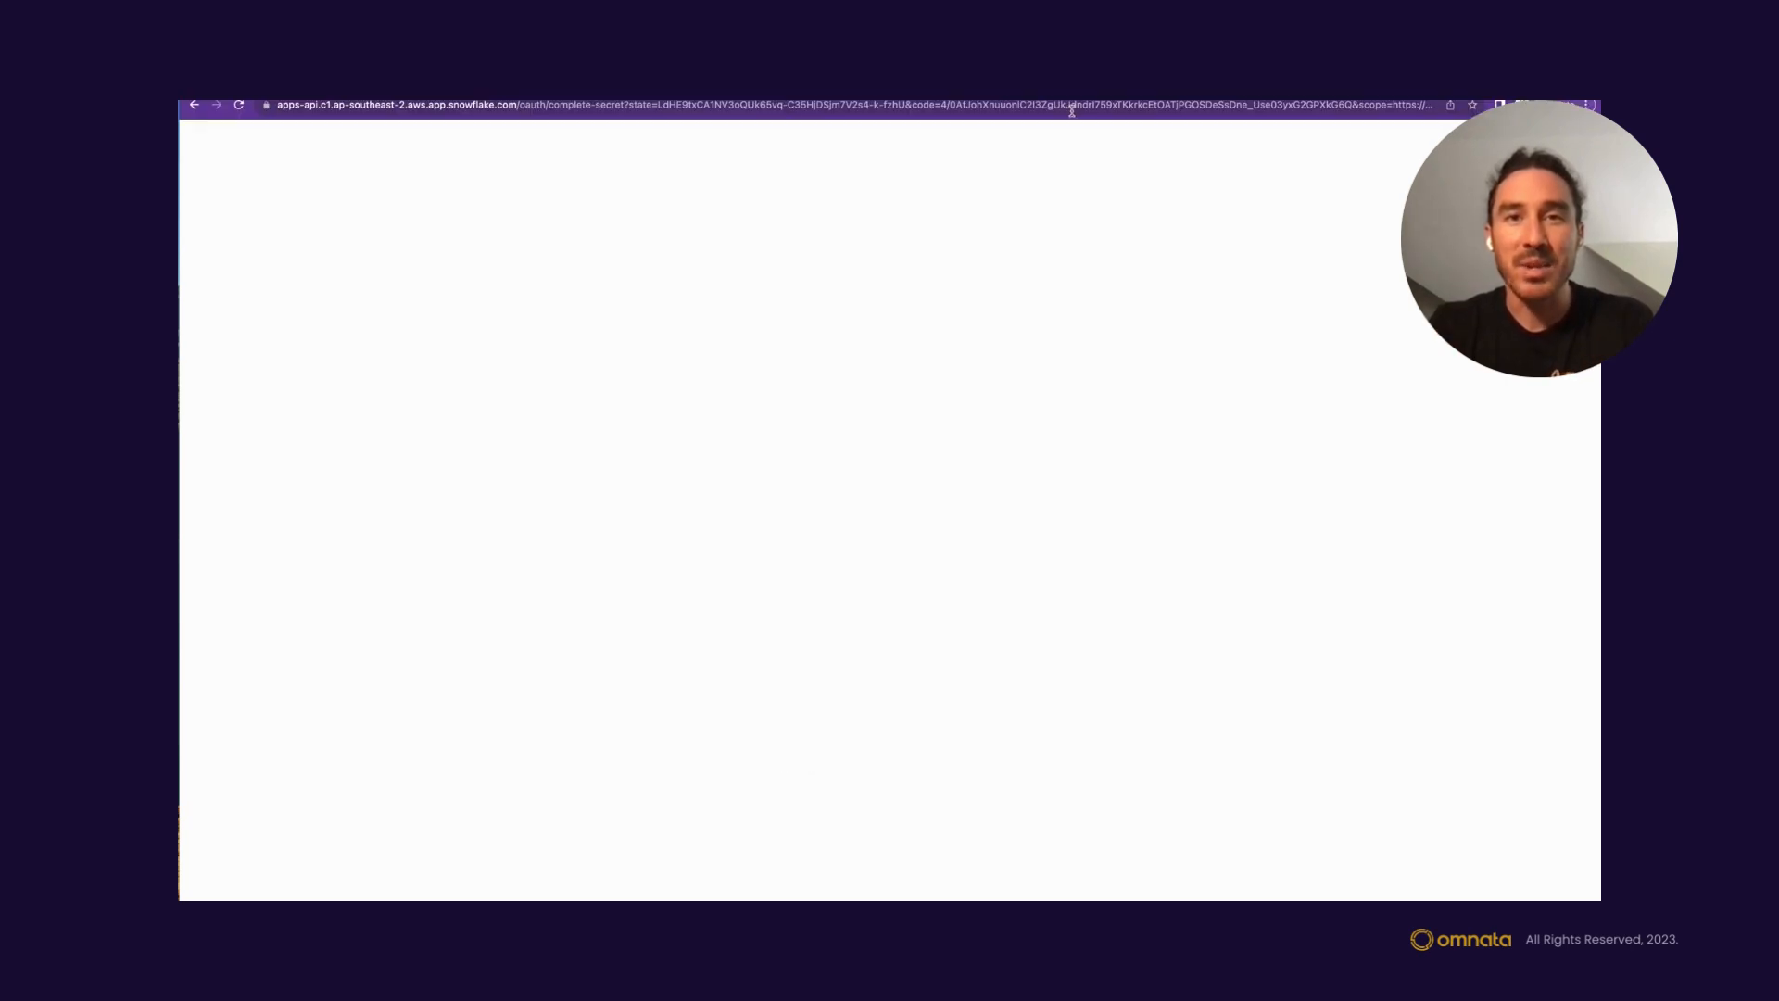
- Copy the full redirect URL with its authorization code and paste it as a comment line above the SYSTEM$FINISH_OAUTH_FLOW query in the worksheet
left_click(1071, 109)
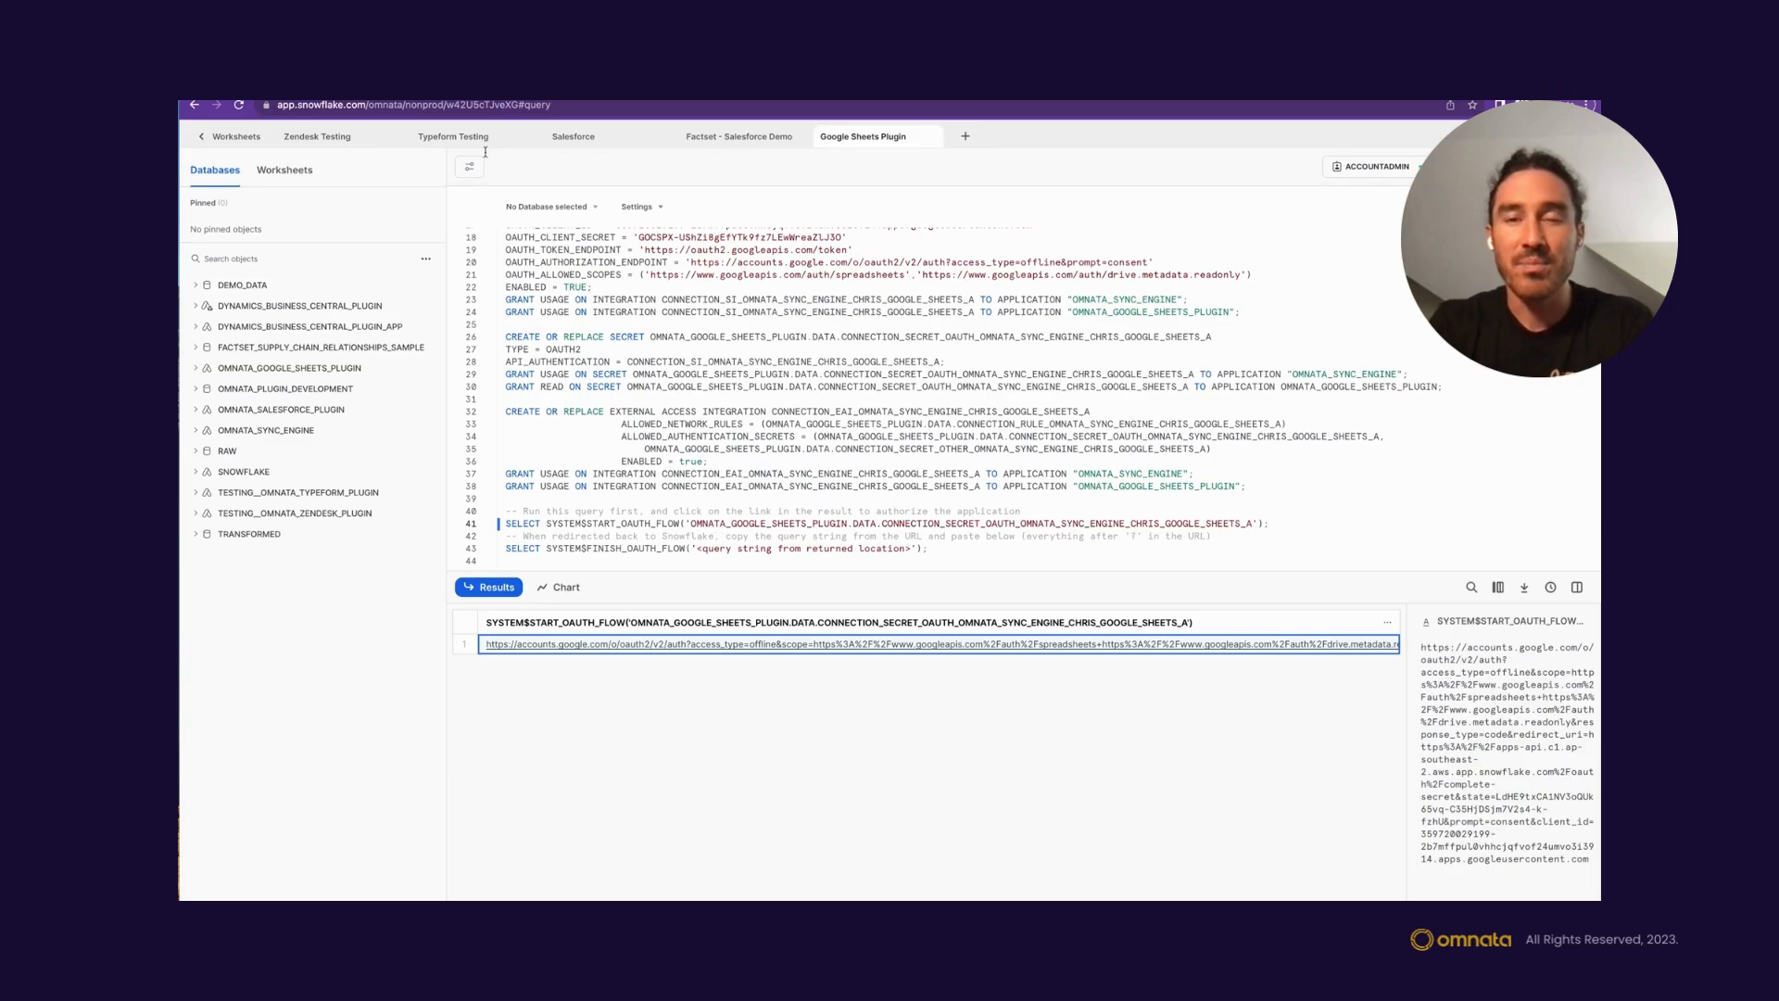
left_click(1296, 546)
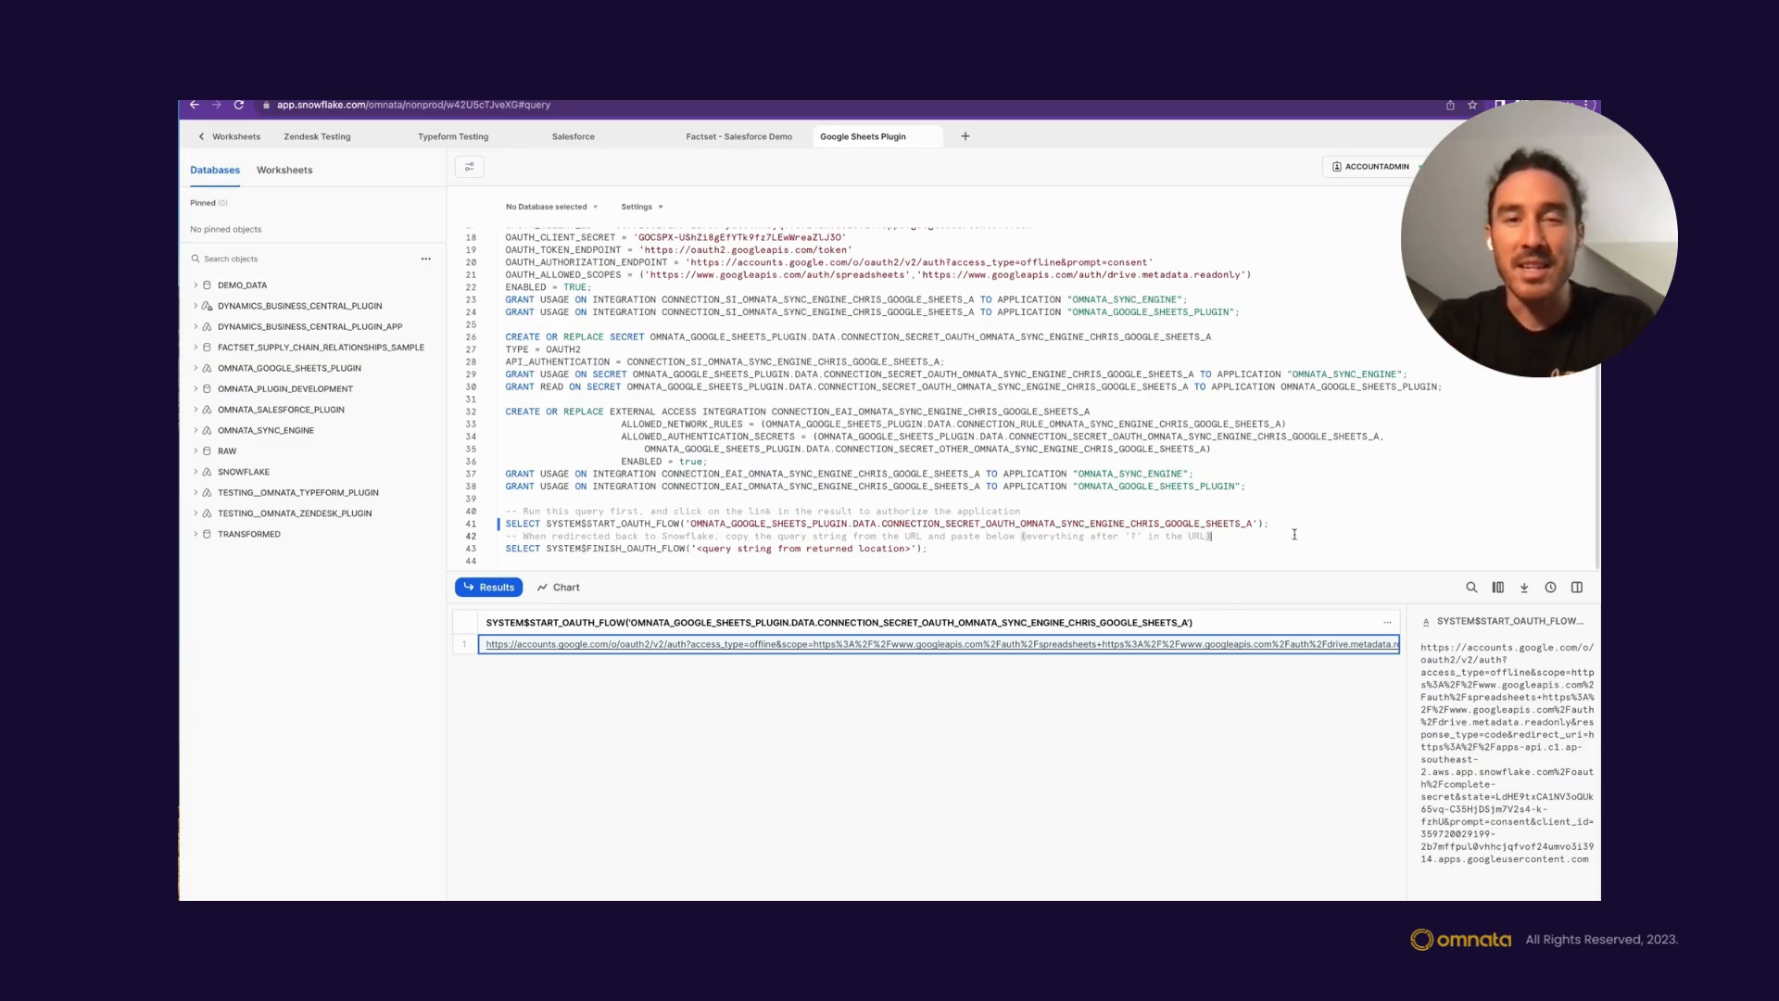
key("Return")
key("ctrl+v")
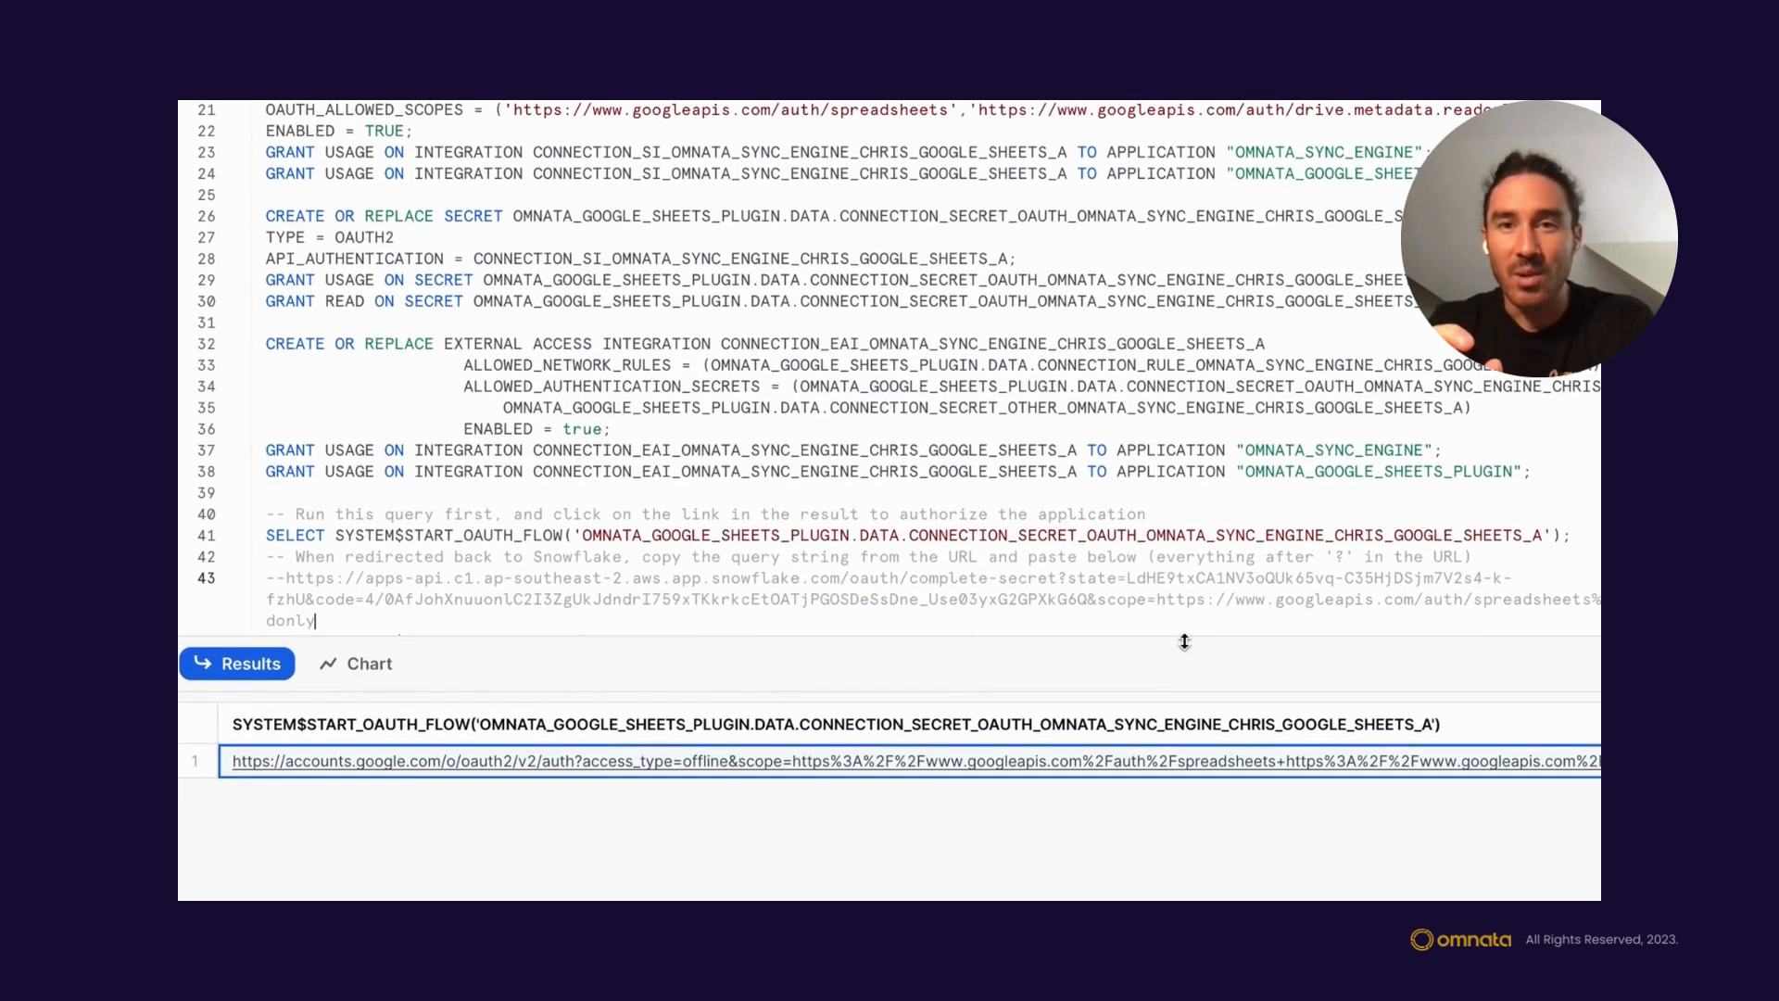
- Replace the SYSTEM$FINISH_OAUTH_FLOW placeholder with the redirect URL's query string, including the authorization code, and run that query
scroll(1173, 560, "down", 1)
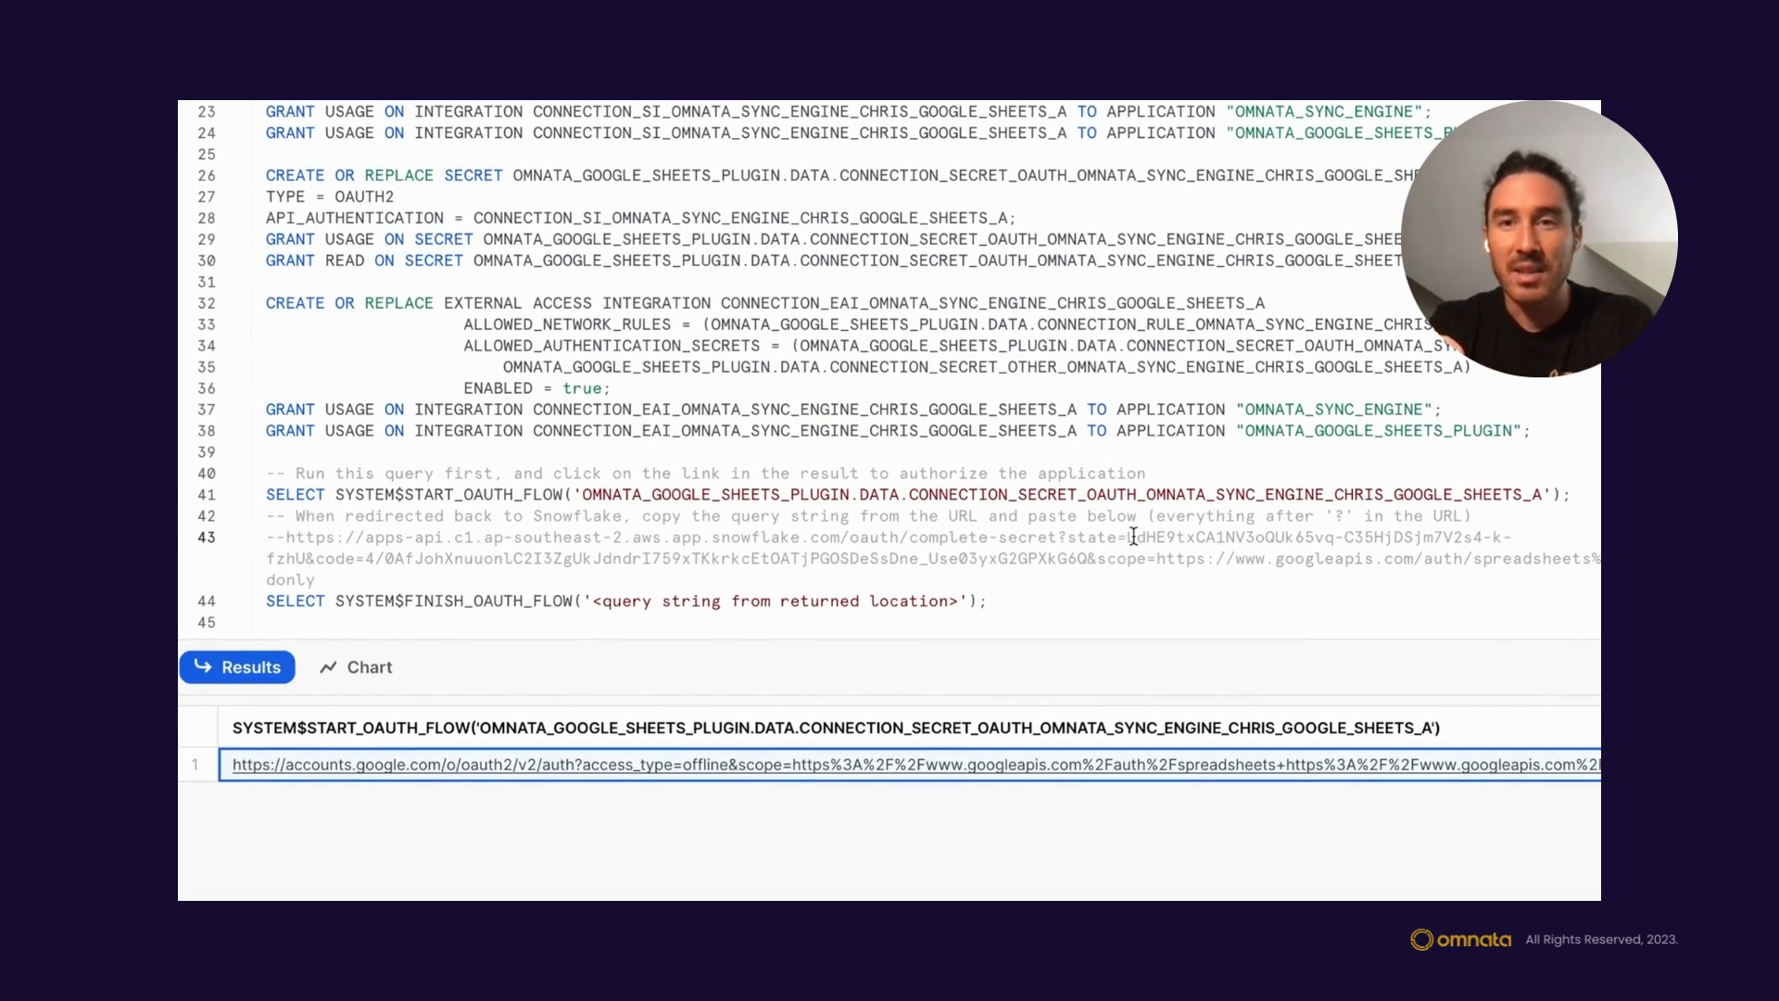
left_click(1070, 538, "shift")
key("ctrl+c")
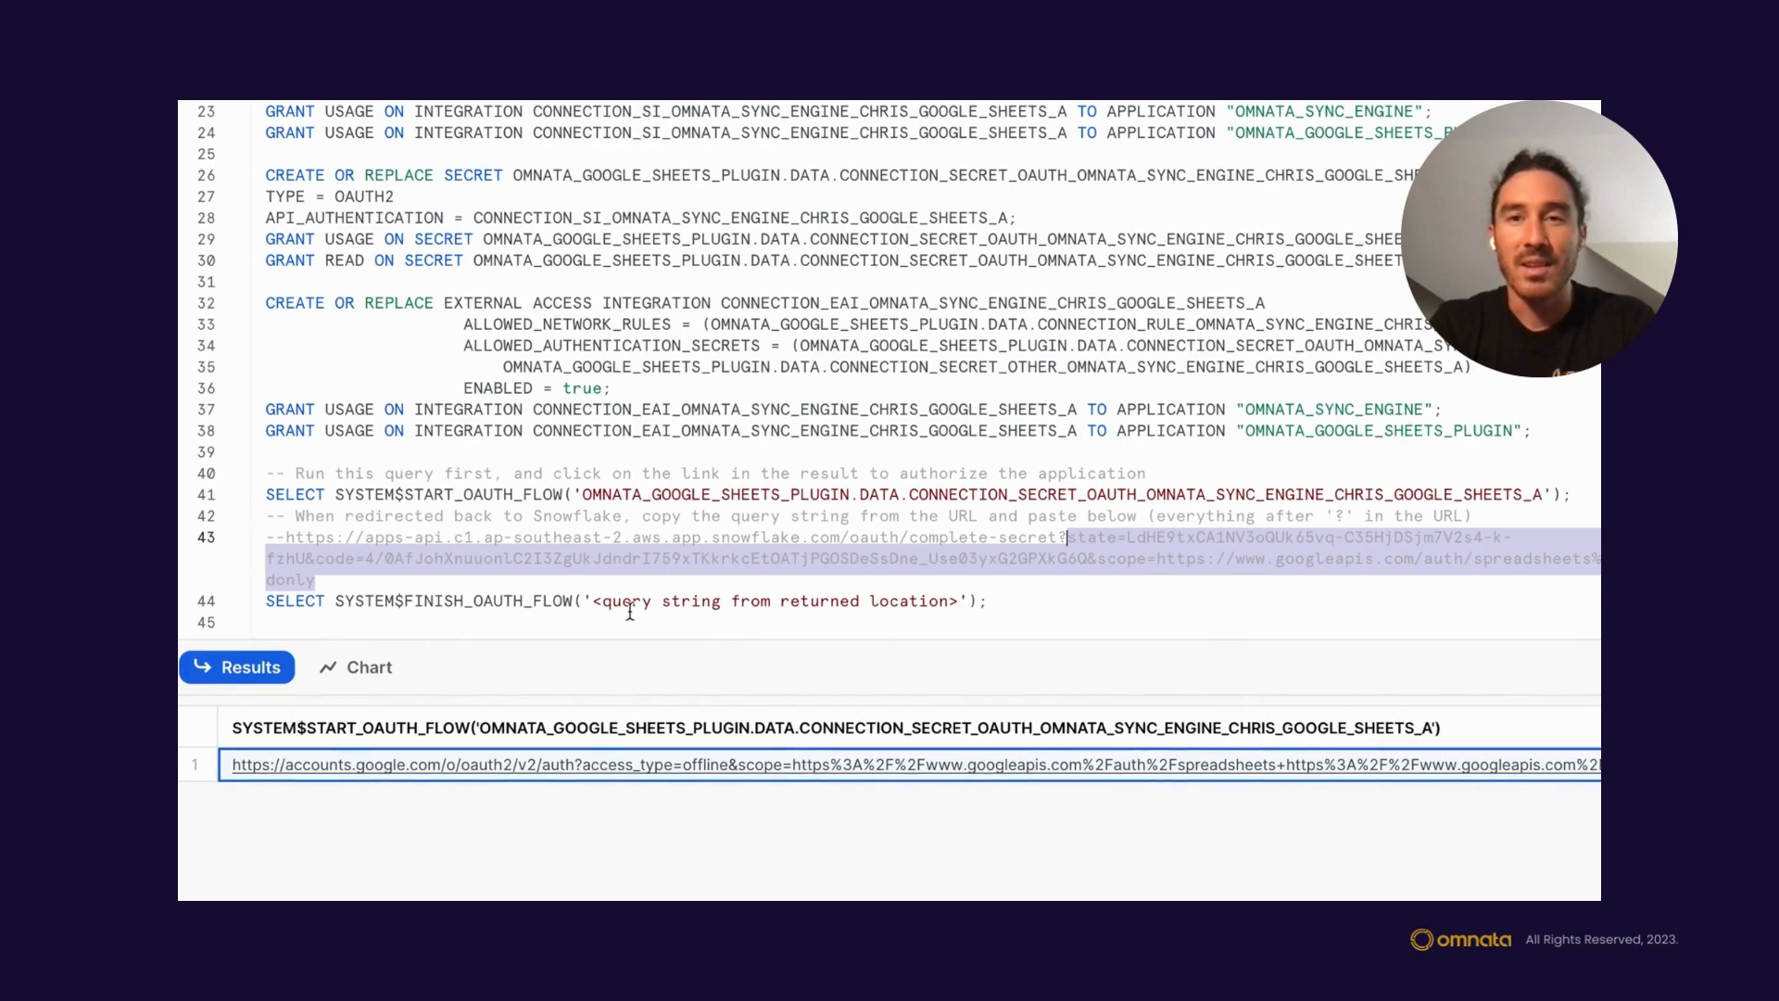
left_click_drag(593, 609, 956, 611)
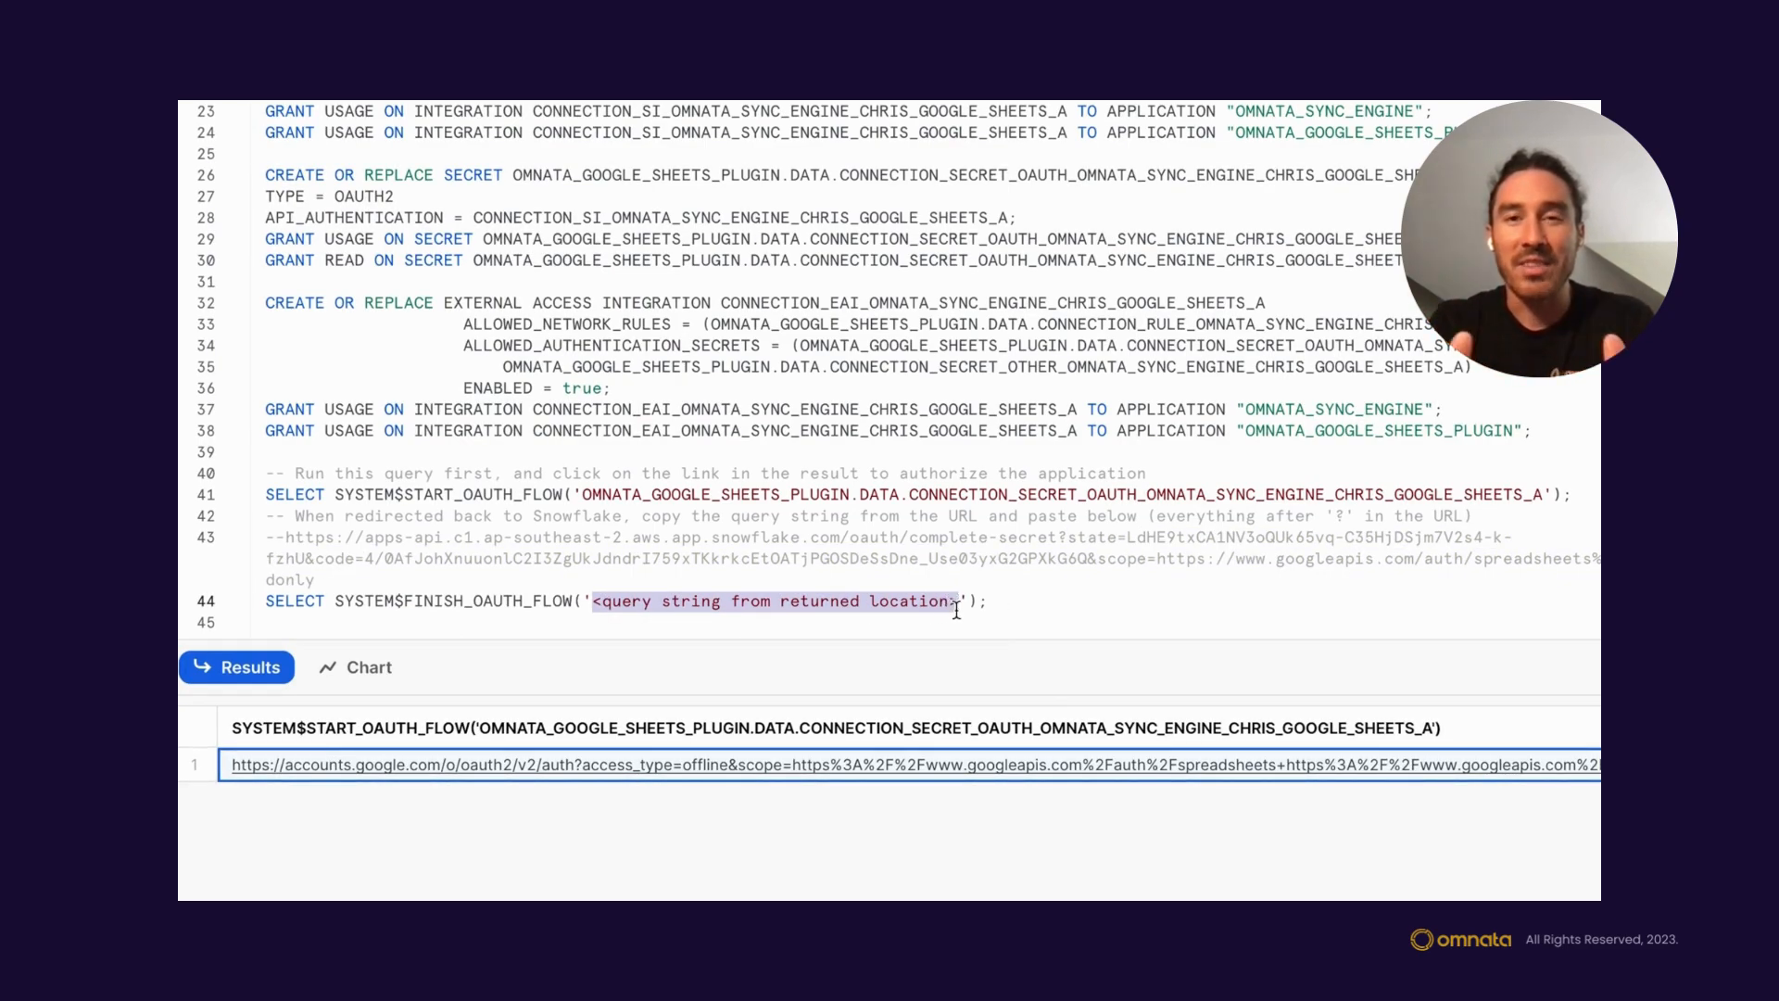
key("ctrl+v")
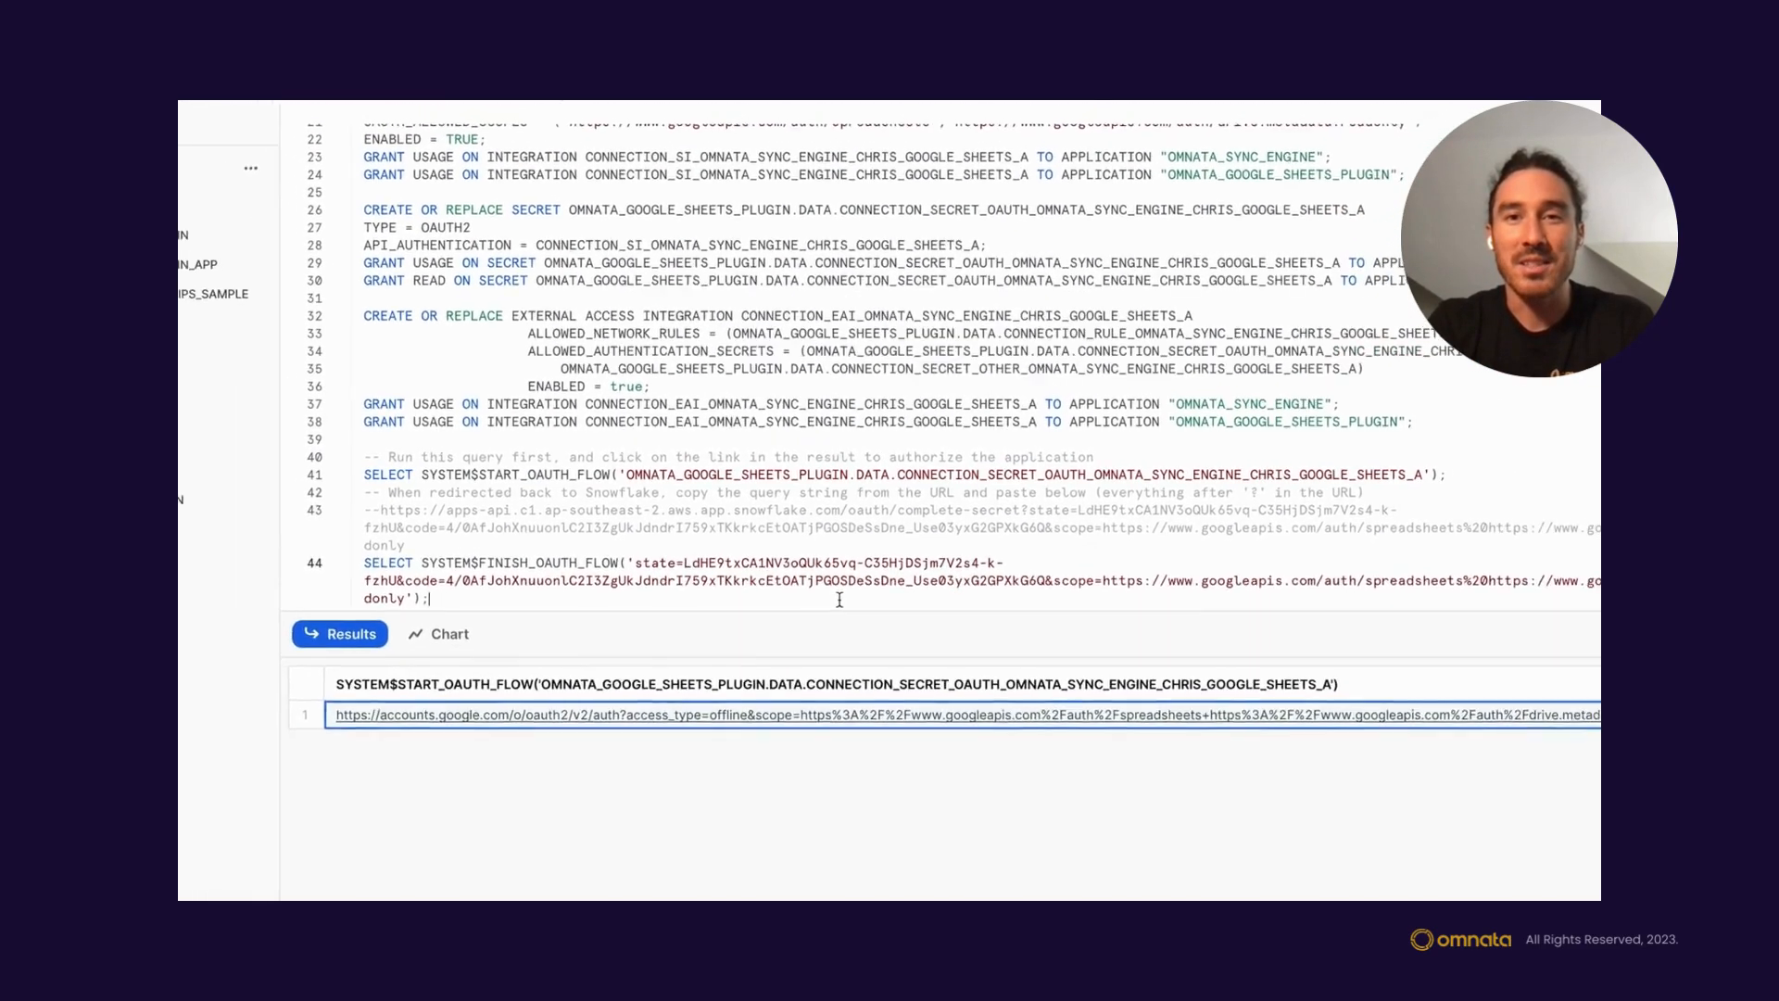
key("ctrl+Return")
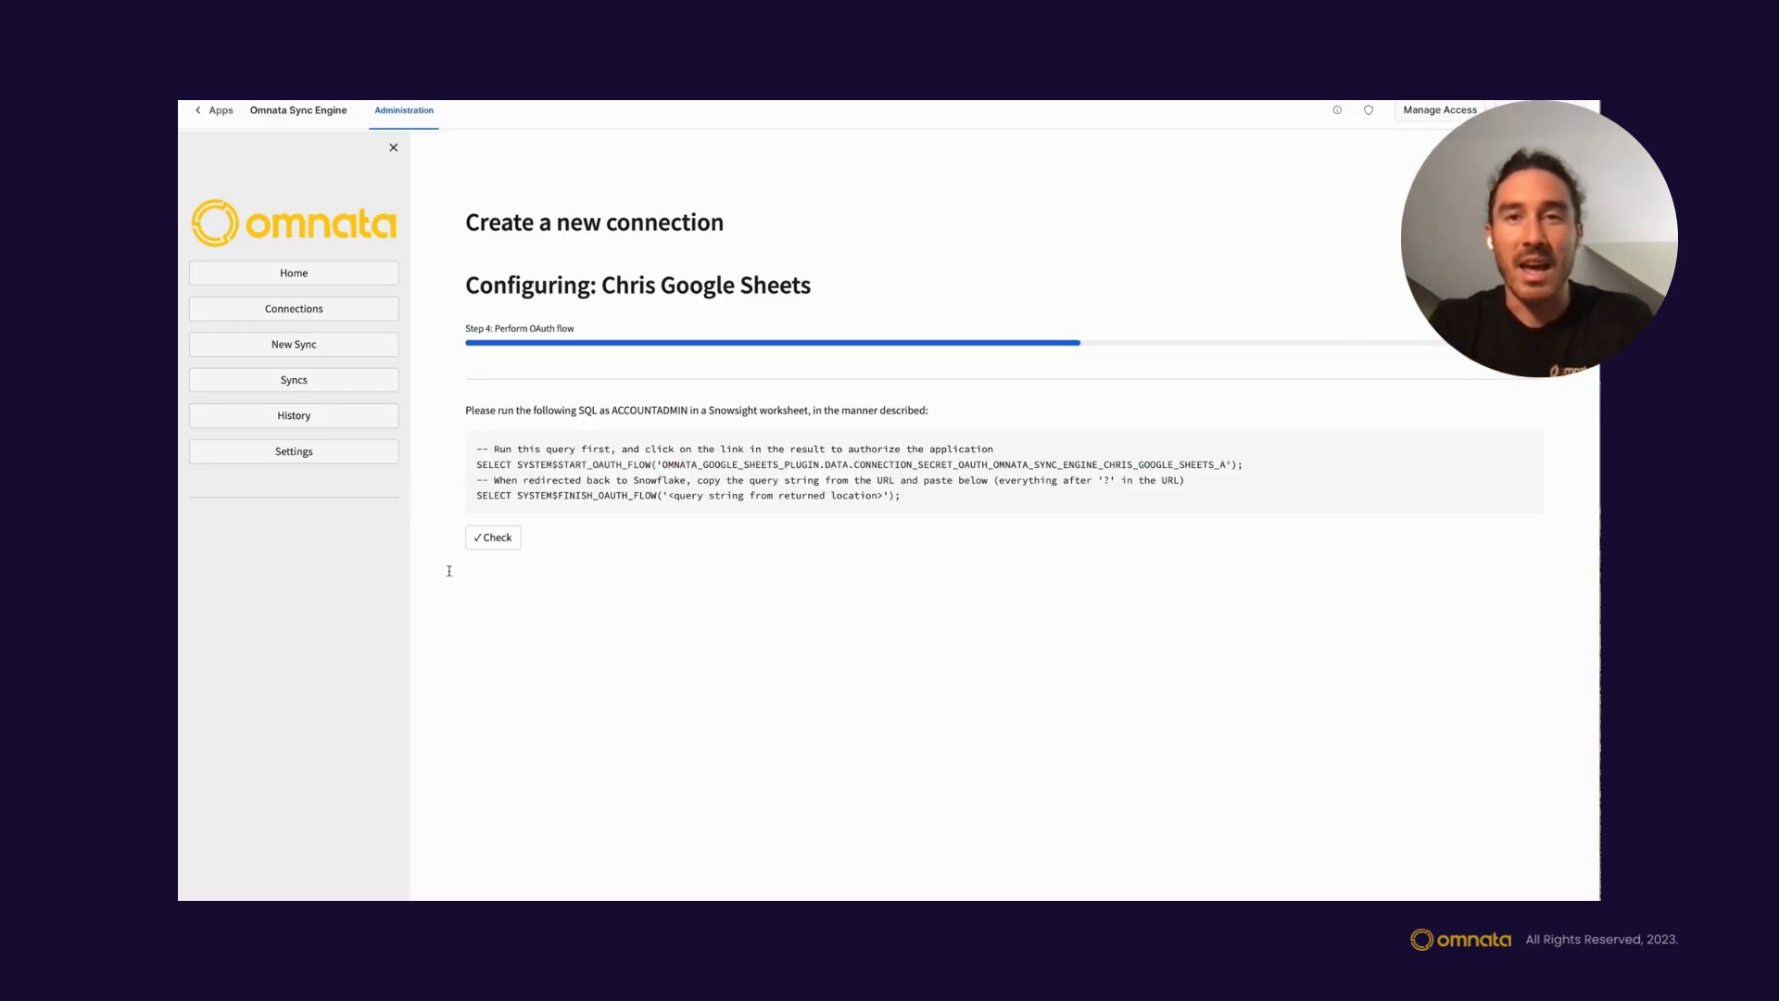
left_click(489, 545)
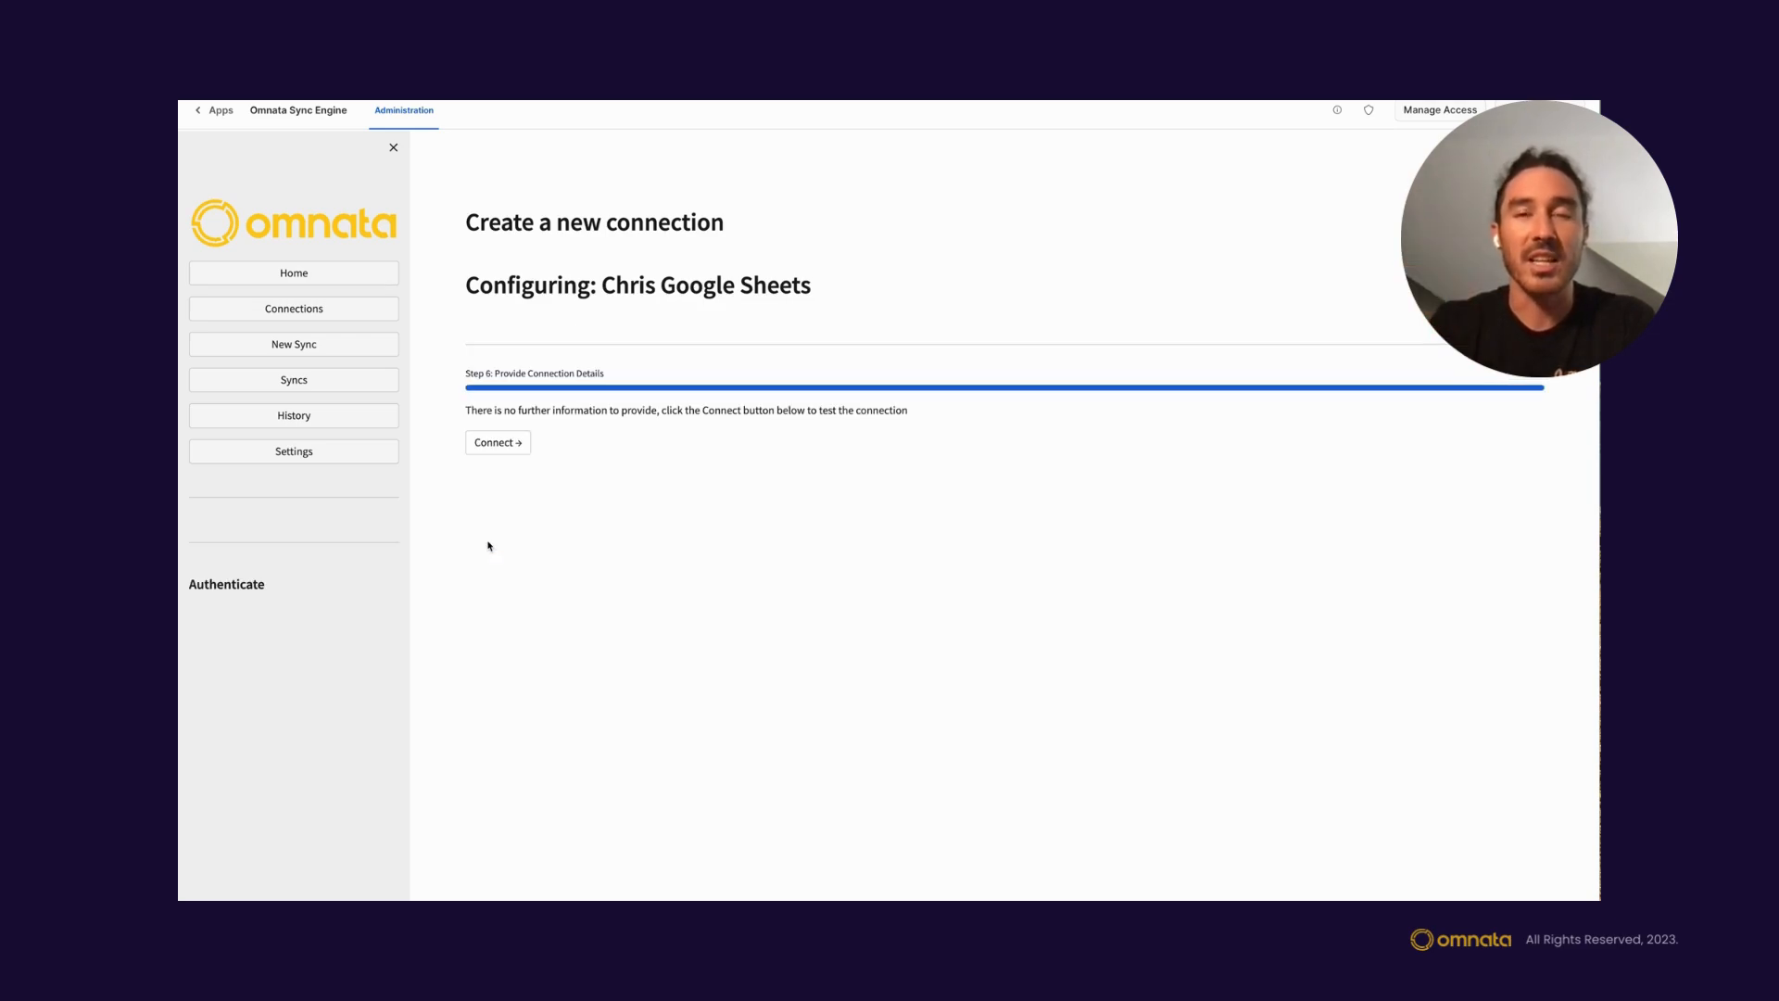
left_click(495, 444)
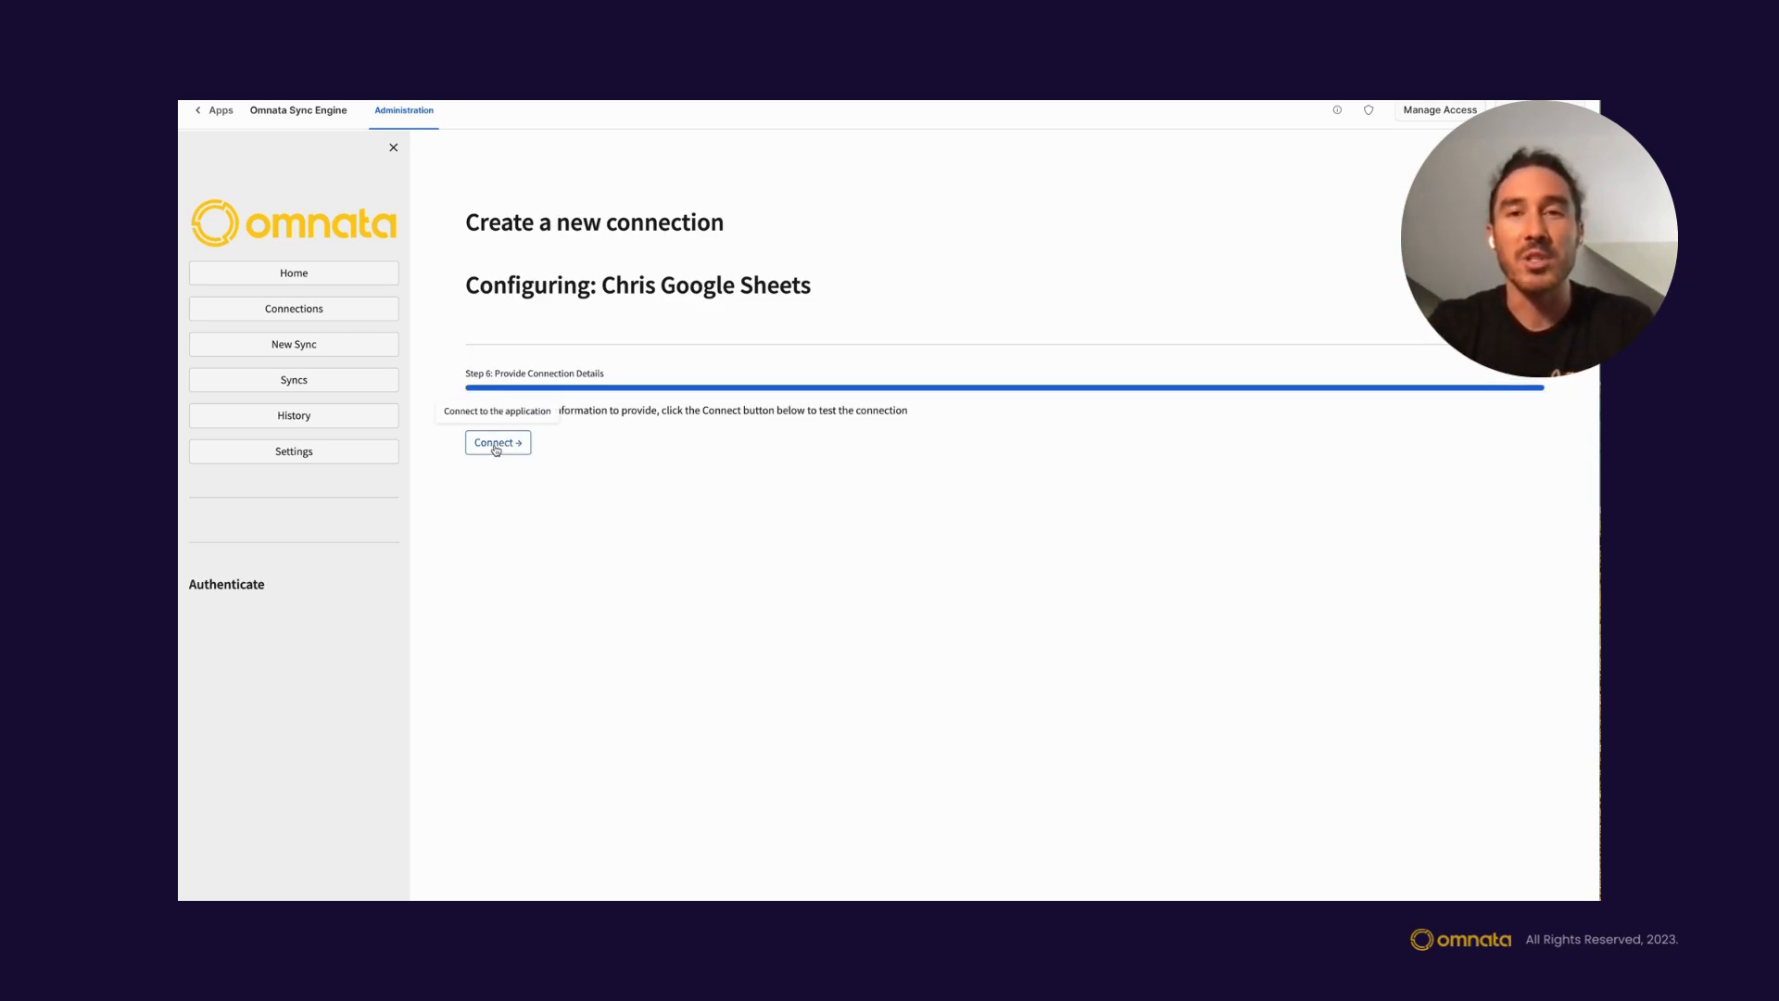
left_click(496, 449)
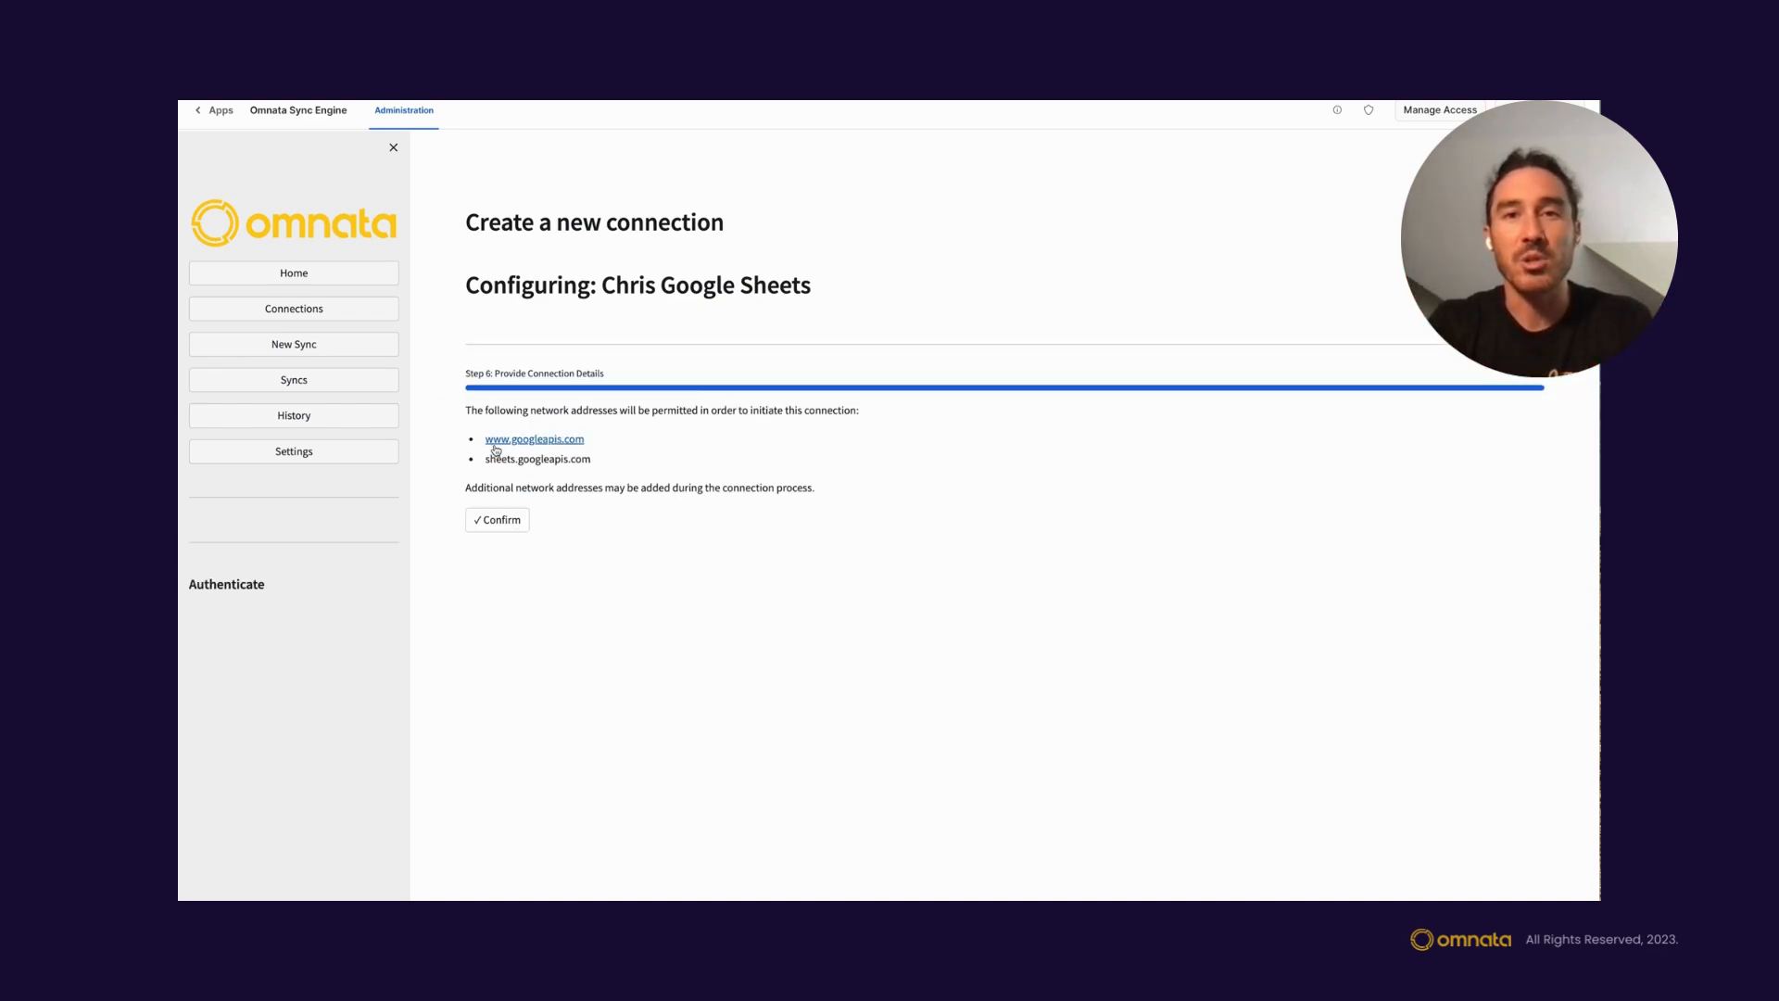
left_click(501, 521)
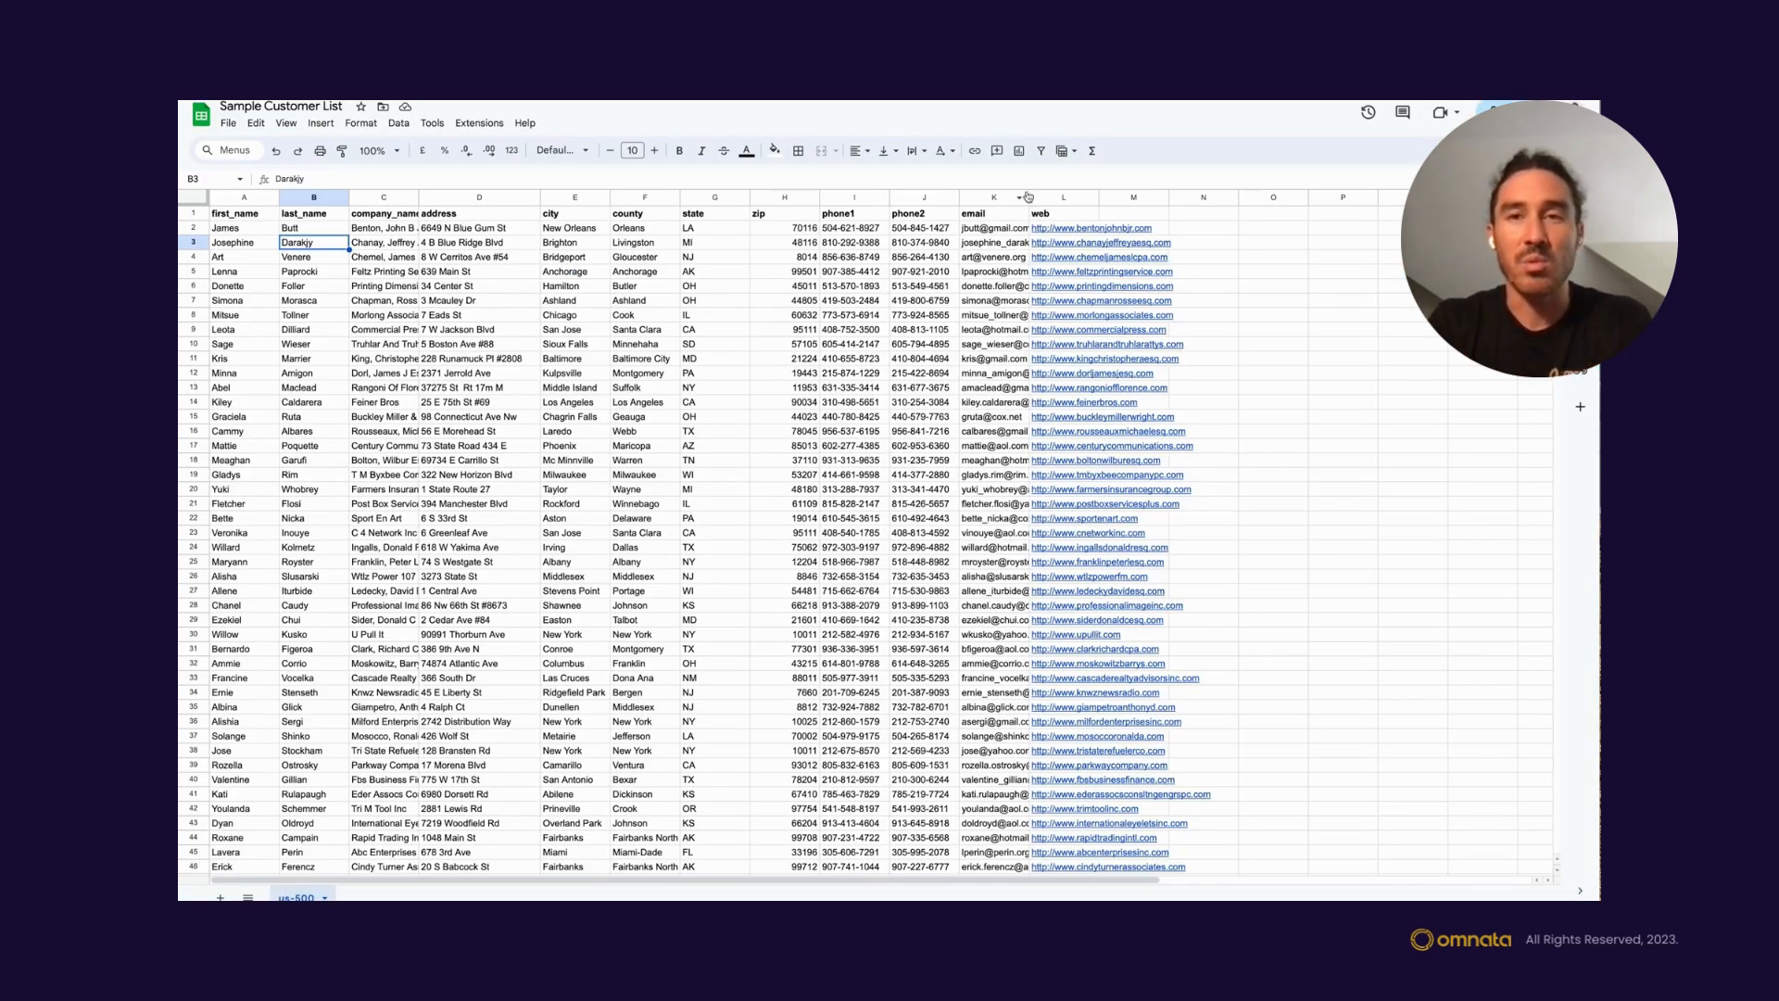
- Switch to the Sample Customer List spreadsheet in Google Sheets and widen the email column
left_click_drag(1028, 198, 1087, 196)
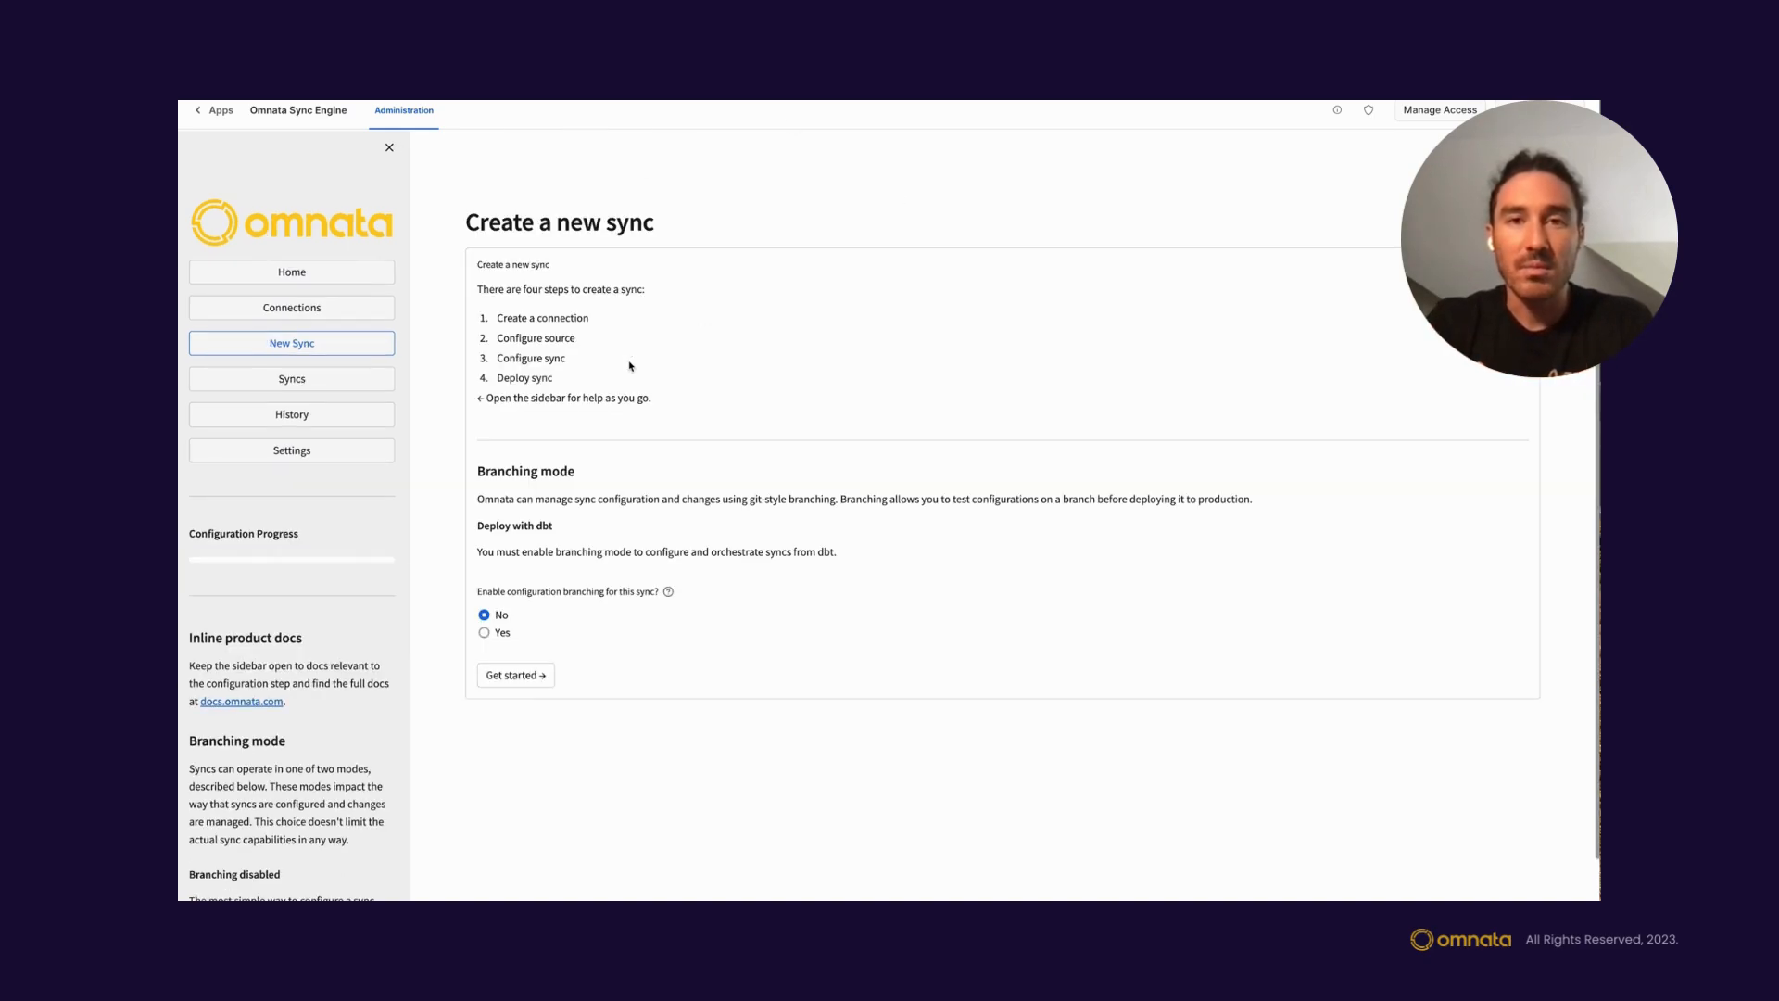
- In the Omnata Sync Engine, start a new sync without configuration branching, using the Google Sheets app and its newly created connection
left_click(498, 678)
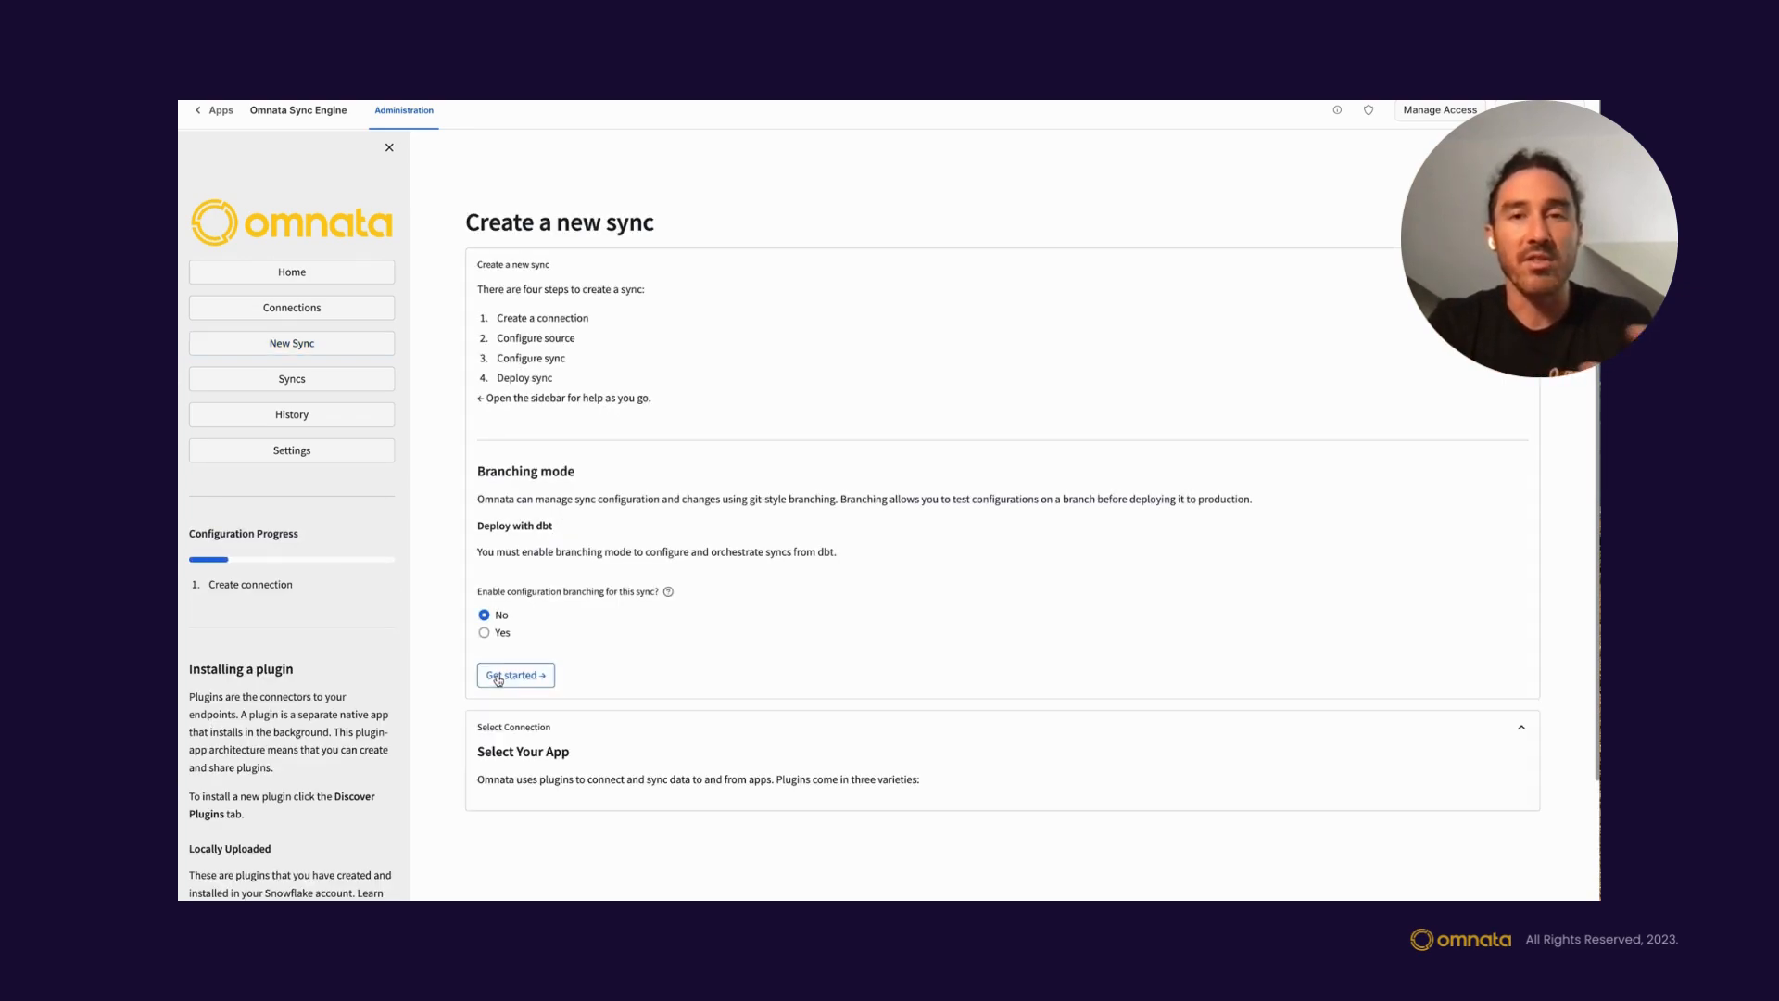
left_click(509, 639)
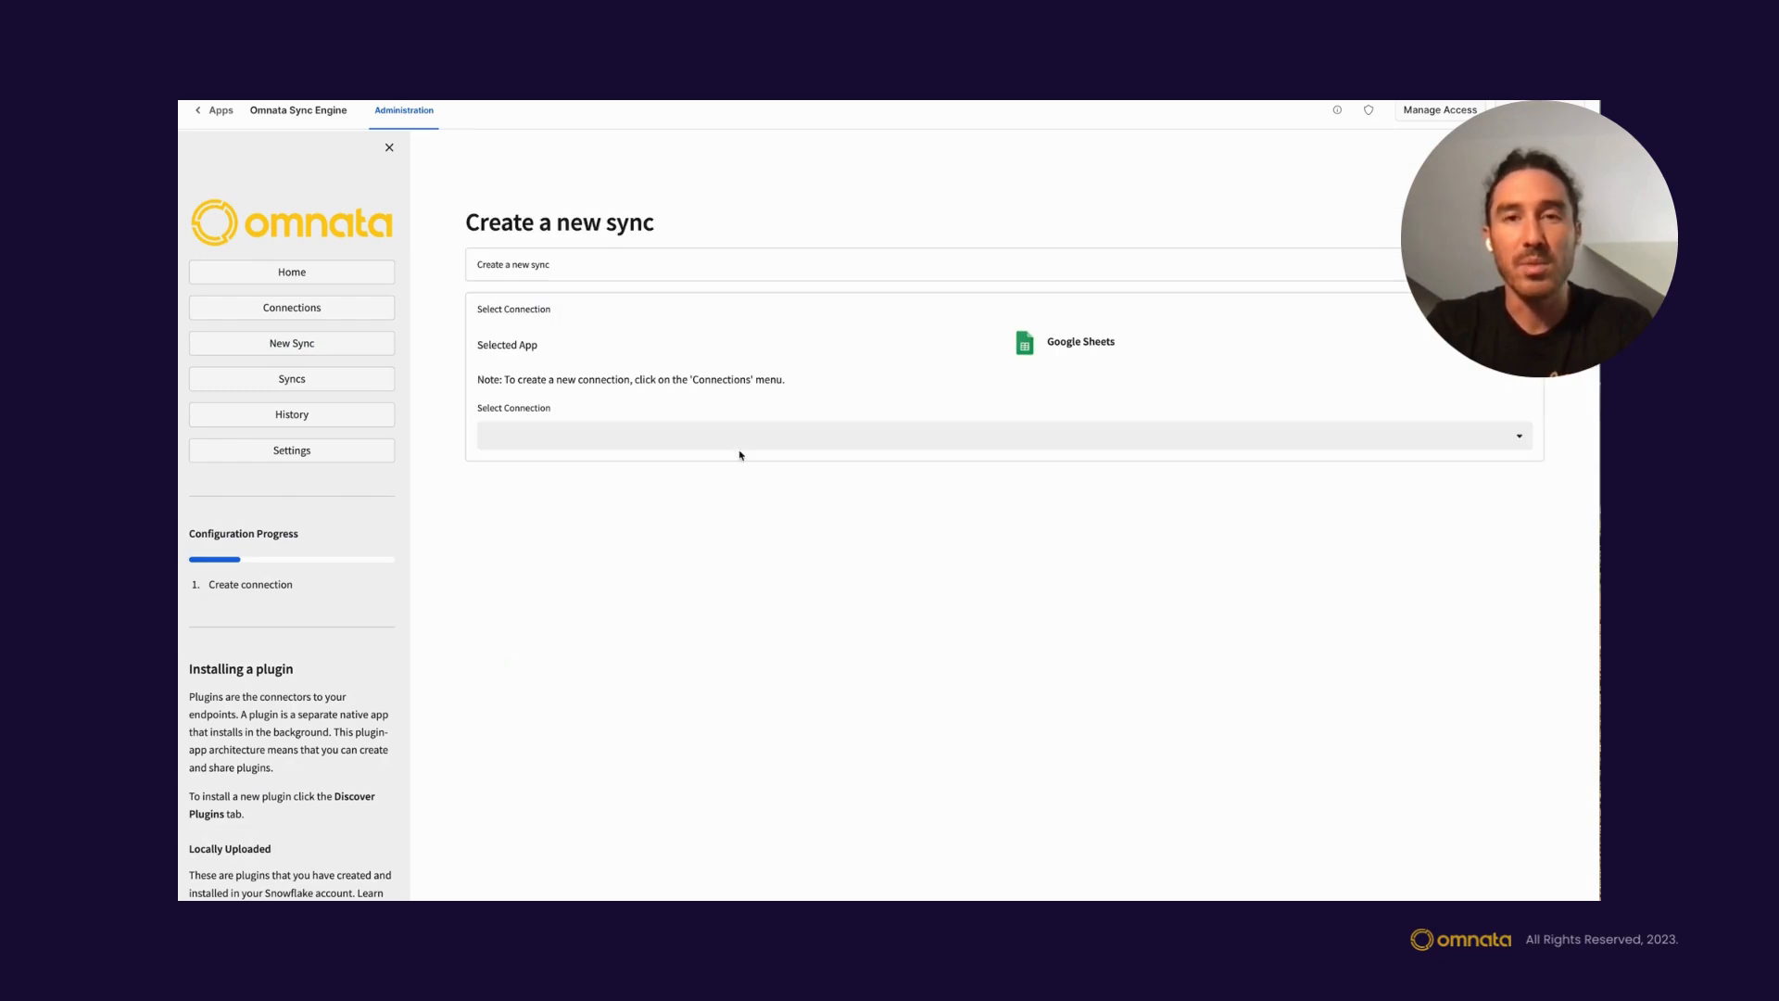
left_click(739, 439)
left_click(574, 498)
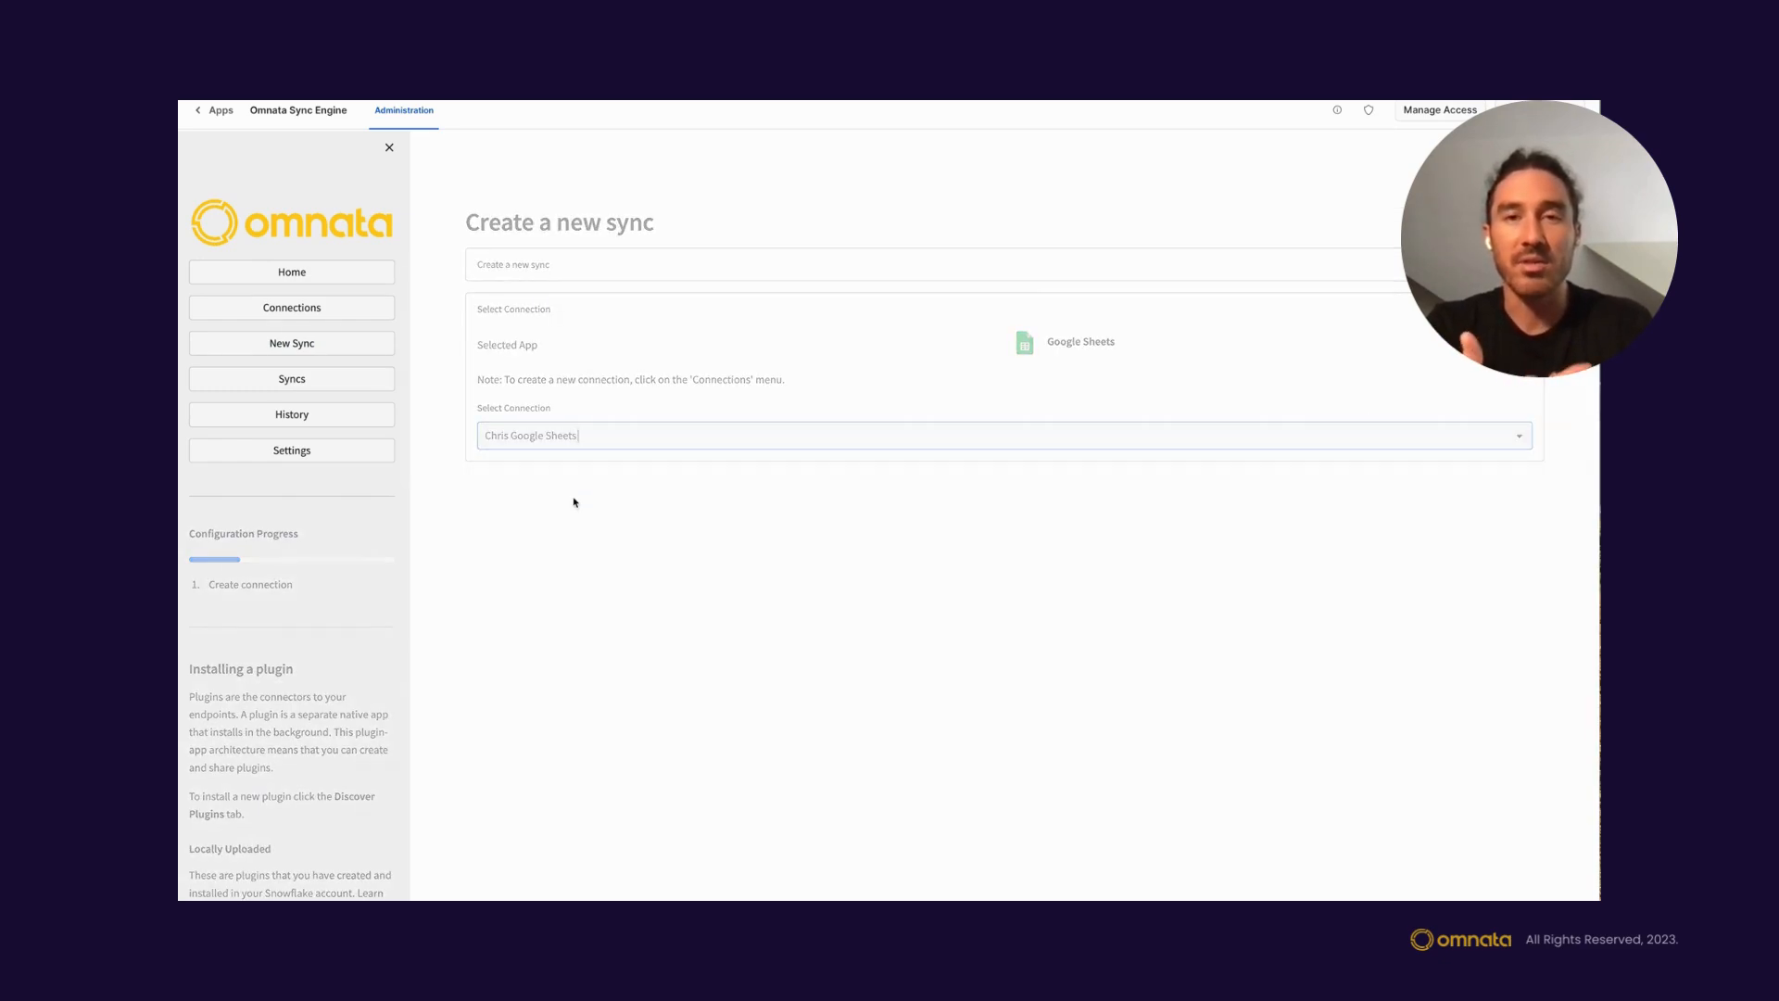
left_click(519, 486)
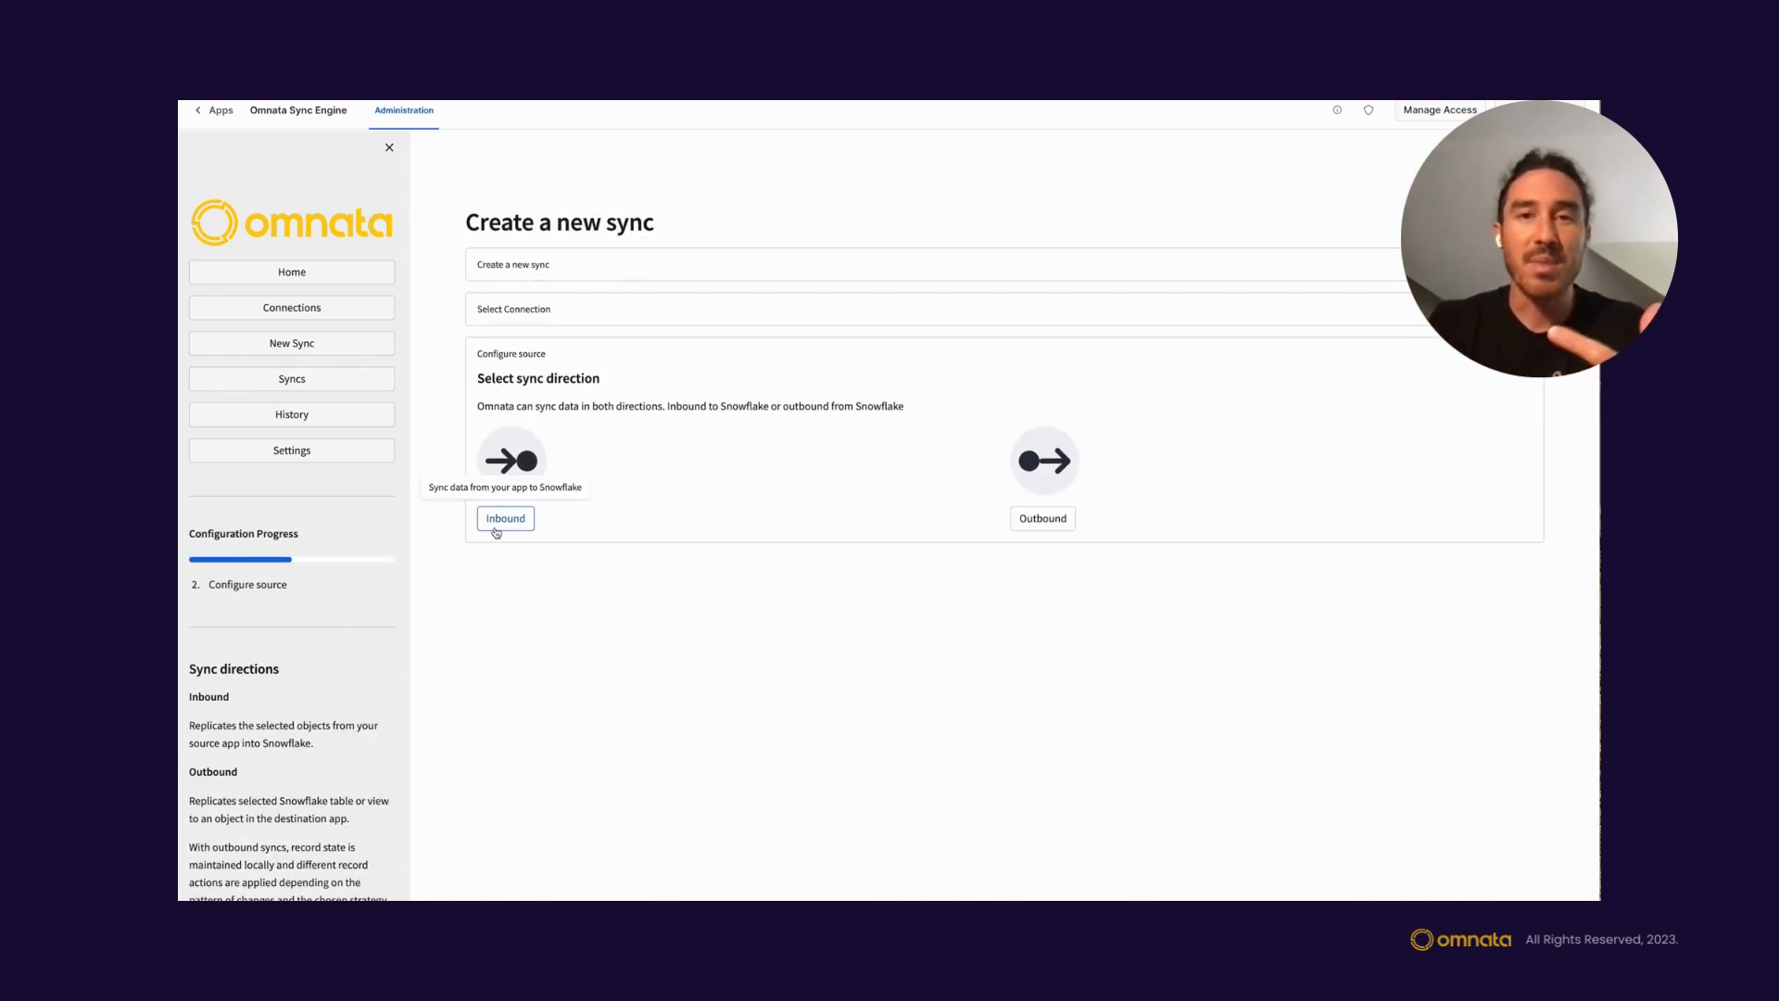
- Make the sync Inbound and select the us-500 object from the Sample Customer List spreadsheet
left_click(497, 532)
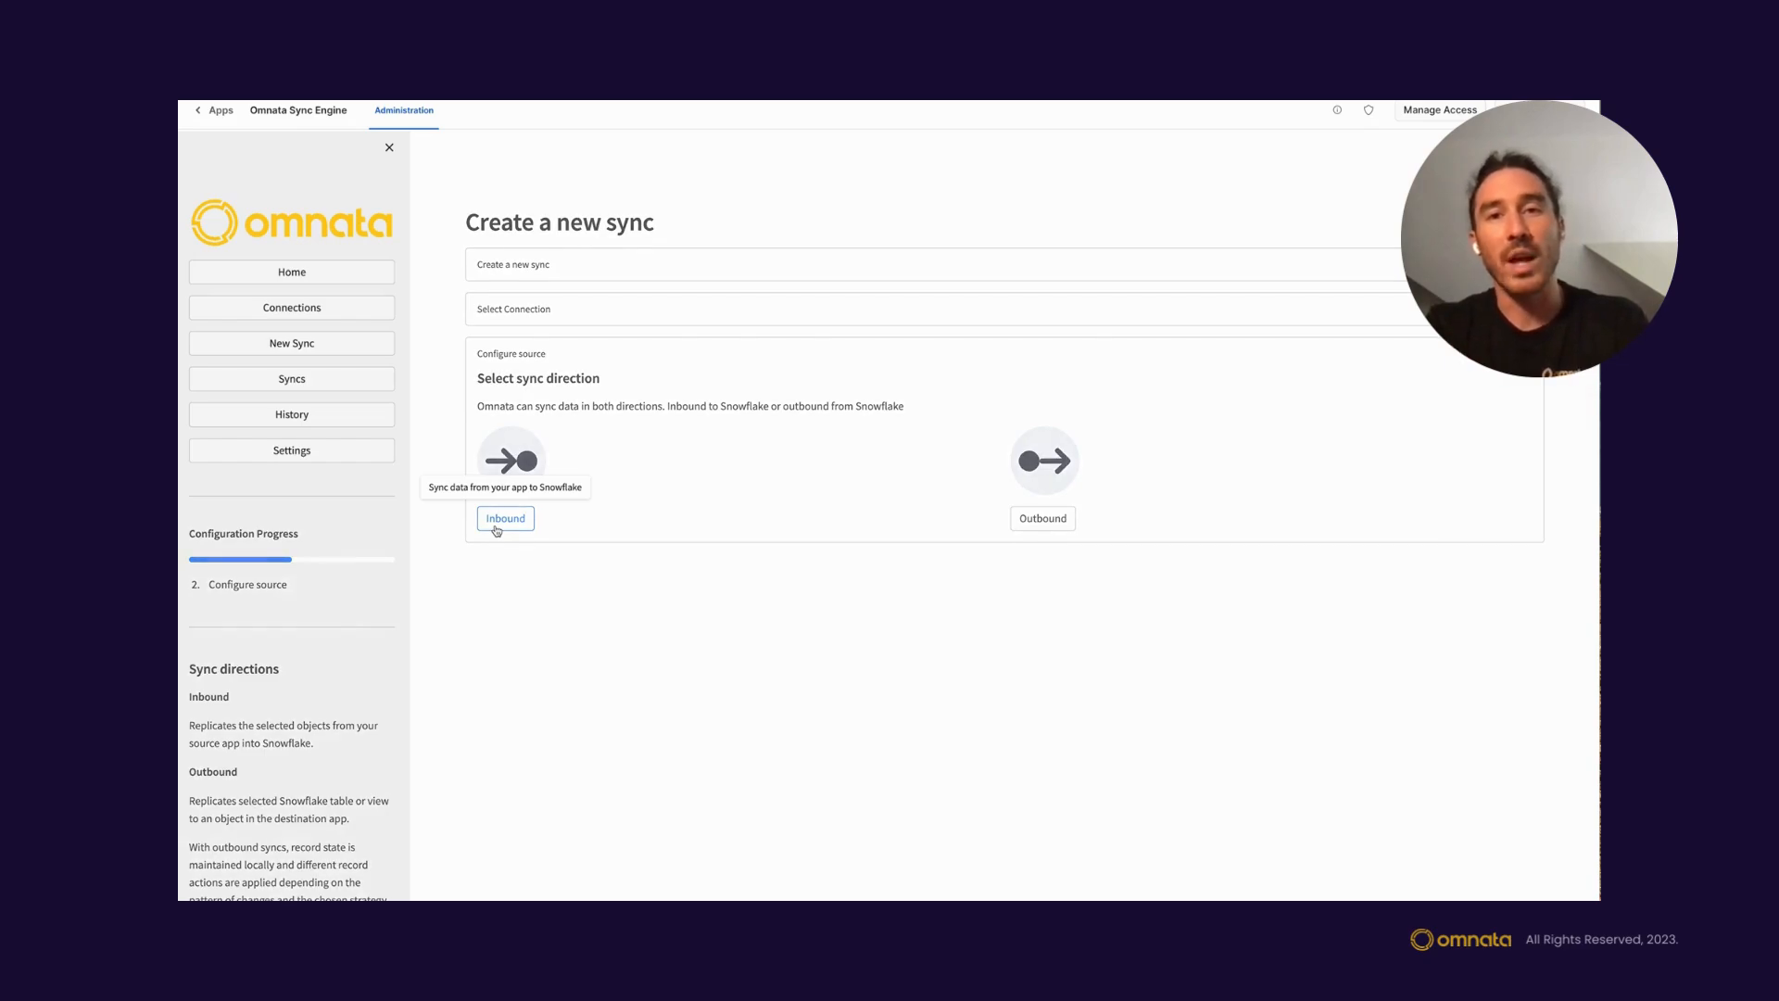
left_click(849, 688)
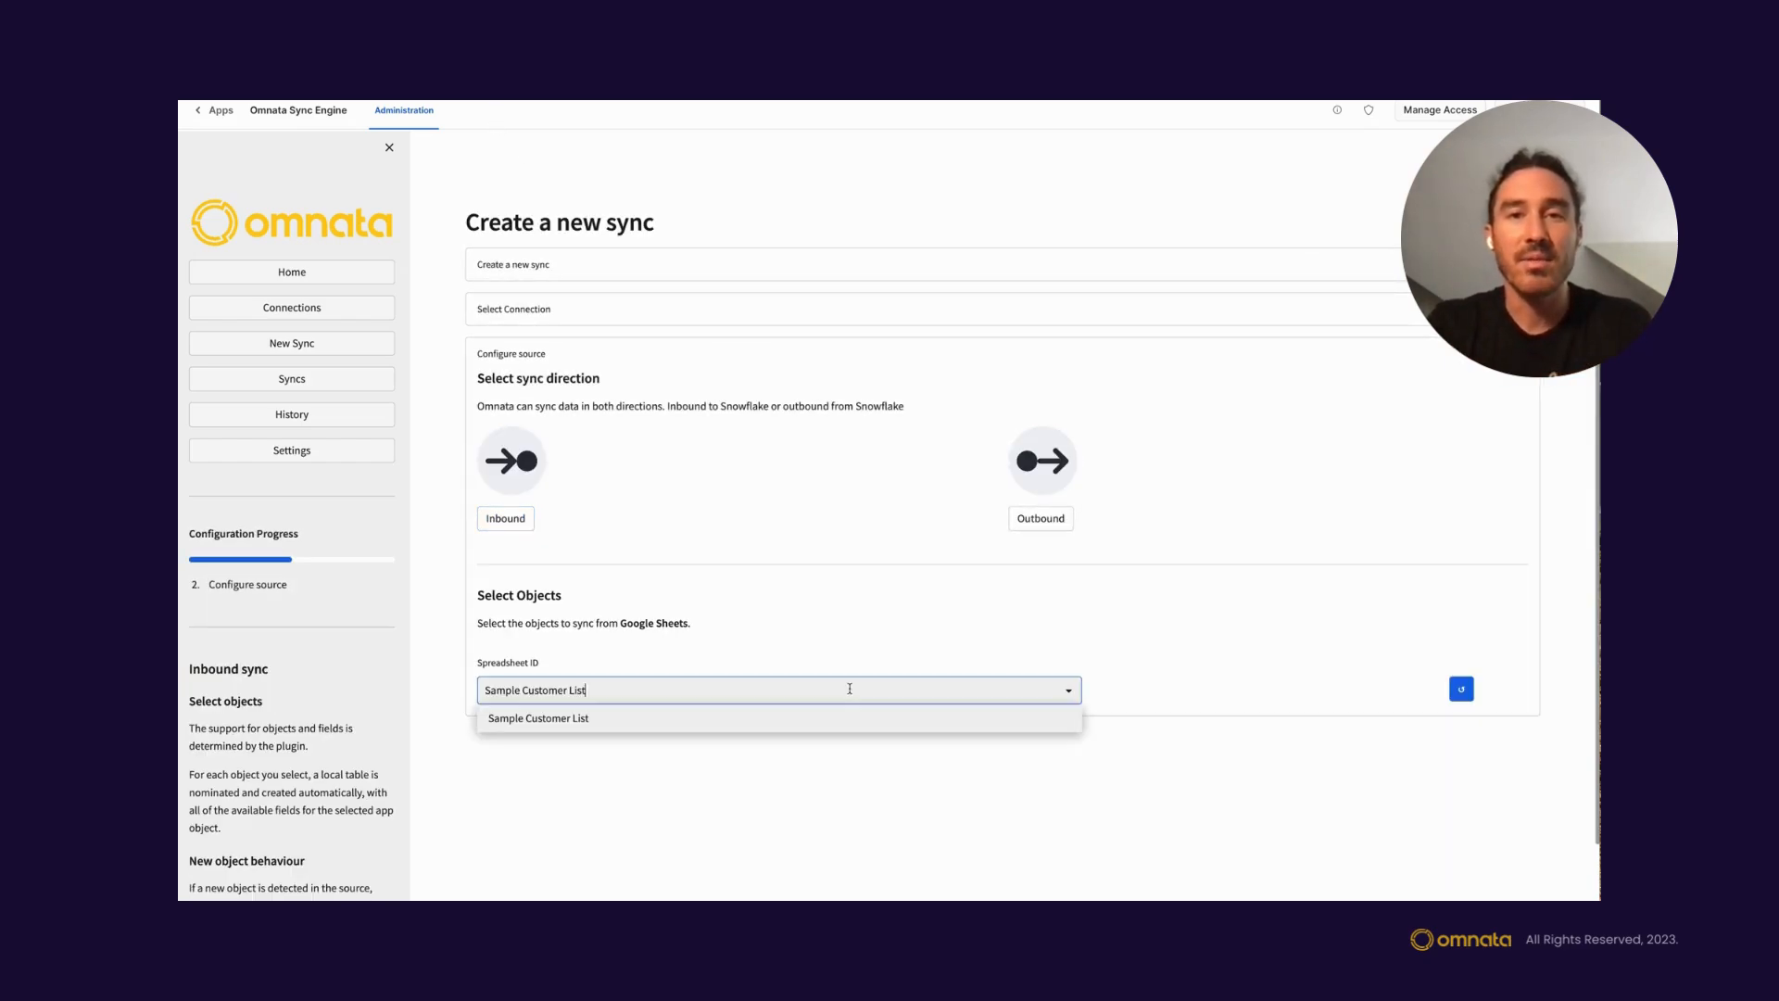
left_click(560, 719)
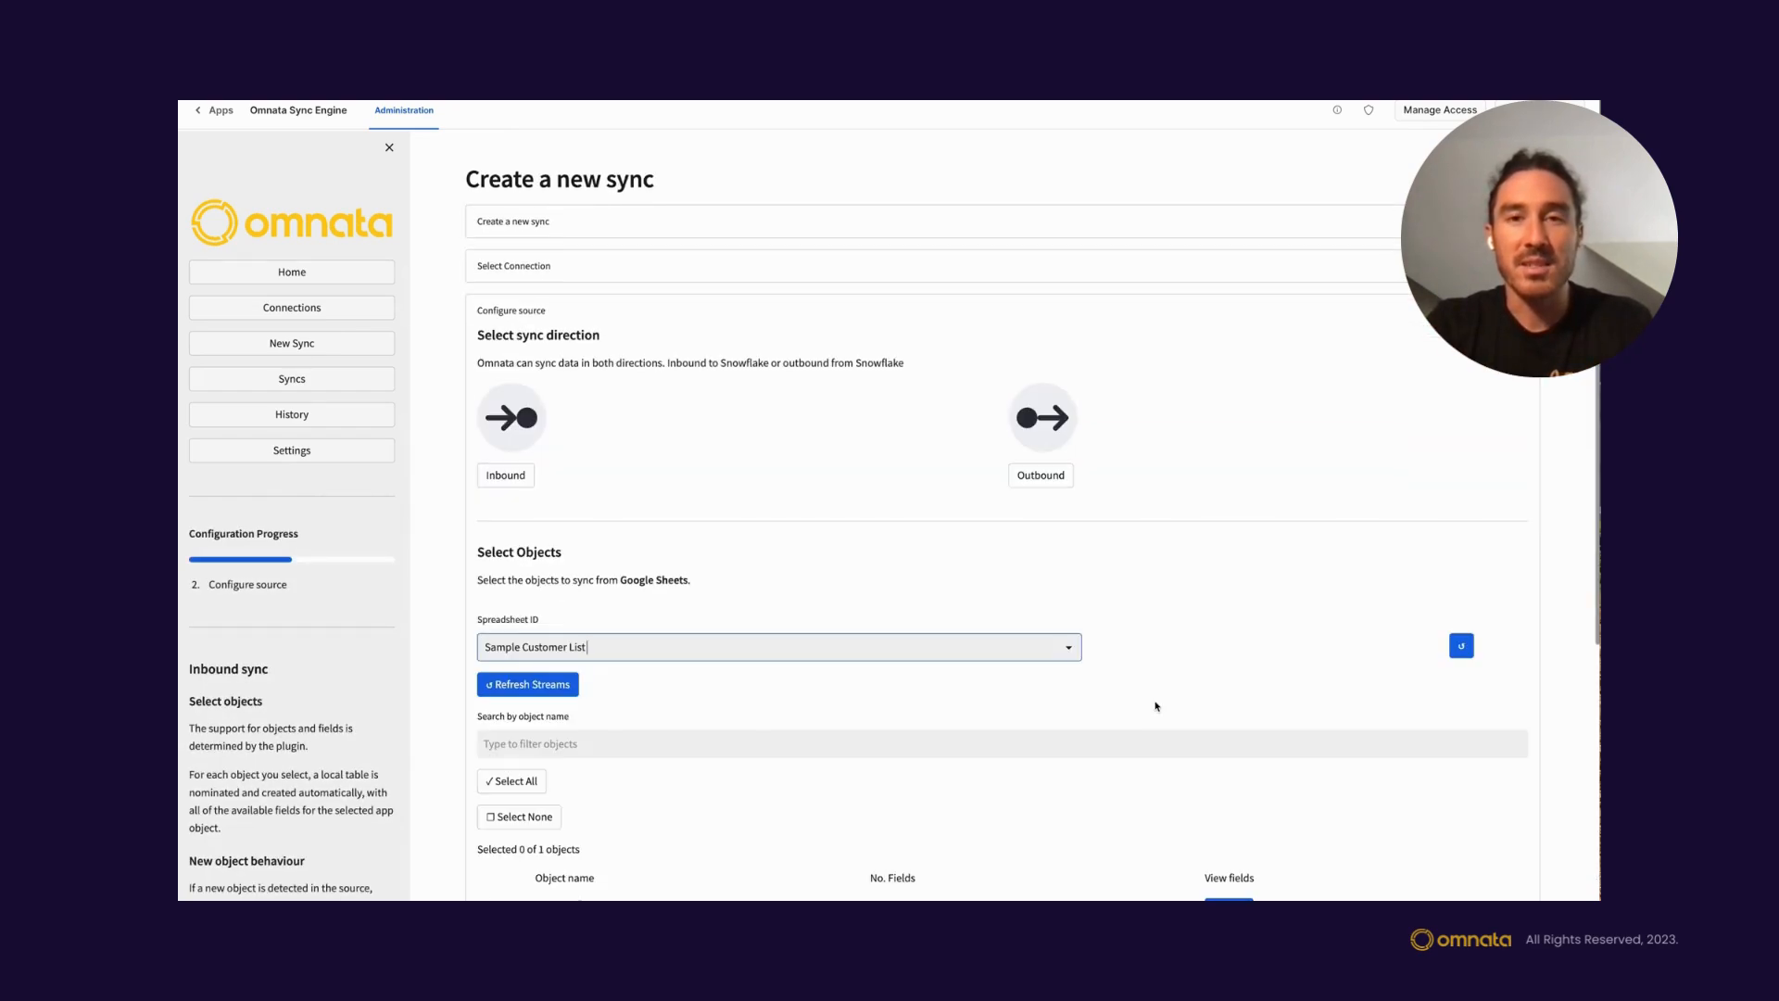
scroll(1156, 706, "down", 3)
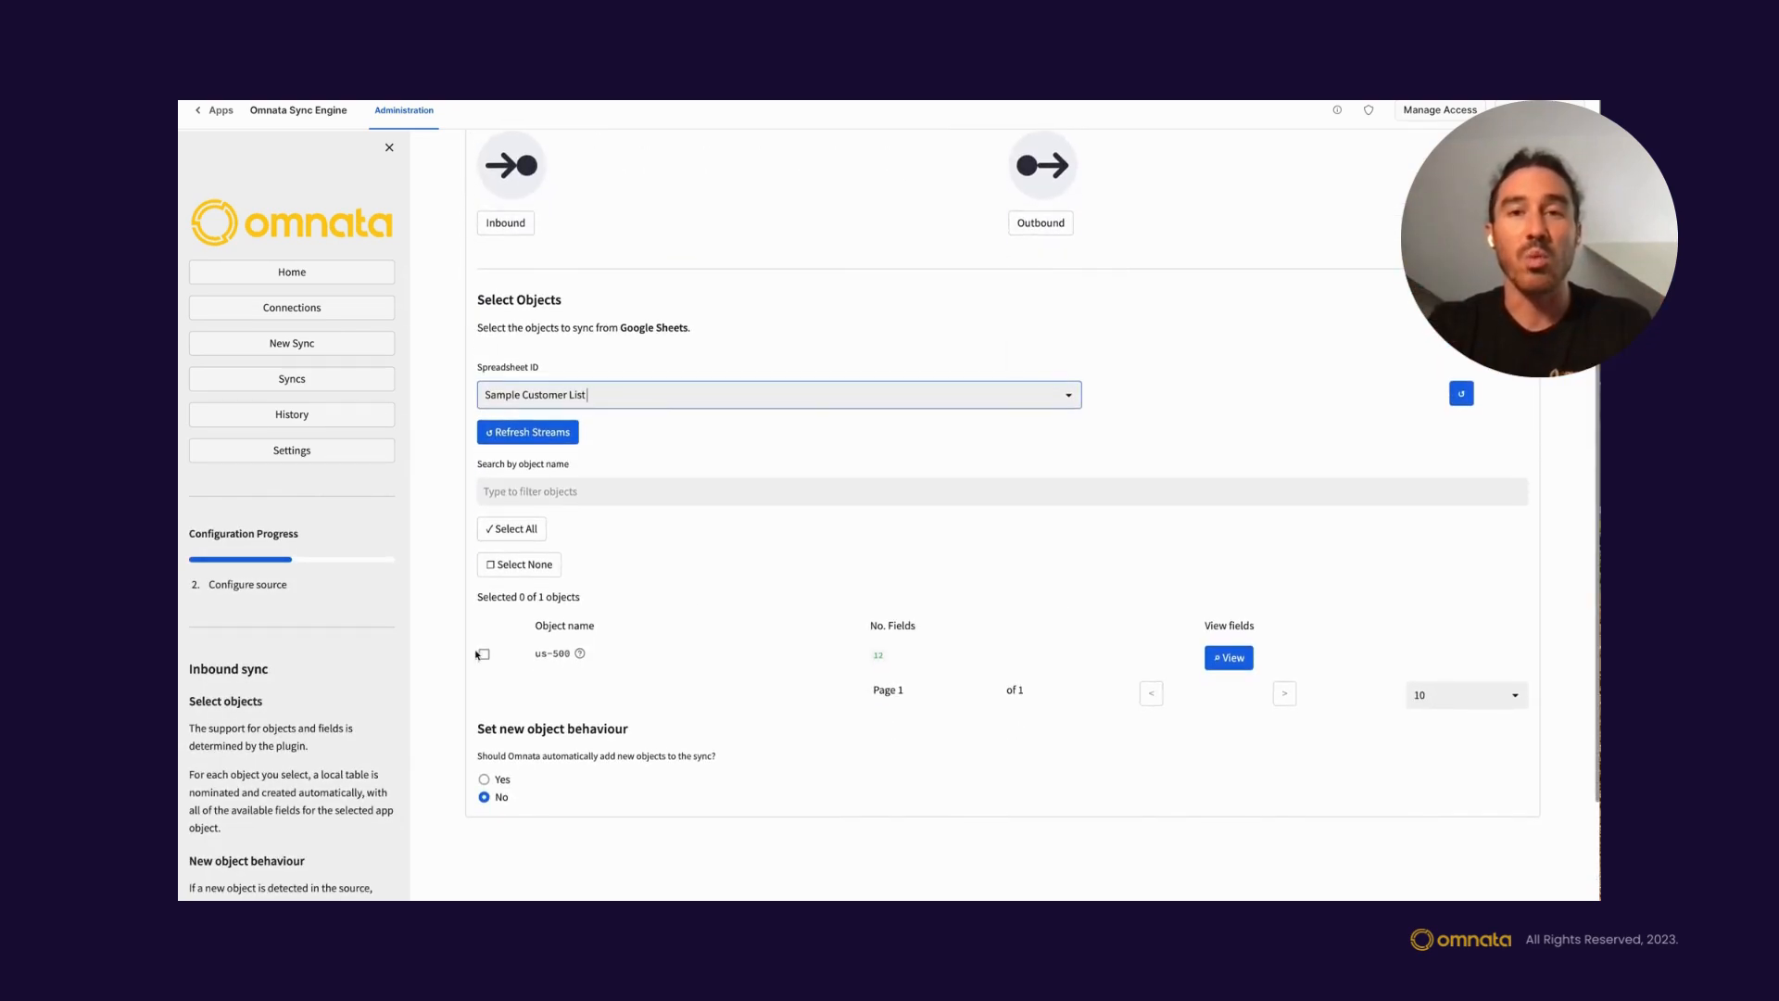
left_click(483, 654)
scroll(795, 647, "down", 2)
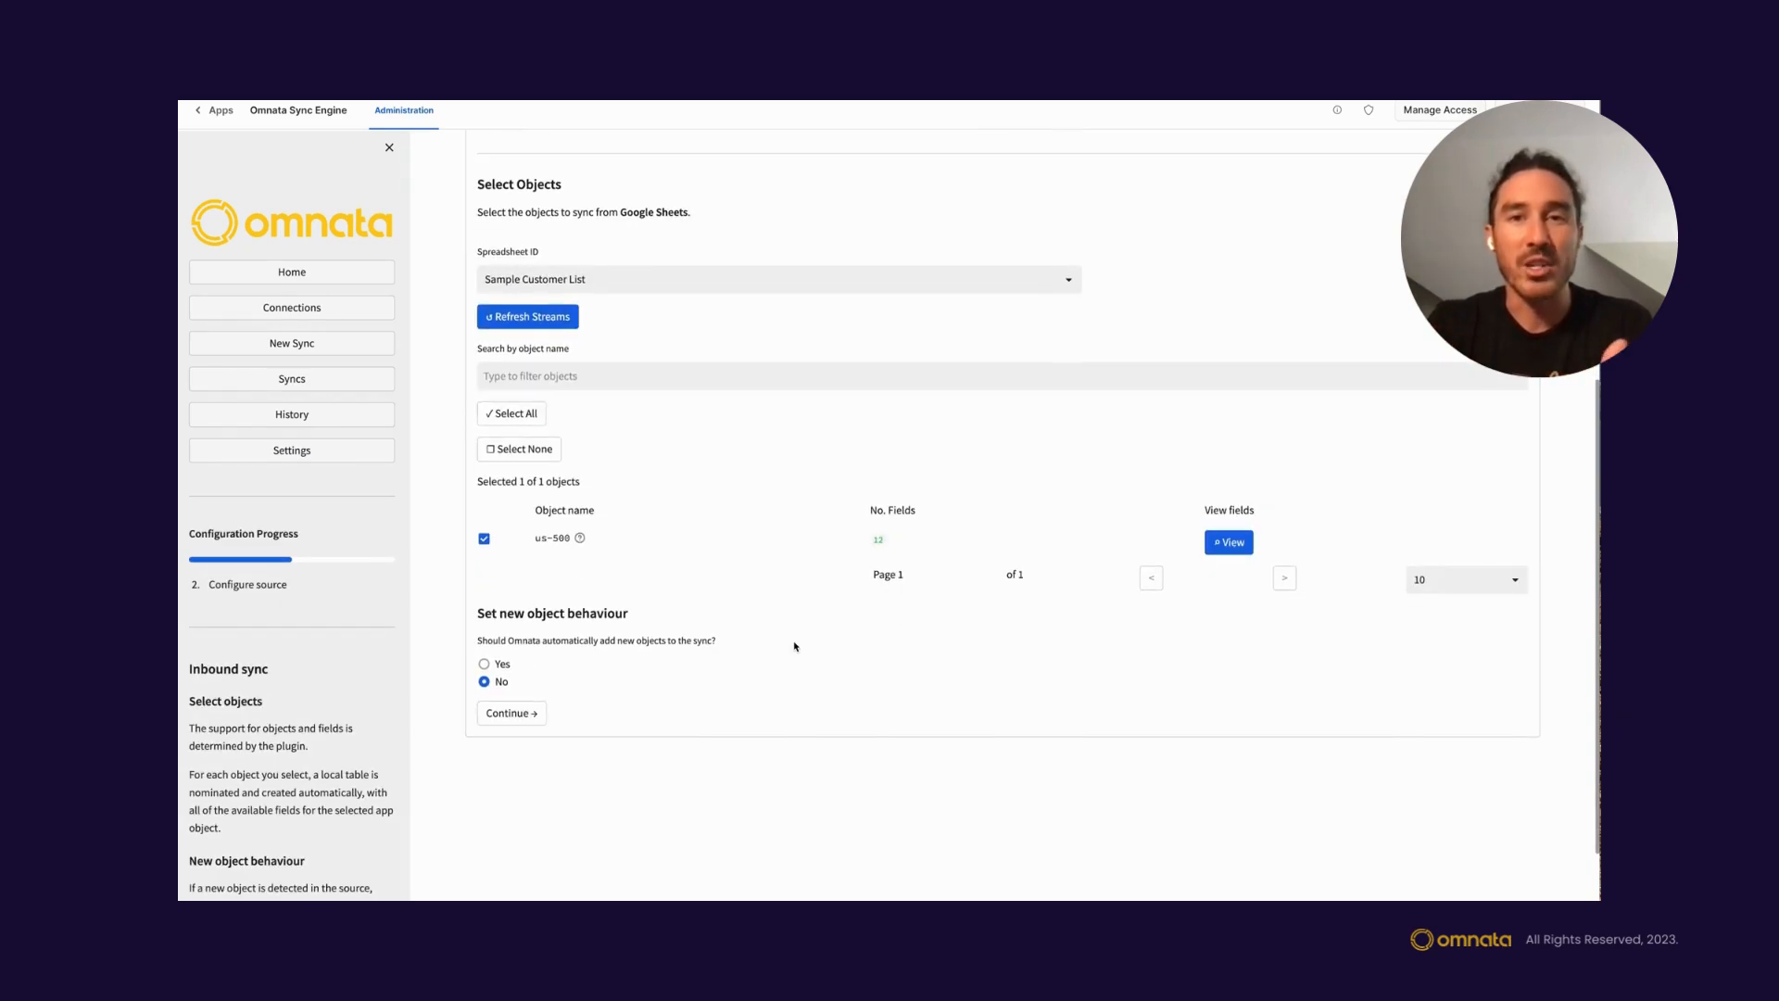
- Review the us-500 object's fields, set new objects to be added to the sync automatically, and accept the source configuration
left_click(1241, 545)
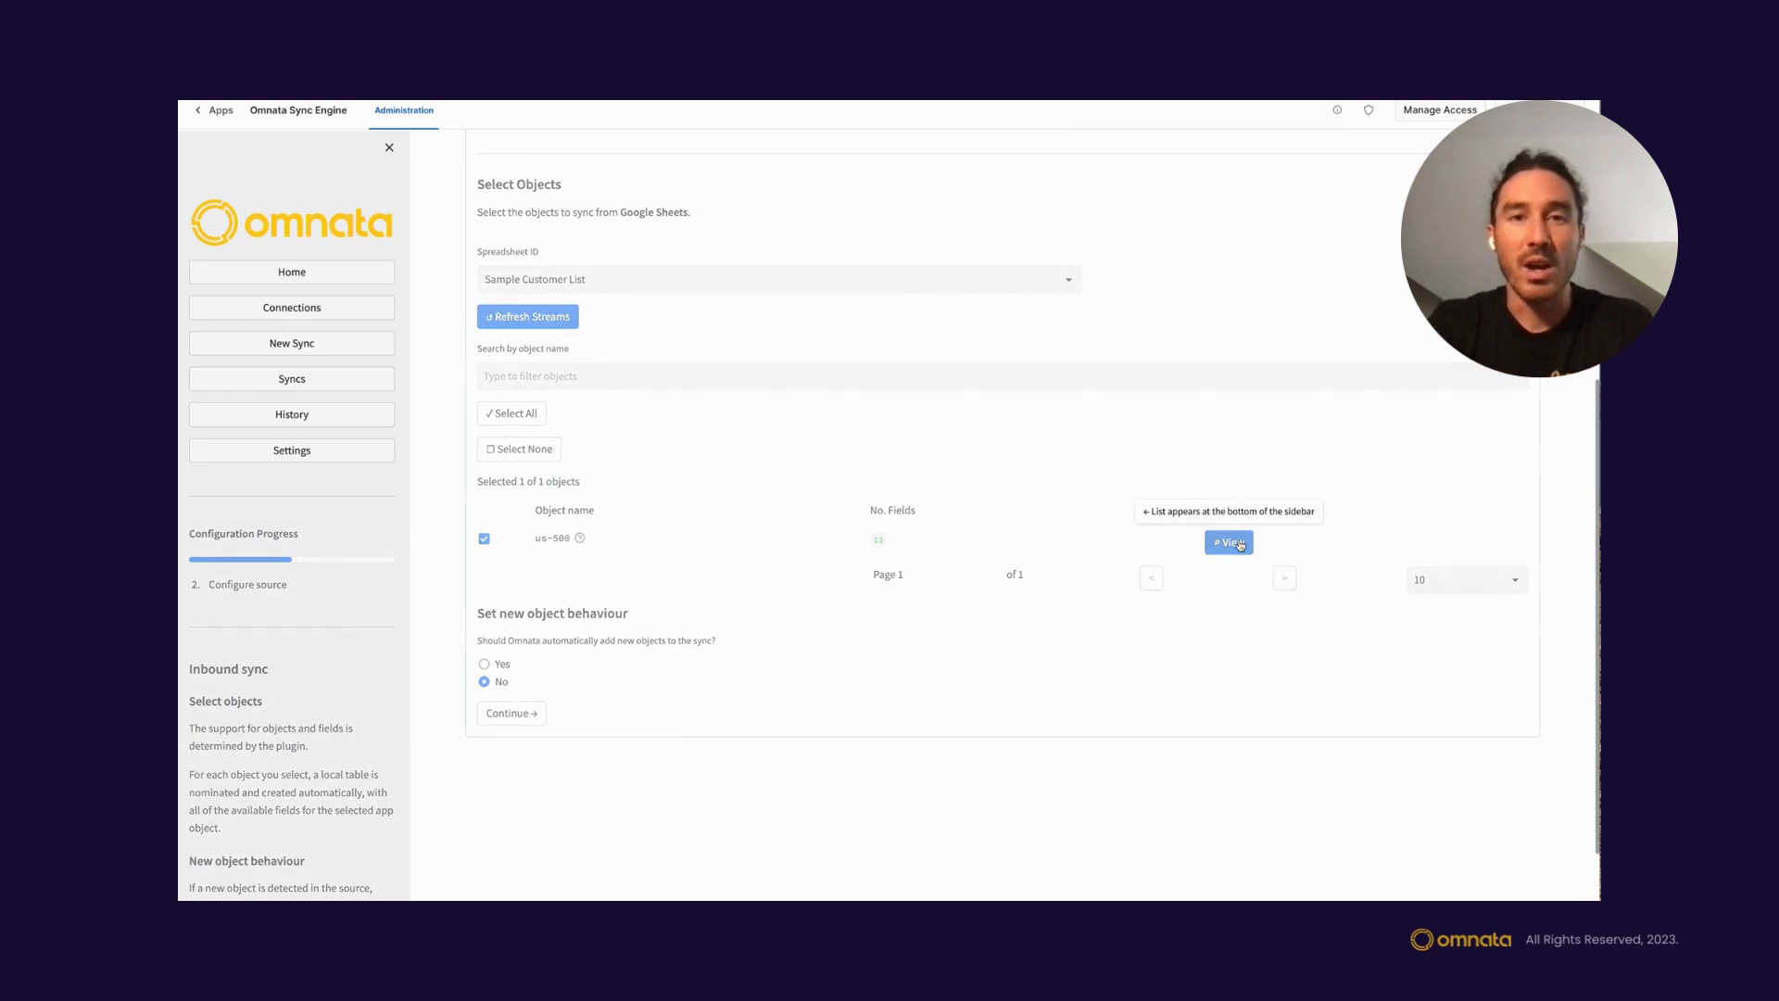
scroll(282, 706, "down", 4)
scroll(283, 706, "down", 3)
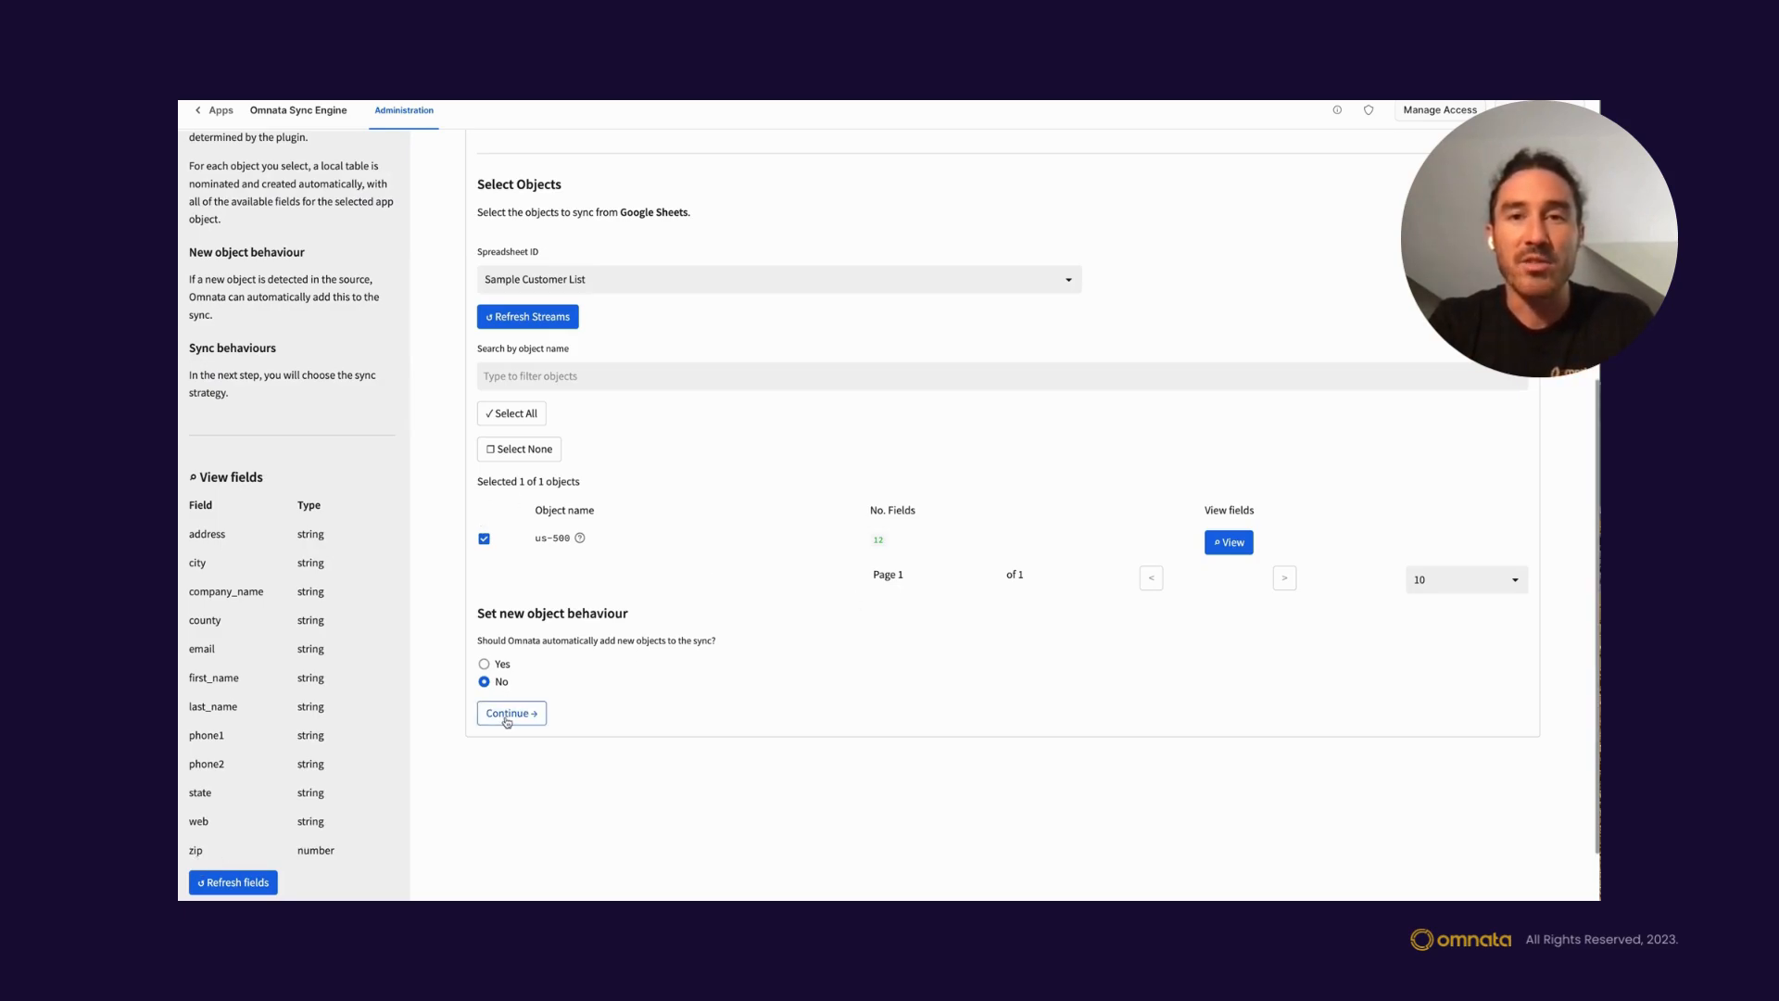
left_click(483, 664)
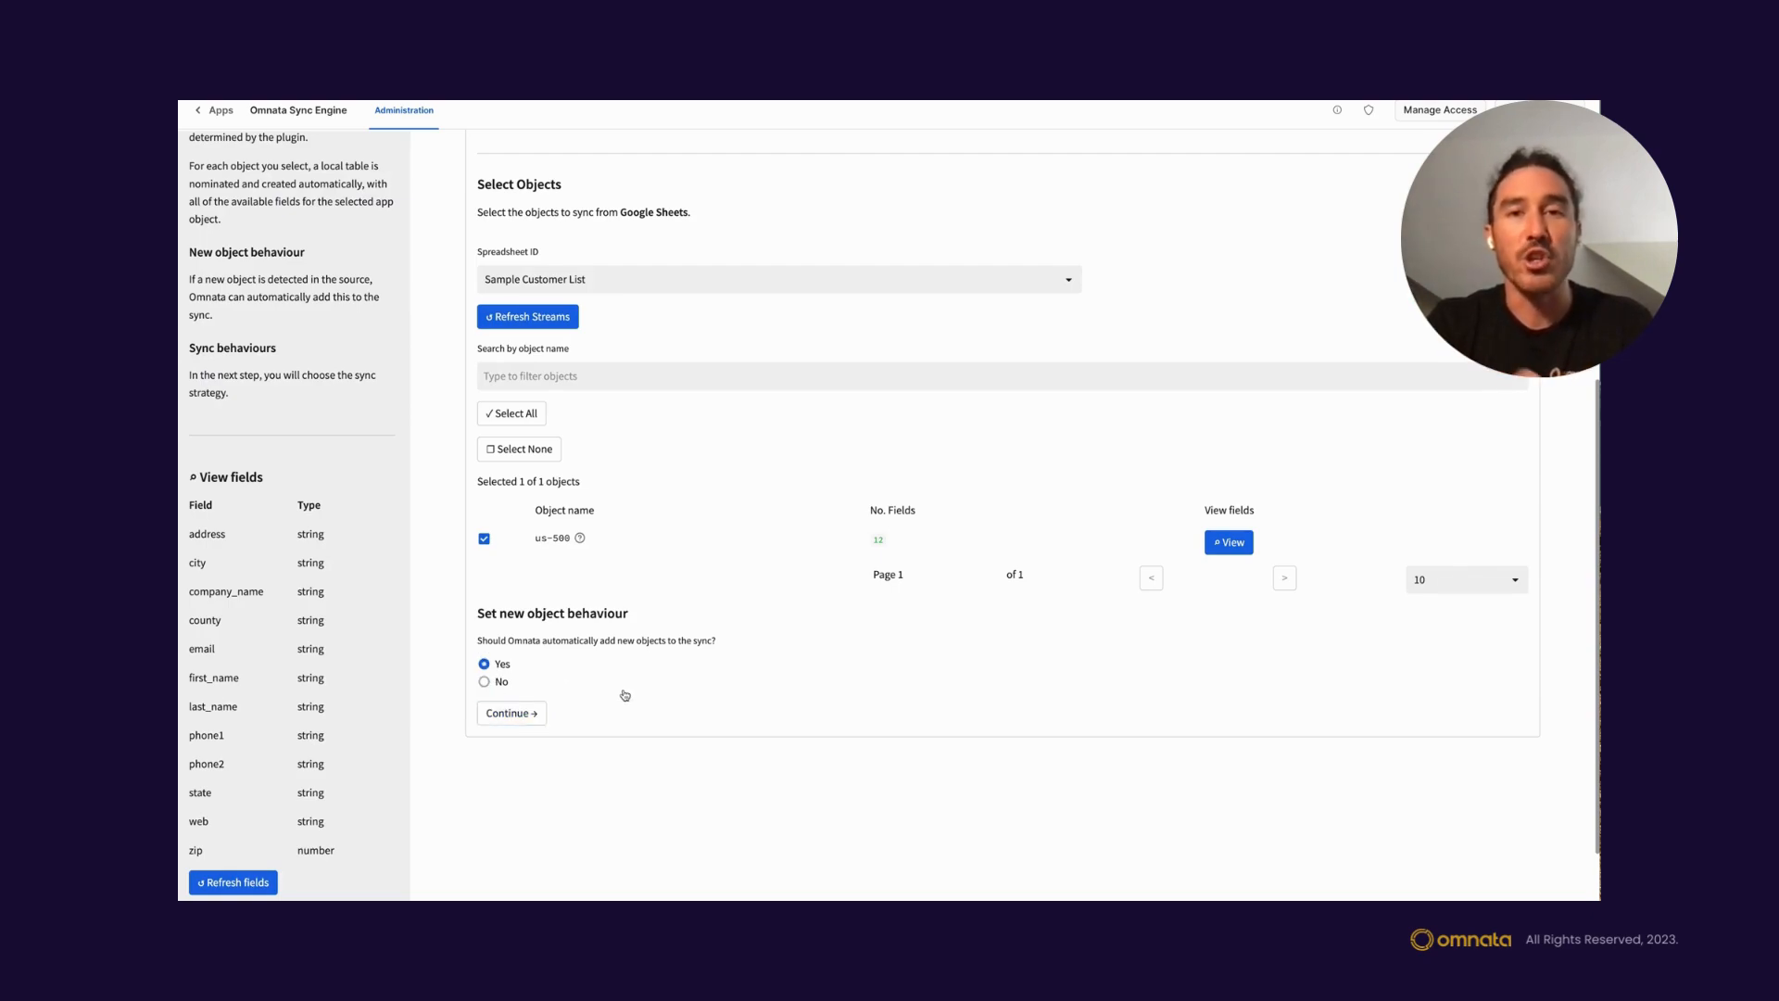
left_click(508, 721)
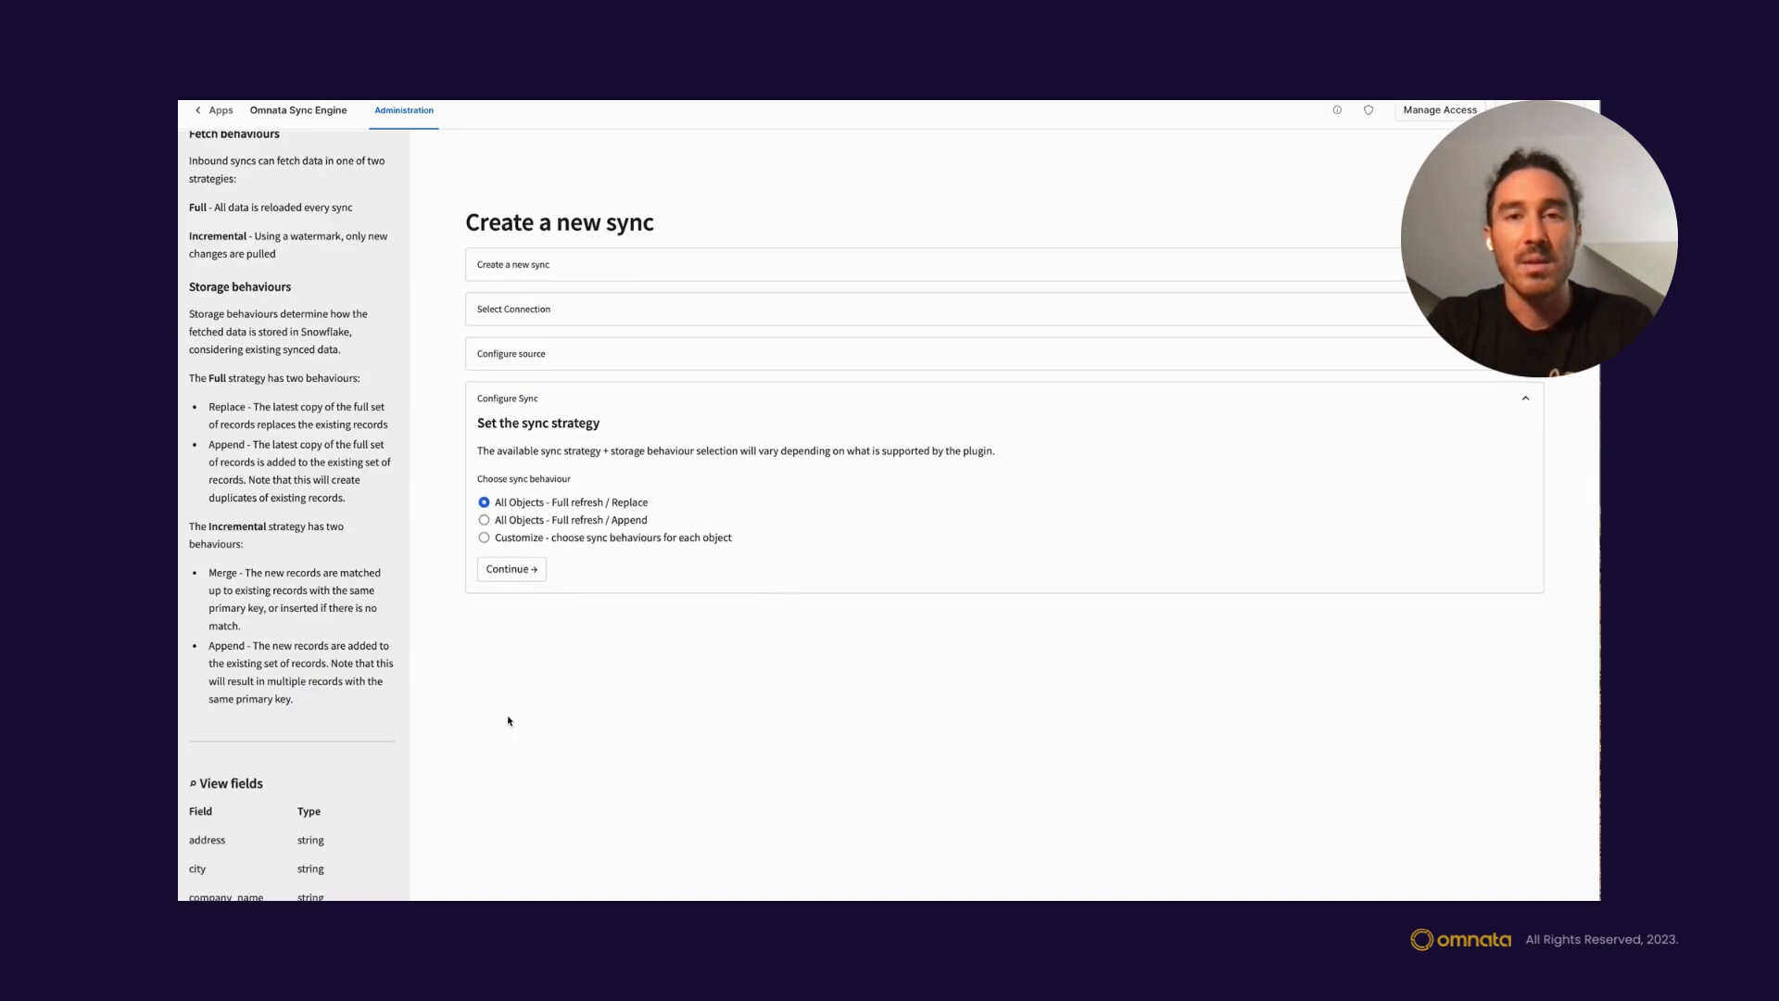
- Accept All Objects - Full refresh / Replace and start the sync on a Daily 12:00 AM Omnata Scheduler run using COMPUTE_WH
left_click(507, 569)
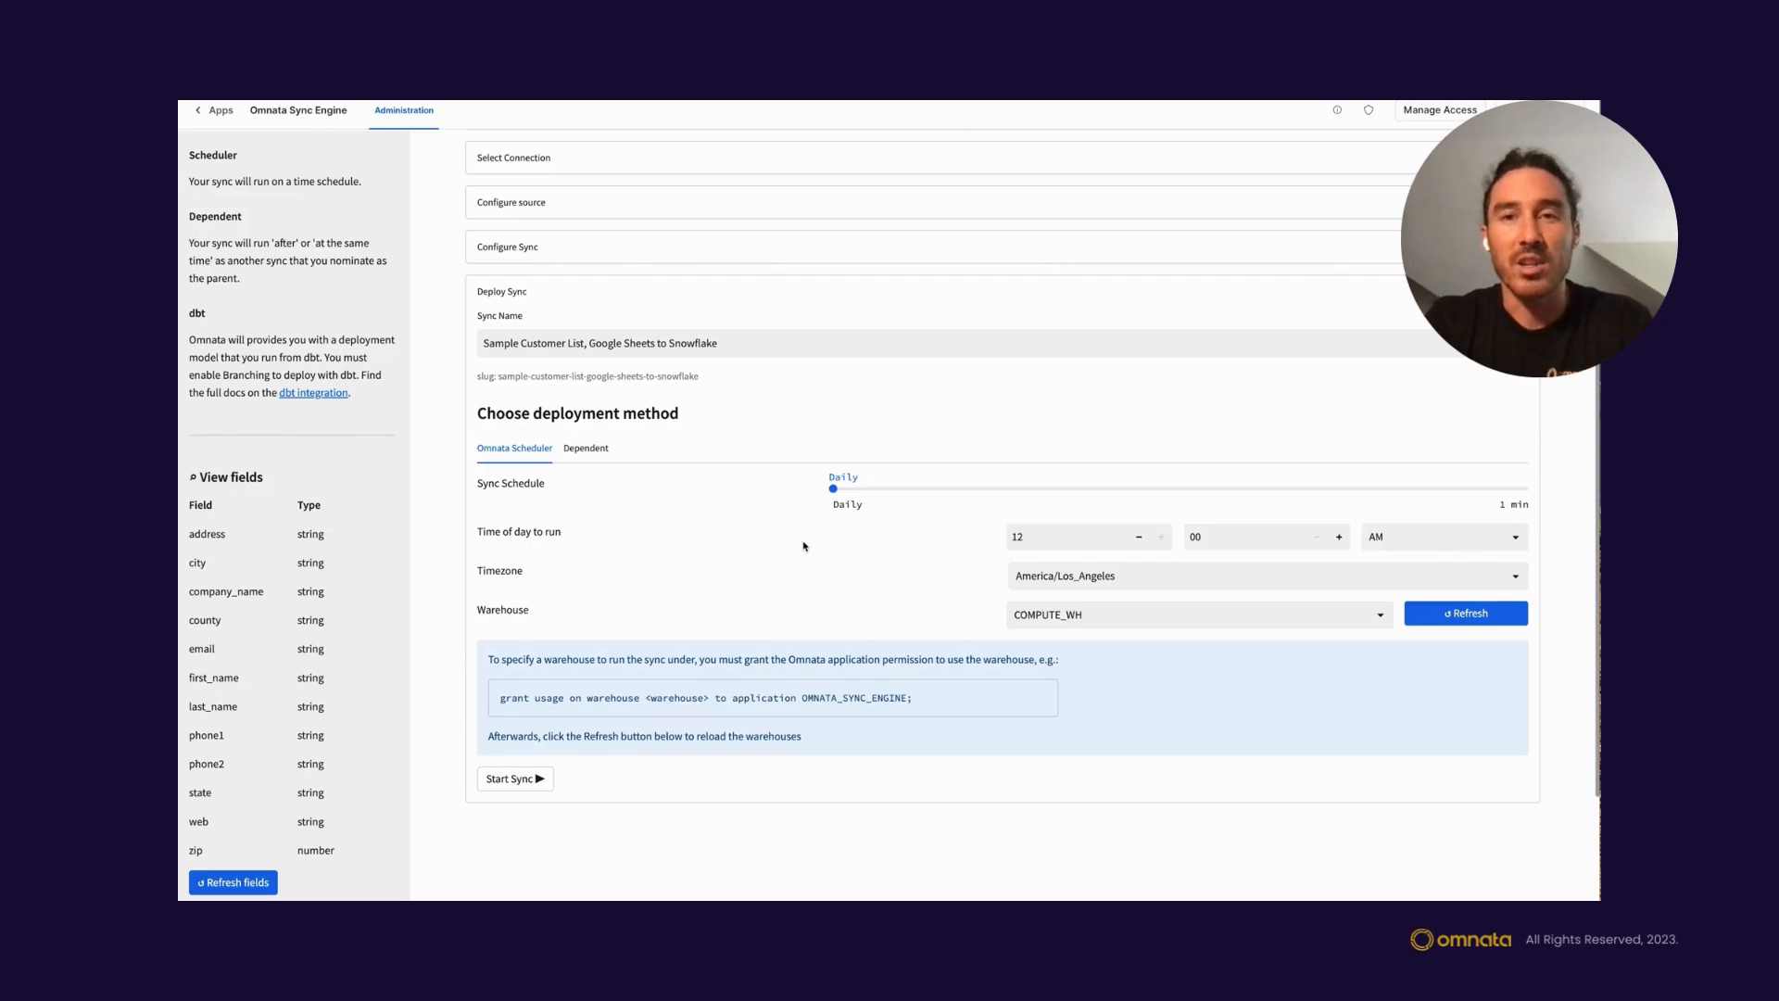
scroll(804, 546, "down", 1)
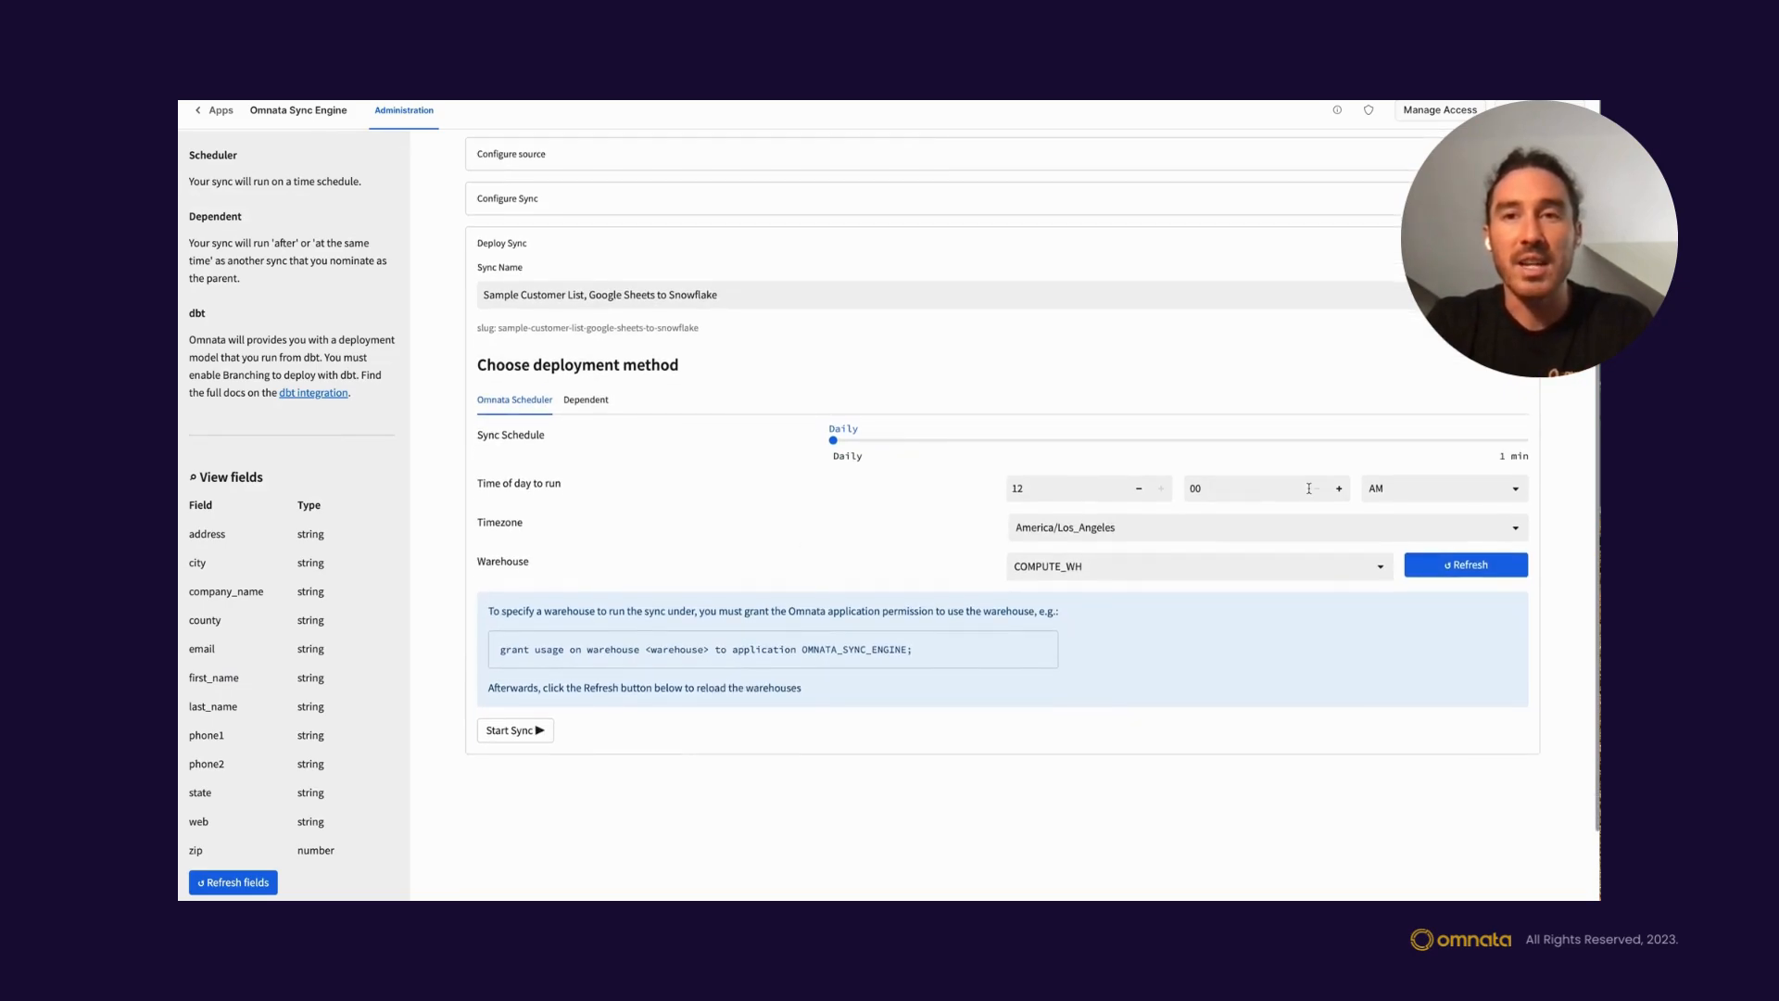
left_click(509, 732)
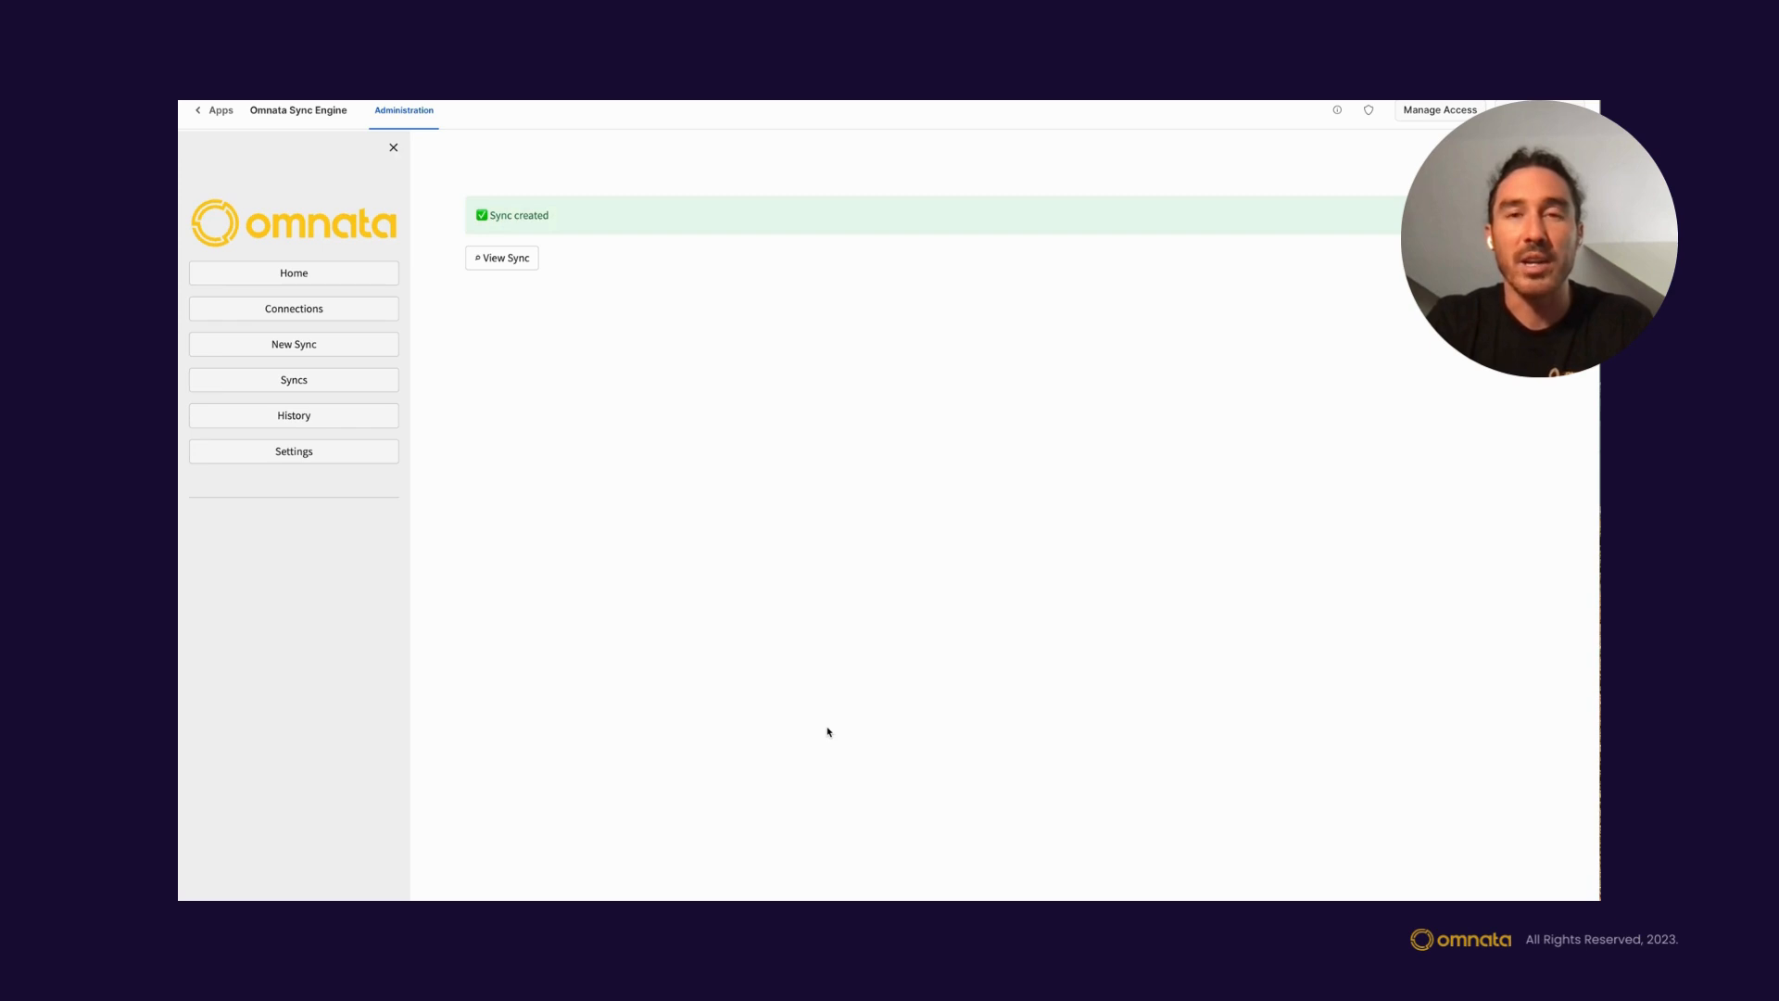
- View the created sync in the sync dashboard and examine its endpoints and sync configuration
left_click(499, 258)
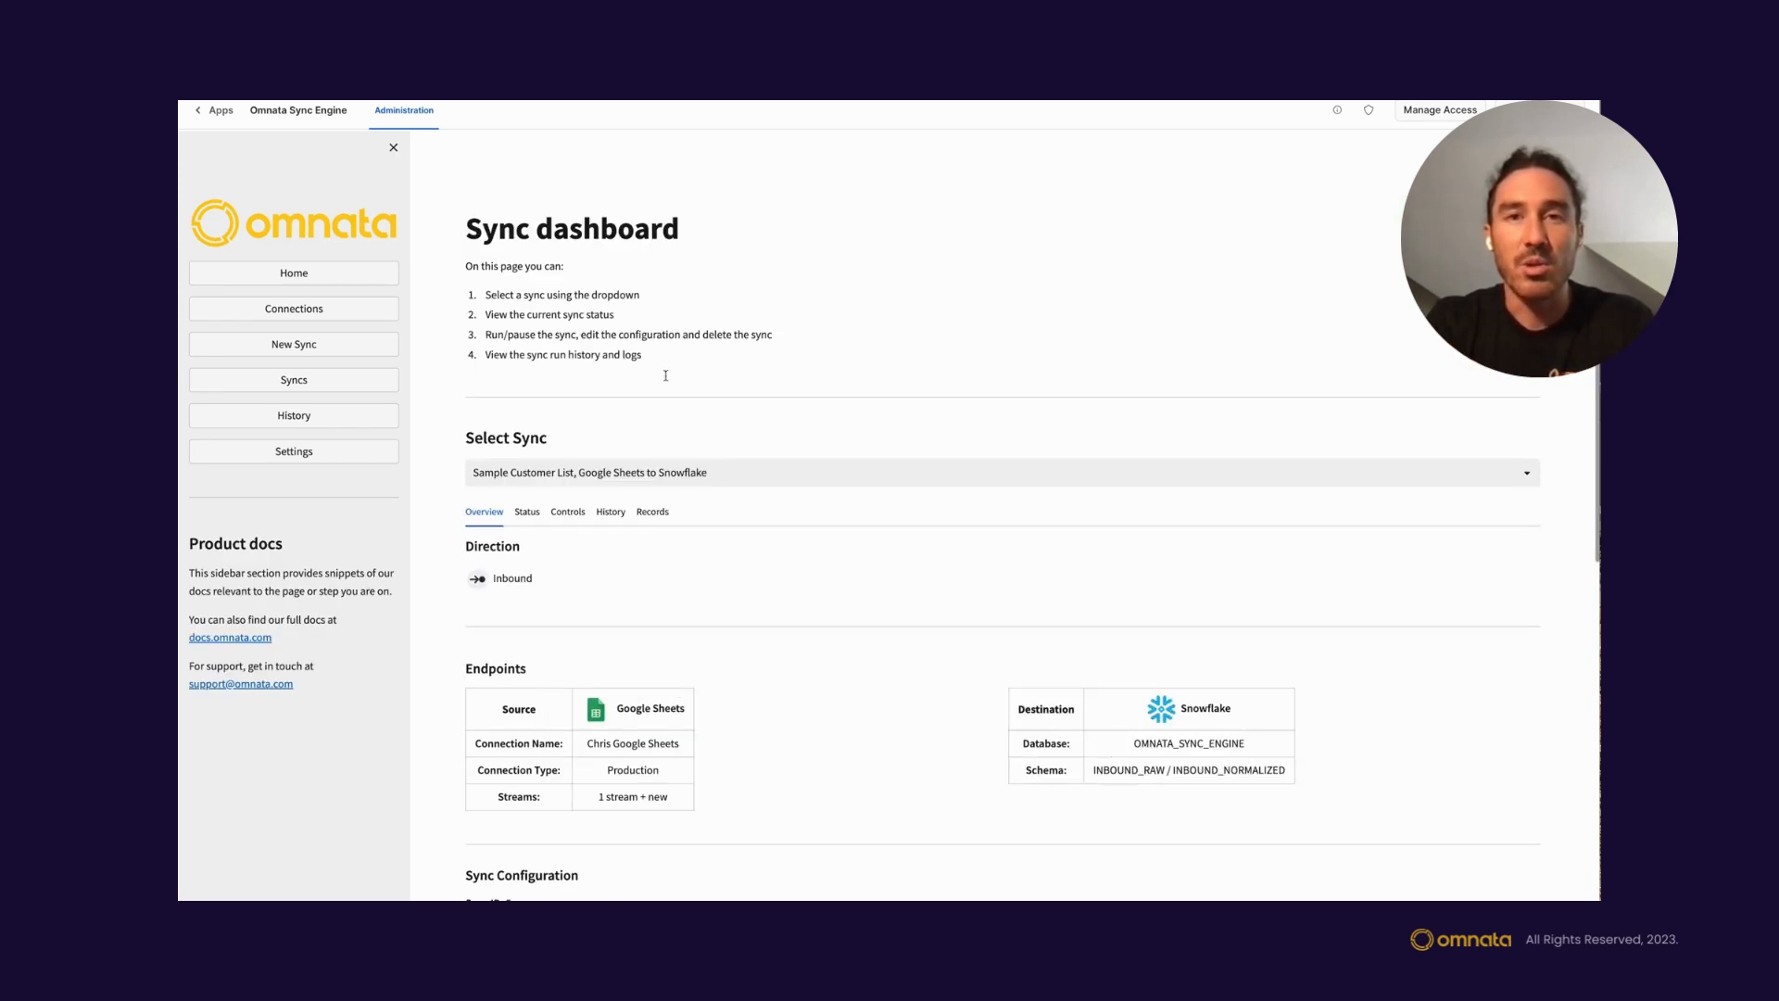
scroll(774, 458, "down", 2)
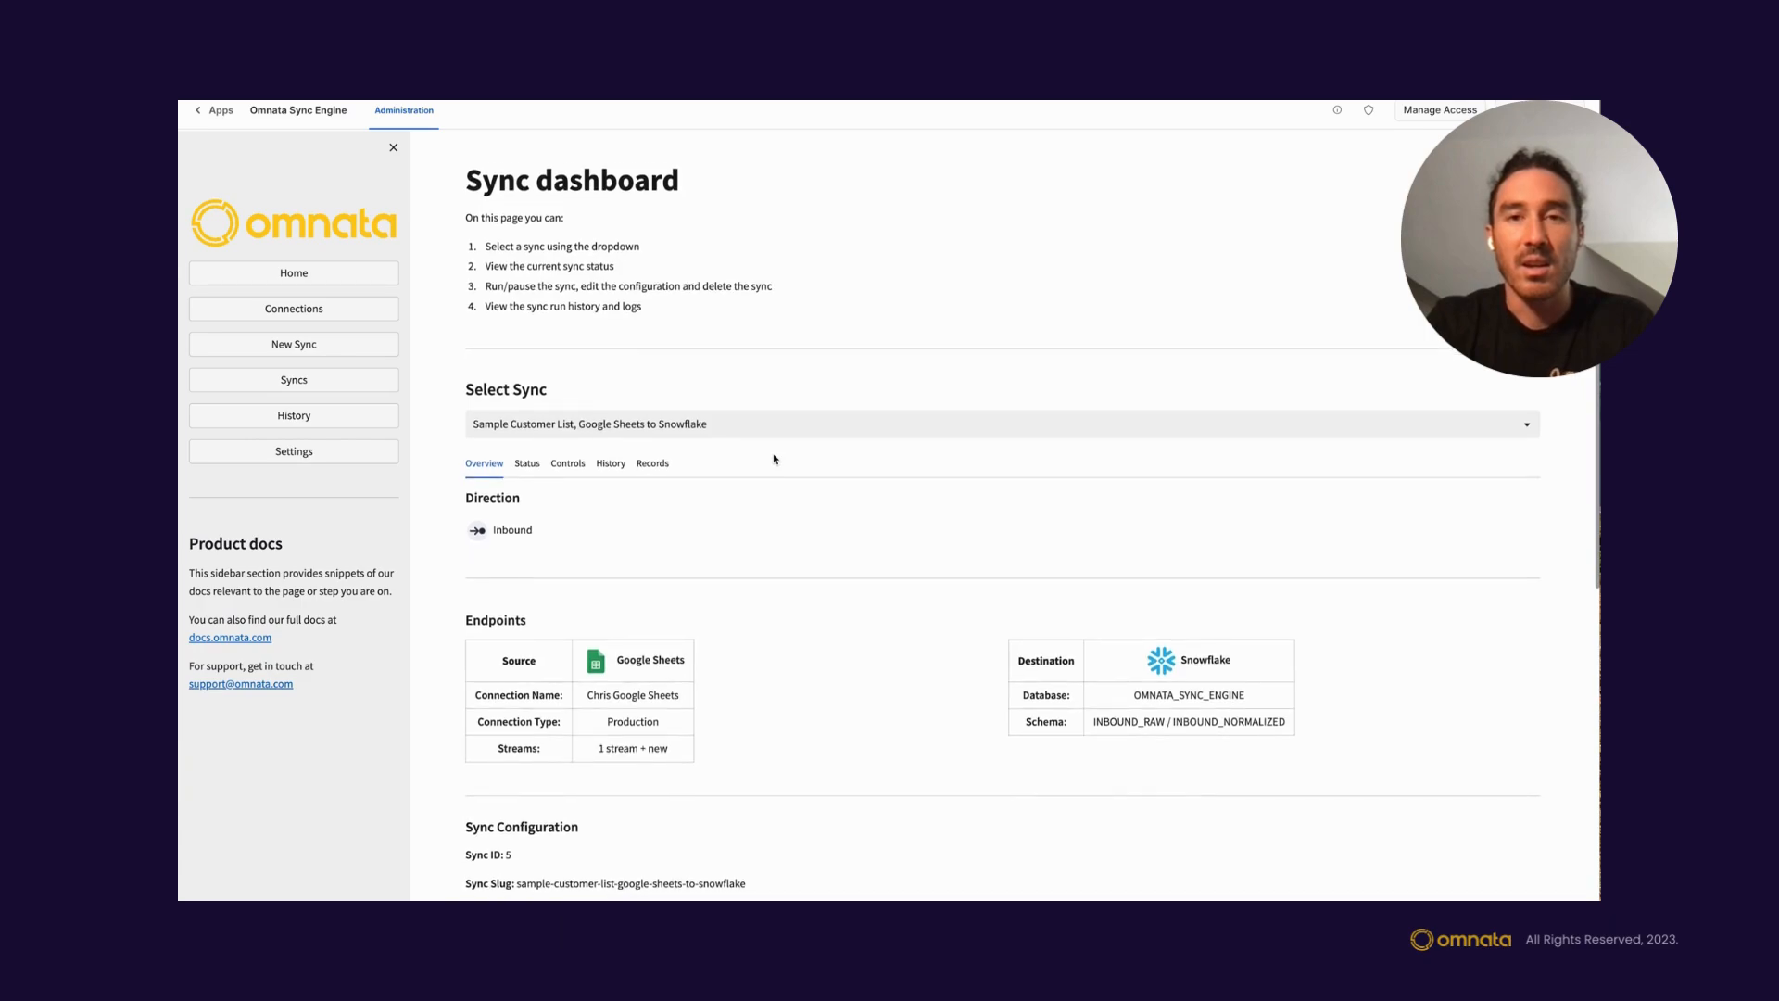
scroll(774, 458, "down", 1)
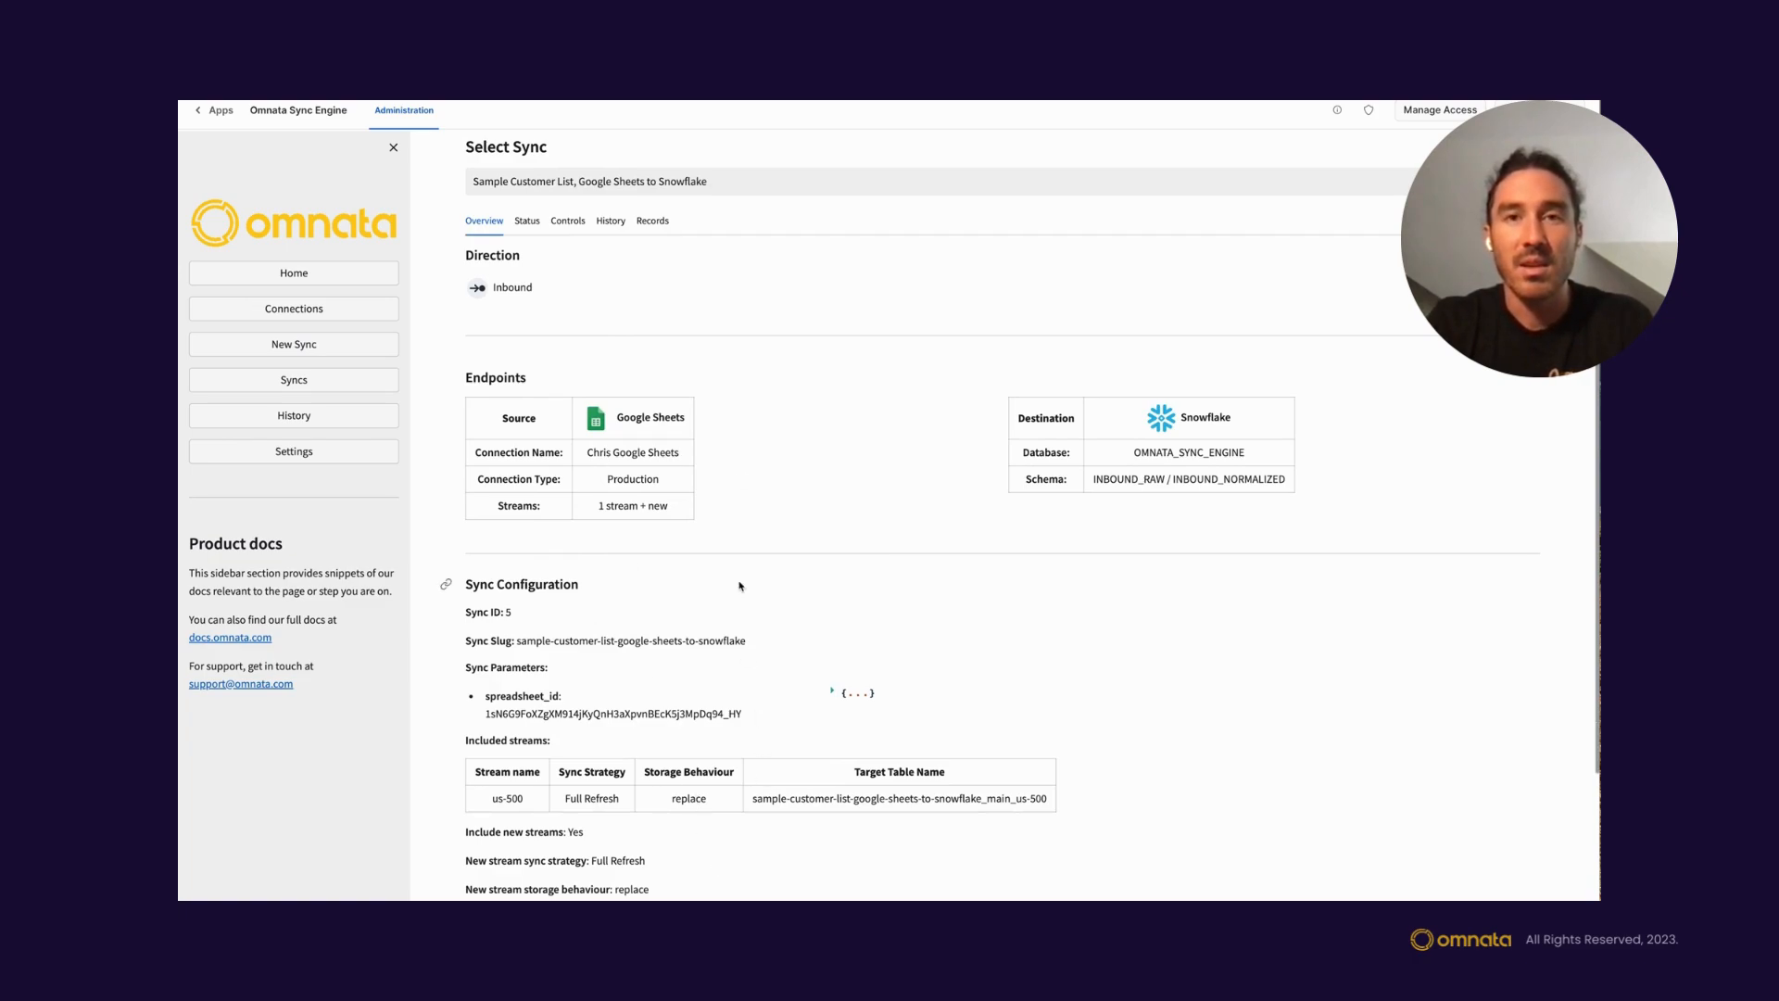
- Trigger a manual run of the Sample Customer List, Google Sheets to Snowflake sync and open its run history
left_click(566, 218)
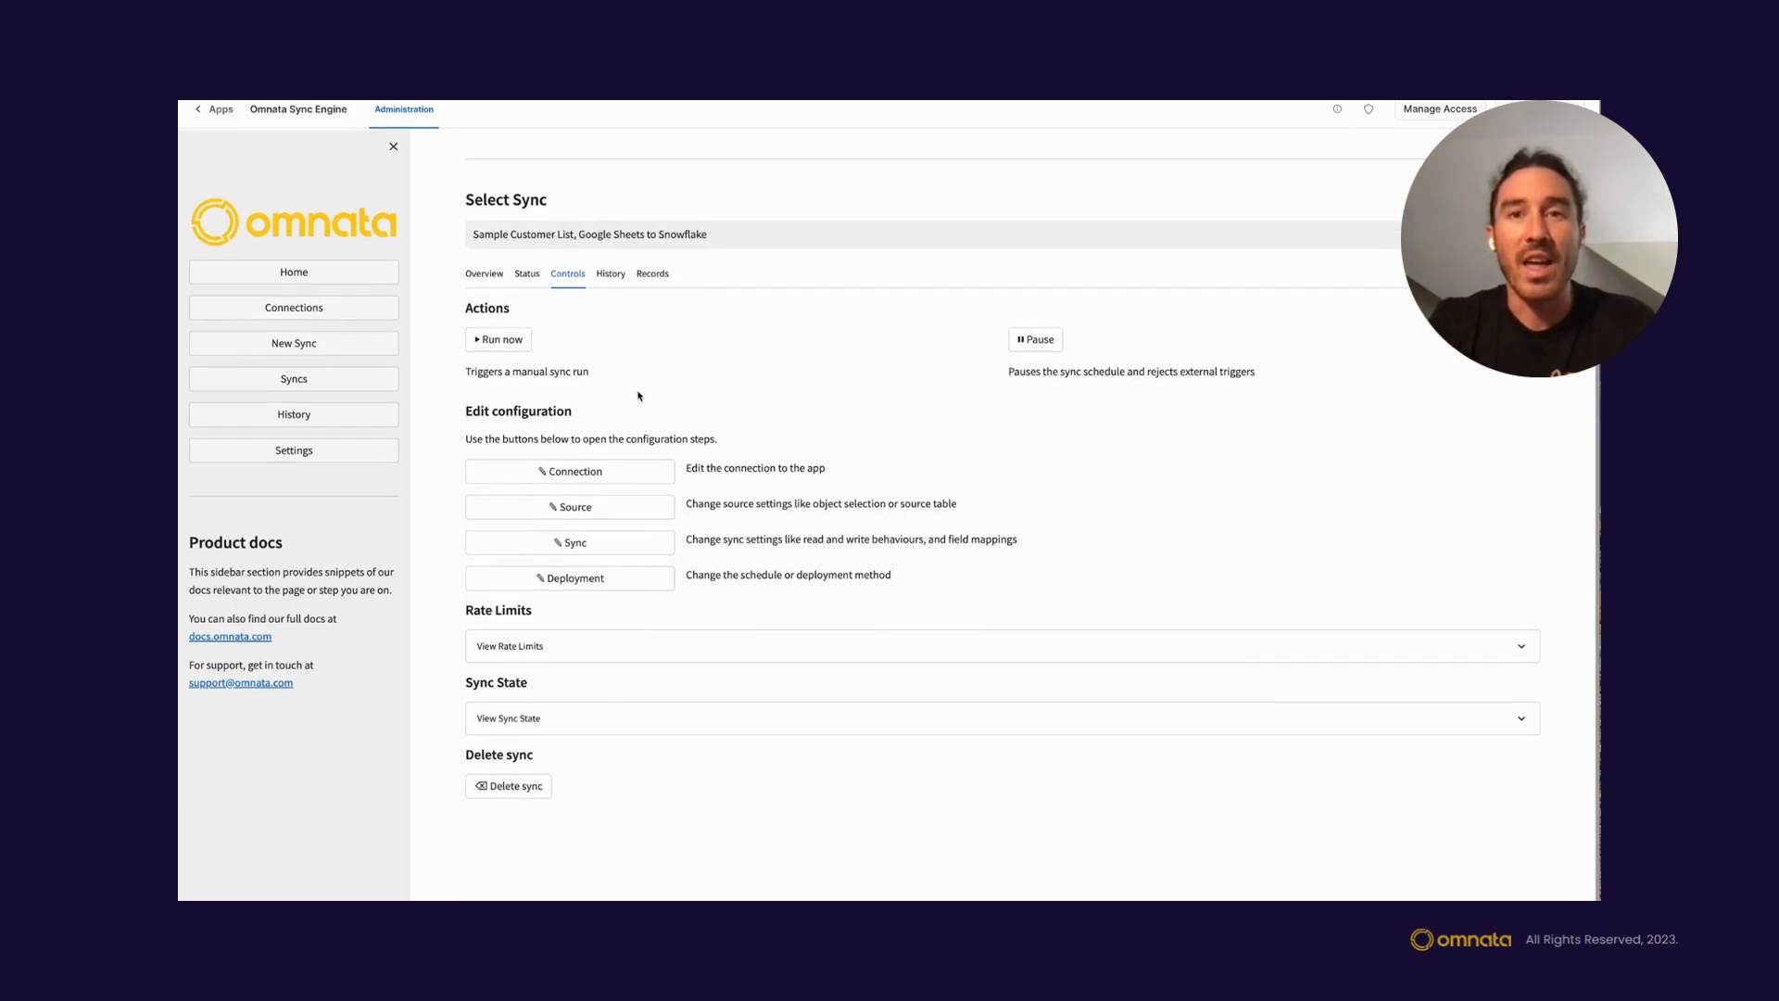
left_click(496, 343)
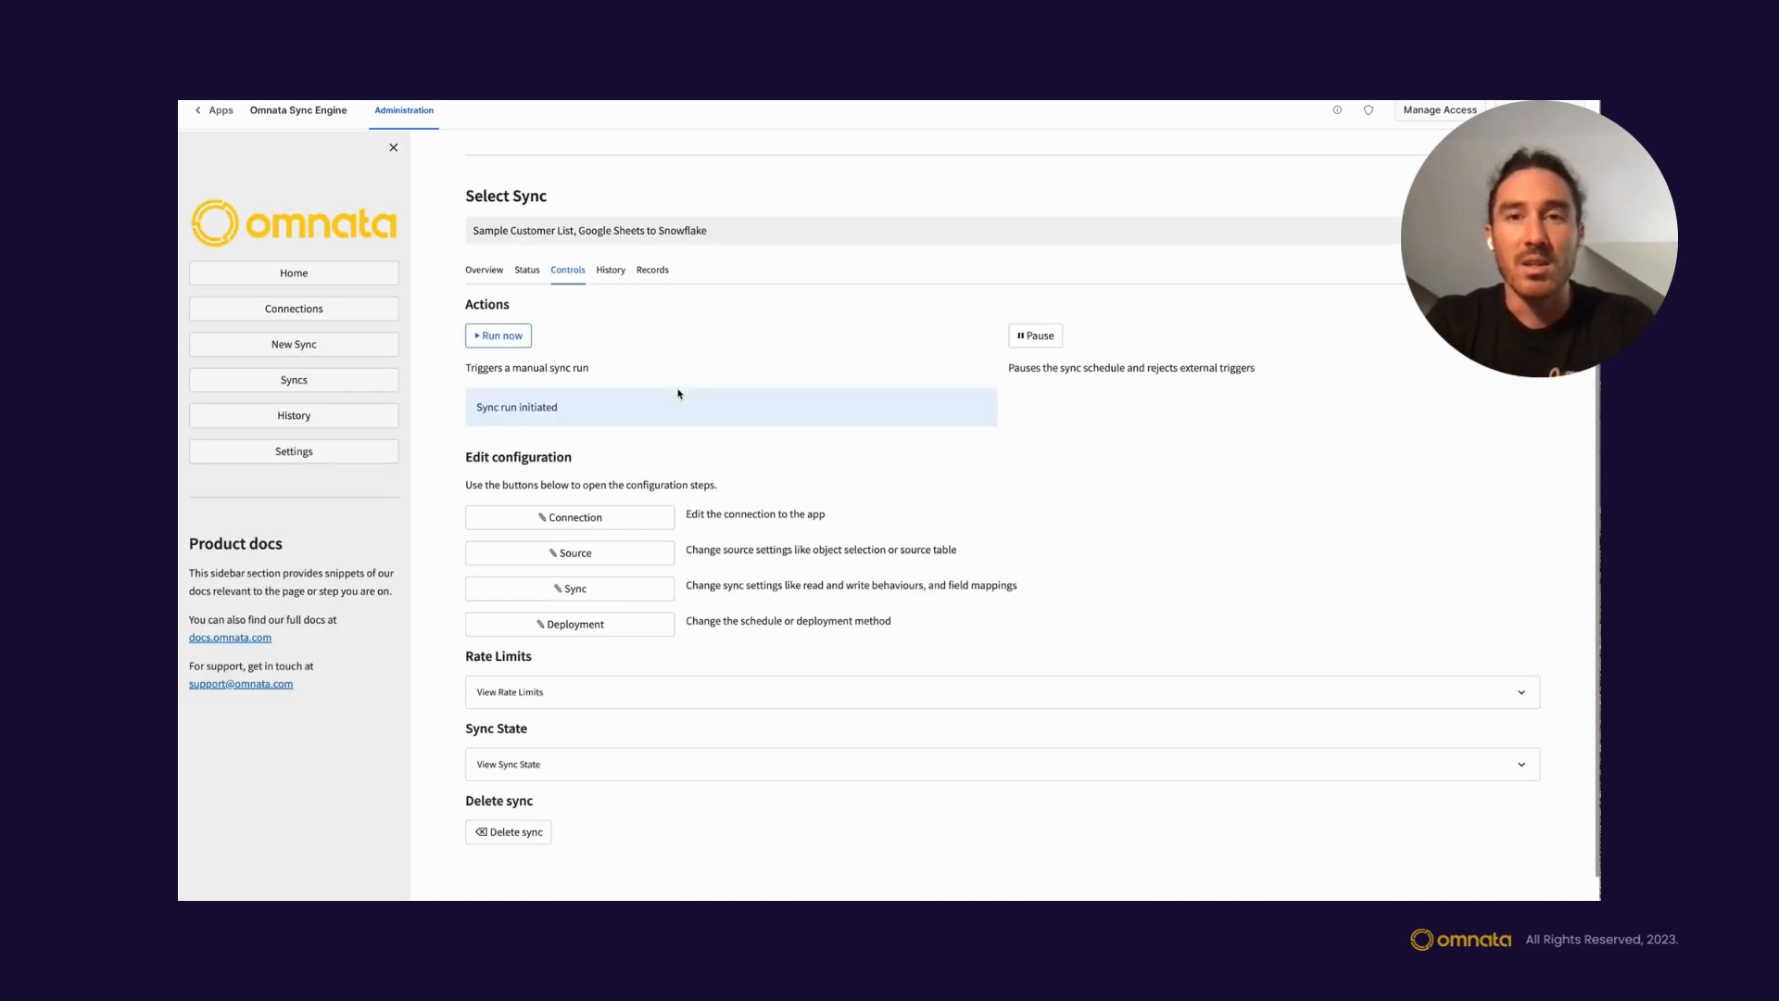
left_click(612, 271)
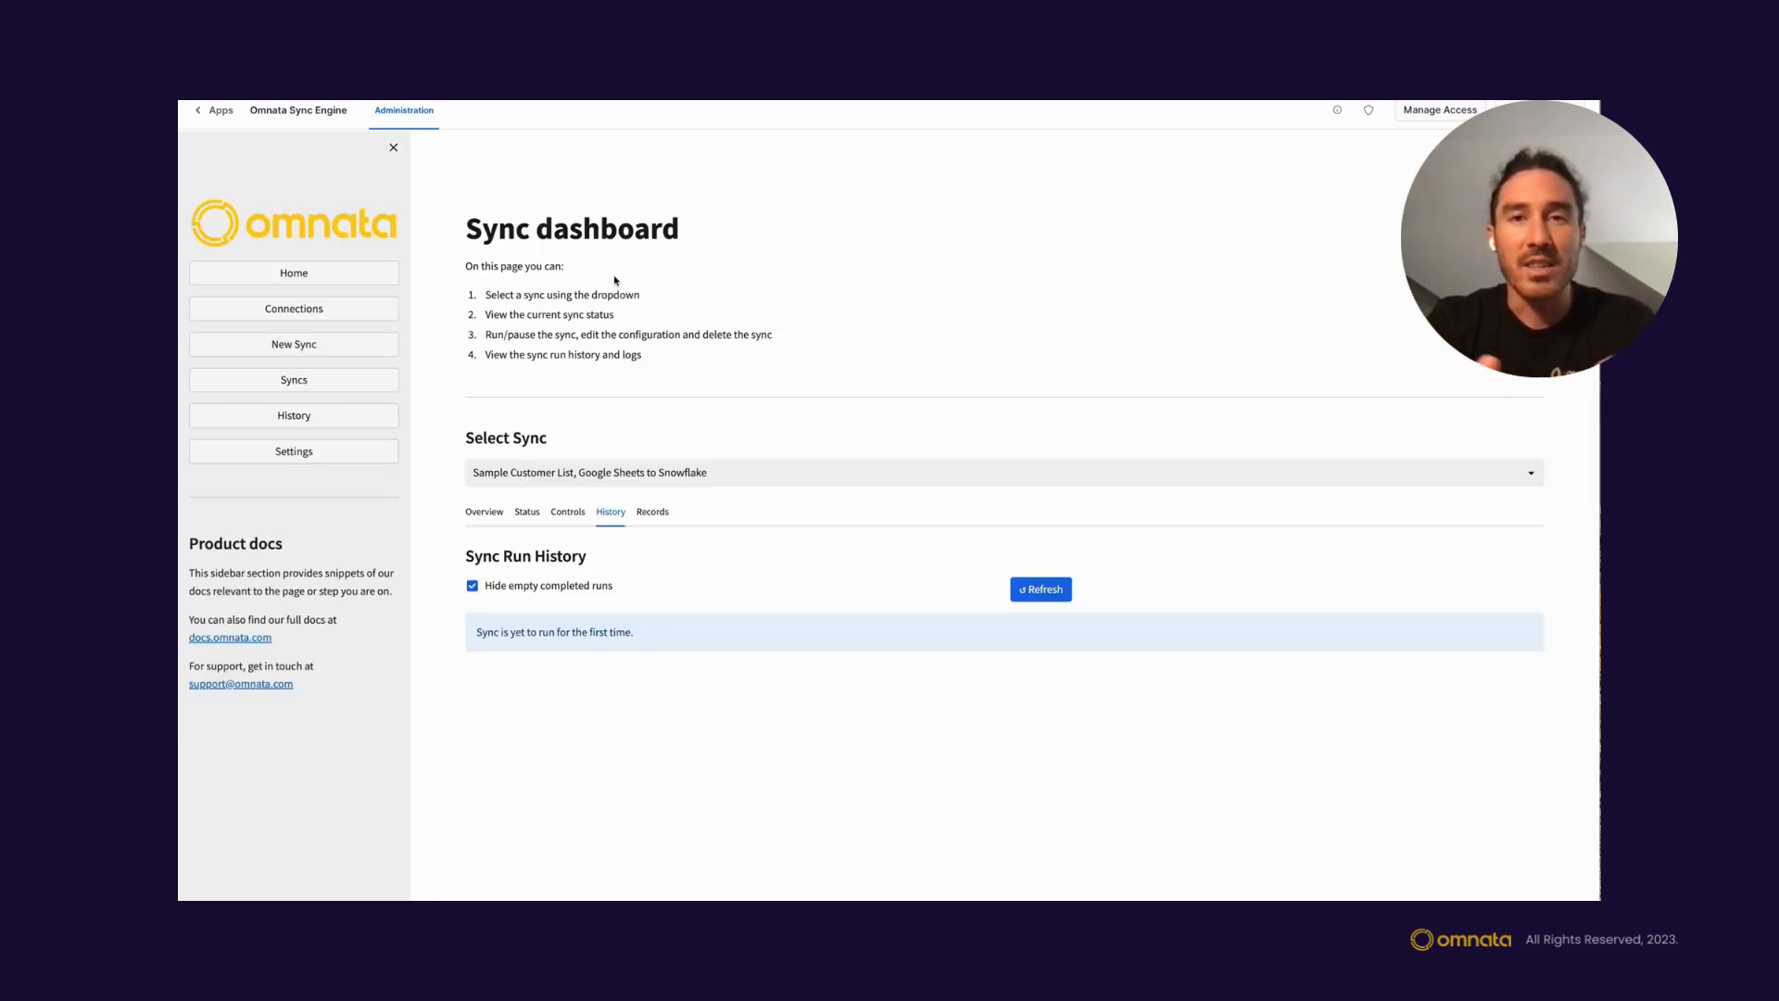
- Refresh the sync run history, open the run's details, and show the records of its us-500 stream
left_click(1035, 595)
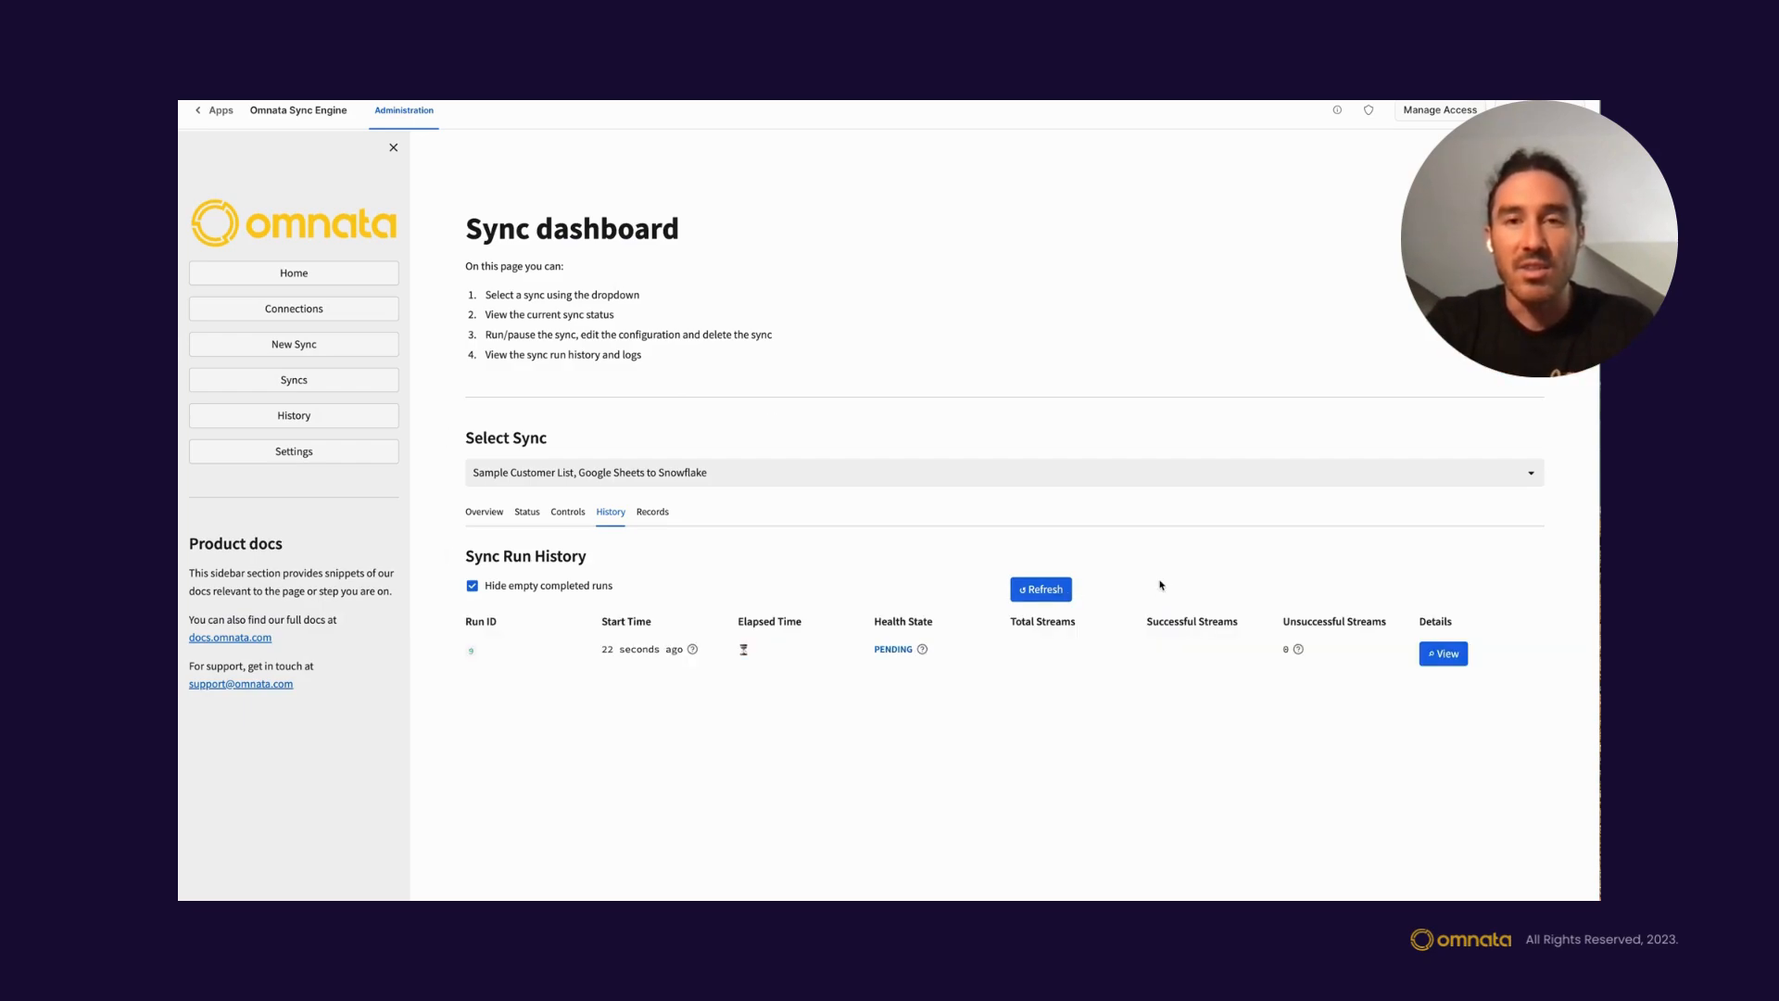
mouse_move(924, 652)
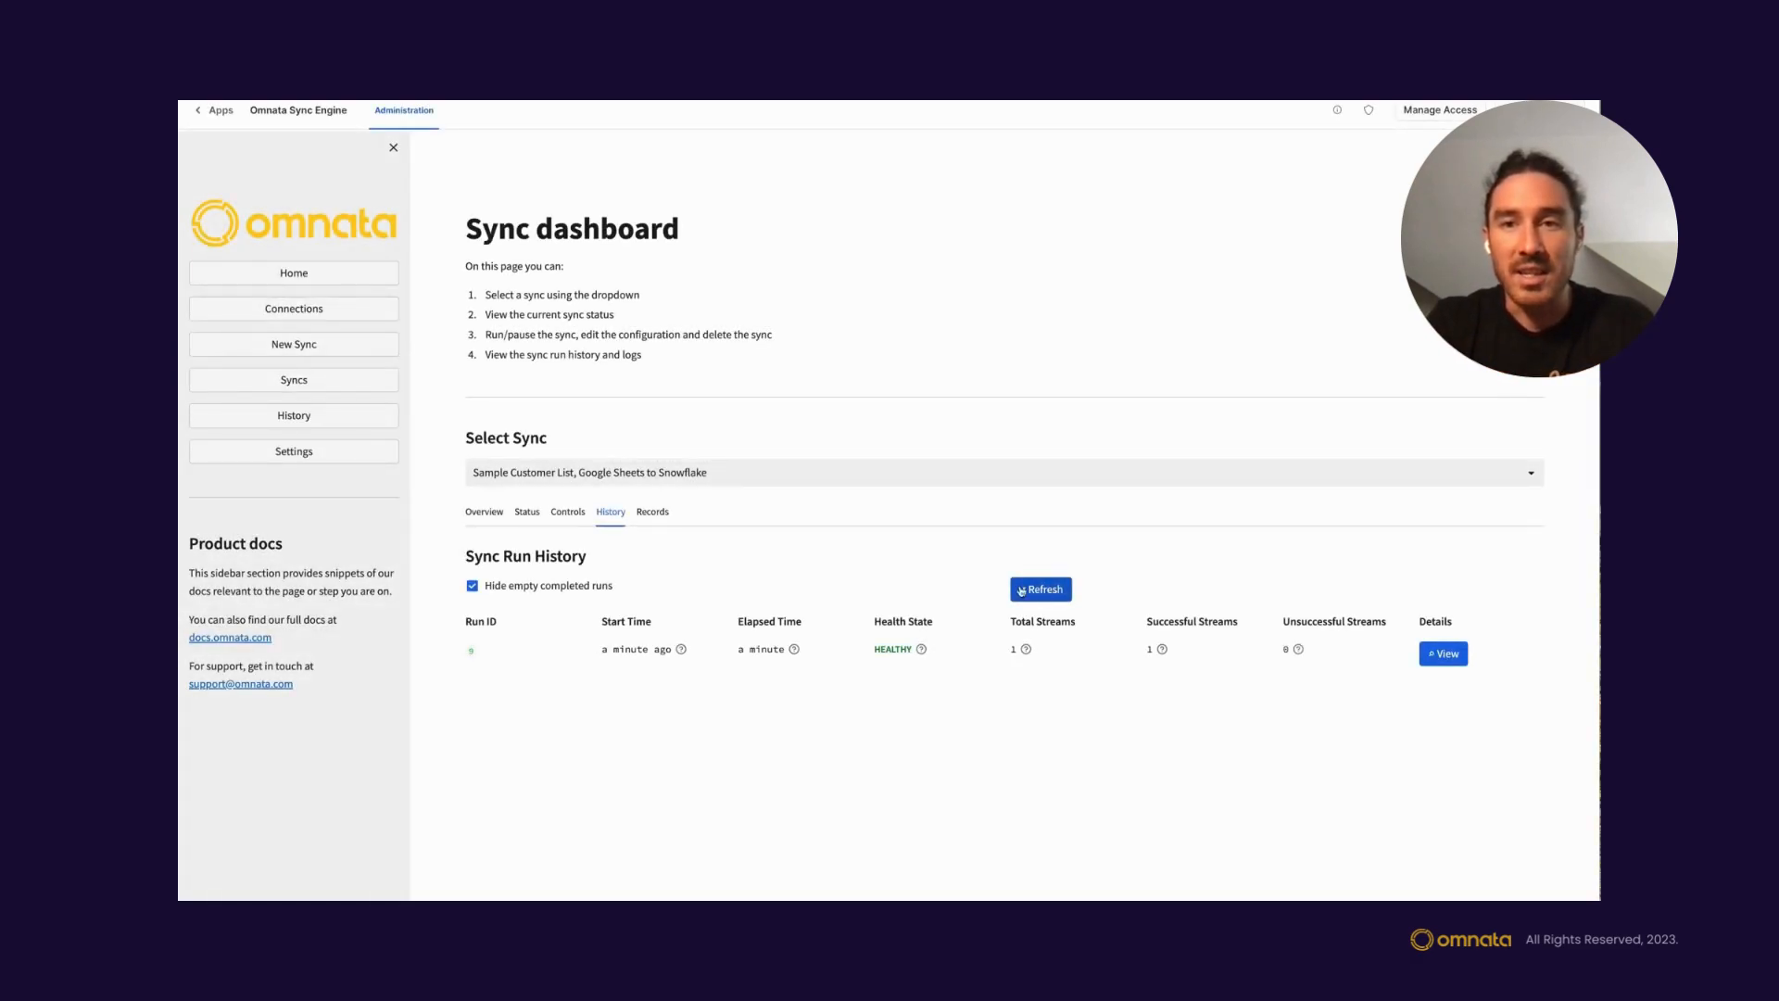
left_click(1444, 656)
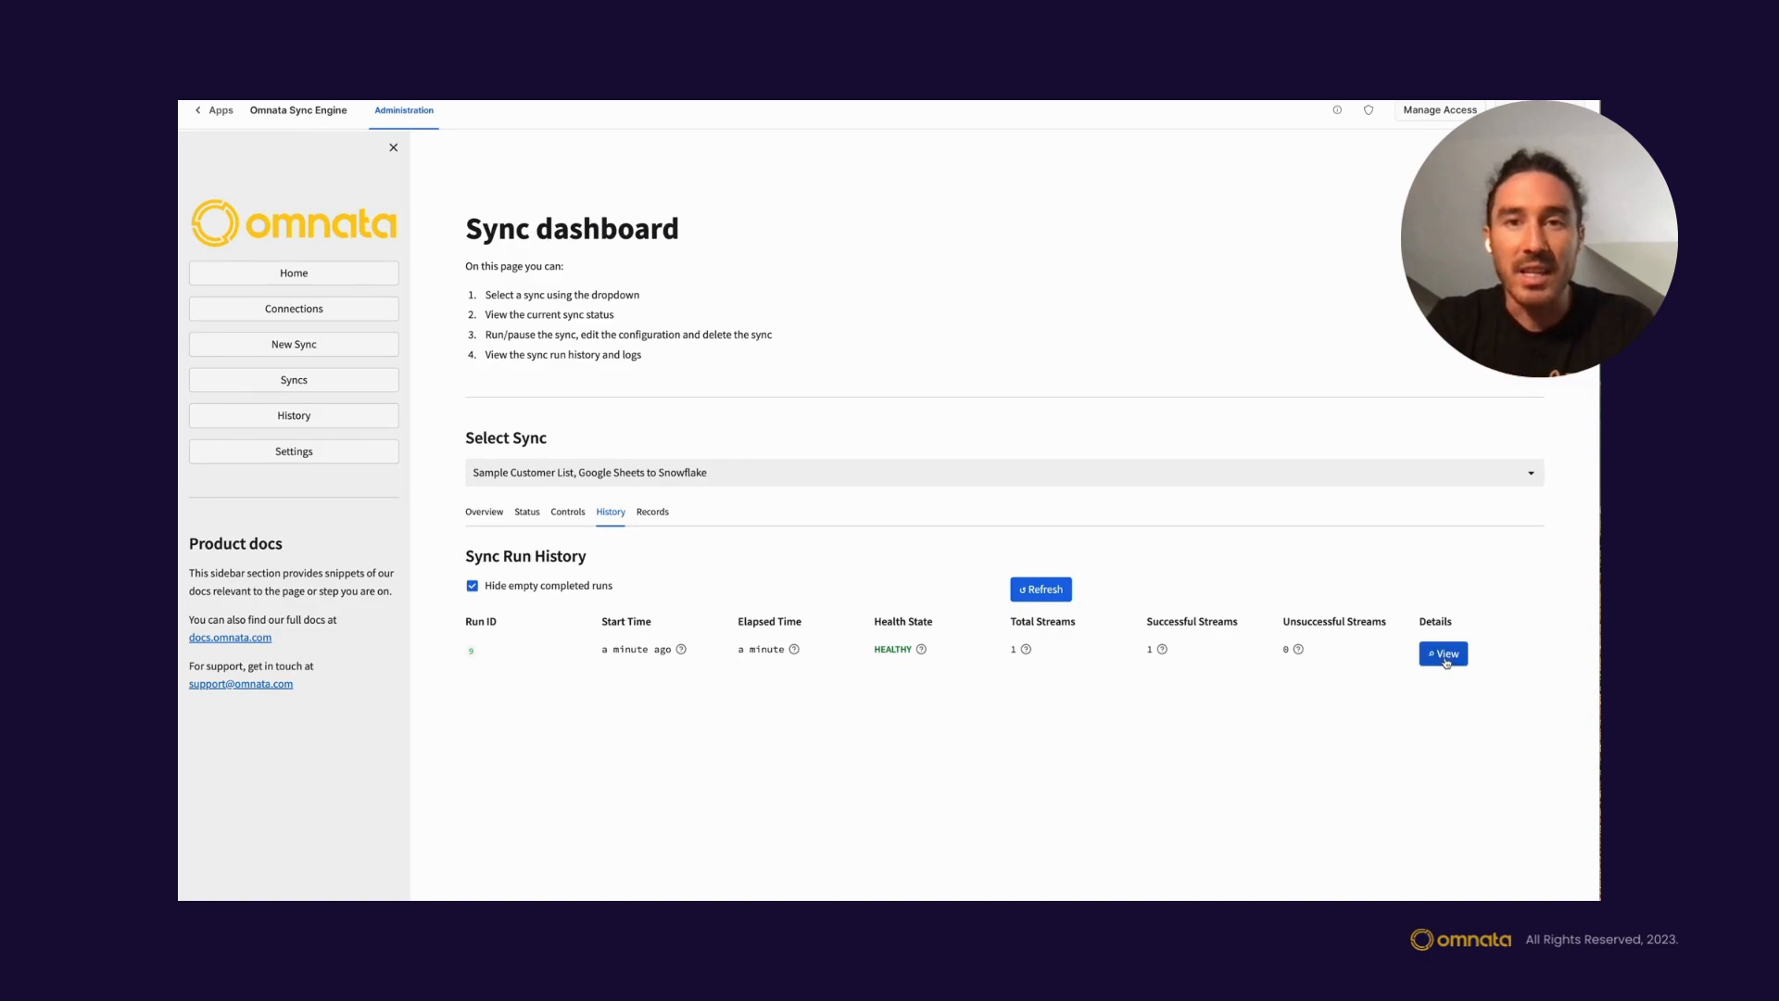
left_click(970, 593)
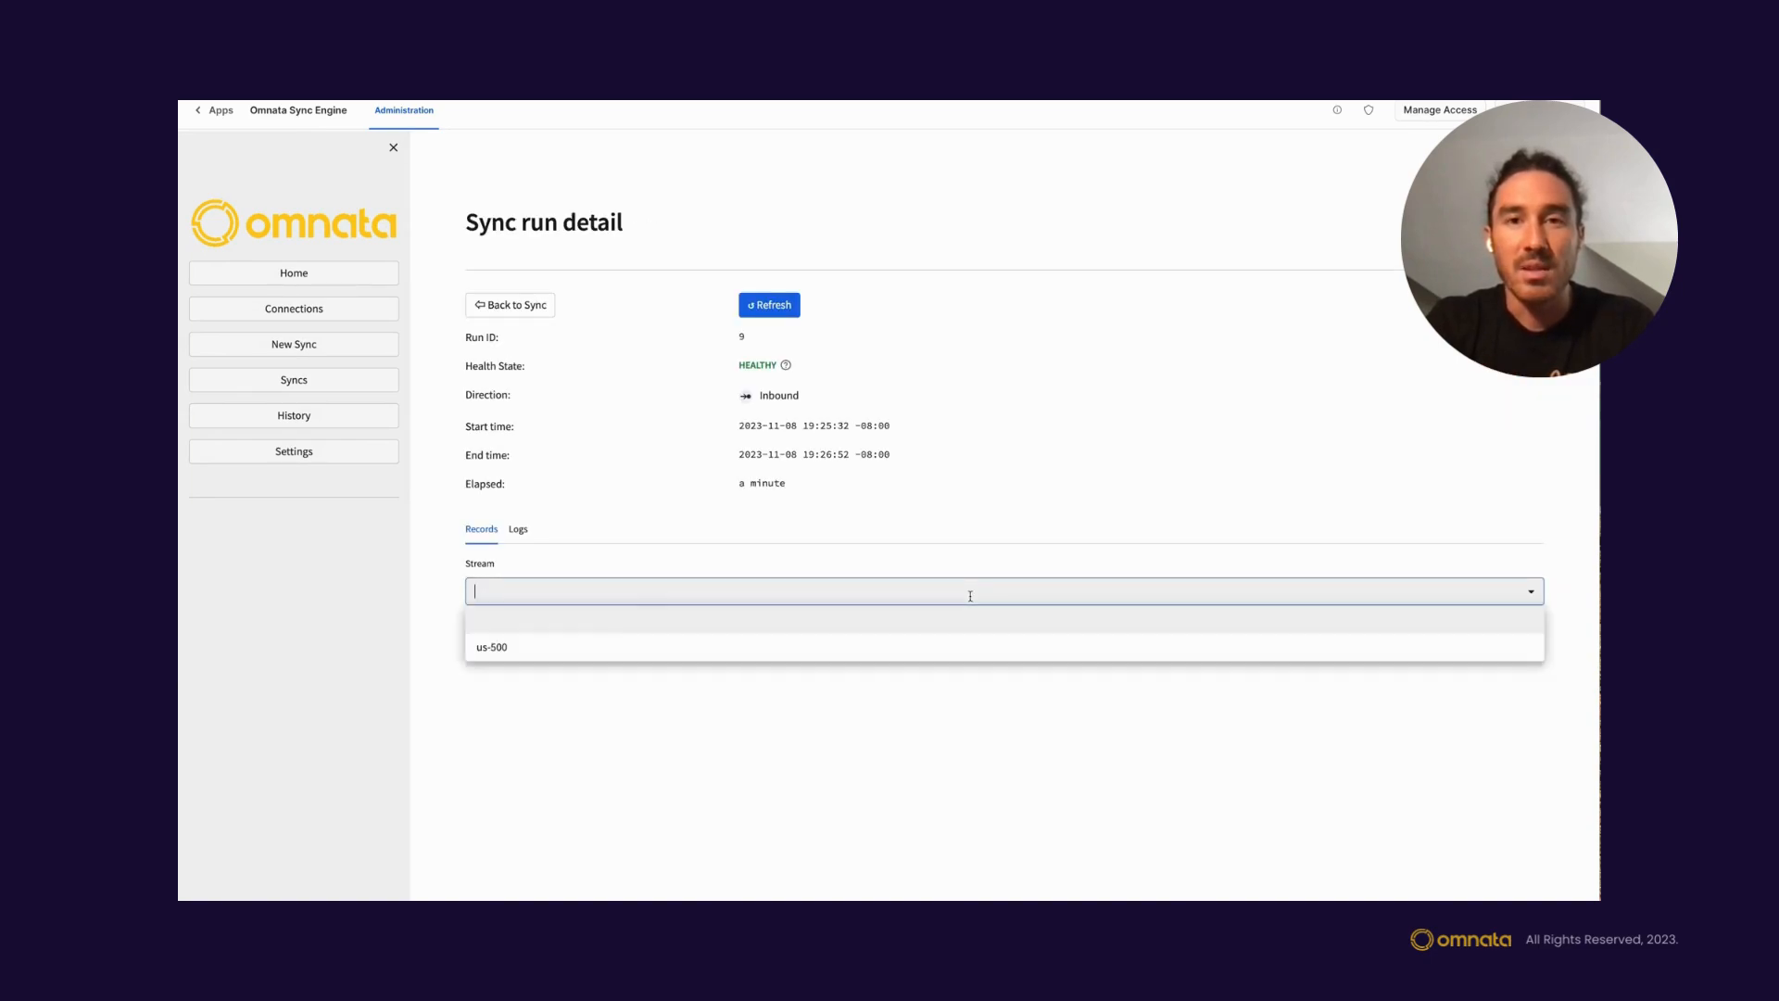
left_click(504, 646)
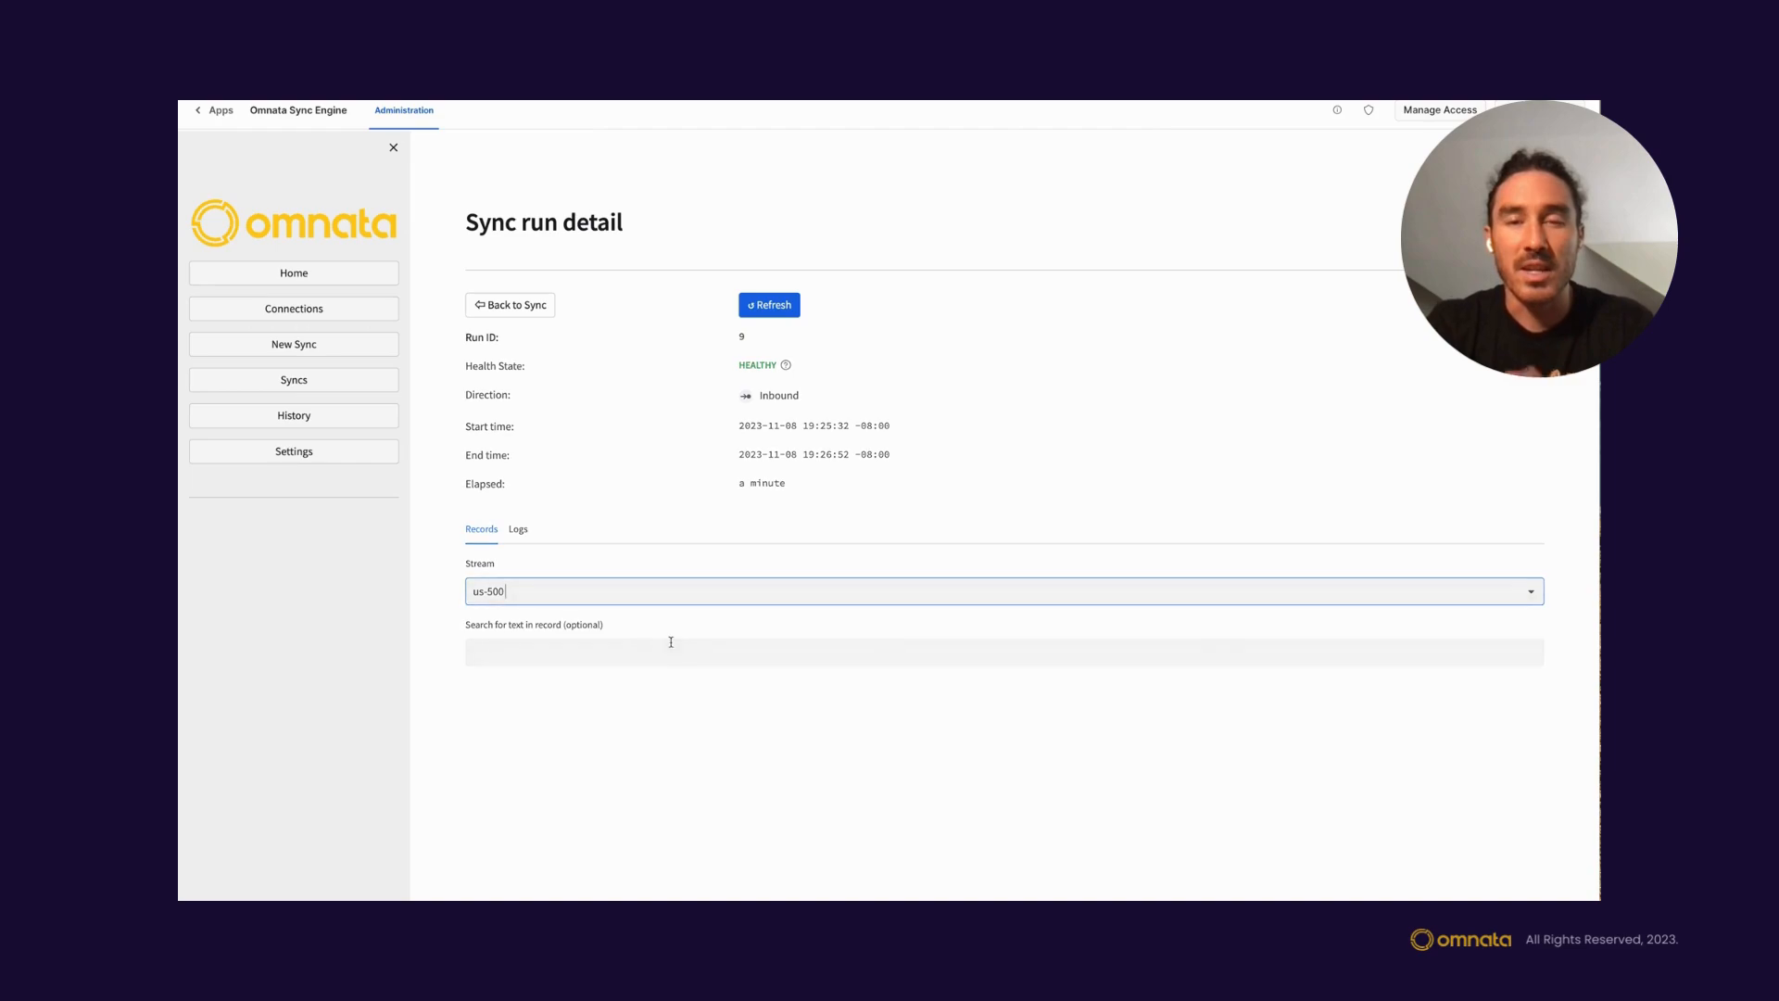
scroll(699, 772, "down", 3)
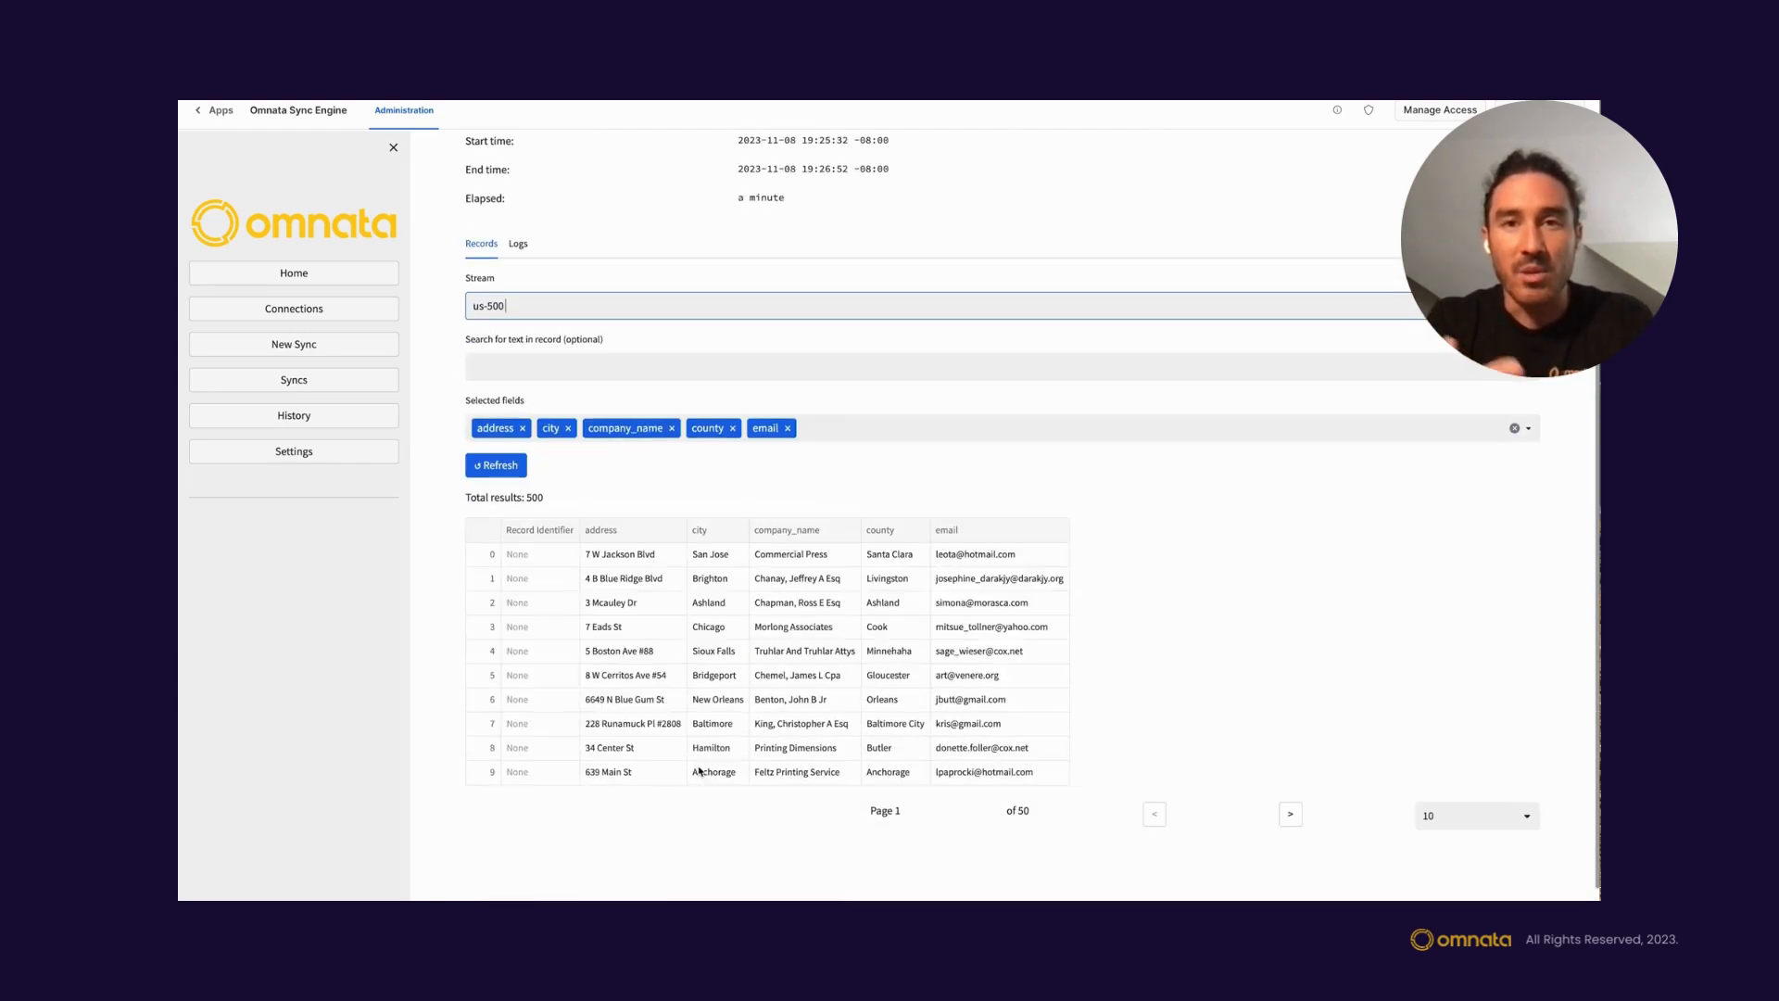
- Search the us-500 stream's records for text matching a first name
left_click(599, 368)
type("john")
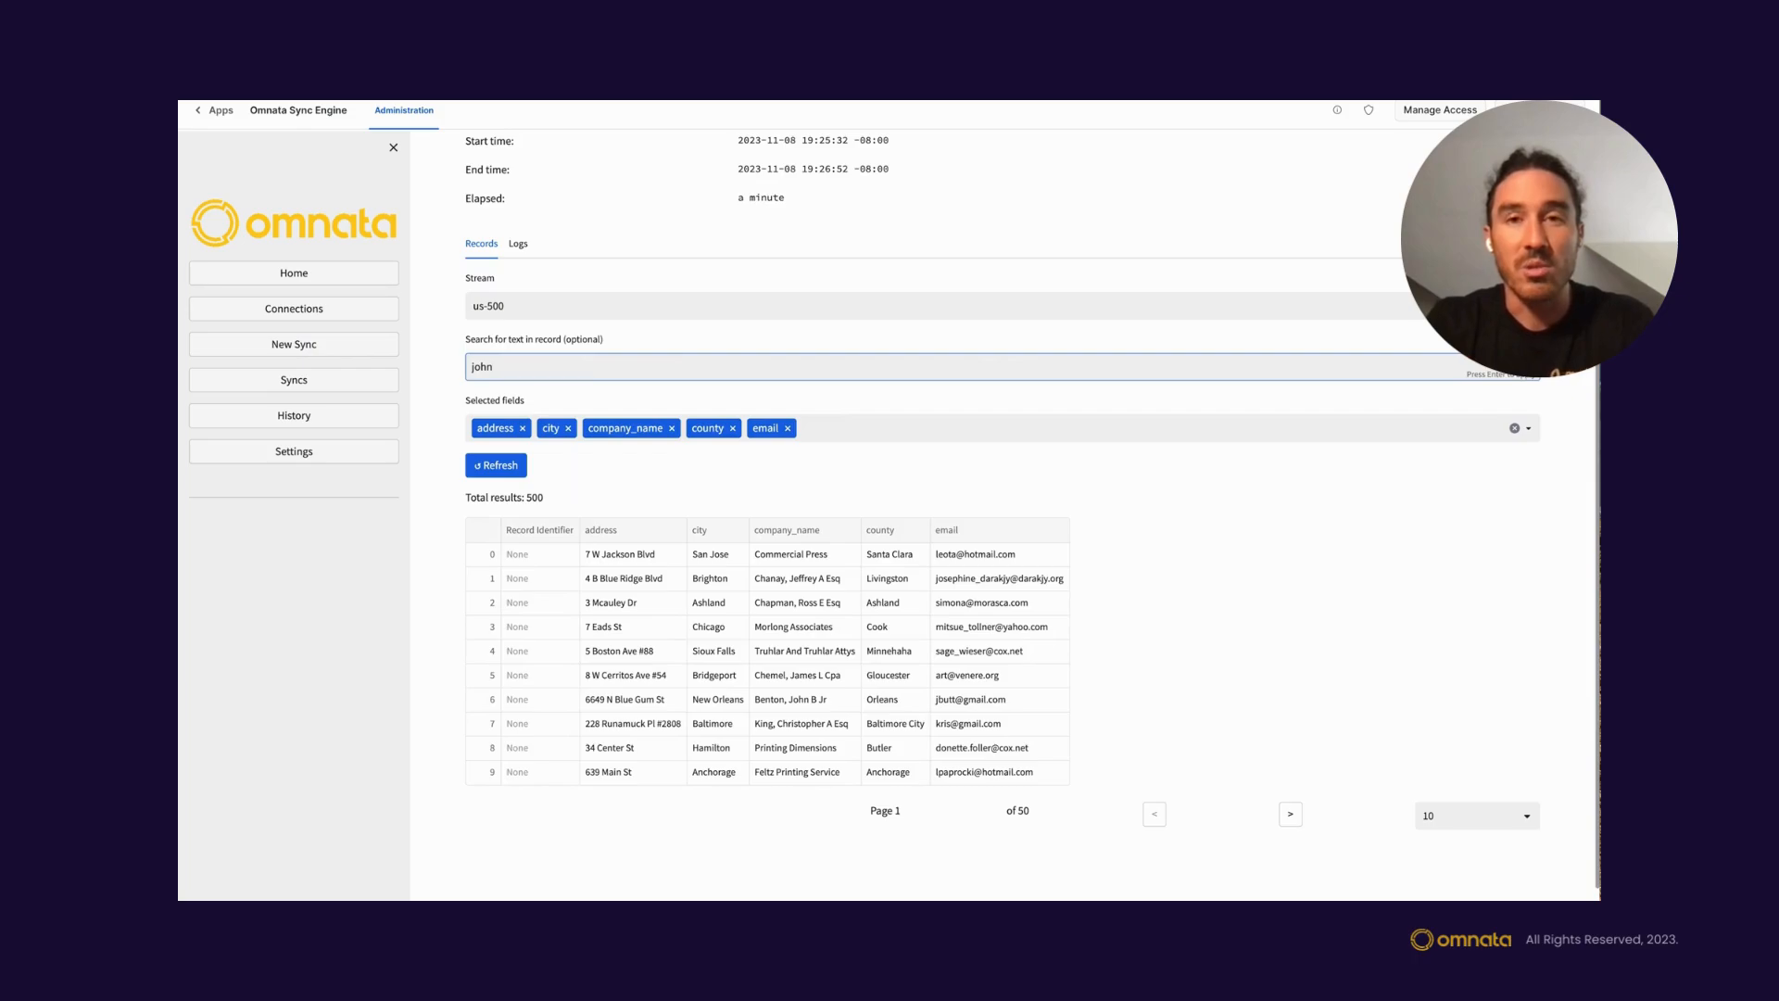
key("Return")
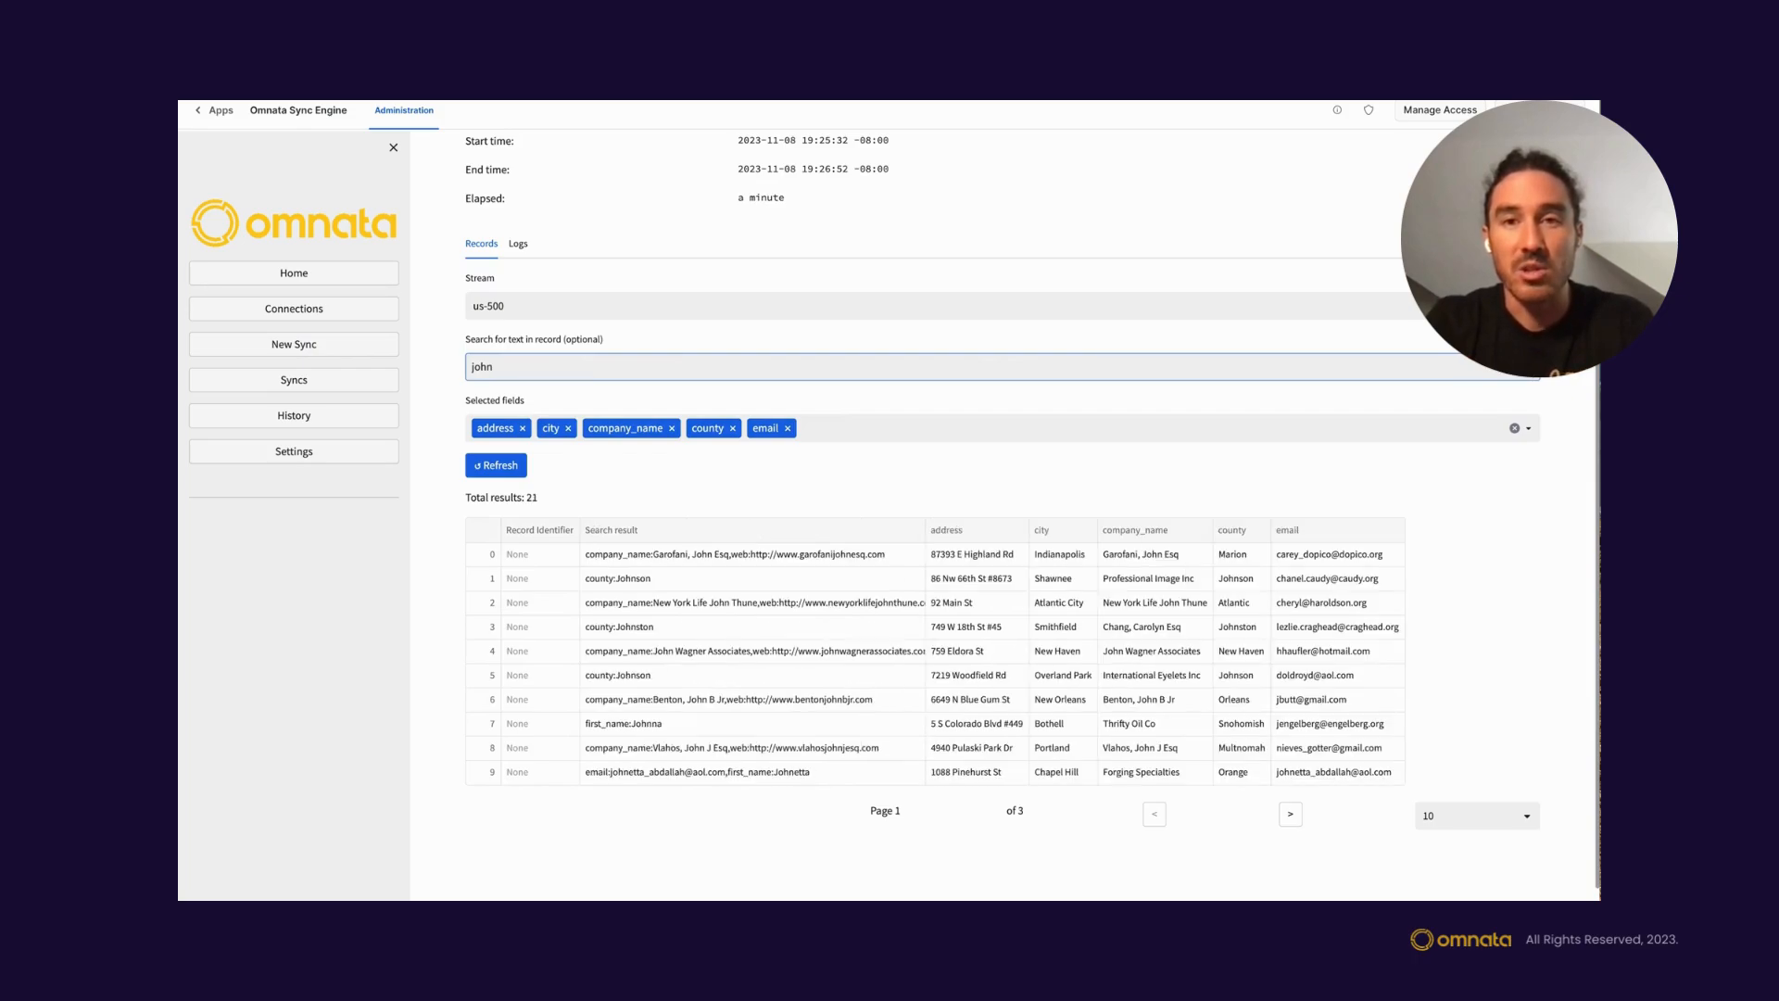
- Leave the Omnata app and open the sample-customer-list-google-sheets-to-snowflake_main_us-500 view in Snowflake's OMNATA_SYNC_ENGINE database, INBOUND_NORMALIZED schema
left_click(221, 110)
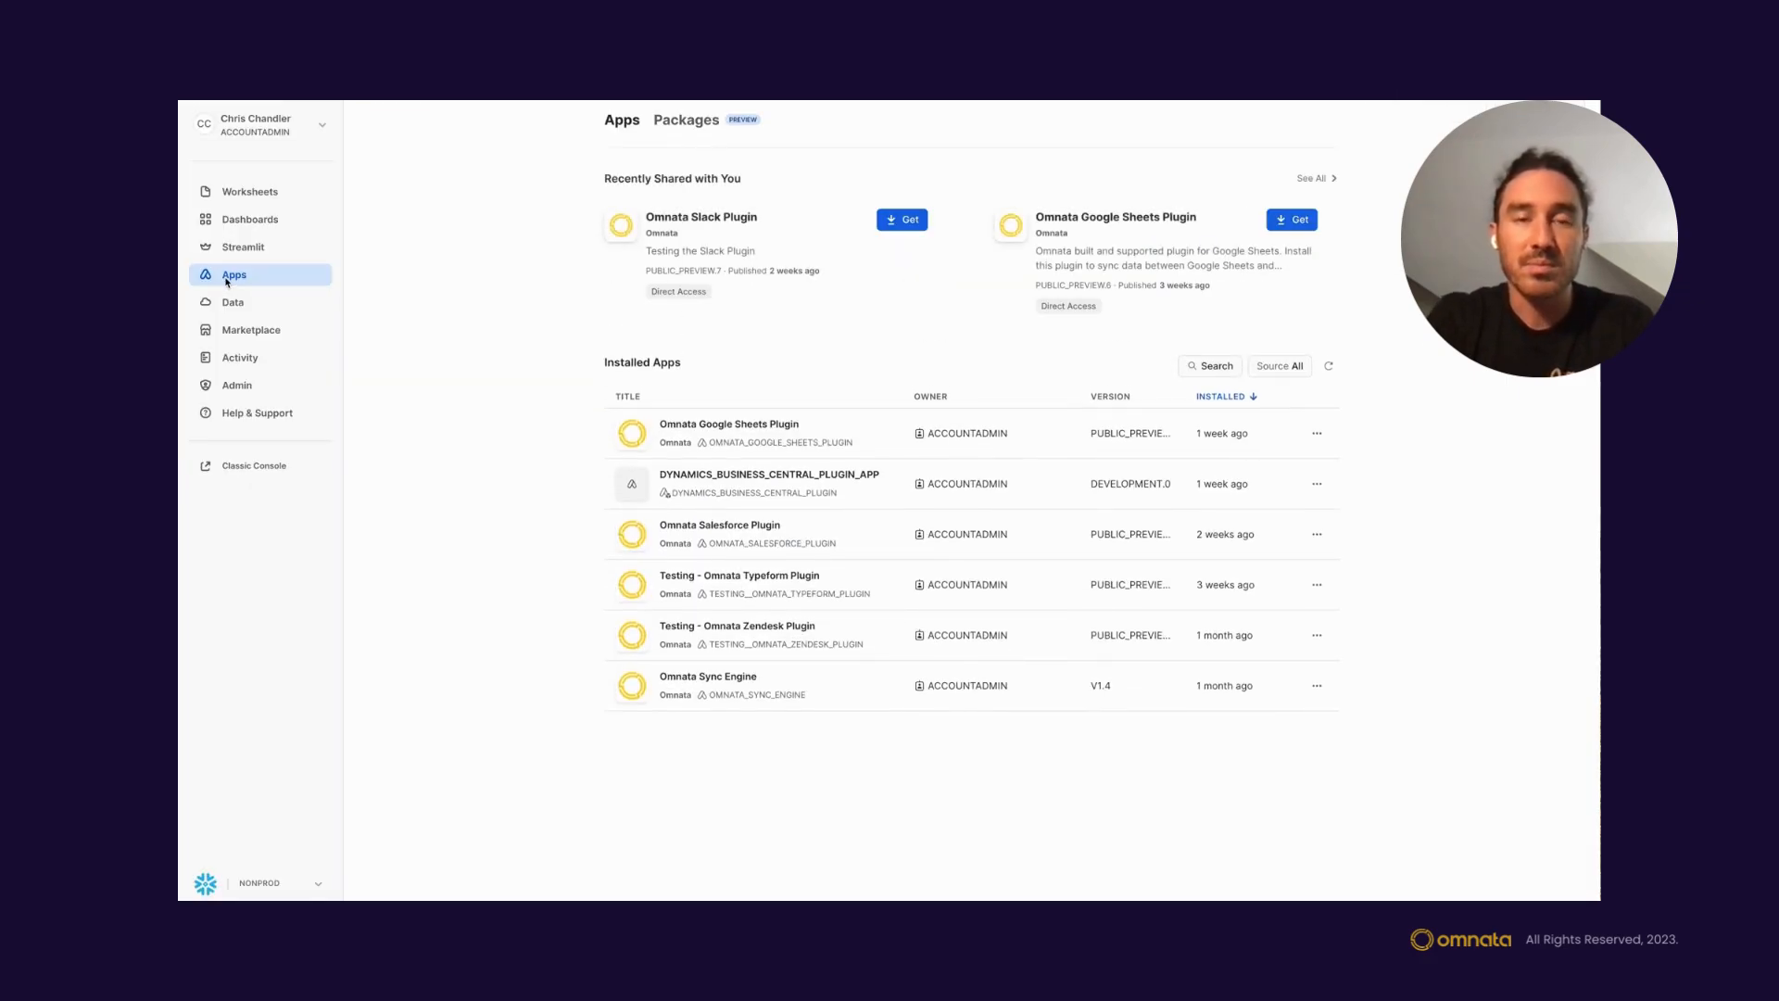
left_click(232, 304)
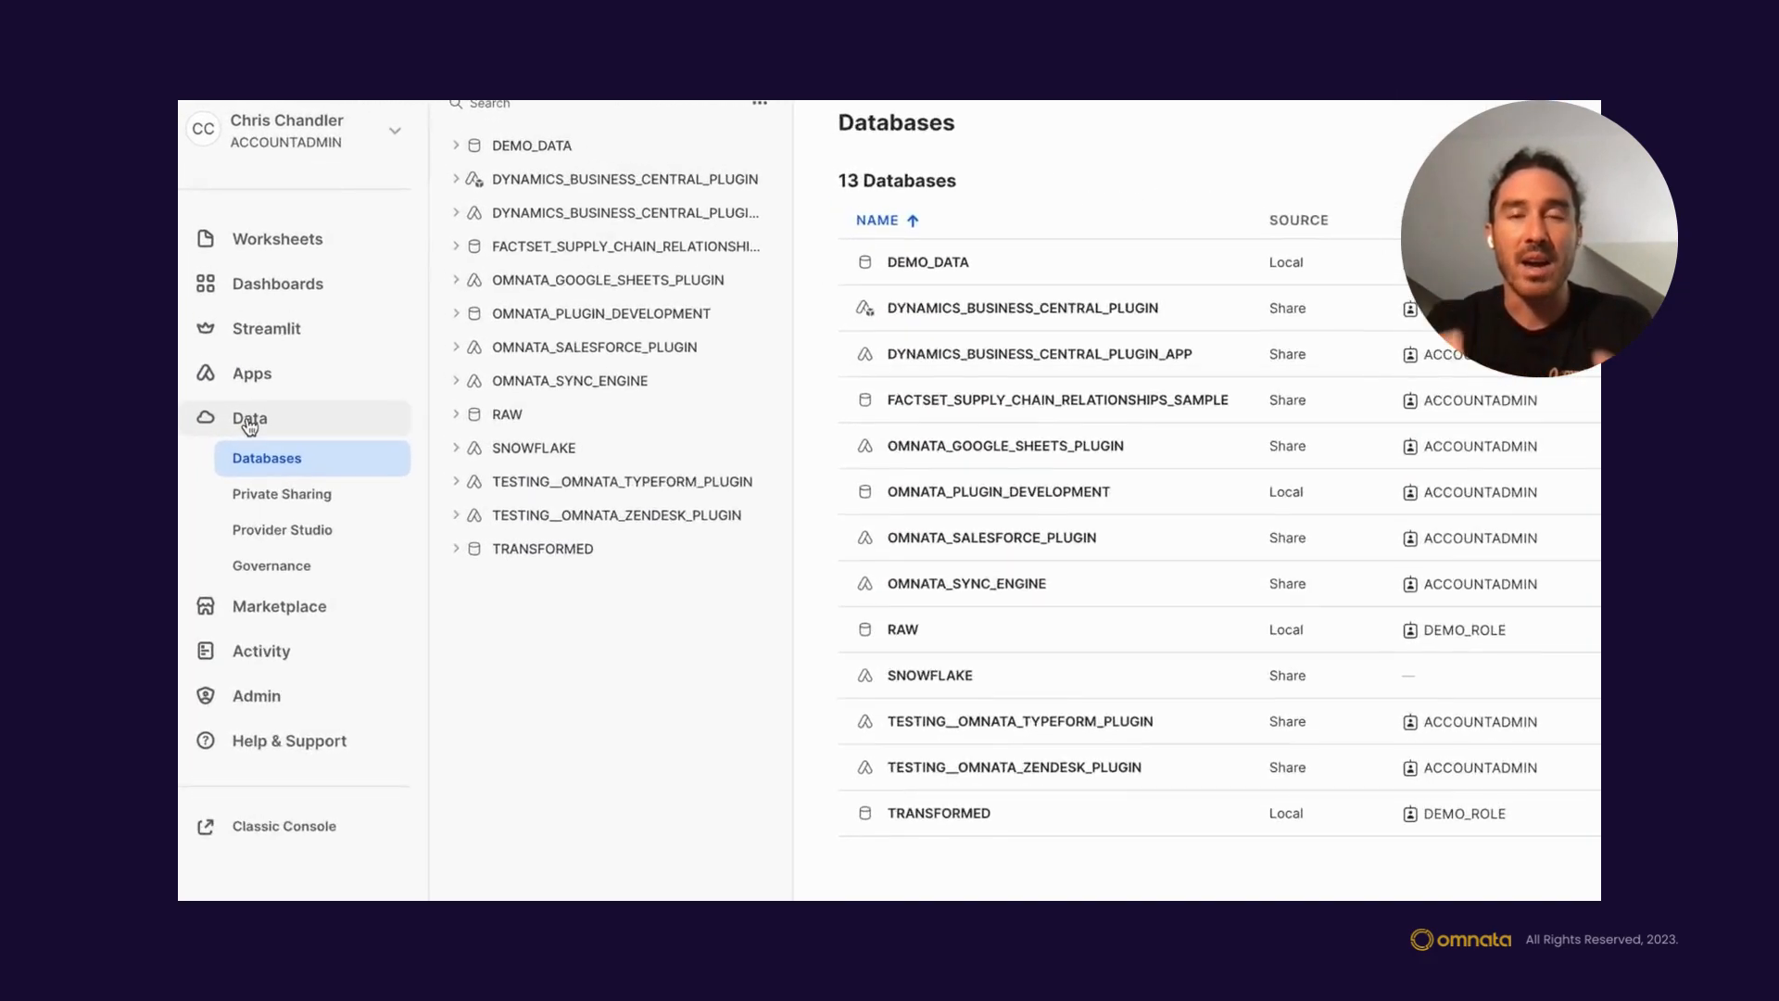
left_click(551, 384)
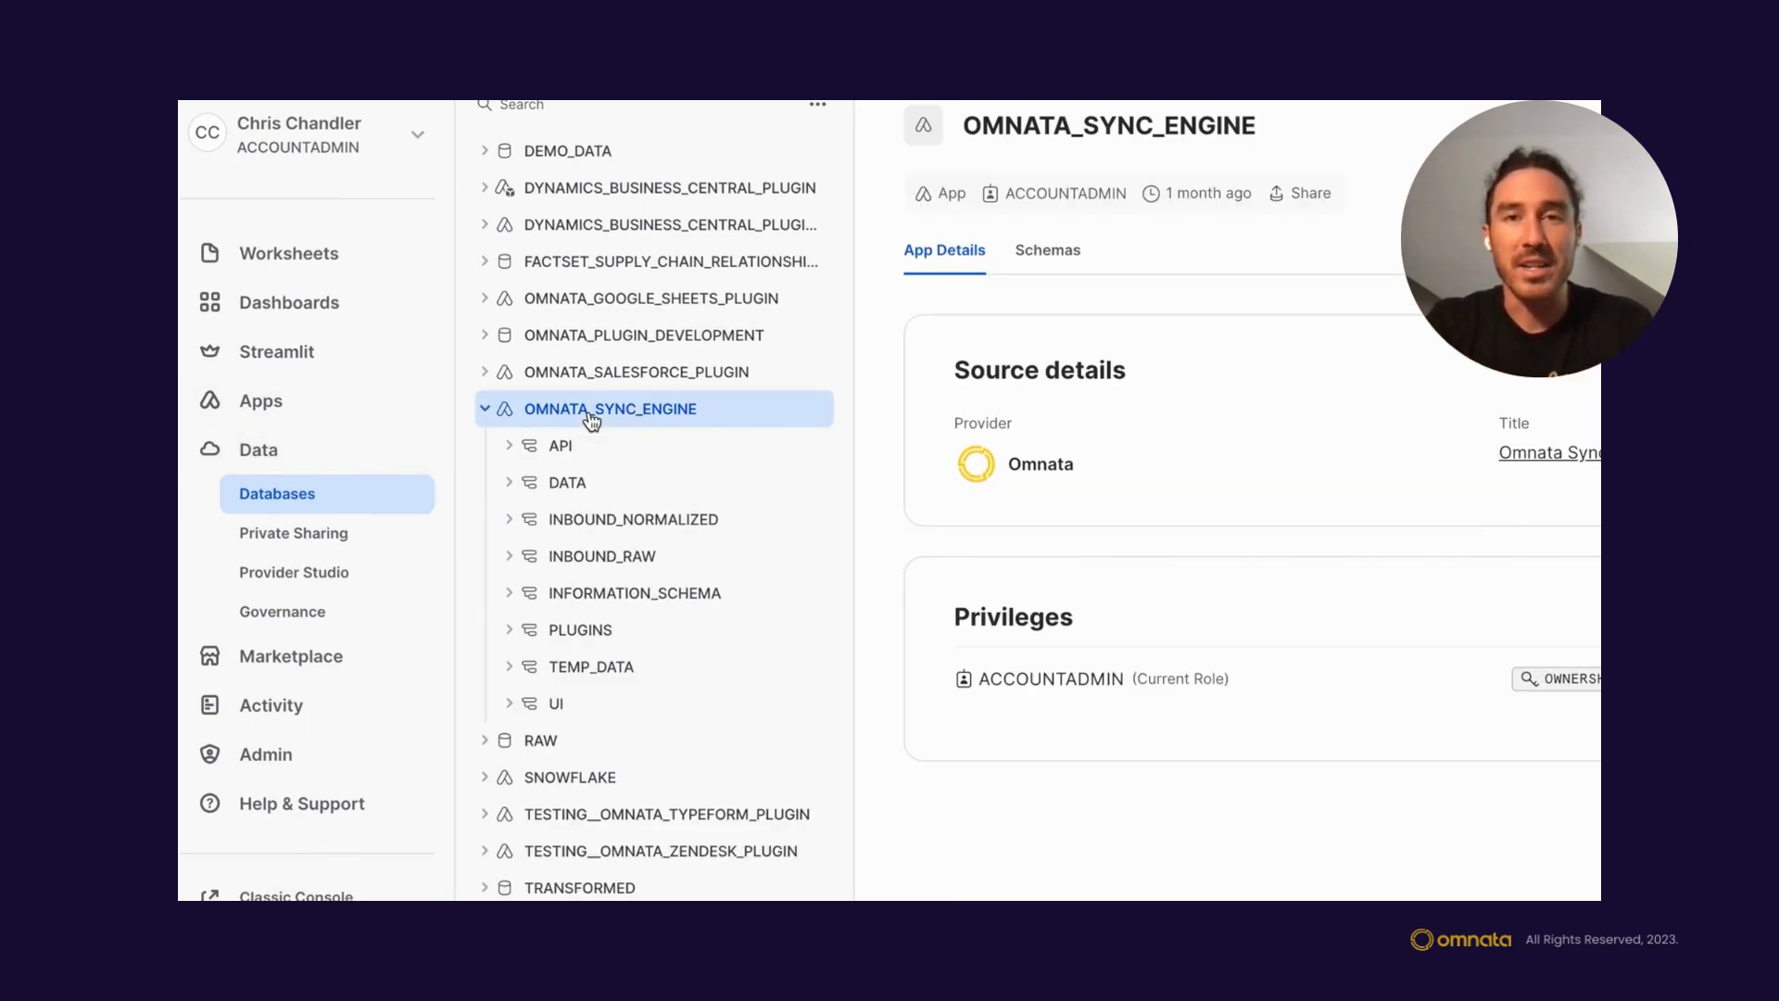
left_click(554, 524)
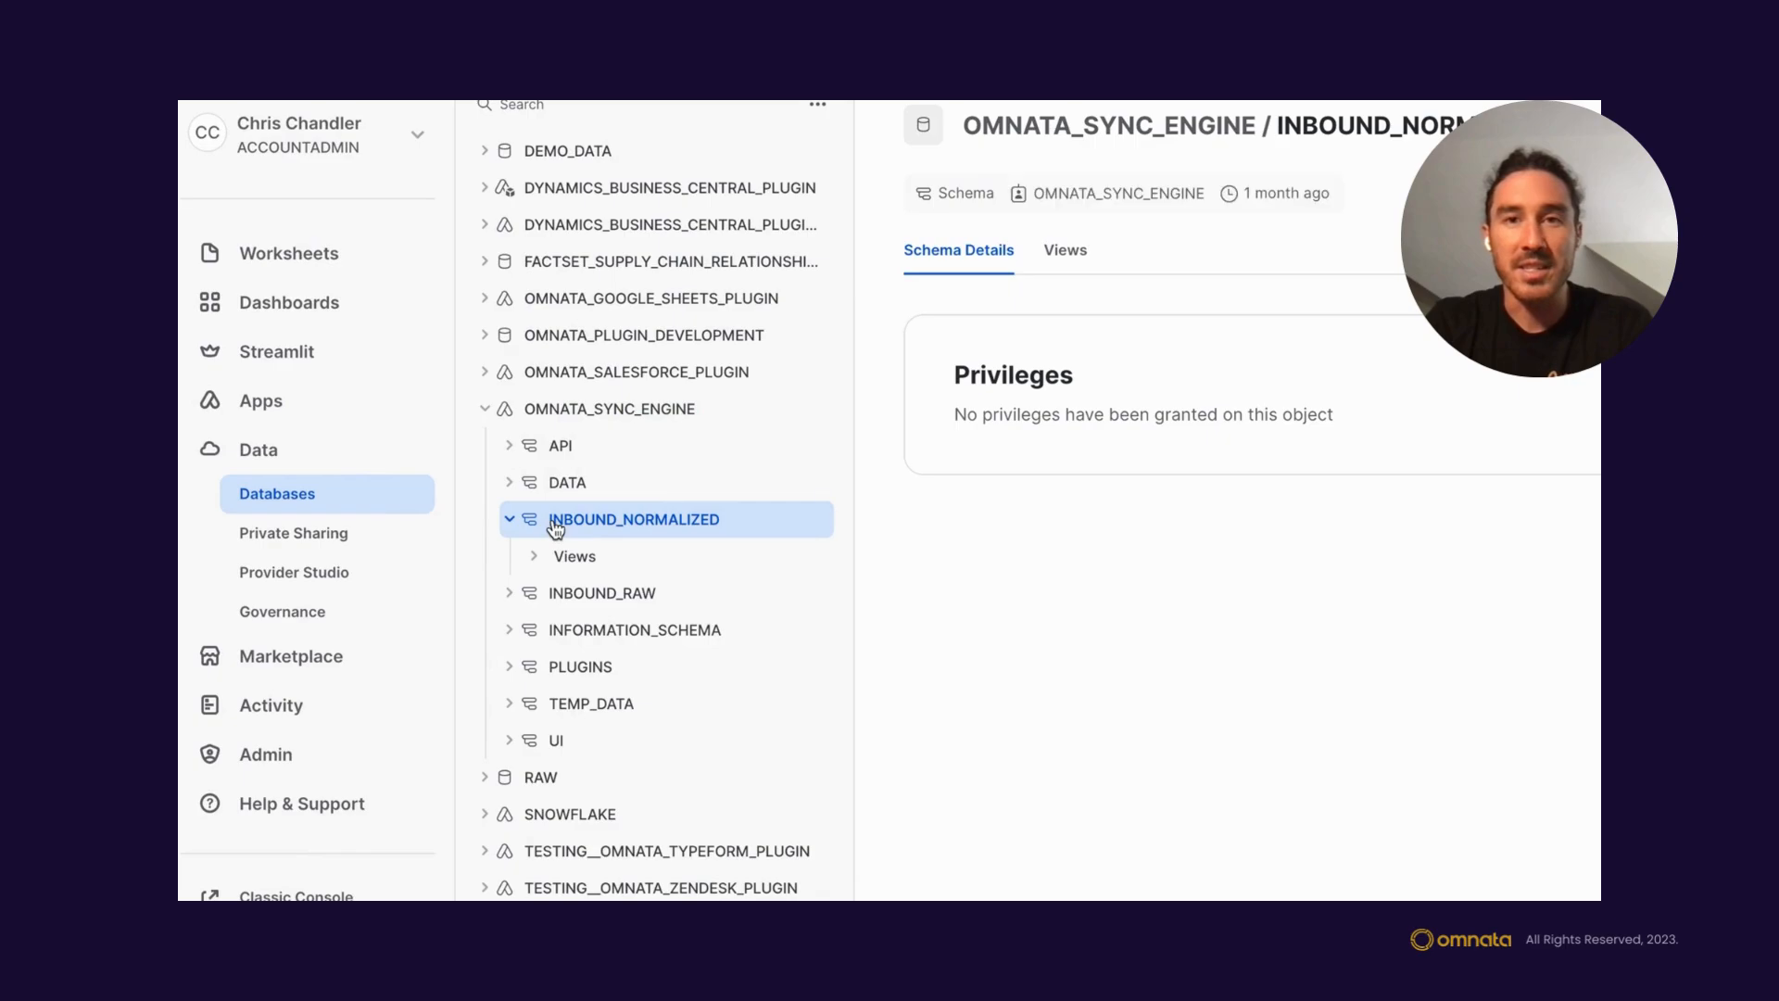
left_click(563, 559)
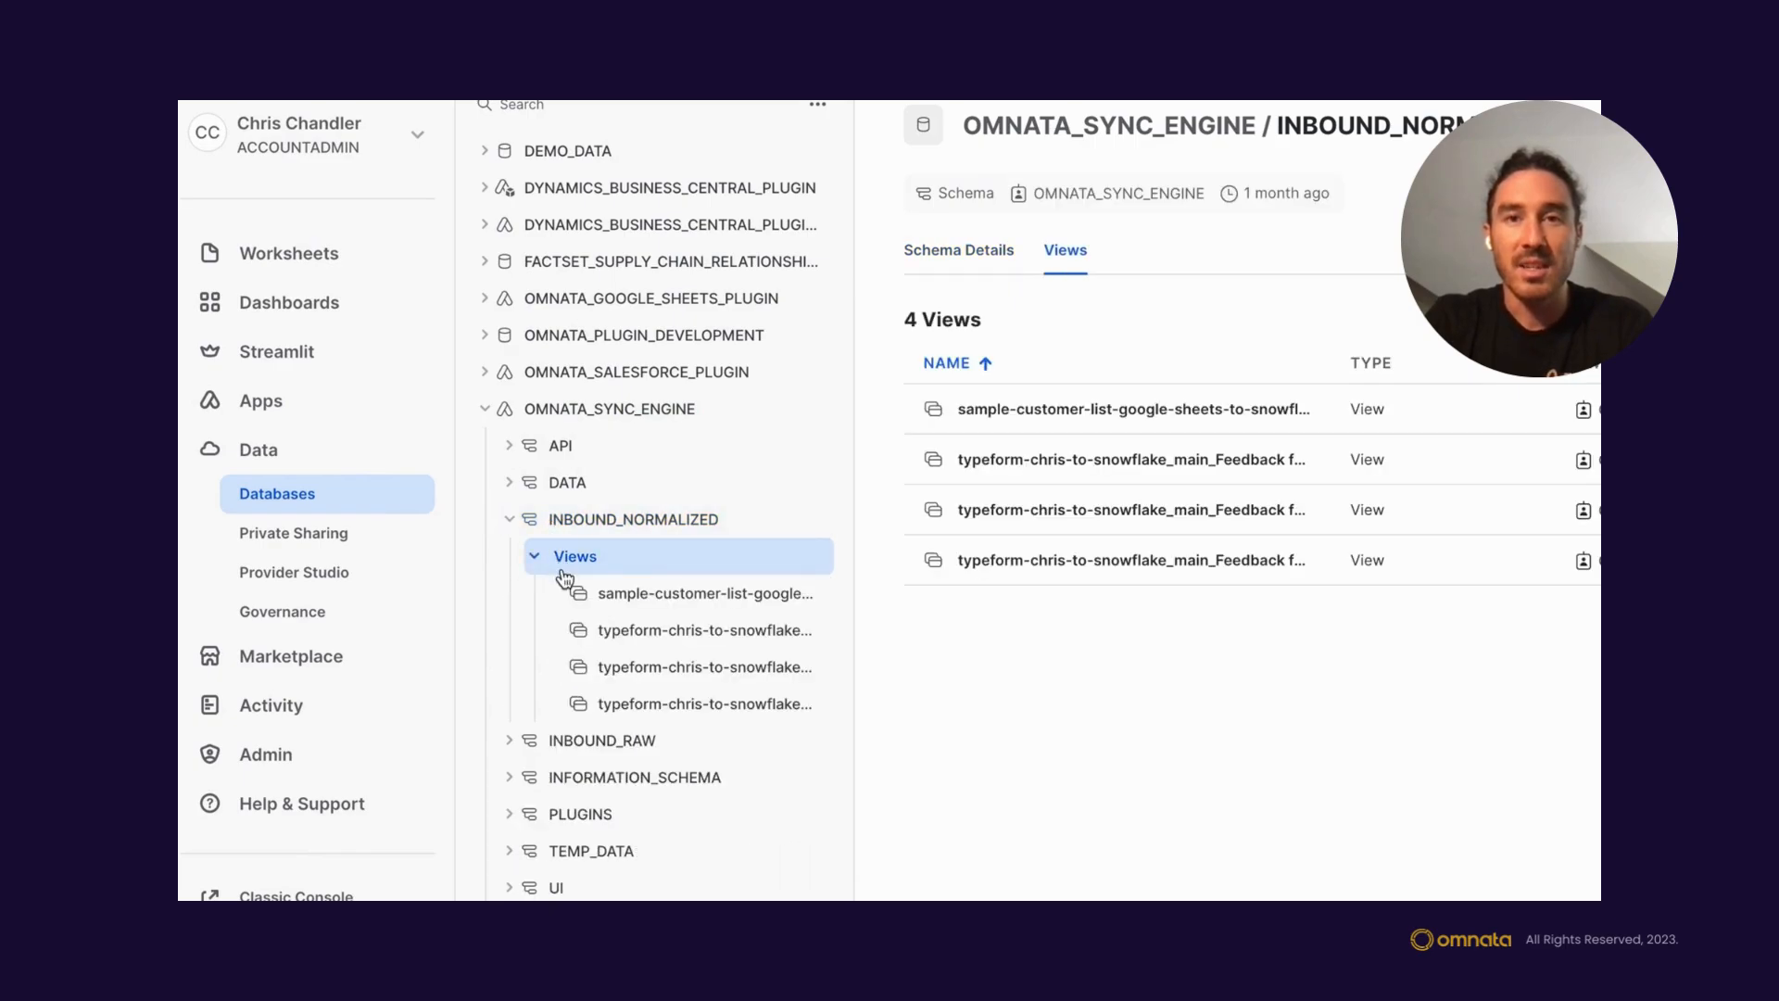
left_click(688, 603)
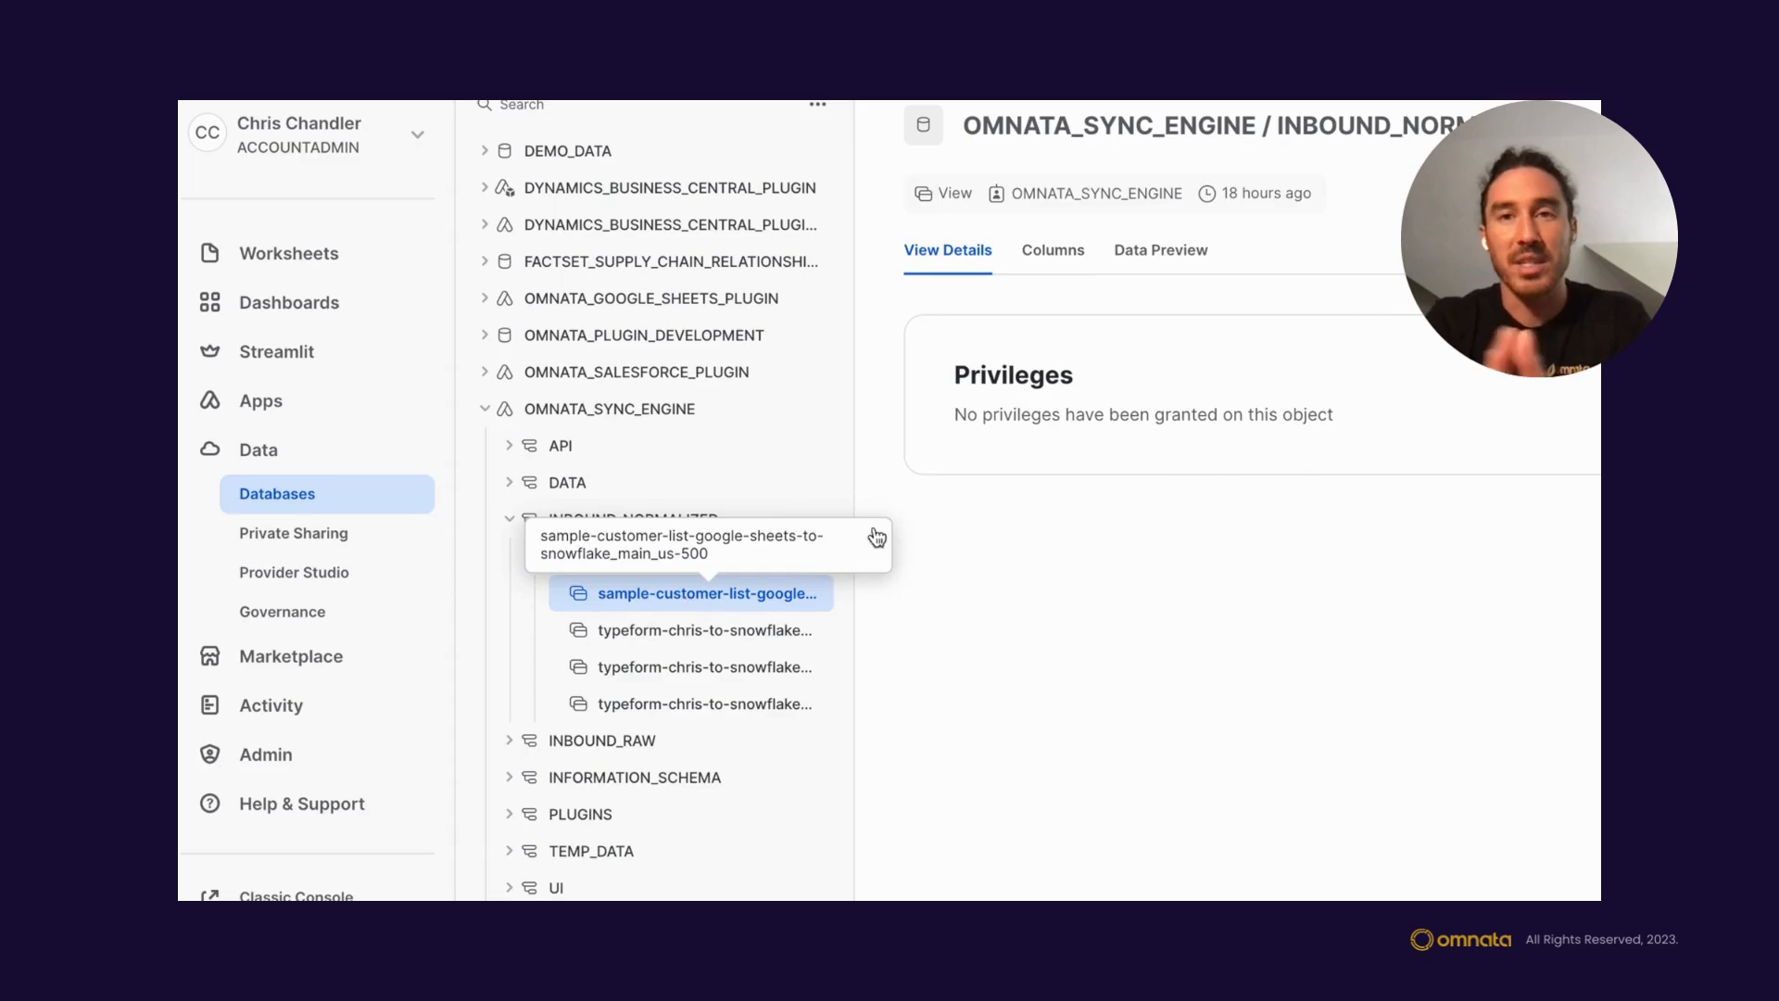
- Examine the us-500 view's columns and preview its data, looking across the customer fields and down the rows
left_click(682, 191)
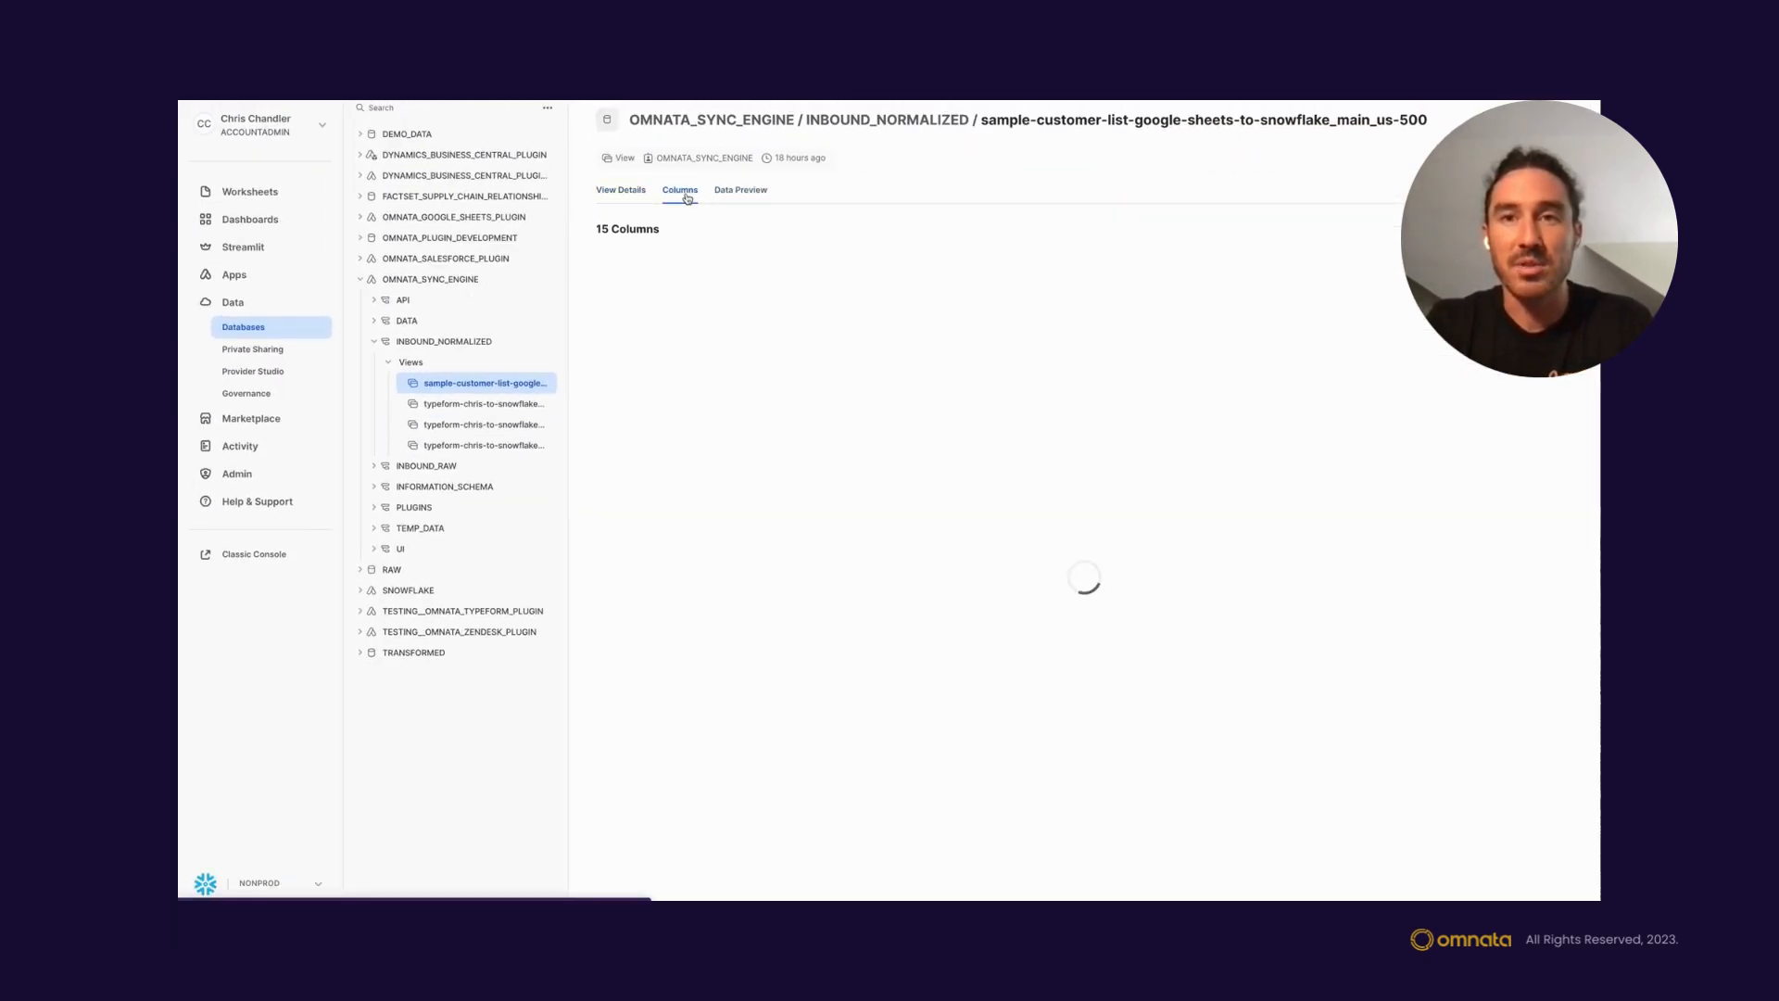
left_click(749, 194)
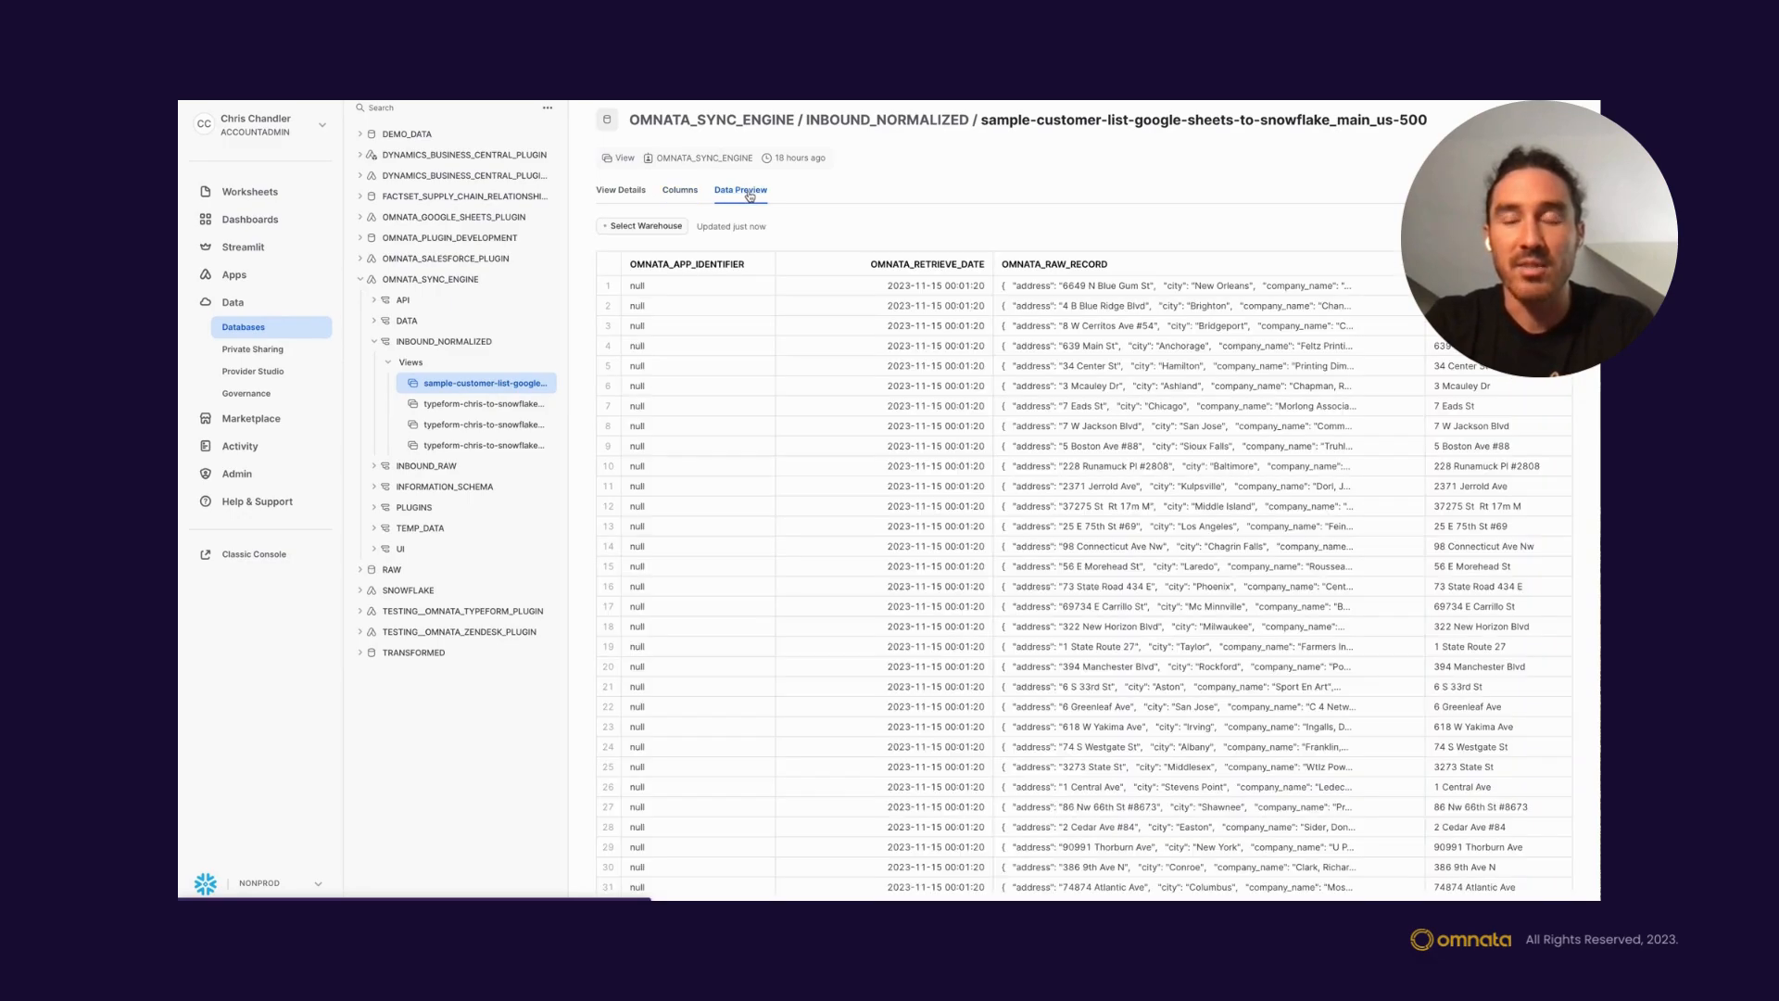
scroll(1143, 632, "right", 10)
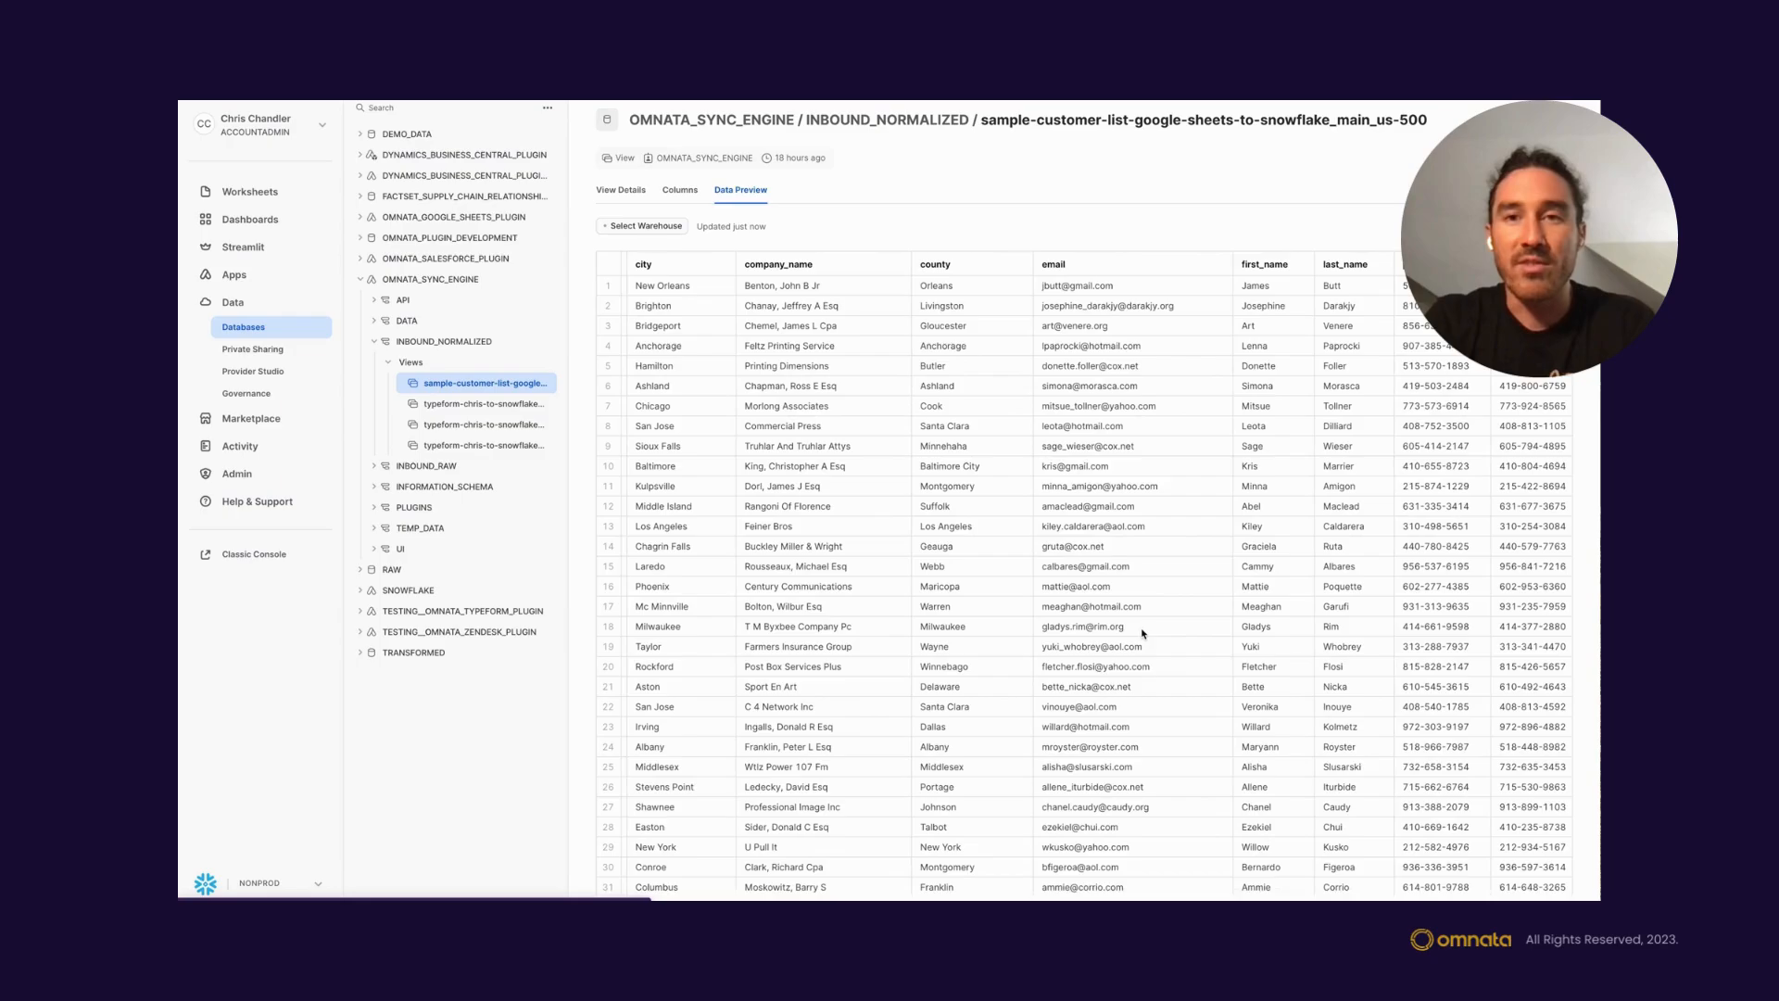
scroll(1143, 633, "down", 5)
scroll(1143, 633, "down", 3)
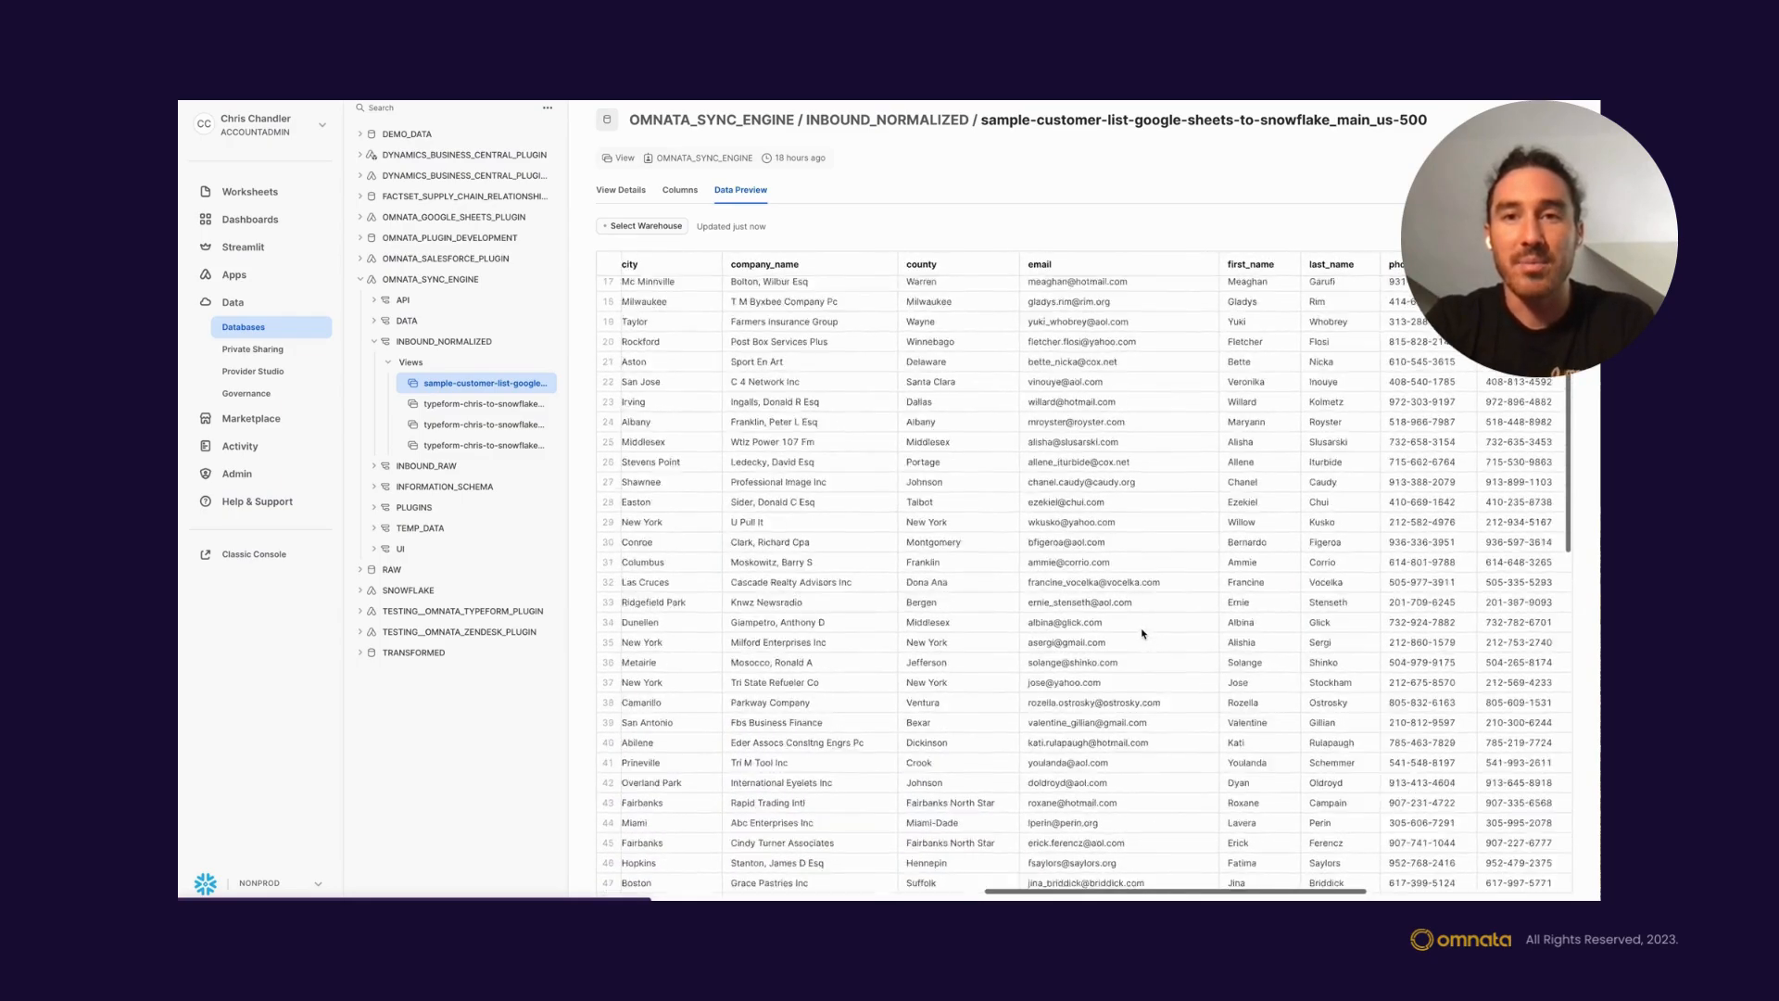